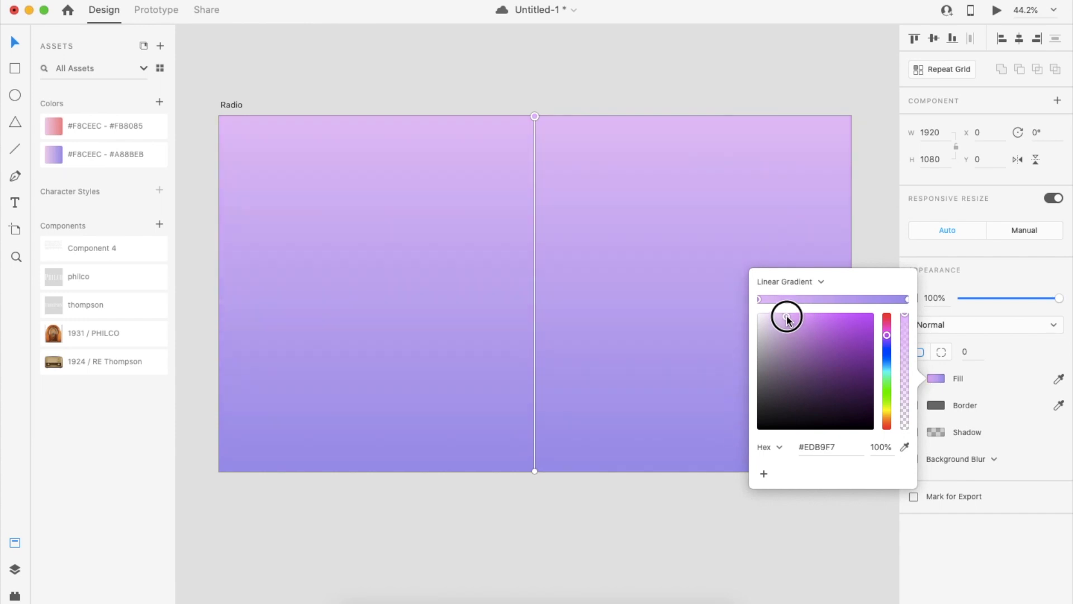
- Shift the upper colour stop of the Radio artboard's gradient fill to a pinker violet
{"action": "left_click", "coordinate": [908, 300]}
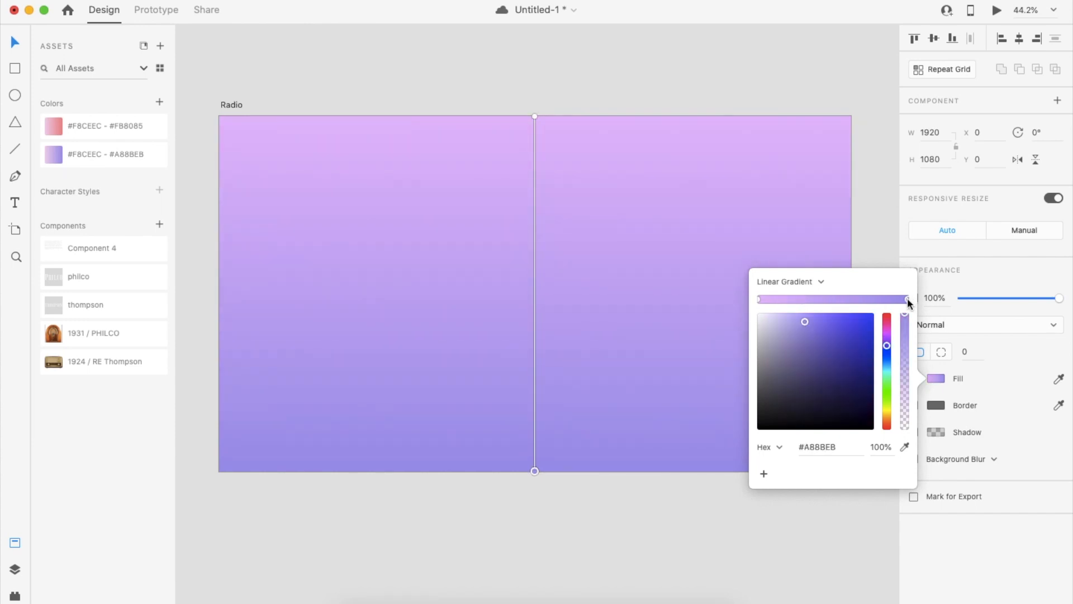
{"action": "left_click", "coordinate": [759, 300]}
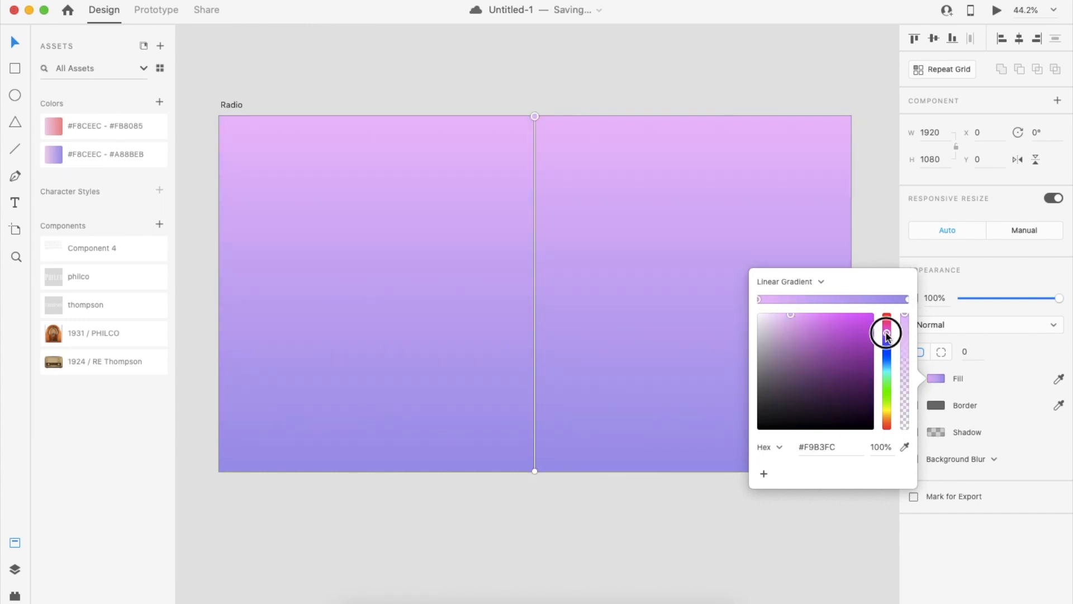
{"action": "left_click_drag", "start_coordinate": [790, 314], "coordinate": [790, 318]}
{"action": "left_click", "coordinate": [653, 60]}
{"action": "left_click", "coordinate": [626, 169]}
{"action": "key", "text": "Escape"}
- Add the text "1924" to the Radio artboard in the Avenir font with the Black weight
{"action": "left_click", "coordinate": [572, 228]}
{"action": "key", "text": "t"}
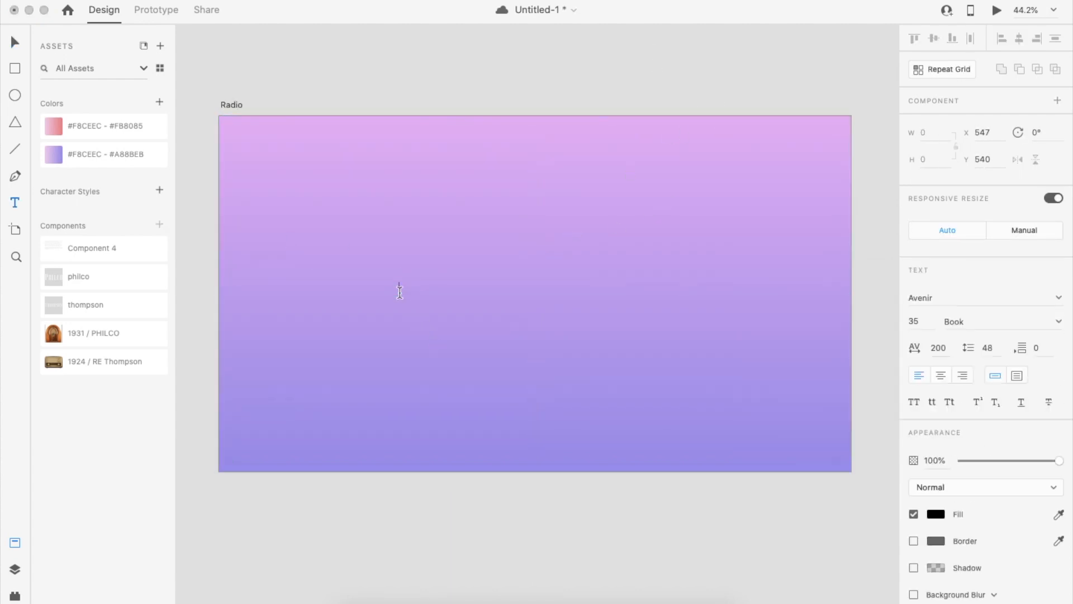
{"action": "key", "text": "Escape"}
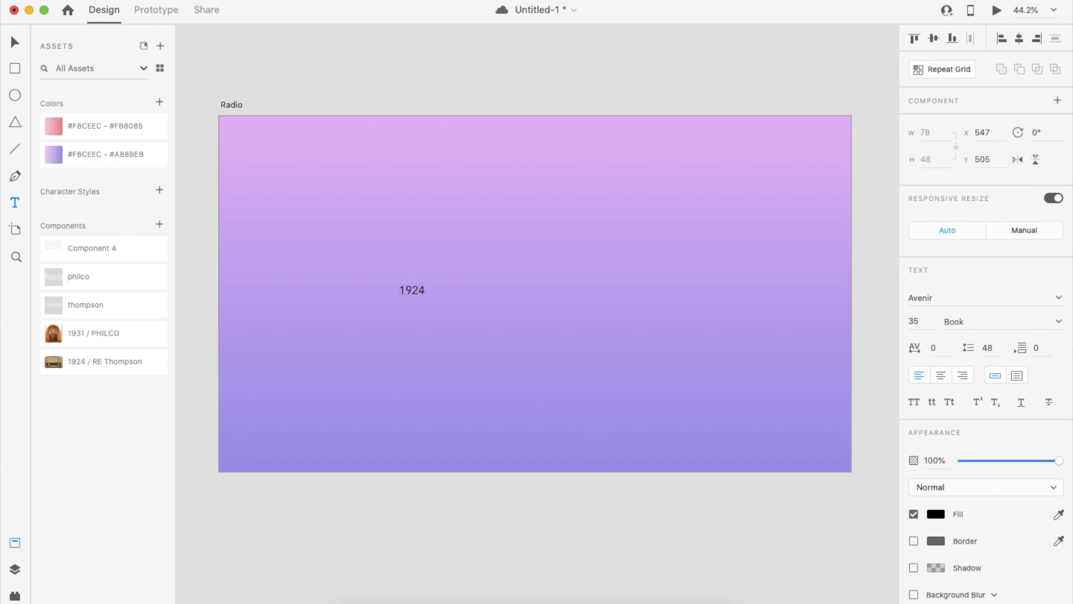
{"action": "left_click", "coordinate": [1059, 322]}
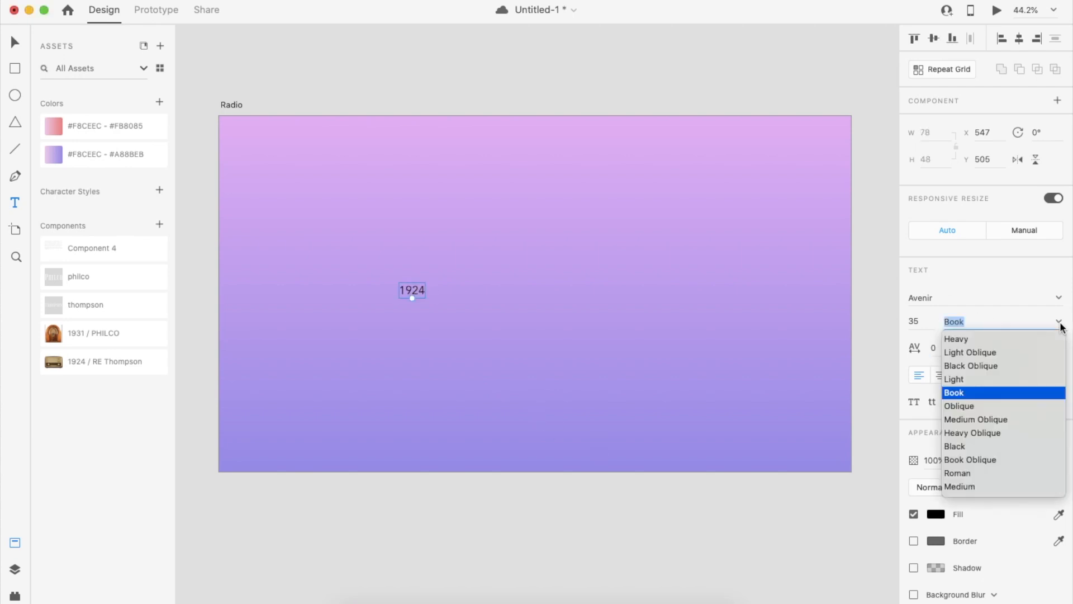
{"action": "left_click", "coordinate": [968, 447]}
- Enlarge the 1924 text to size 320 and convert it to a path in the artboard's left half
{"action": "left_click_drag", "start_coordinate": [412, 298], "coordinate": [410, 421]}
{"action": "key", "text": "v"}
{"action": "left_click", "coordinate": [411, 424]}
{"action": "left_click_drag", "start_coordinate": [448, 375], "coordinate": [430, 275]}
{"action": "left_click_drag", "start_coordinate": [395, 322], "coordinate": [393, 353]}
{"action": "left_click_drag", "start_coordinate": [436, 293], "coordinate": [439, 306]}
{"action": "type", "text": "320"}
{"action": "key", "text": "Return"}
{"action": "key", "text": "super+8"}
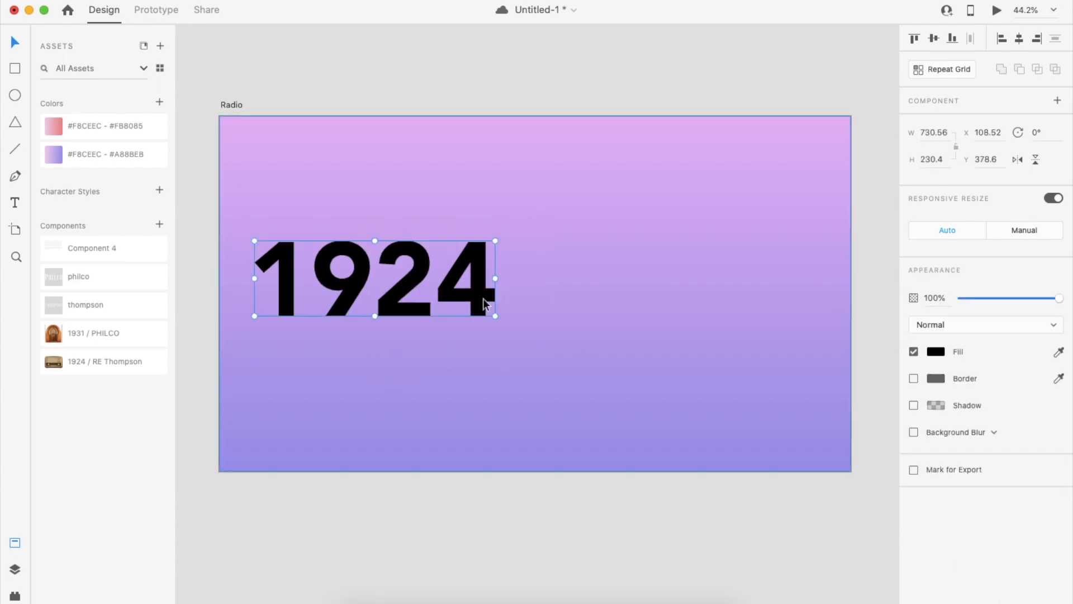
{"action": "left_click_drag", "start_coordinate": [483, 297], "coordinate": [497, 294]}
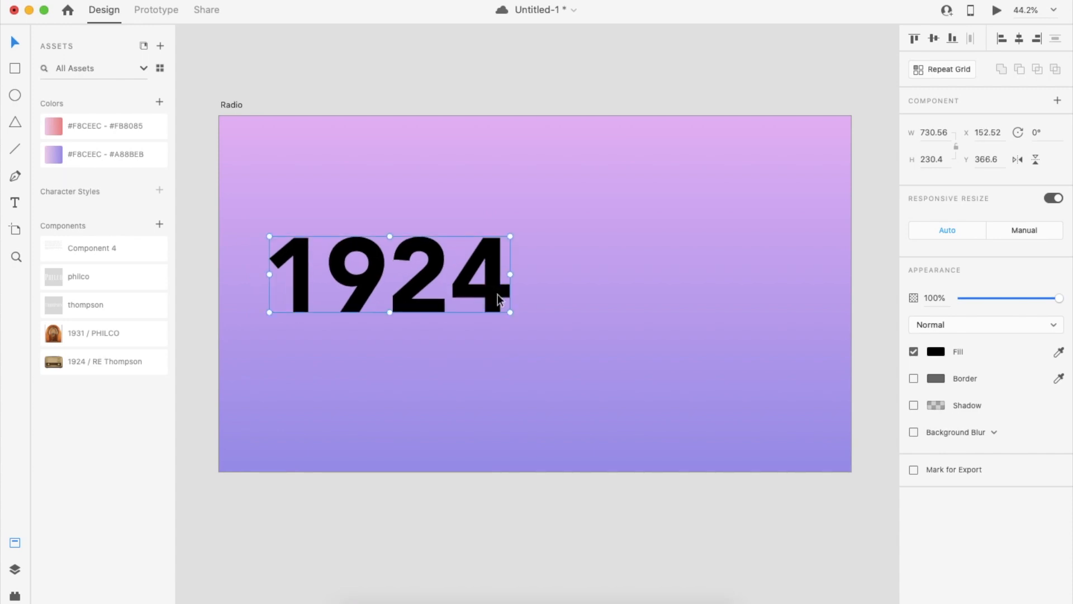
- Apply the saved #F8CEEC - #A88BEB gradient to the artboard and to the 1924 shape
{"action": "left_click", "coordinate": [236, 179]}
{"action": "left_click", "coordinate": [55, 155]}
{"action": "left_click", "coordinate": [499, 266]}
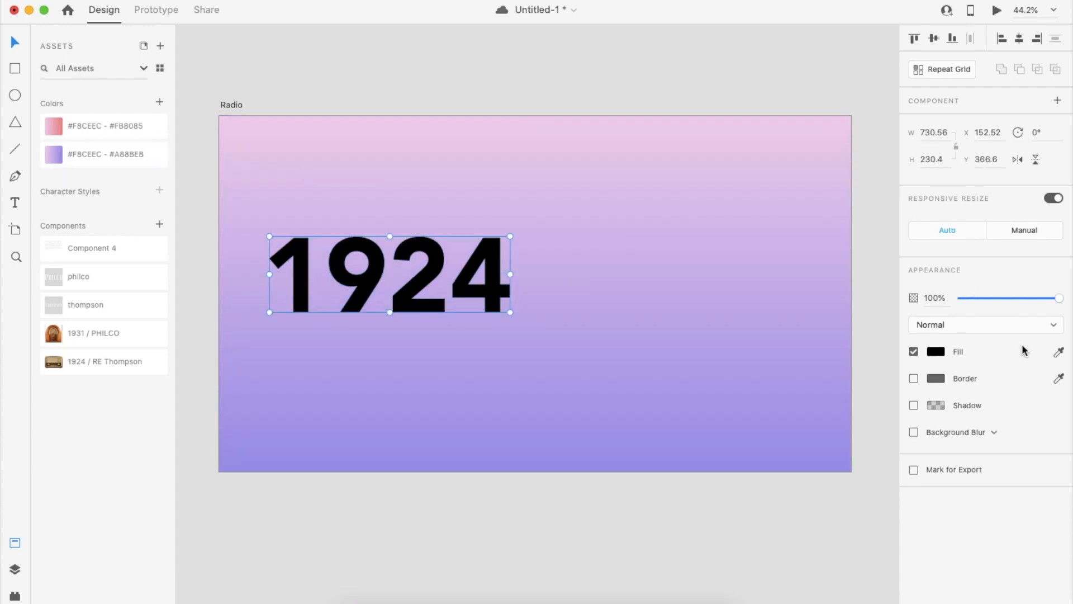
{"action": "left_click", "coordinate": [149, 162]}
- Make the 1924 gradient fade from white to 0% opacity, with an added middle stop at 62% opacity
{"action": "left_click", "coordinate": [939, 354]}
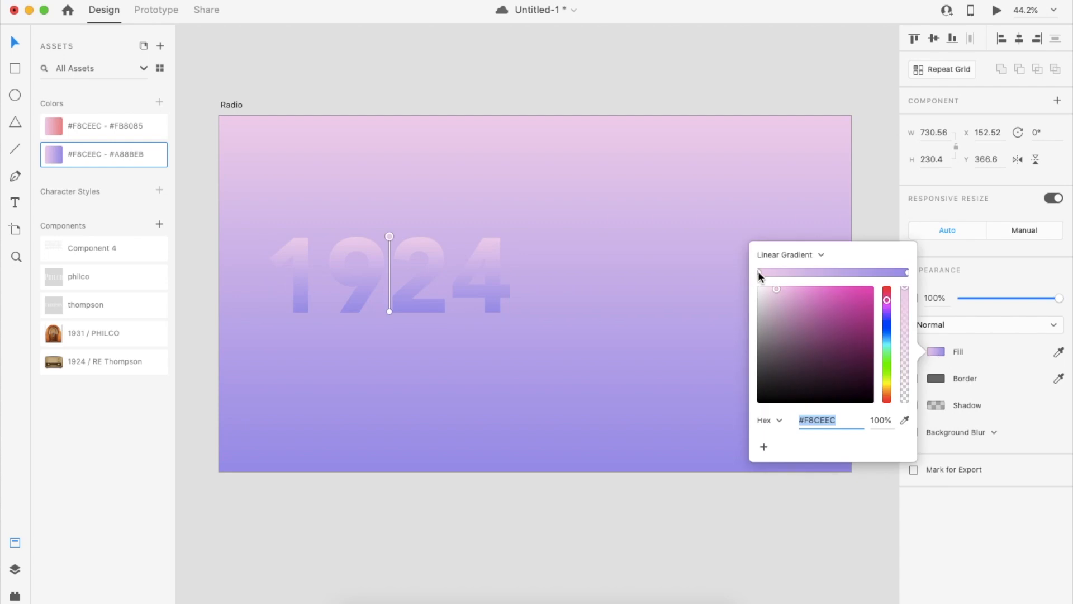
{"action": "left_click", "coordinate": [906, 273]}
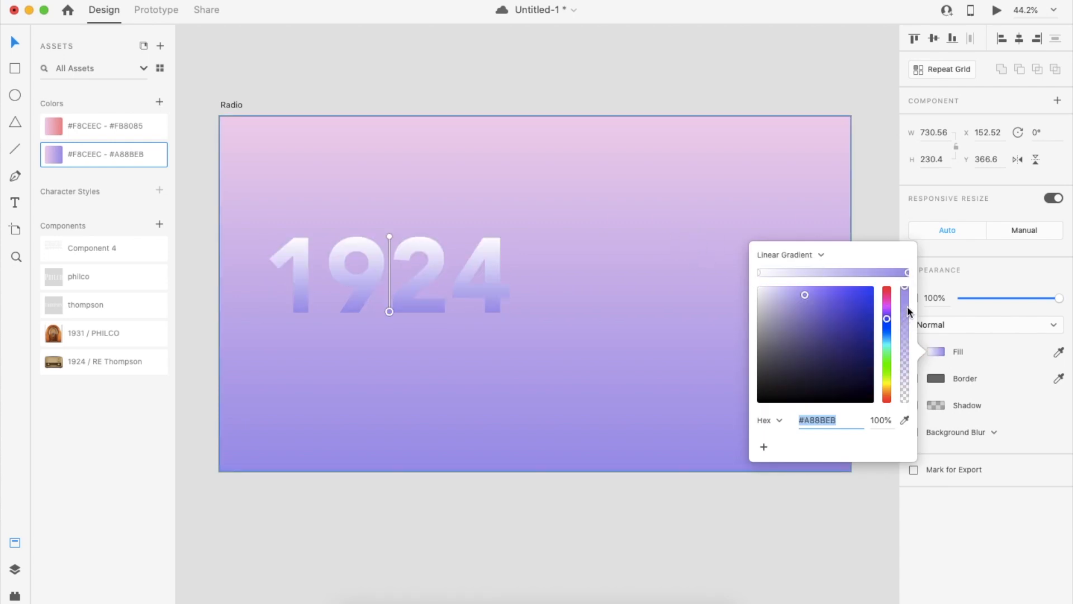
{"action": "left_click_drag", "start_coordinate": [905, 287], "coordinate": [890, 443]}
{"action": "left_click", "coordinate": [849, 272]}
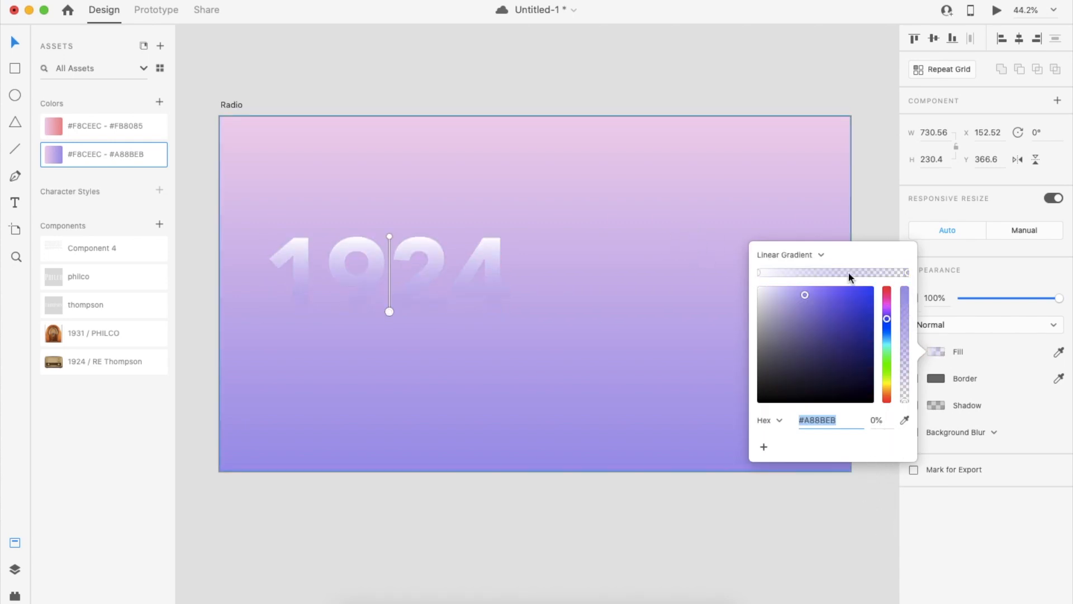
{"action": "left_click", "coordinate": [906, 341]}
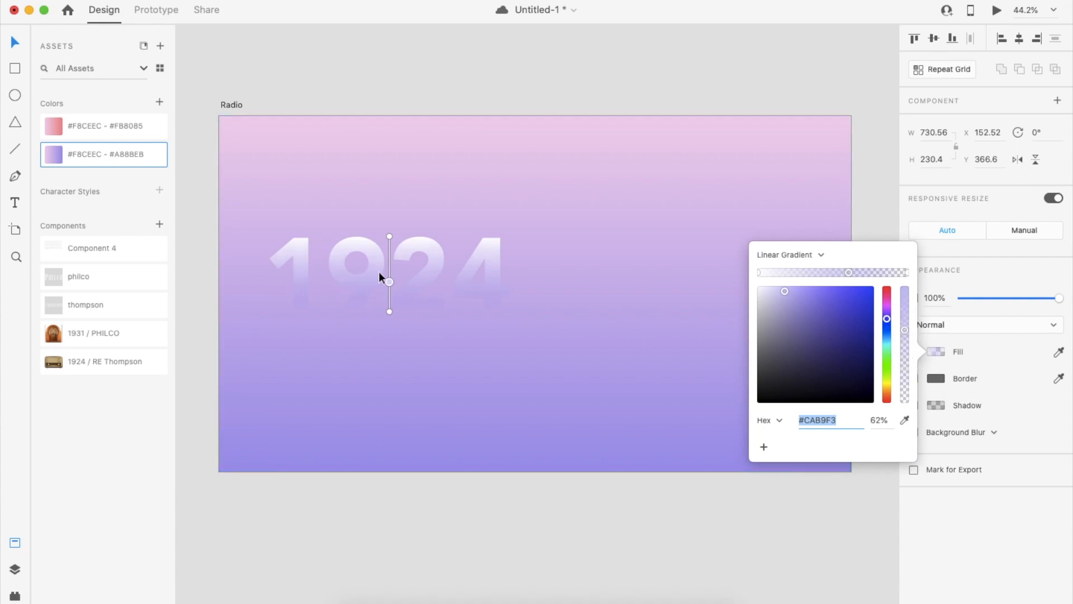
{"action": "left_click_drag", "start_coordinate": [388, 283], "coordinate": [387, 291]}
- Set the 1924 shape's opacity to 60% and move it up to about X 162, Y 263
{"action": "left_click", "coordinate": [493, 250]}
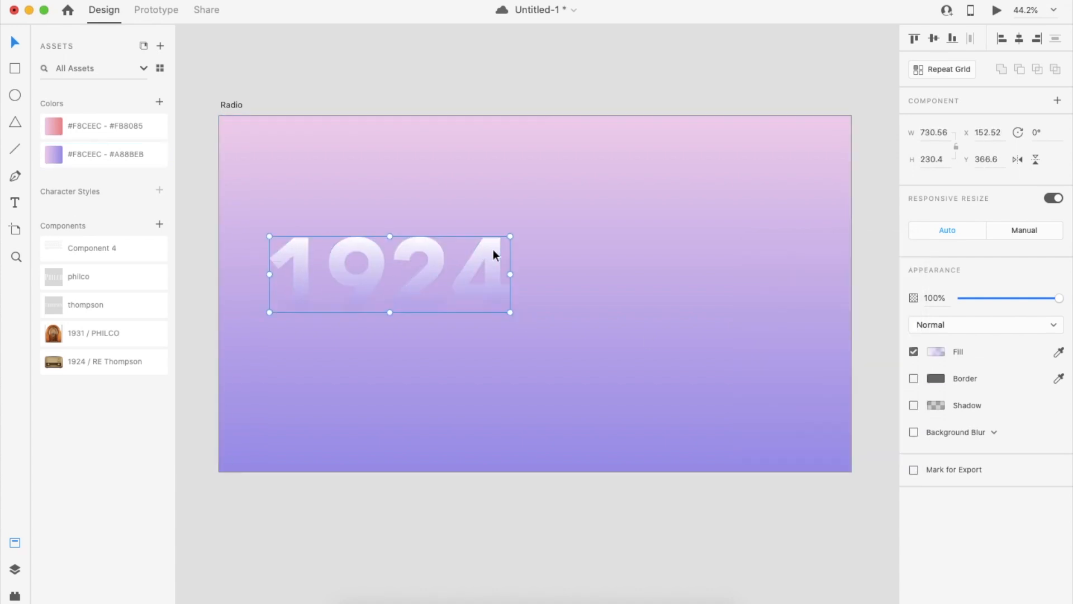
{"action": "key", "text": "3"}
{"action": "key", "text": "5"}
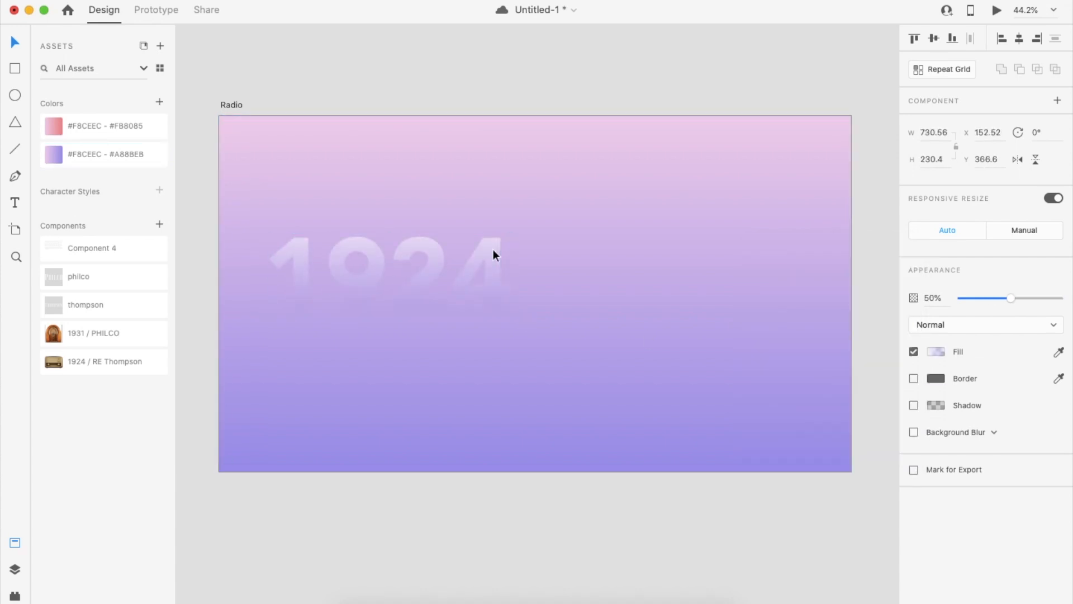
{"action": "left_click", "coordinate": [488, 463]}
{"action": "left_click_drag", "start_coordinate": [498, 274], "coordinate": [499, 233]}
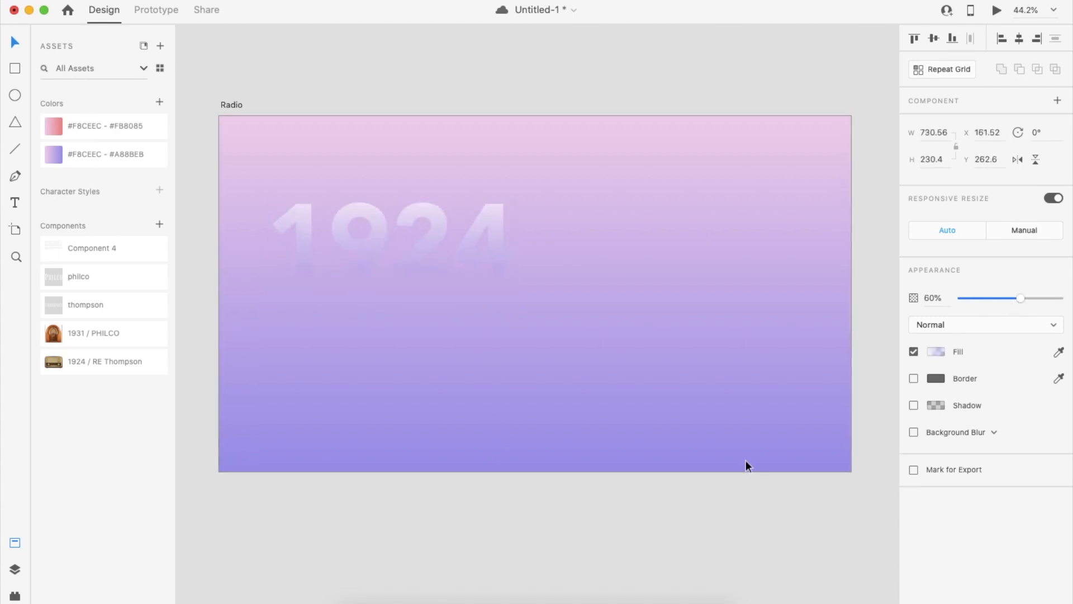
- Add the text "thomson" below the 1924 shape
{"action": "left_click", "coordinate": [714, 551]}
{"action": "key", "text": "t"}
{"action": "left_click", "coordinate": [338, 315]}
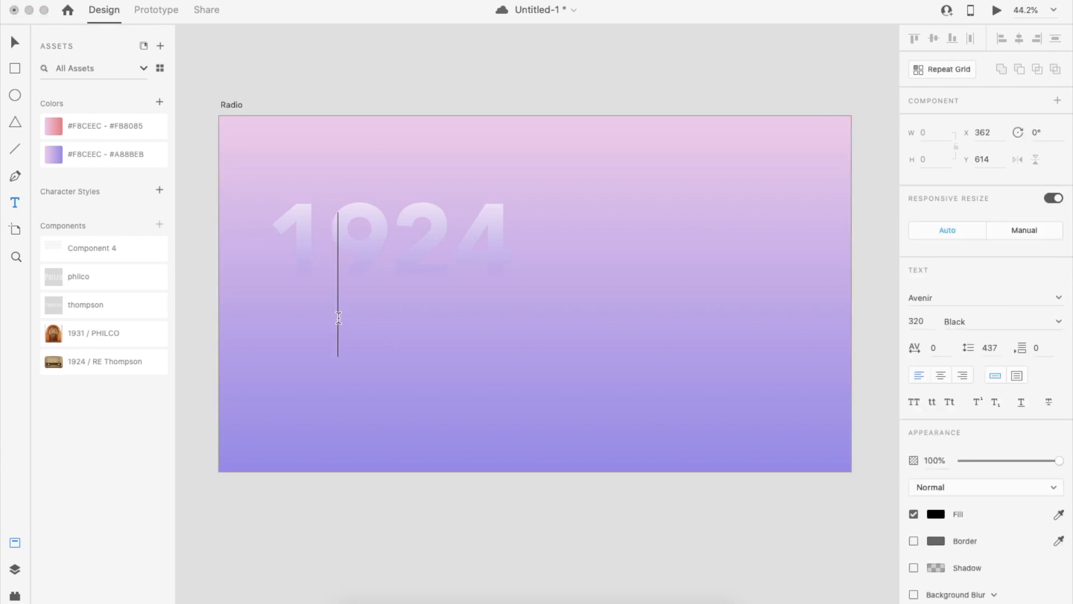
{"action": "type", "text": "thom"}
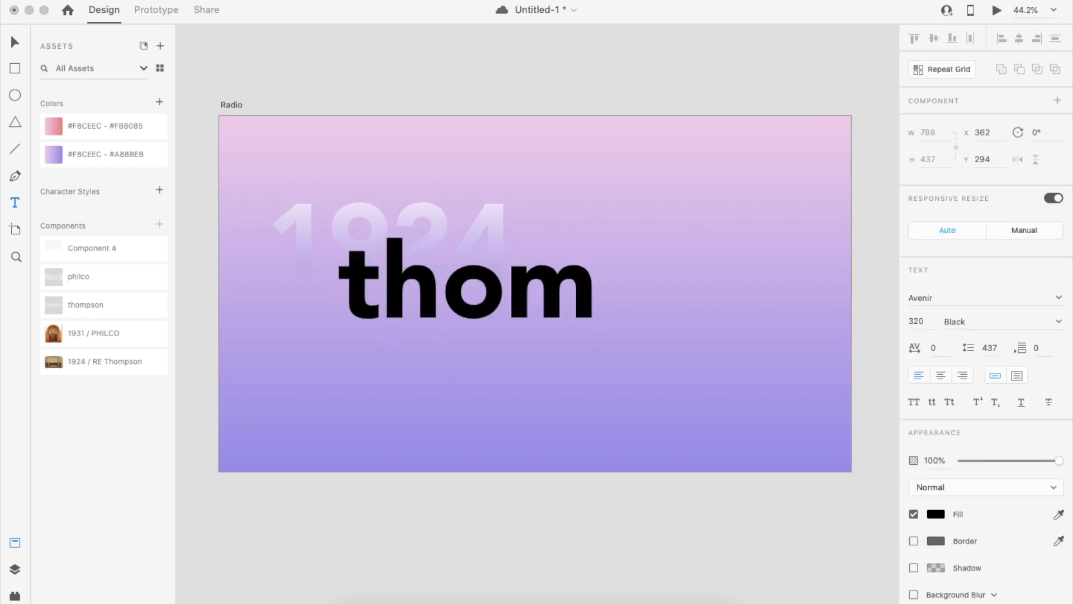
{"action": "type", "text": "son"}
{"action": "key", "text": "Escape"}
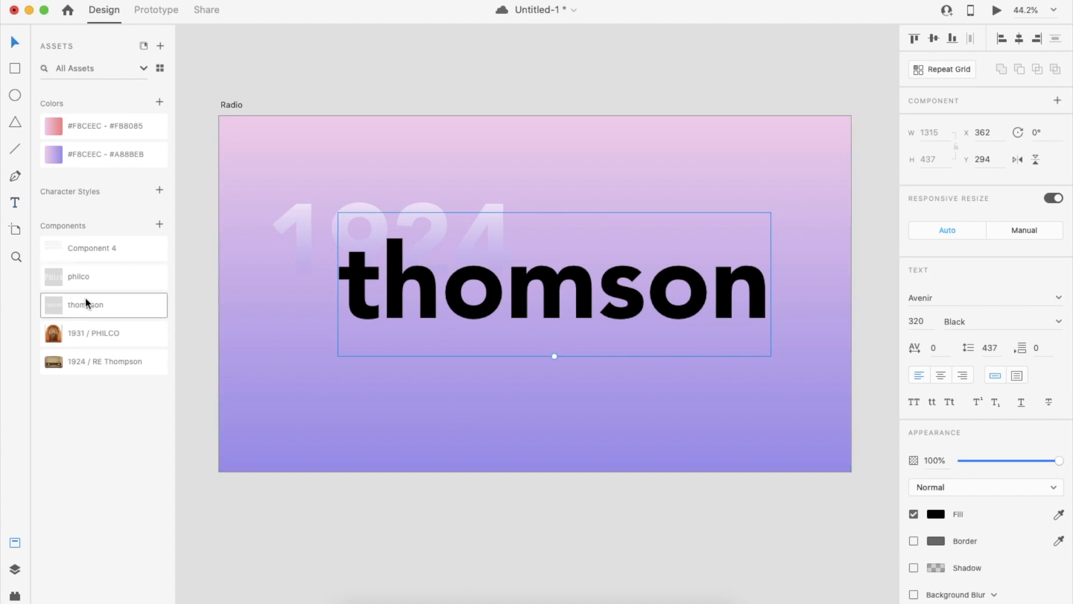
- Place the saved thompson component at the artboard's lower left corner to check its font, and delete it again
{"action": "left_click_drag", "start_coordinate": [86, 302], "coordinate": [290, 409]}
{"action": "left_click", "coordinate": [920, 353]}
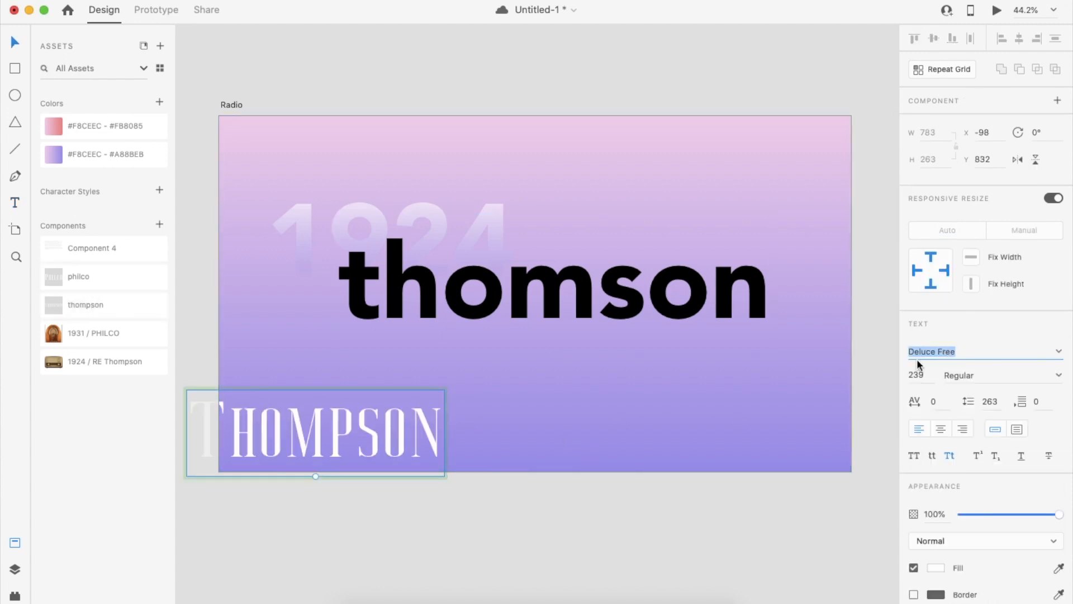
{"action": "left_click", "coordinate": [559, 409]}
{"action": "left_click", "coordinate": [410, 428]}
{"action": "key", "text": "Delete"}
- Set the thomson text to the Deluce Free font at size 300 and move it beneath 1924
{"action": "left_click", "coordinate": [558, 317]}
{"action": "key", "text": "Return"}
{"action": "left_click_drag", "start_coordinate": [623, 296], "coordinate": [535, 316]}
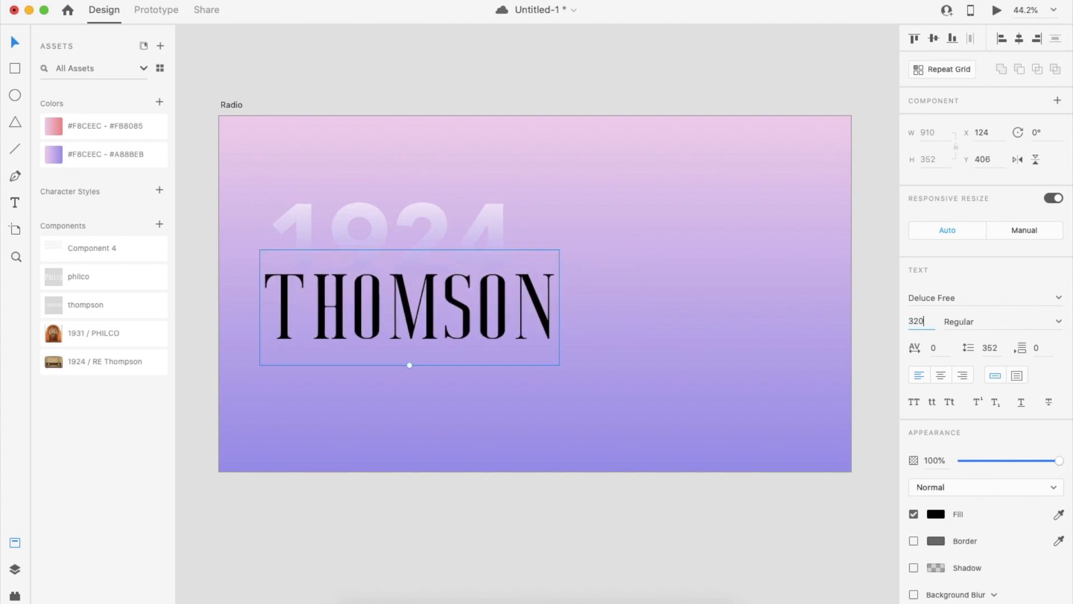
{"action": "type", "text": "300"}
{"action": "key", "text": "Return"}
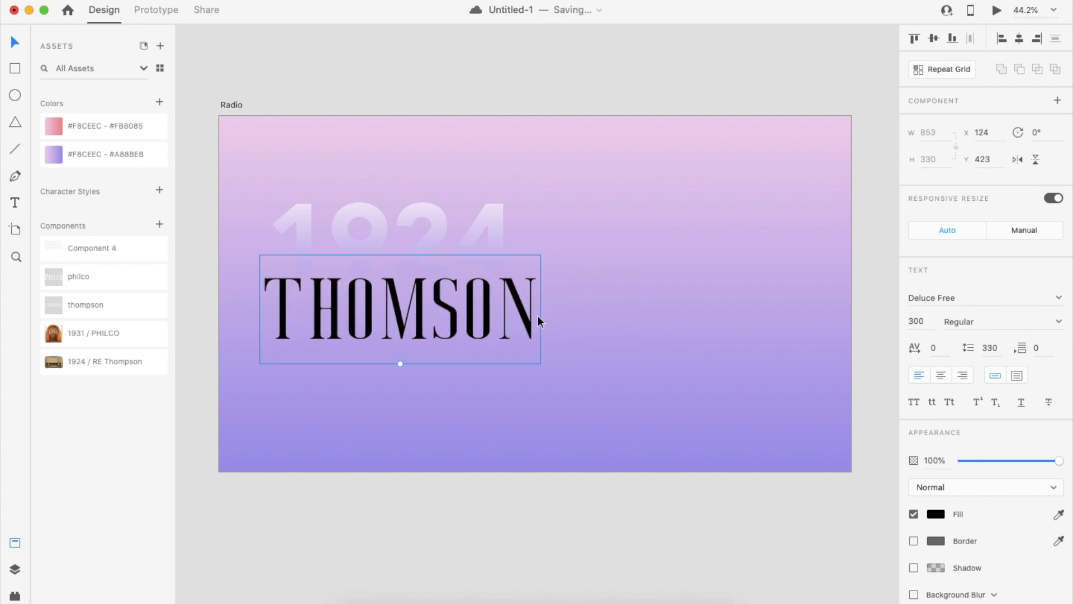
- Shrink the THOMSON text slightly under 1924 and fill it with white
{"action": "left_click_drag", "start_coordinate": [407, 354], "coordinate": [409, 344]}
{"action": "left_click_drag", "start_coordinate": [516, 291], "coordinate": [509, 294]}
{"action": "left_click", "coordinate": [933, 513]}
{"action": "left_click_drag", "start_coordinate": [833, 459], "coordinate": [757, 428]}
- Enlarge the 1924 shape to about 1029 × 324 and place THOMSON over its lower edge
{"action": "left_click", "coordinate": [491, 226]}
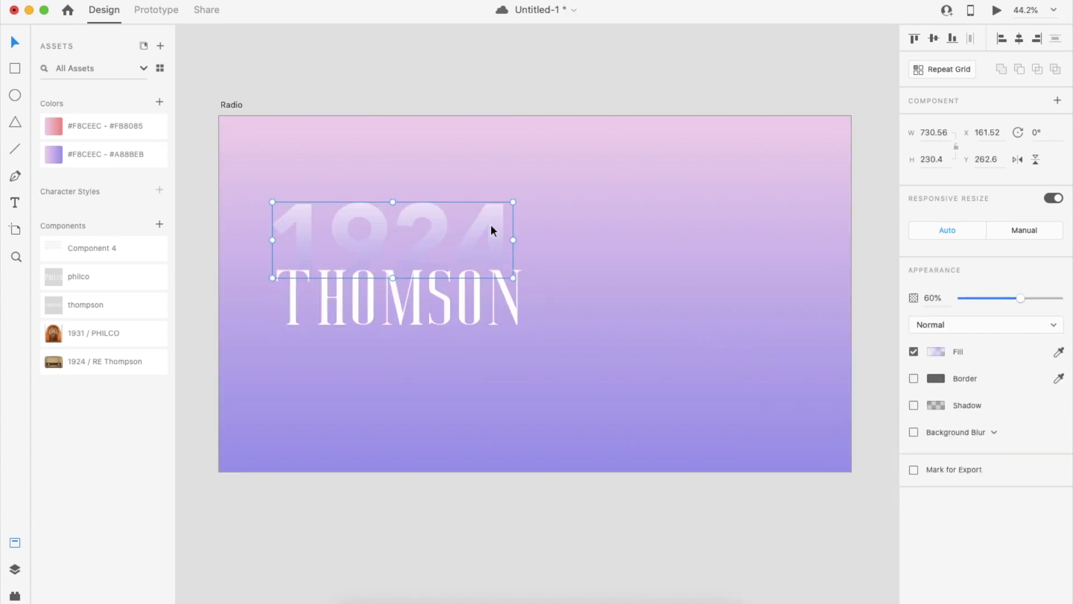
{"action": "left_click_drag", "start_coordinate": [514, 279], "coordinate": [555, 314]}
{"action": "mouse_move", "coordinate": [548, 270]}
{"action": "left_mouse_down"}
{"action": "mouse_move", "coordinate": [566, 268]}
{"action": "mouse_move", "coordinate": [558, 292]}
{"action": "mouse_move", "coordinate": [565, 282]}
{"action": "left_mouse_up"}
{"action": "left_click", "coordinate": [515, 327]}
{"action": "left_click_drag", "start_coordinate": [516, 328], "coordinate": [516, 328]}
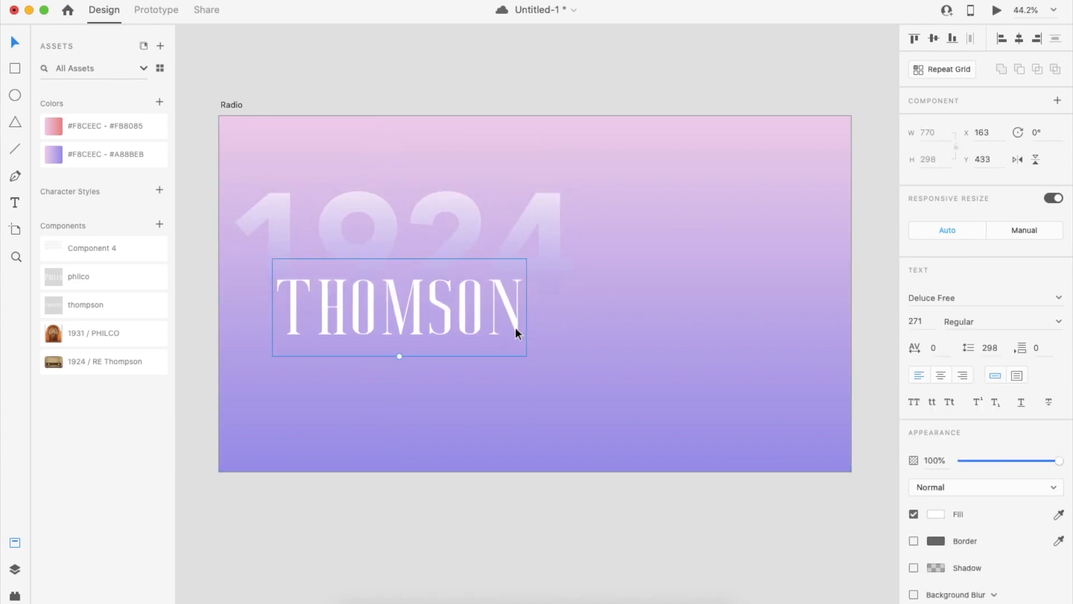
{"action": "left_click", "coordinate": [538, 542]}
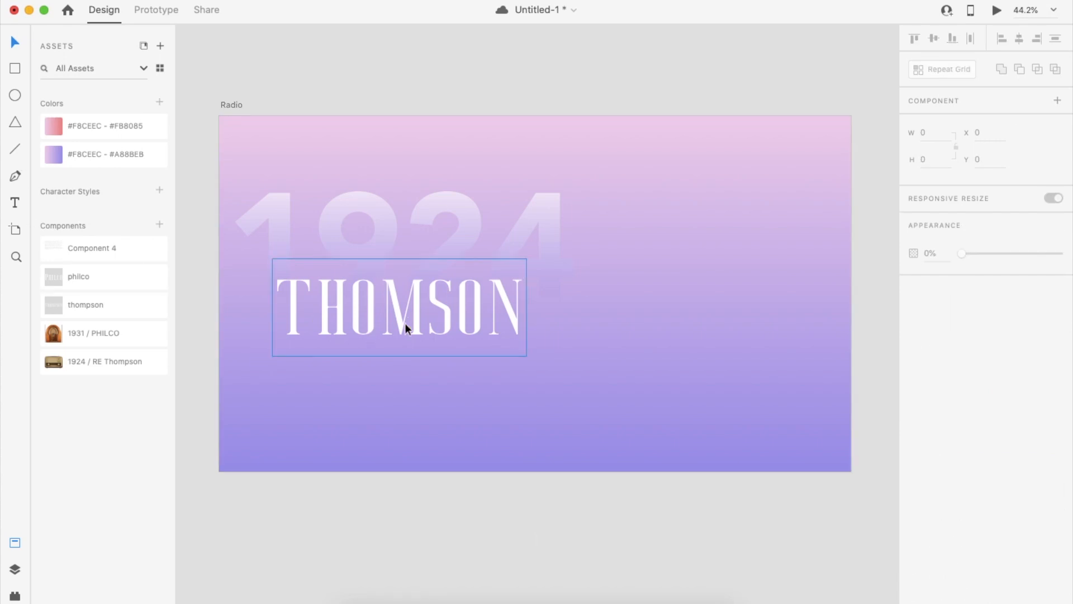
- Reduce 1924 to about 912 wide and group it with THOMSON, horizontally centred on each other
{"action": "scroll", "coordinate": [477, 400], "scroll_direction": "right", "scroll_amount": 1}
{"action": "left_click", "coordinate": [437, 256]}
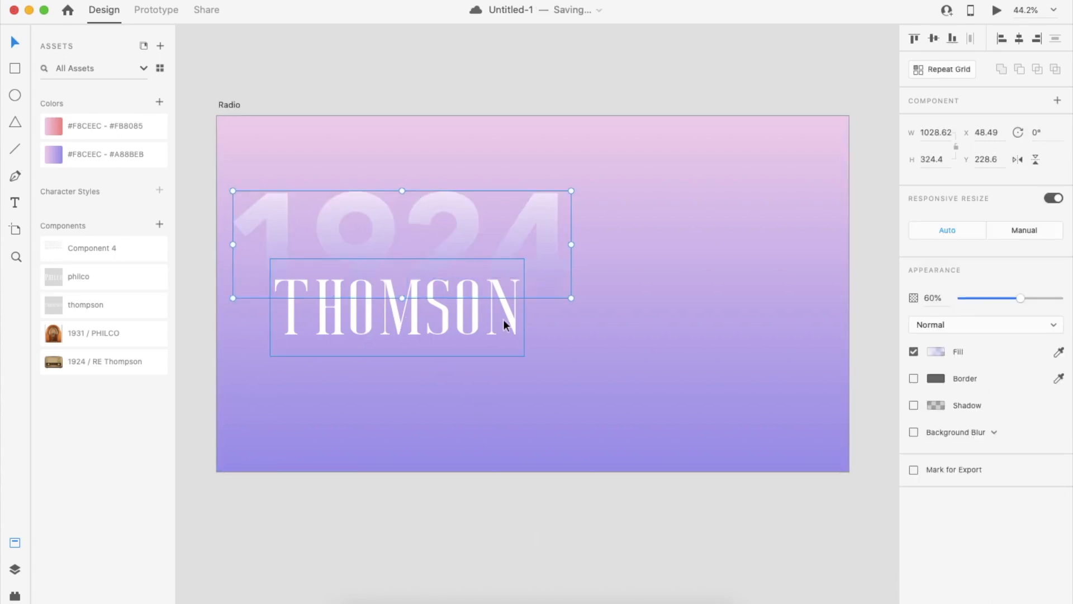
{"action": "left_click", "coordinate": [512, 311], "text": "shift"}
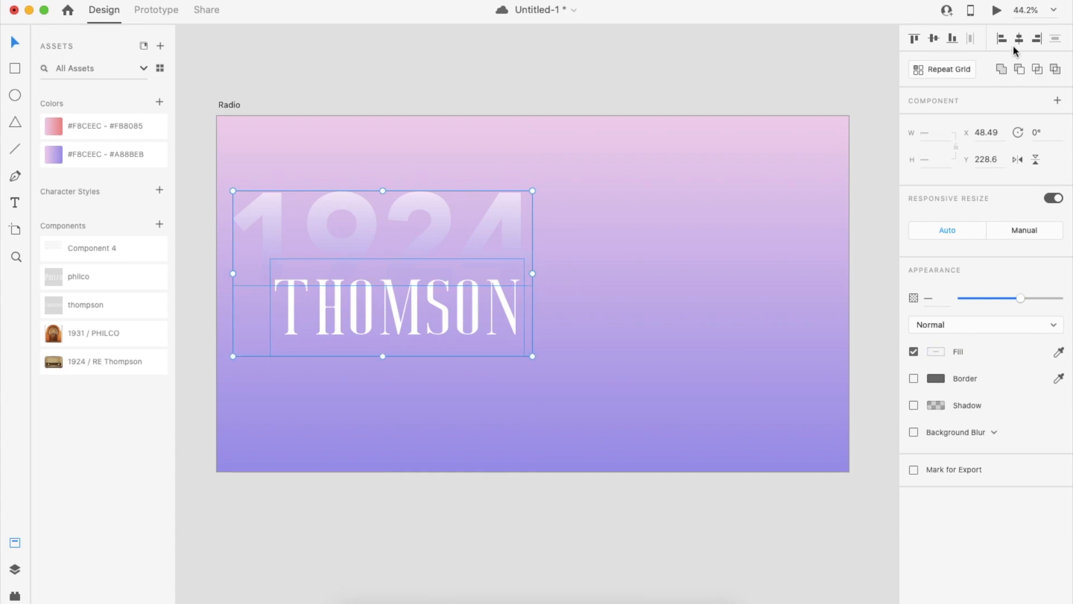
{"action": "left_click", "coordinate": [1020, 39]}
{"action": "key", "text": "super+g"}
- Move the grouped 1924 and THOMSON title right to about X 98
{"action": "key", "text": "shift+Right"}
{"action": "key", "text": "shift+Right"}
{"action": "key", "text": "shift+Right"}
{"action": "key", "text": "shift+Right"}
{"action": "key", "text": "shift+Right"}
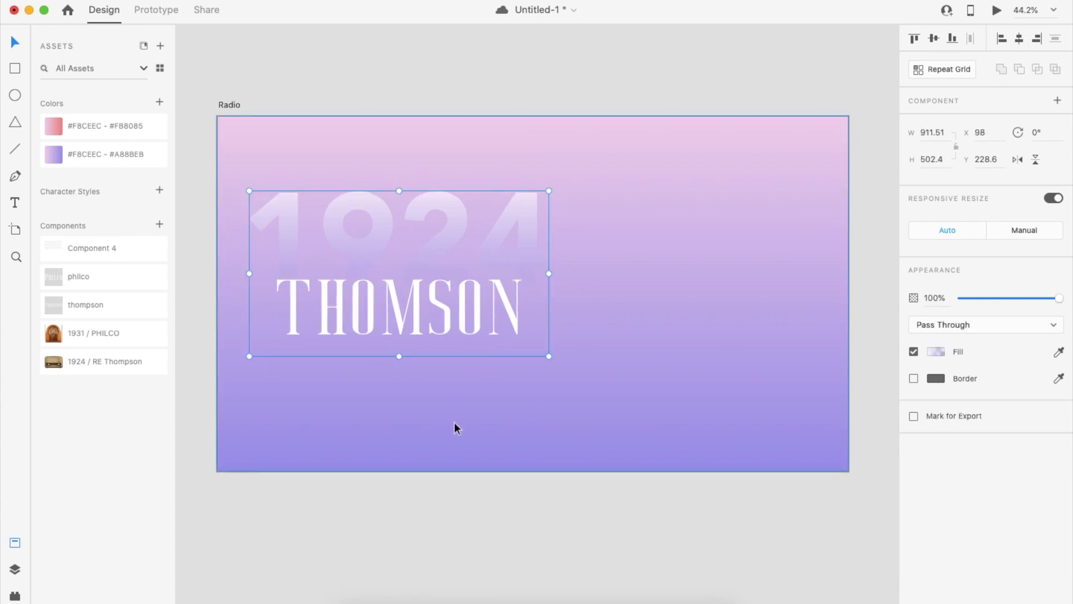
{"action": "left_click", "coordinate": [456, 427]}
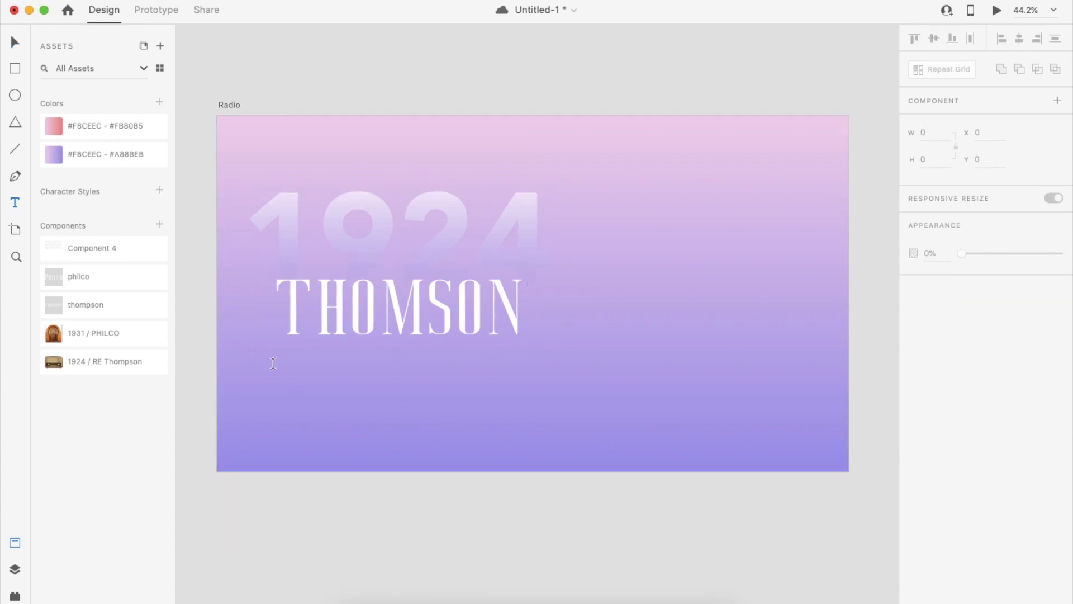
- Add an area text box below THOMSON containing "radio", set in Avenir at size 40
{"action": "left_click_drag", "start_coordinate": [273, 367], "coordinate": [556, 448]}
{"action": "type", "text": "RADIO"}
{"action": "left_click", "coordinate": [15, 44]}
{"action": "type", "text": "Av"}
{"action": "key", "text": "Return"}
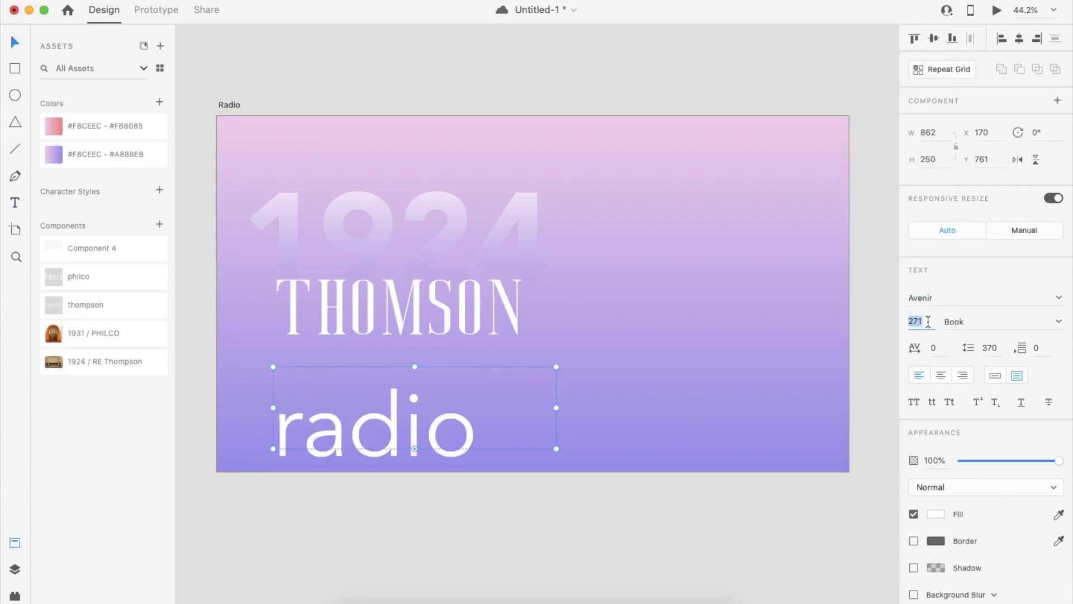
{"action": "type", "text": "40"}
{"action": "key", "text": "Return"}
- Fill the text box below THOMSON with Lorem ipsum placeholder text using a plugin
{"action": "left_click", "coordinate": [222, 5]}
{"action": "mouse_move", "coordinate": [228, 60]}
{"action": "left_click", "coordinate": [372, 90]}
{"action": "key", "text": "Escape"}
- Reduce the placeholder paragraph's font size to 30
{"action": "left_click", "coordinate": [918, 321]}
{"action": "key", "text": "Down"}
{"action": "key", "text": "Down"}
{"action": "key", "text": "Down"}
{"action": "key", "text": "Down"}
{"action": "key", "text": "Down"}
{"action": "key", "text": "Down"}
{"action": "key", "text": "Down"}
{"action": "key", "text": "Down"}
{"action": "key", "text": "Down"}
{"action": "key", "text": "Down"}
{"action": "key", "text": "Return"}
- Trim the placeholder paragraph to three lines in a box about 790 × 135 and align it beneath THOMSON
{"action": "left_click_drag", "start_coordinate": [556, 447], "coordinate": [519, 483]}
{"action": "double_click", "coordinate": [491, 401]}
{"action": "key", "text": "BackSpace"}
{"action": "key", "text": "Escape"}
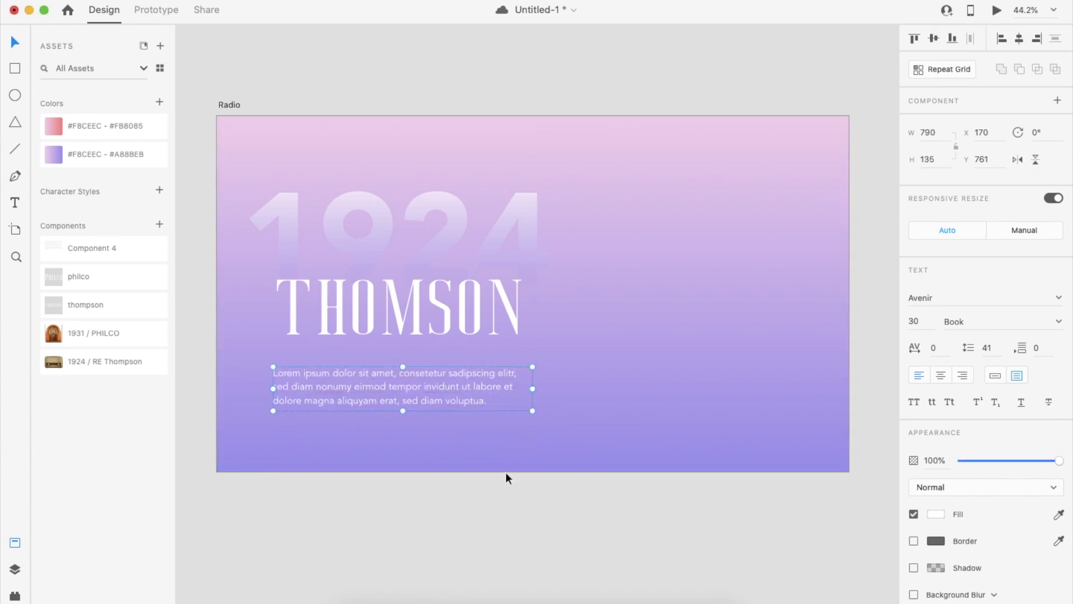
{"action": "left_click_drag", "start_coordinate": [459, 387], "coordinate": [464, 381]}
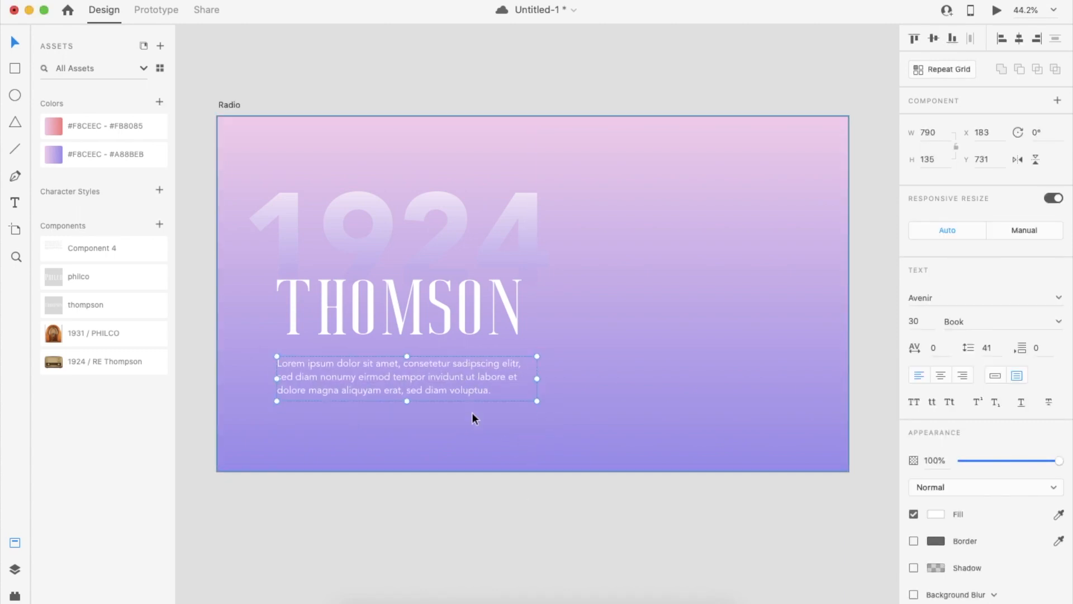
- Draw a white circle about 107 × 107 without a border, below the start of the paragraph
{"action": "left_click", "coordinate": [15, 99]}
{"action": "mouse_move", "coordinate": [287, 412]}
{"action": "left_mouse_down"}
{"action": "mouse_move", "coordinate": [337, 446]}
{"action": "mouse_move", "coordinate": [293, 425]}
{"action": "left_mouse_up"}
{"action": "key", "text": "Escape"}
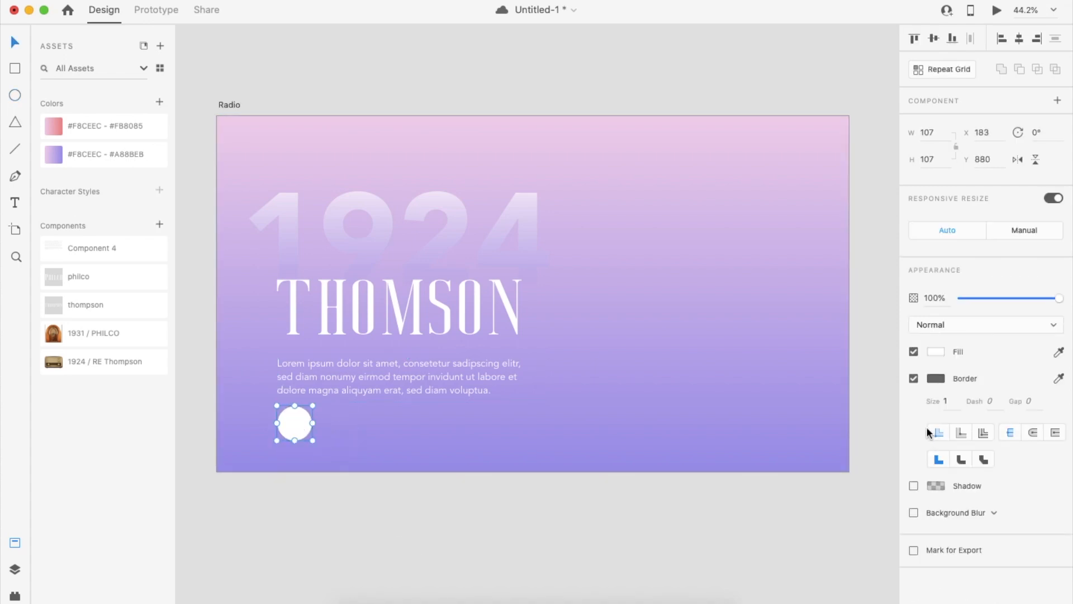
{"action": "left_click", "coordinate": [914, 379]}
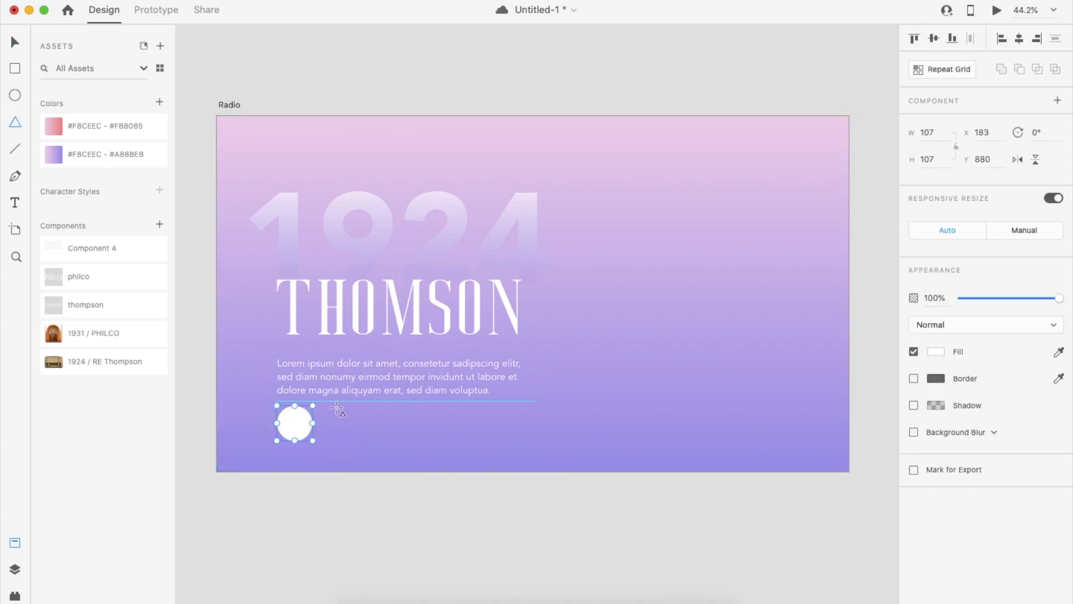
- Draw a white triangle about 48 × 42 beside the circle, with corner radius 4 and no border
{"action": "left_click_drag", "start_coordinate": [337, 411], "coordinate": [359, 431]}
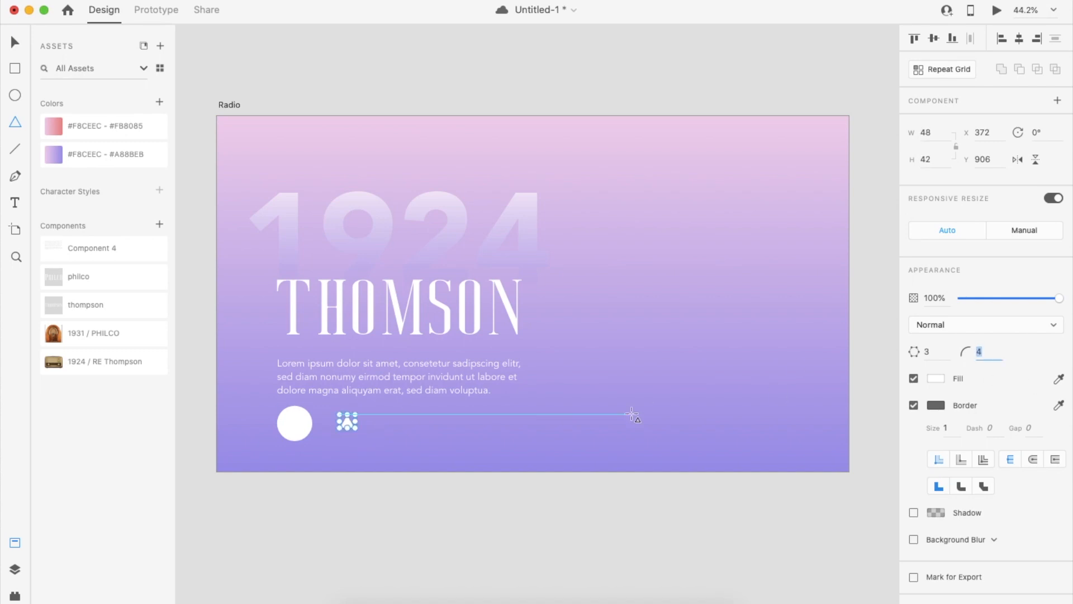
{"action": "scroll", "coordinate": [512, 414], "scroll_direction": "up", "scroll_amount": 5}
{"action": "left_click", "coordinate": [914, 405]}
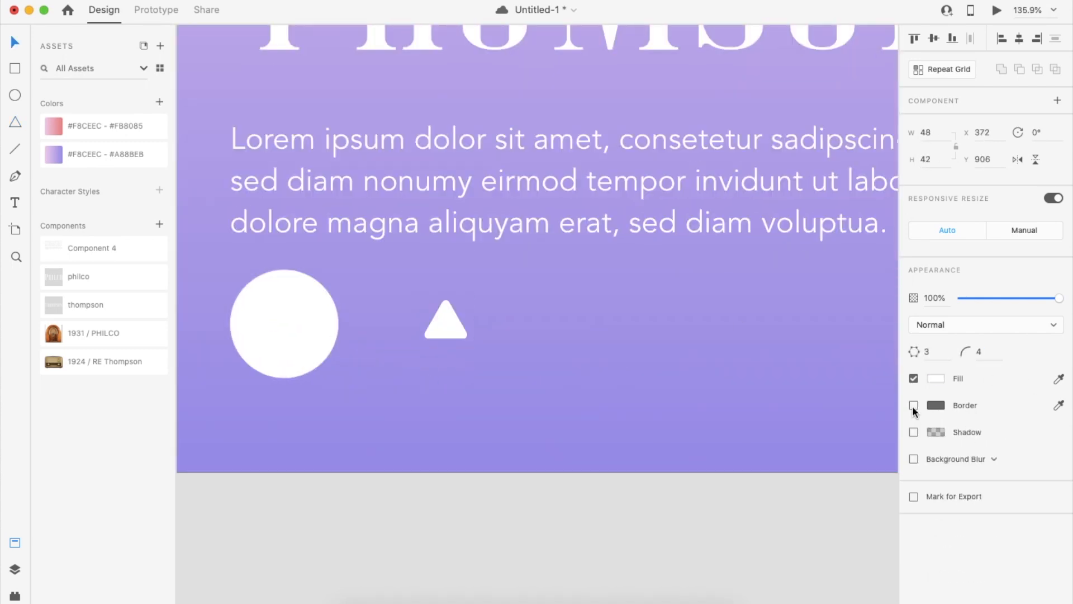
- Fill the triangle with purple sampled from the background and place it in the white circle, rotated 90° and resized to about 32 × 28
{"action": "left_click", "coordinate": [1059, 378]}
{"action": "left_click", "coordinate": [428, 330]}
{"action": "left_click_drag", "start_coordinate": [429, 330], "coordinate": [276, 335]}
{"action": "left_click_drag", "start_coordinate": [321, 299], "coordinate": [299, 347]}
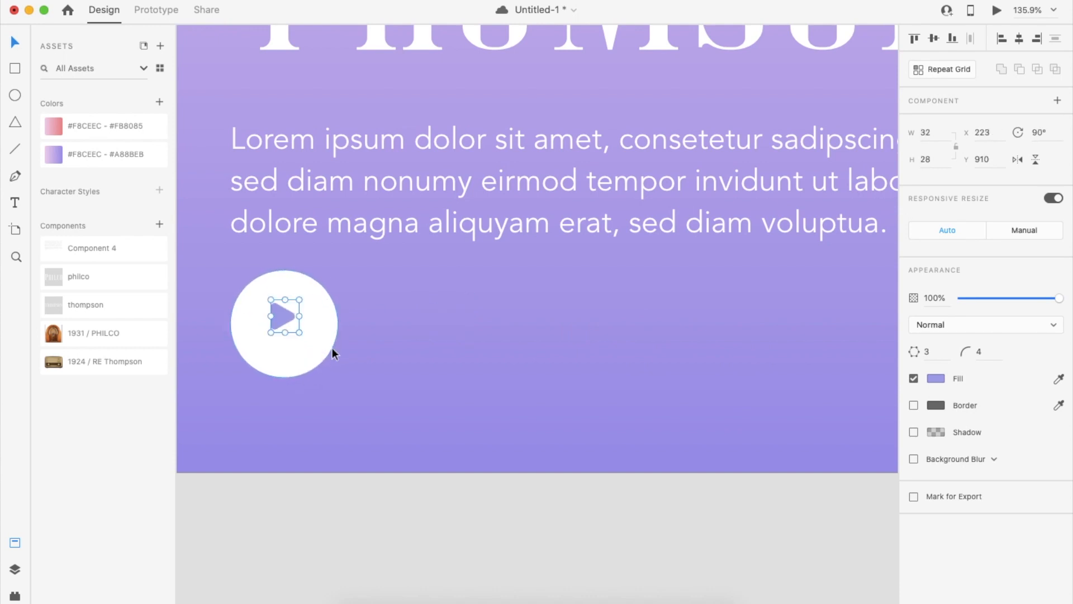
- Centre the purple triangle inside the white circle to finish the play button
{"action": "left_click", "coordinate": [331, 346], "text": "shift"}
{"action": "left_click", "coordinate": [607, 339]}
{"action": "left_click", "coordinate": [293, 322]}
{"action": "left_click", "coordinate": [381, 354]}
{"action": "scroll", "coordinate": [382, 353], "scroll_direction": "down", "scroll_amount": 5}
{"action": "left_click", "coordinate": [397, 413]}
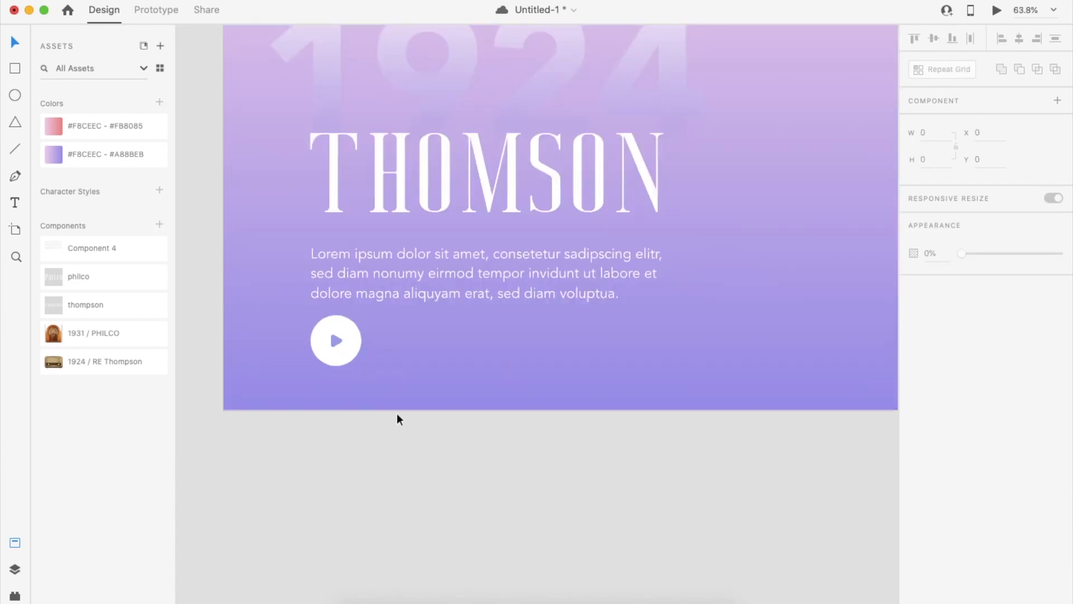
- Duplicate the paragraph, replace the copy's text with 01 prototype and set it in uppercase
{"action": "scroll", "coordinate": [371, 374], "scroll_direction": "up", "scroll_amount": 2}
{"action": "left_click", "coordinate": [420, 351]}
{"action": "left_click_drag", "start_coordinate": [420, 350], "coordinate": [483, 434], "text": "alt"}
{"action": "double_click", "coordinate": [582, 412]}
{"action": "type", "text": "01 prototyp"}
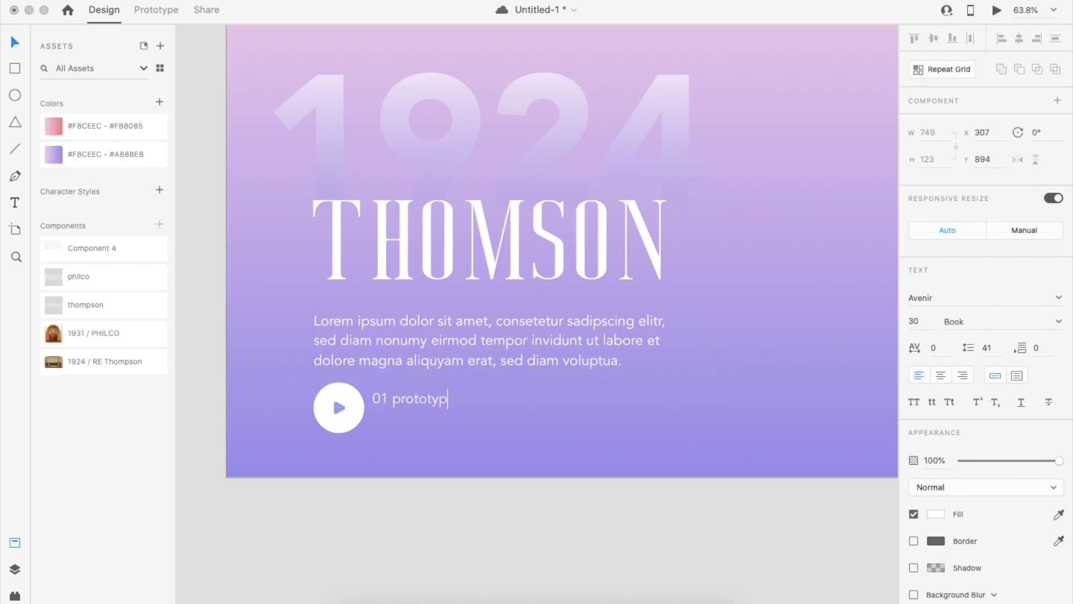
{"action": "key", "text": "Escape"}
{"action": "left_click", "coordinate": [949, 401]}
{"action": "left_click", "coordinate": [914, 401]}
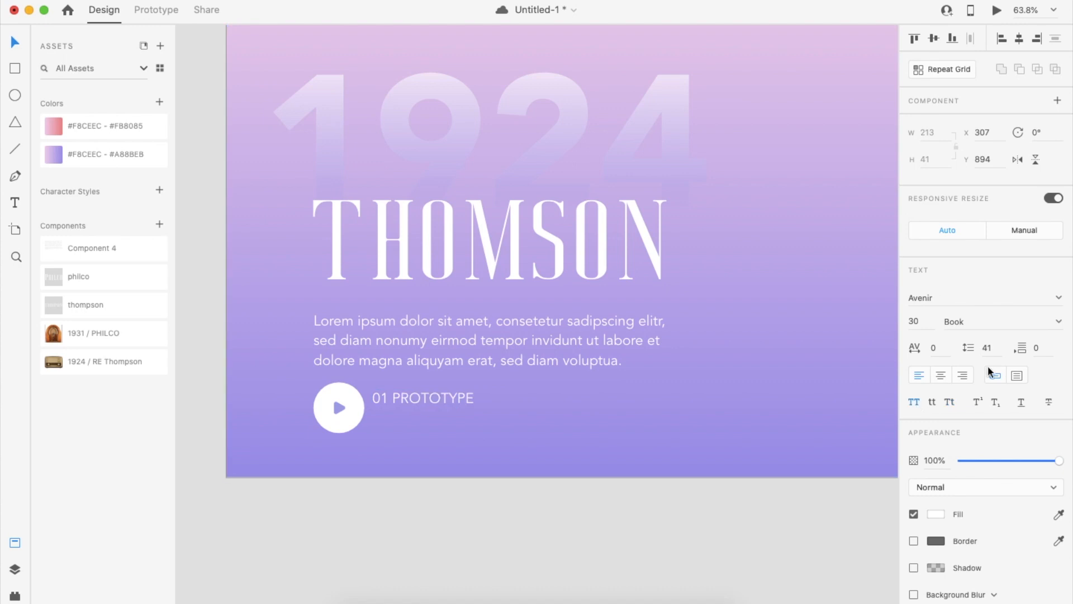
- Set the 01 PROTOTYPE label's character spacing to 400 and place it directly above THOMSON
{"action": "left_click", "coordinate": [1006, 321]}
{"action": "left_click", "coordinate": [970, 487]}
{"action": "type", "text": "400"}
{"action": "key", "text": "Return"}
{"action": "left_click_drag", "start_coordinate": [455, 408], "coordinate": [430, 186]}
- Set the 01 PROTOTYPE label to the Light weight with a character spacing of 300 and nudge it slightly up
{"action": "left_click", "coordinate": [1028, 322]}
{"action": "left_click", "coordinate": [957, 377]}
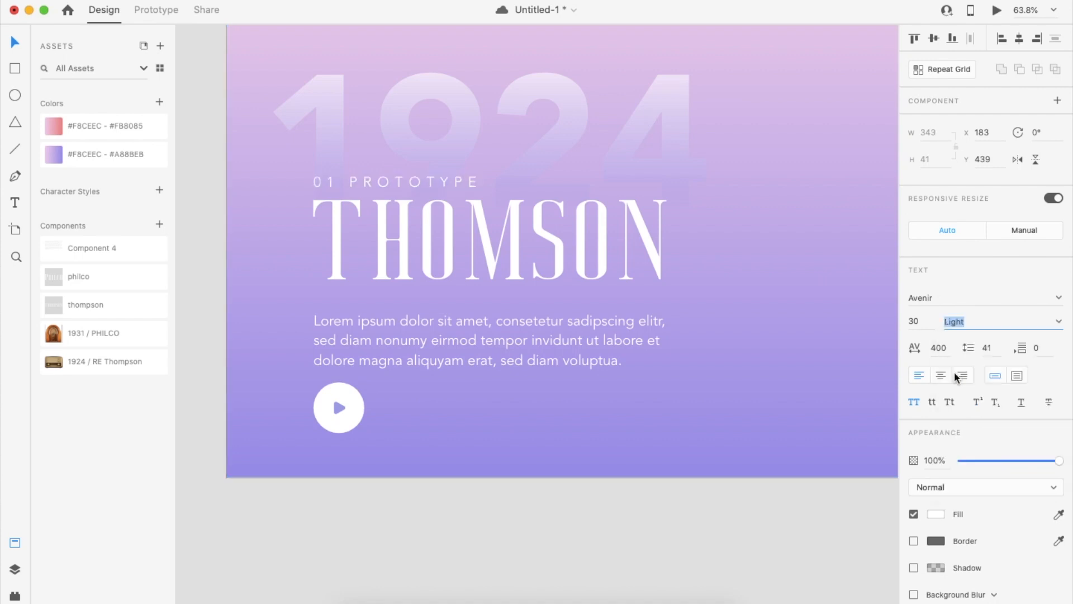
{"action": "type", "text": "300"}
{"action": "key", "text": "Return"}
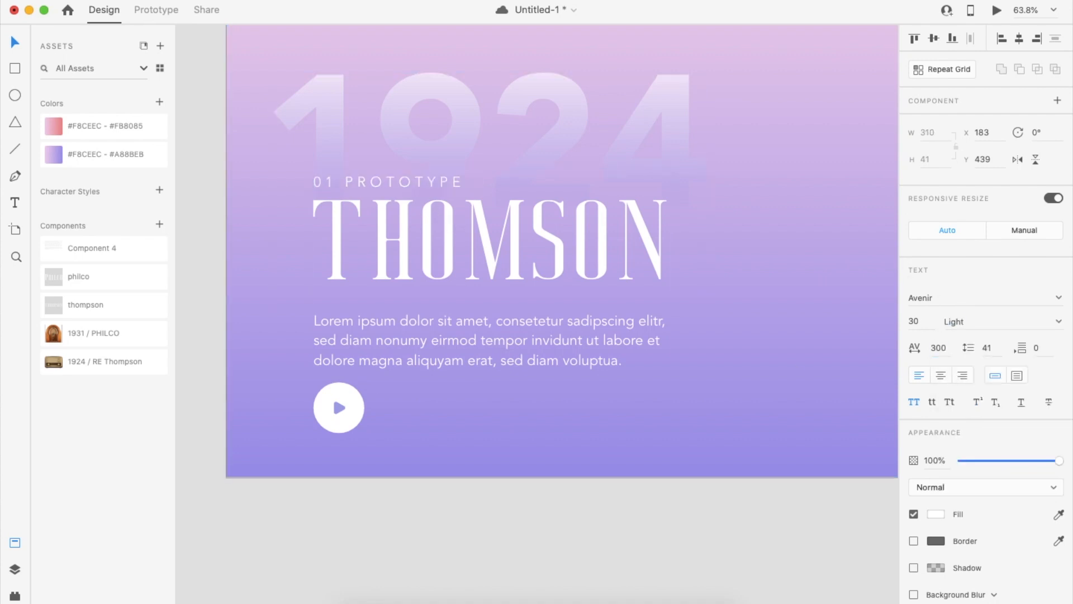
{"action": "left_click_drag", "start_coordinate": [445, 175], "coordinate": [445, 172]}
{"action": "left_click", "coordinate": [496, 532]}
{"action": "scroll", "coordinate": [496, 532], "scroll_direction": "down", "scroll_amount": 3}
{"action": "scroll", "coordinate": [459, 414], "scroll_direction": "up", "scroll_amount": 1}
{"action": "scroll", "coordinate": [455, 409], "scroll_direction": "up", "scroll_amount": 1}
- Move the paragraph closer beneath THOMSON and raise the play button towards the paragraph
{"action": "left_click", "coordinate": [456, 409]}
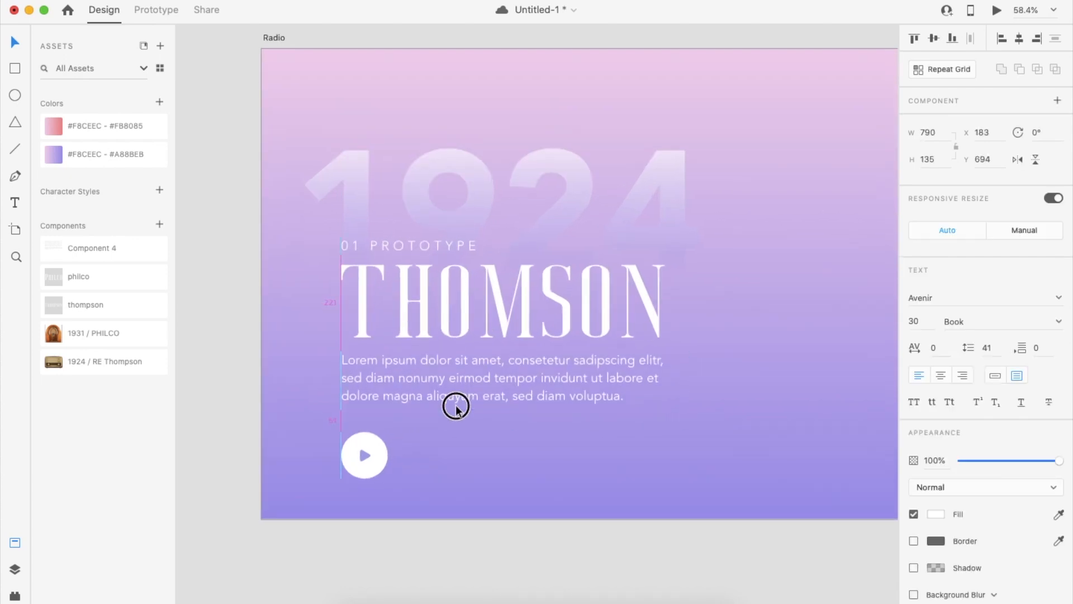
{"action": "left_click_drag", "start_coordinate": [387, 454], "coordinate": [385, 446]}
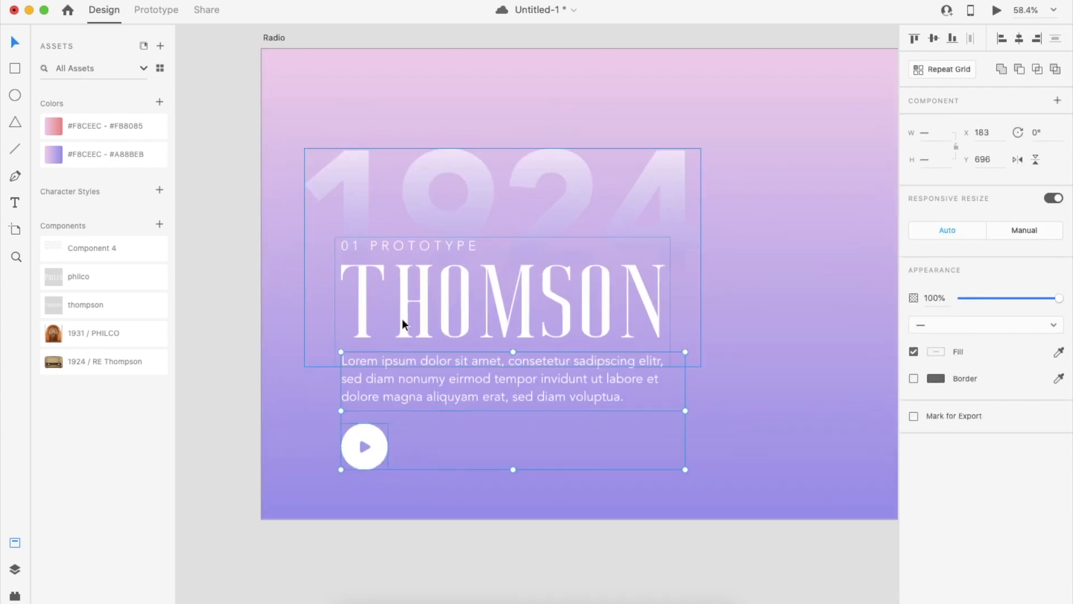
{"action": "left_click", "coordinate": [314, 278]}
{"action": "key", "text": "p"}
{"action": "left_click", "coordinate": [340, 233]}
{"action": "key", "text": "Escape"}
{"action": "left_click", "coordinate": [478, 504]}
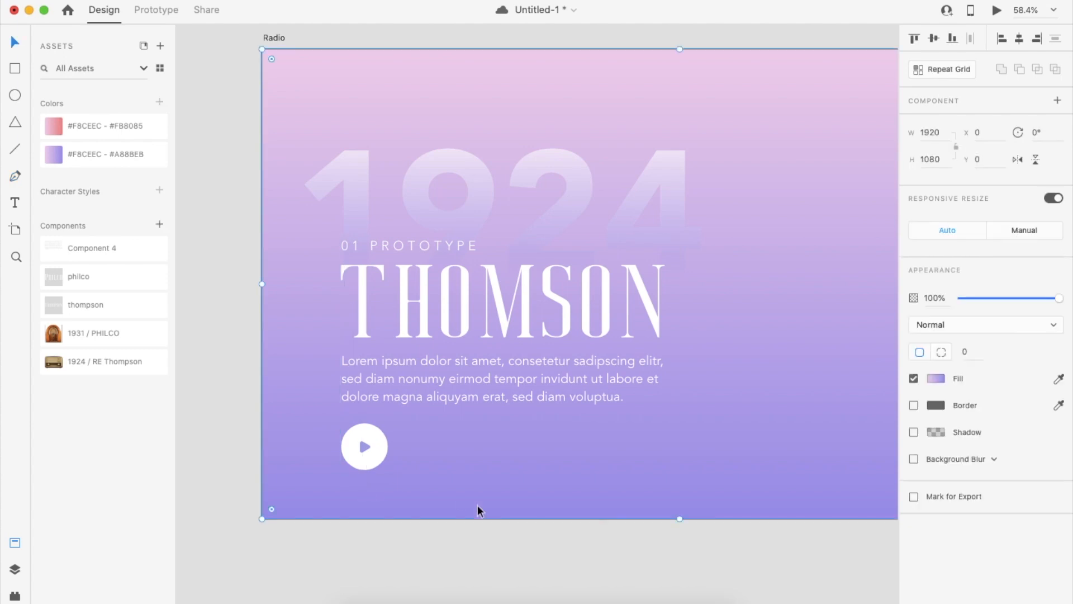
- Select the play button, paragraph, label and both titles together and shift them 20 px to the right
{"action": "scroll", "coordinate": [526, 464], "scroll_direction": "down", "scroll_amount": 2}
{"action": "left_click", "coordinate": [524, 465]}
{"action": "left_click", "coordinate": [404, 452]}
{"action": "left_click", "coordinate": [418, 378], "text": "shift"}
{"action": "left_click", "coordinate": [423, 347], "text": "shift"}
{"action": "key", "text": "shift+Right"}
{"action": "key", "text": "shift+Right"}
{"action": "key", "text": "shift+Right"}
{"action": "key", "text": "shift+Right"}
{"action": "key", "text": "super+z"}
{"action": "left_click", "coordinate": [458, 284], "text": "shift"}
{"action": "key", "text": "shift+Right"}
{"action": "key", "text": "shift+Right"}
- Group the titles, label, paragraph and play button and centre the group vertically on the artboard
{"action": "key", "text": "super+g"}
{"action": "left_click", "coordinate": [935, 39]}
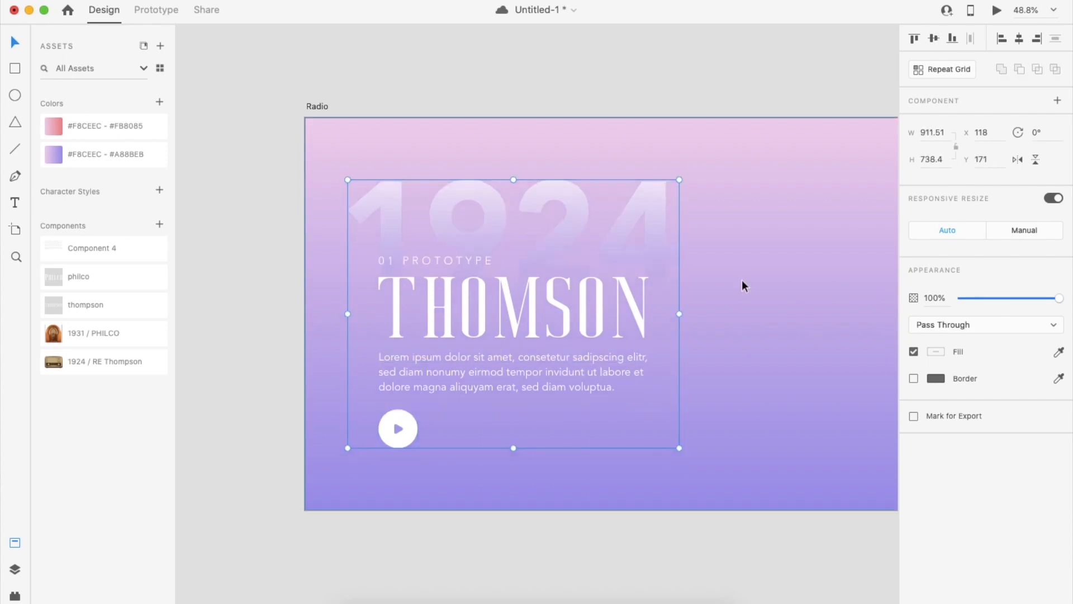
{"action": "scroll", "coordinate": [675, 394], "scroll_direction": "right", "scroll_amount": 1}
{"action": "left_click", "coordinate": [673, 398]}
- Draw a horizontal white line about 72 px long between the artboard's left edge and THOMSON
{"action": "key", "text": "l"}
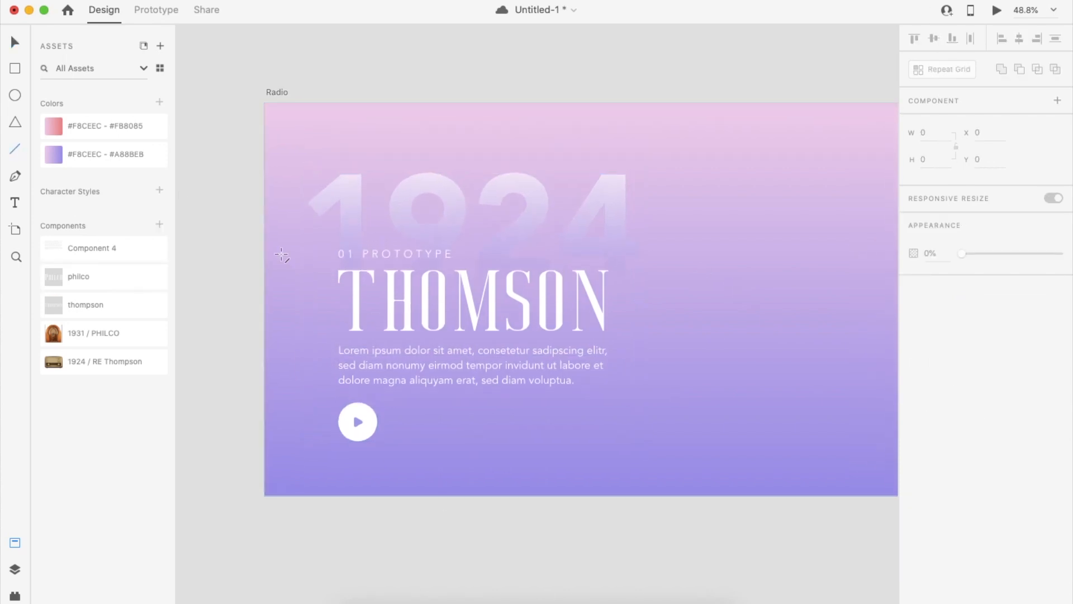
{"action": "left_click_drag", "start_coordinate": [287, 284], "coordinate": [306, 283]}
{"action": "left_click", "coordinate": [936, 352]}
{"action": "left_click", "coordinate": [671, 175]}
{"action": "left_click", "coordinate": [285, 297]}
- Duplicate the short white line into a vertical stack of six lines spaced 20 px apart
{"action": "scroll", "coordinate": [286, 299], "scroll_direction": "up", "scroll_amount": 3}
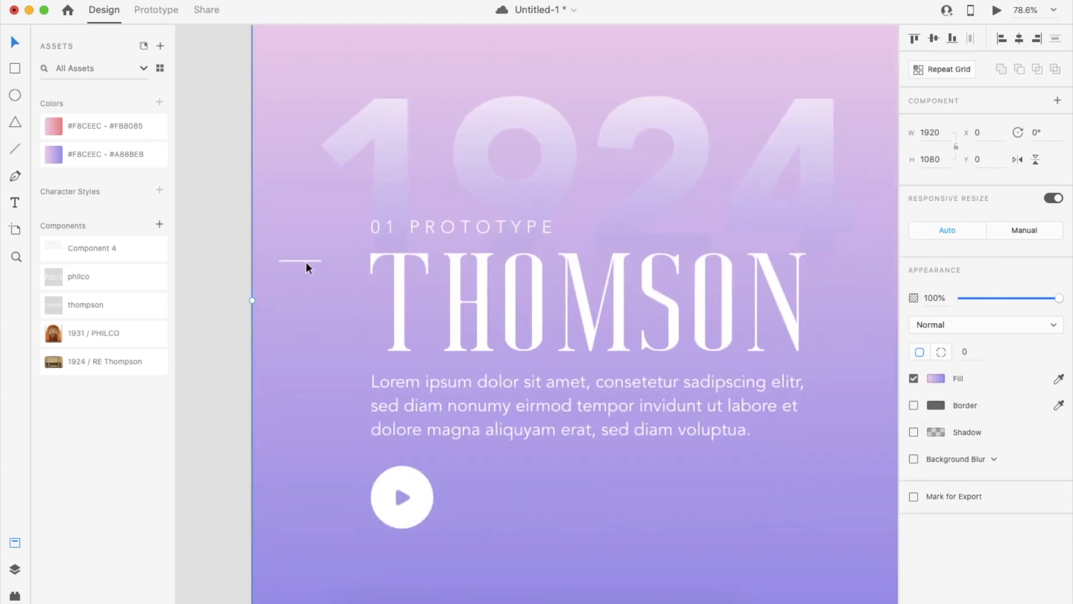
{"action": "left_click", "coordinate": [308, 261]}
{"action": "scroll", "coordinate": [309, 260], "scroll_direction": "up", "scroll_amount": 2}
{"action": "scroll", "coordinate": [308, 259], "scroll_direction": "left", "scroll_amount": 3}
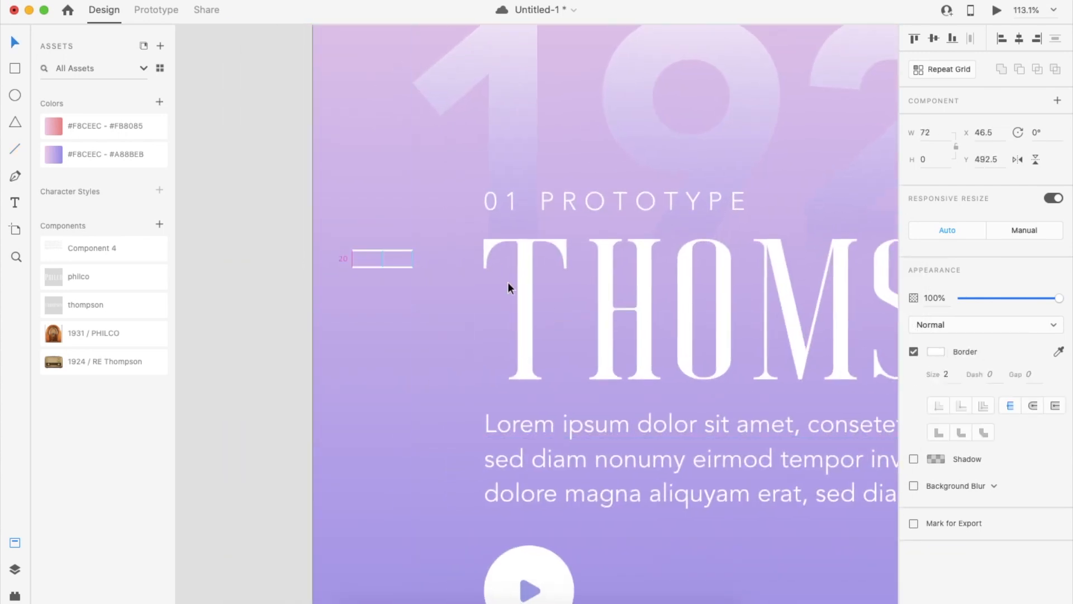
{"action": "key", "text": "super+d"}
{"action": "key", "text": "shift+Up"}
{"action": "key", "text": "super+d"}
{"action": "key", "text": "super+d"}
{"action": "key", "text": "super+d"}
- Group the six stacked lines and centre the group vertically on the artboard
{"action": "left_click", "coordinate": [386, 317], "text": "shift"}
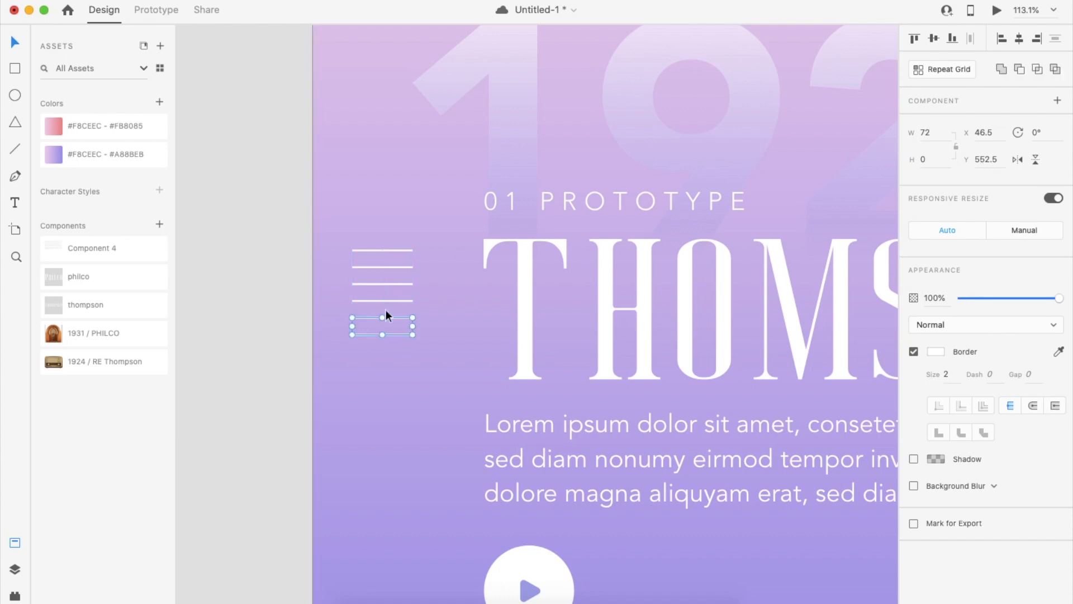
{"action": "left_click", "coordinate": [387, 300], "text": "shift"}
{"action": "left_click", "coordinate": [389, 283], "text": "shift"}
{"action": "left_click", "coordinate": [390, 266], "text": "shift"}
{"action": "left_click", "coordinate": [391, 249], "text": "shift"}
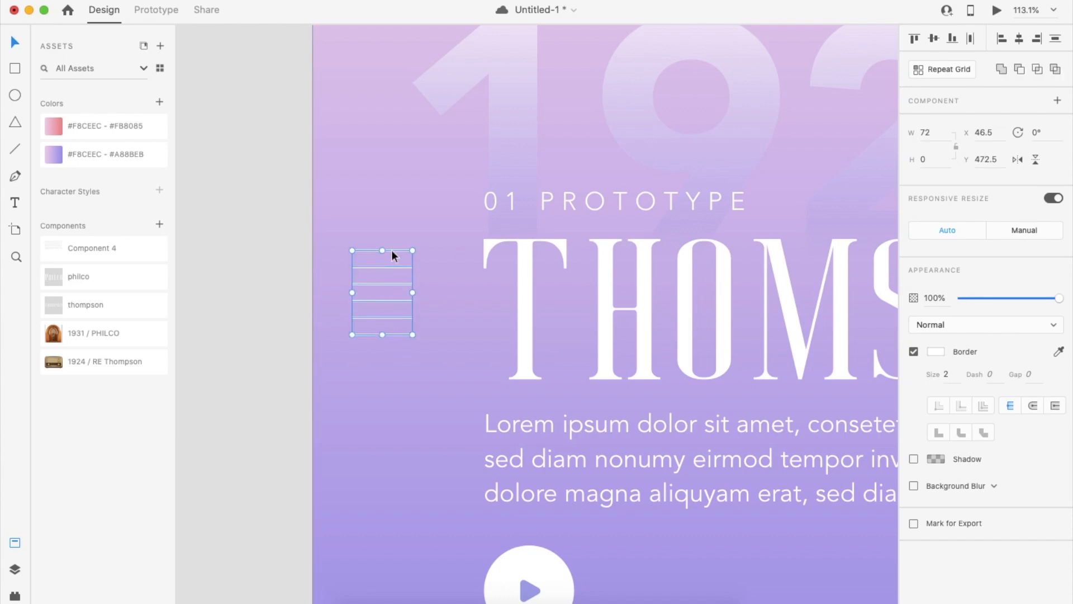
{"action": "key", "text": "super+g"}
{"action": "scroll", "coordinate": [283, 362], "scroll_direction": "down", "scroll_amount": 5}
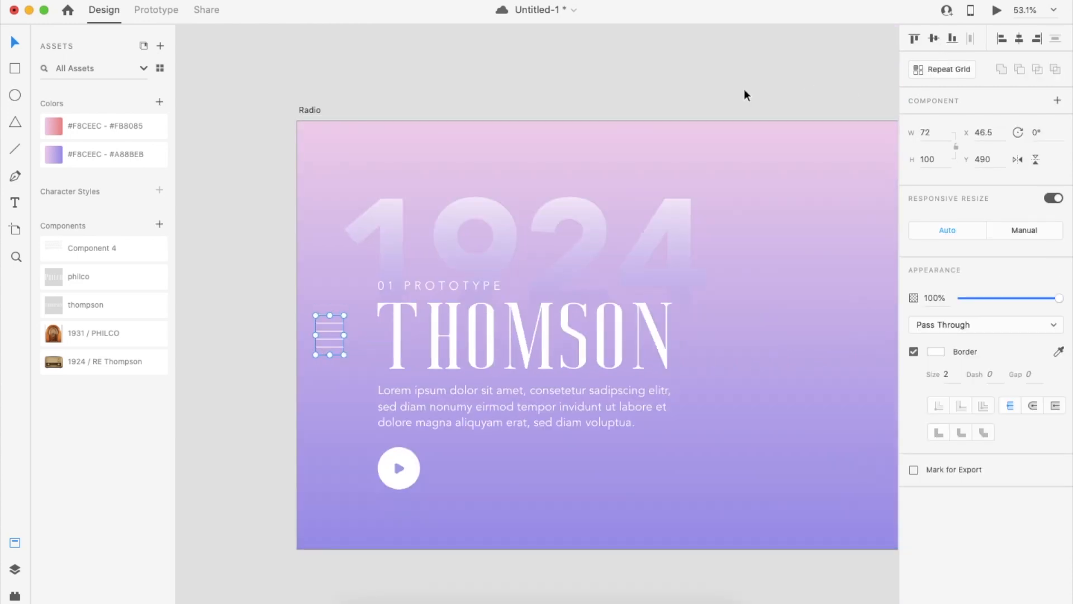
{"action": "left_click", "coordinate": [744, 95]}
{"action": "scroll", "coordinate": [745, 95], "scroll_direction": "down", "scroll_amount": 3}
{"action": "scroll", "coordinate": [460, 212], "scroll_direction": "up", "scroll_amount": 3}
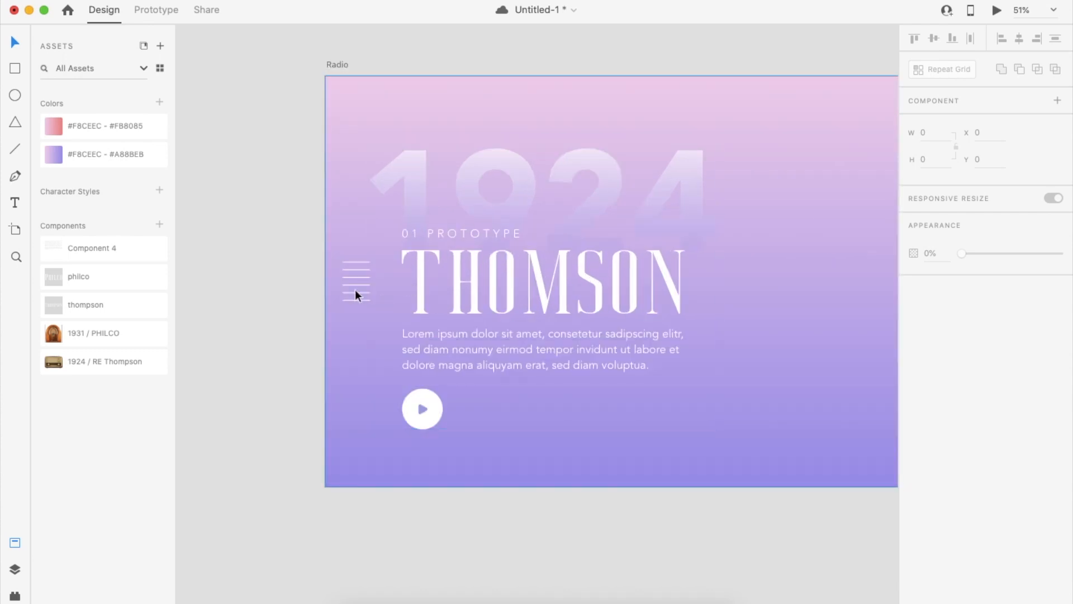
- Shorten the five lower lines of the stack to about 55 px, leaving the top line at full length
{"action": "scroll", "coordinate": [369, 280], "scroll_direction": "up", "scroll_amount": 2}
{"action": "double_click", "coordinate": [361, 261]}
{"action": "scroll", "coordinate": [366, 267], "scroll_direction": "up", "scroll_amount": 5}
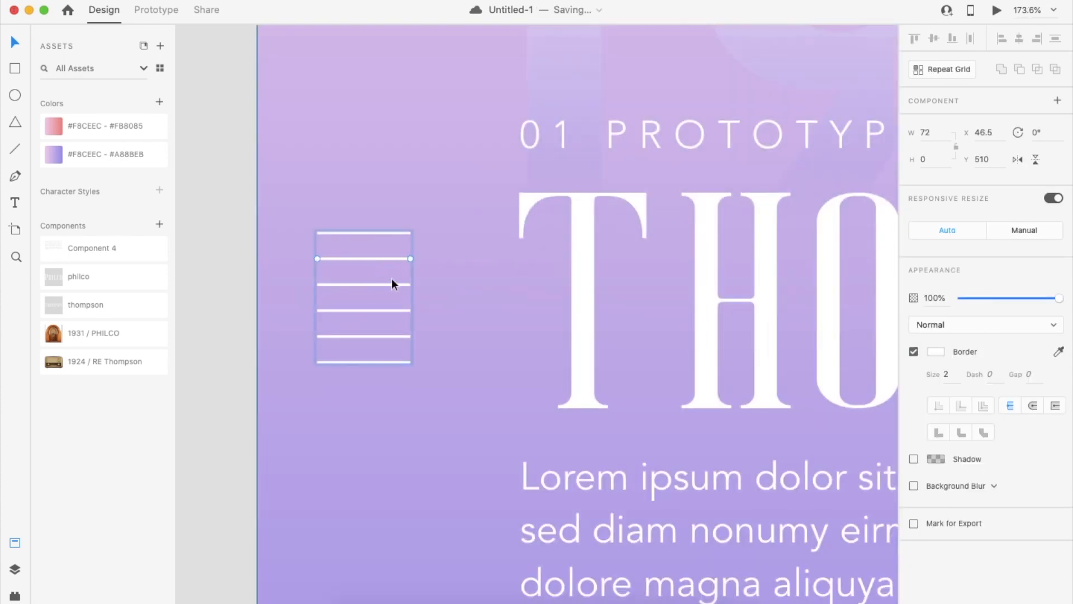
{"action": "left_click", "coordinate": [390, 283], "text": "shift"}
{"action": "left_click", "coordinate": [405, 310], "text": "shift"}
{"action": "left_click", "coordinate": [407, 337], "text": "shift"}
{"action": "left_click", "coordinate": [407, 362], "text": "shift"}
{"action": "mouse_move", "coordinate": [410, 310]}
{"action": "left_mouse_down"}
{"action": "mouse_move", "coordinate": [378, 311]}
{"action": "mouse_move", "coordinate": [389, 313]}
{"action": "left_mouse_up"}
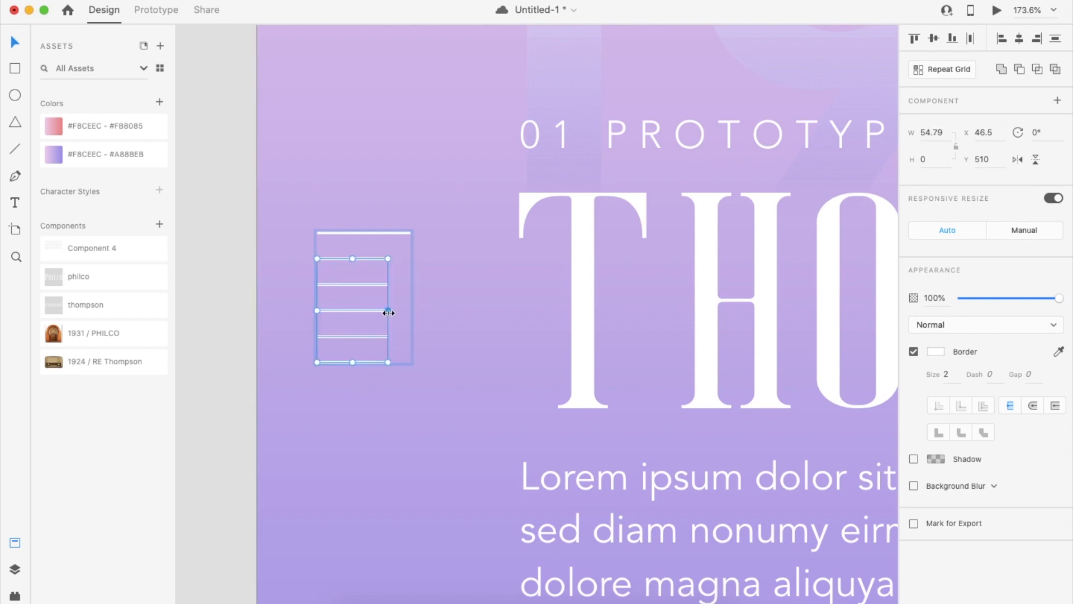
{"action": "left_click", "coordinate": [220, 351]}
{"action": "scroll", "coordinate": [220, 350], "scroll_direction": "down", "scroll_amount": 6}
{"action": "left_click", "coordinate": [265, 289]}
{"action": "left_click", "coordinate": [772, 217]}
{"action": "scroll", "coordinate": [772, 217], "scroll_direction": "right", "scroll_amount": 2}
{"action": "left_click", "coordinate": [582, 486]}
{"action": "scroll", "coordinate": [582, 485], "scroll_direction": "left", "scroll_amount": 2}
- Draw a horizontal white line about 1497 px long below the play button with the Pen tool and lower it 30 px
{"action": "key", "text": "p"}
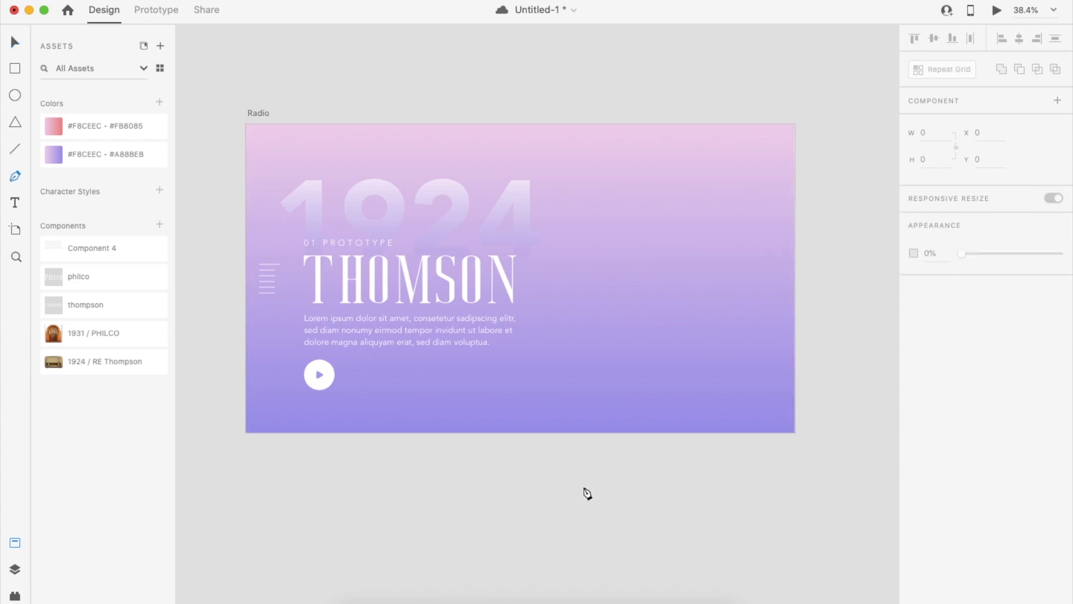
{"action": "left_click", "coordinate": [300, 402]}
{"action": "left_click", "coordinate": [728, 401]}
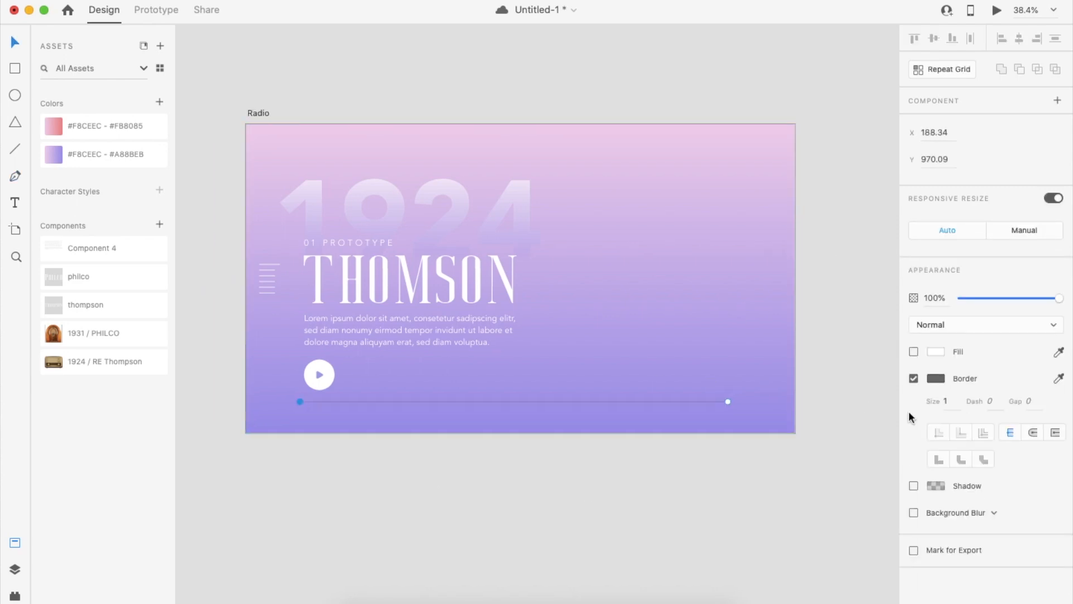
{"action": "left_click", "coordinate": [938, 377]}
{"action": "left_click_drag", "start_coordinate": [816, 335], "coordinate": [752, 290]}
{"action": "left_click", "coordinate": [641, 500]}
{"action": "left_click", "coordinate": [639, 402]}
{"action": "key", "text": "shift+Down"}
{"action": "key", "text": "shift+Down"}
{"action": "key", "text": "shift+Down"}
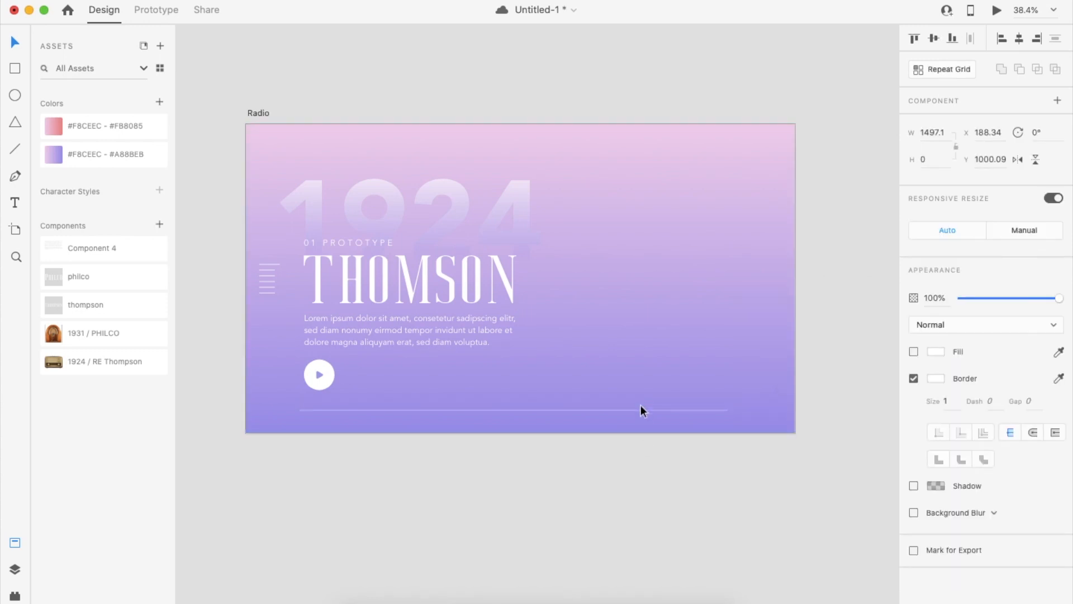
- Shorten a copy of the long white line to about 195 px, keeping it at the line's left end
{"action": "left_click_drag", "start_coordinate": [727, 413], "coordinate": [354, 464]}
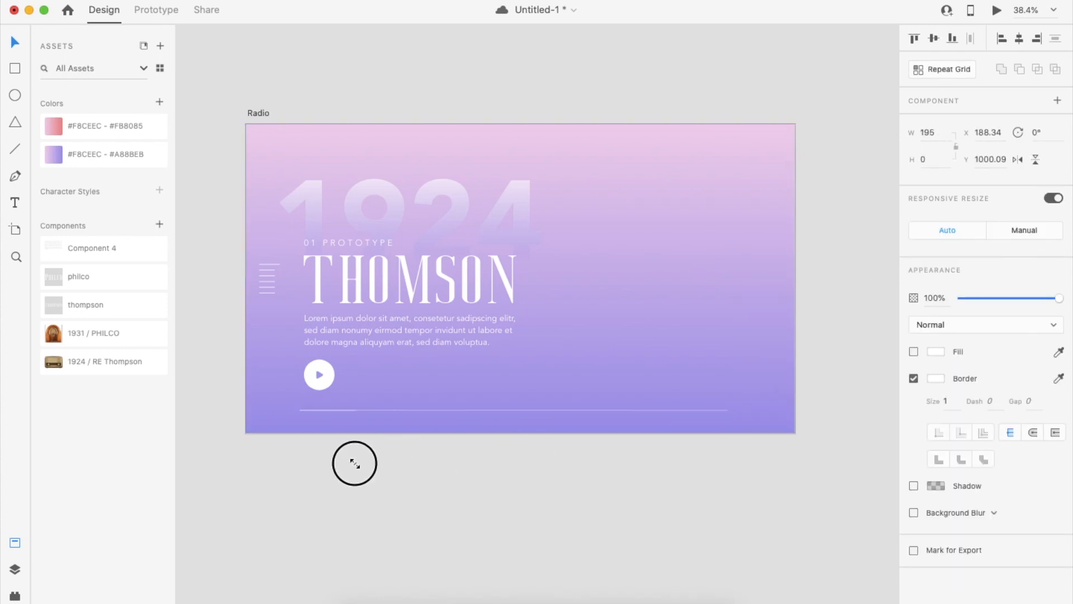
{"action": "left_click_drag", "start_coordinate": [724, 410], "coordinate": [357, 411]}
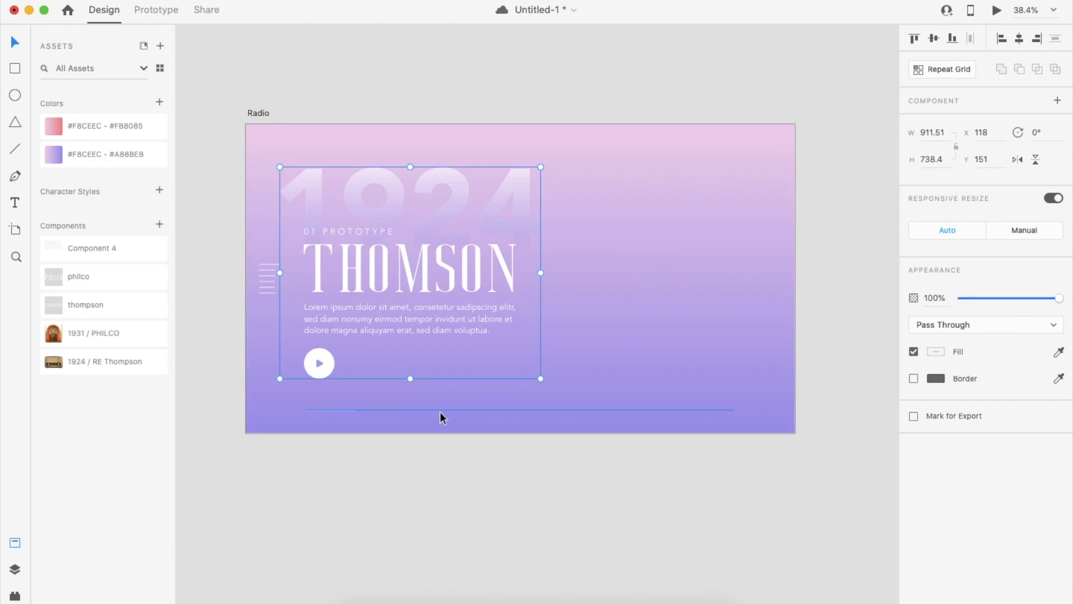
{"action": "left_click", "coordinate": [440, 411]}
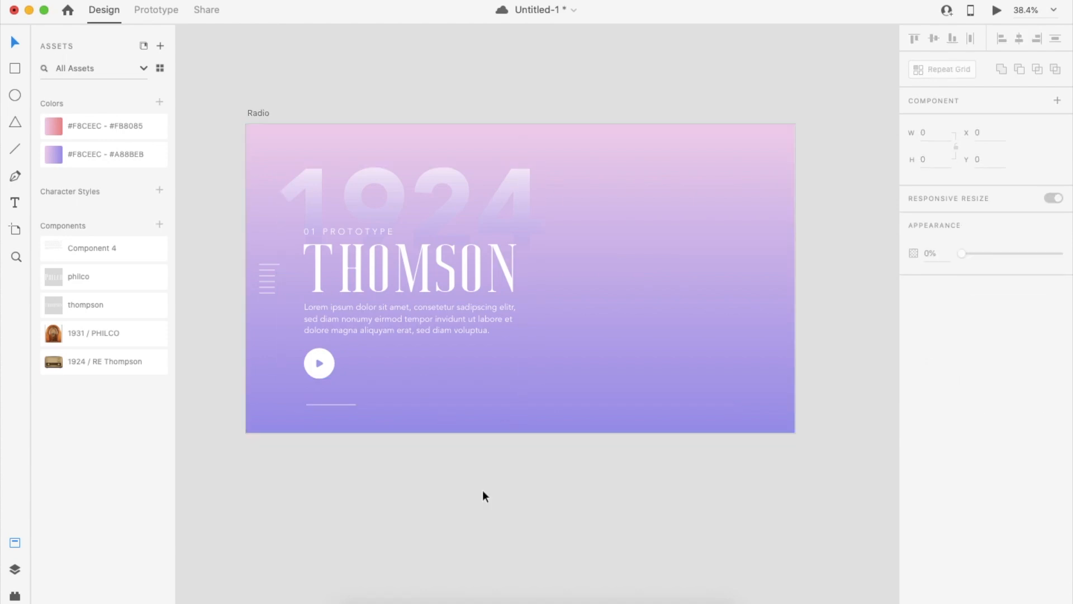
- Draw a large white circle without a border on the artboard's right side, extending past its right edge
{"action": "scroll", "coordinate": [482, 490], "scroll_direction": "right", "scroll_amount": 2}
{"action": "scroll", "coordinate": [482, 489], "scroll_direction": "up", "scroll_amount": 1}
{"action": "key", "text": "e"}
{"action": "left_click_drag", "start_coordinate": [577, 168], "coordinate": [881, 386]}
{"action": "key", "text": "v"}
{"action": "left_click", "coordinate": [817, 473]}
{"action": "left_click", "coordinate": [741, 335]}
{"action": "left_click", "coordinate": [913, 378]}
{"action": "left_click", "coordinate": [824, 444]}
{"action": "left_click_drag", "start_coordinate": [743, 316], "coordinate": [779, 314]}
{"action": "left_click", "coordinate": [856, 426]}
- Place the 1924 / RE Thompson radio component on the artboard, overlapping the left part of the white circle
{"action": "left_click_drag", "start_coordinate": [123, 362], "coordinate": [611, 297]}
{"action": "left_click_drag", "start_coordinate": [622, 360], "coordinate": [672, 312]}
{"action": "left_click", "coordinate": [795, 394]}
{"action": "left_click", "coordinate": [816, 433]}
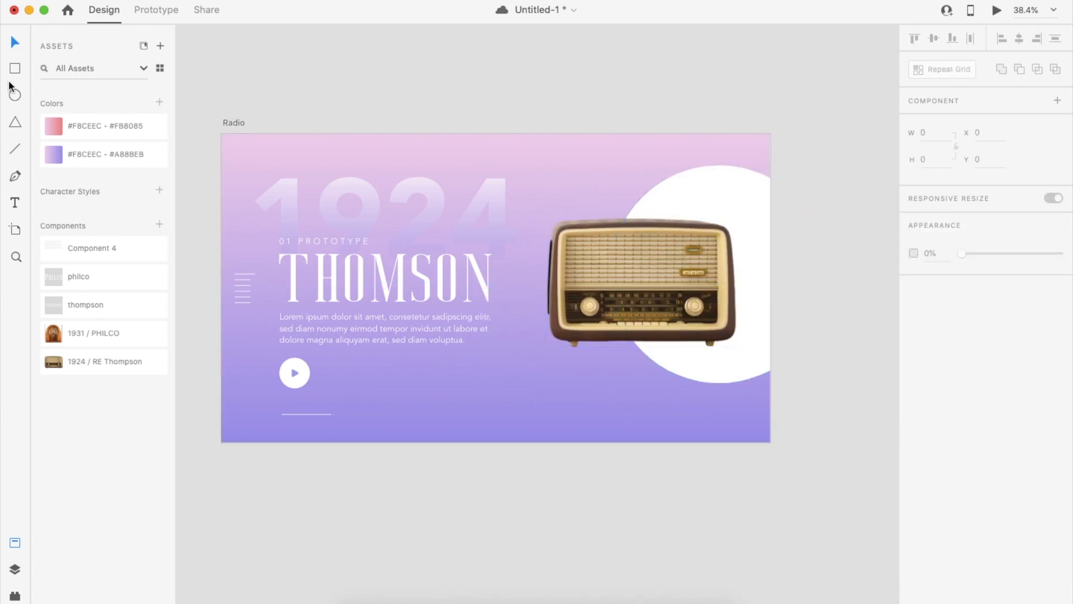
- Draw a 6 × 6 white circle without a border above the radio's upper-left corner
{"action": "scroll", "coordinate": [503, 173], "scroll_direction": "up", "scroll_amount": 5}
{"action": "left_click_drag", "start_coordinate": [582, 179], "coordinate": [588, 184]}
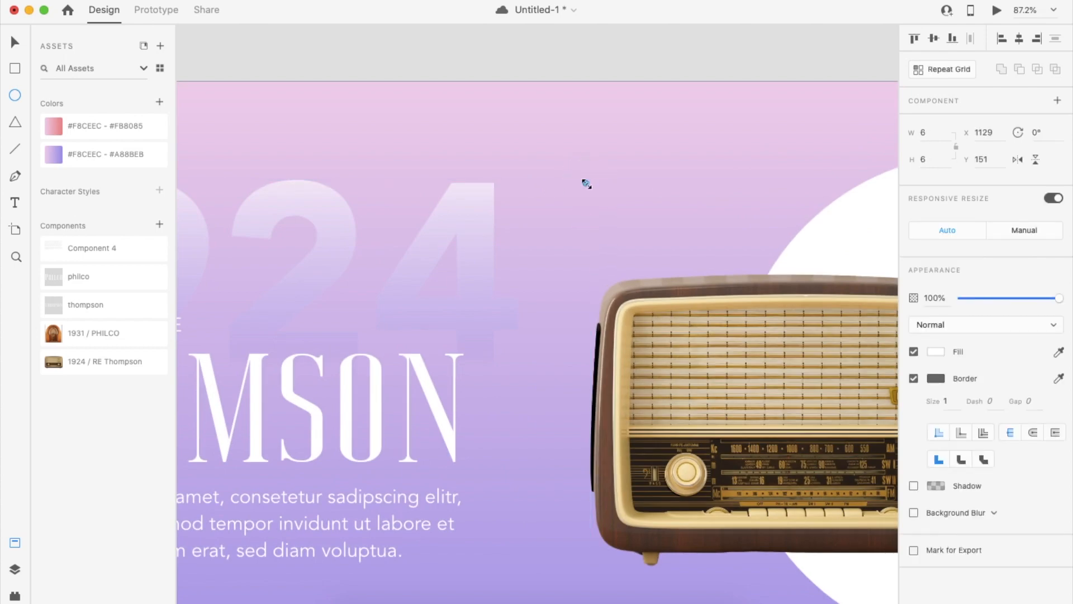
{"action": "left_click", "coordinate": [915, 380]}
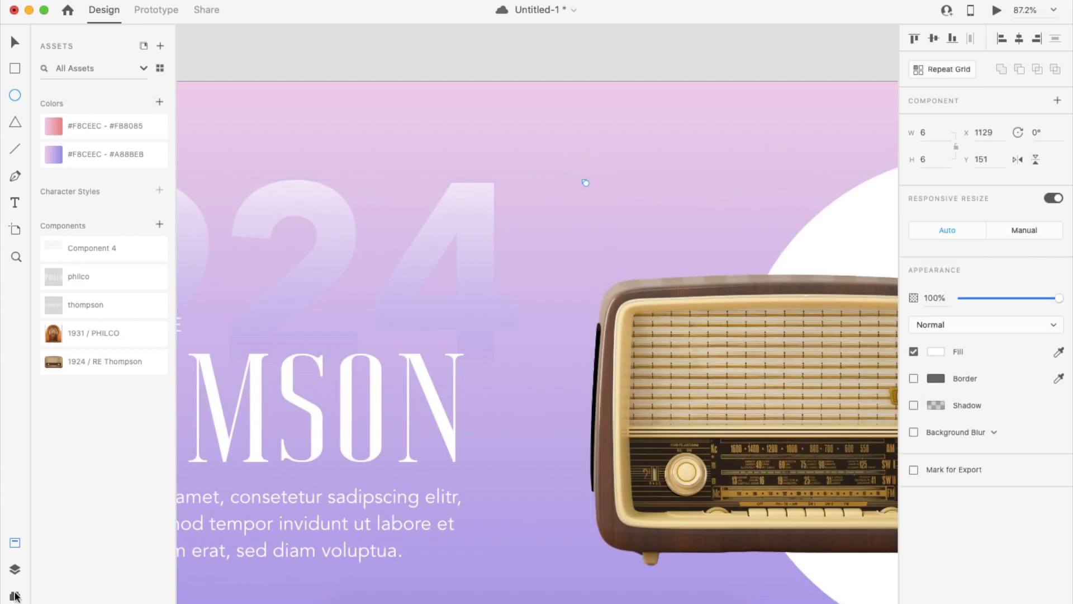
- Turn the small circle into a dot grid with Pattern Maker, using 15 columns, 15 rows and a padding of 20
{"action": "left_click", "coordinate": [15, 596]}
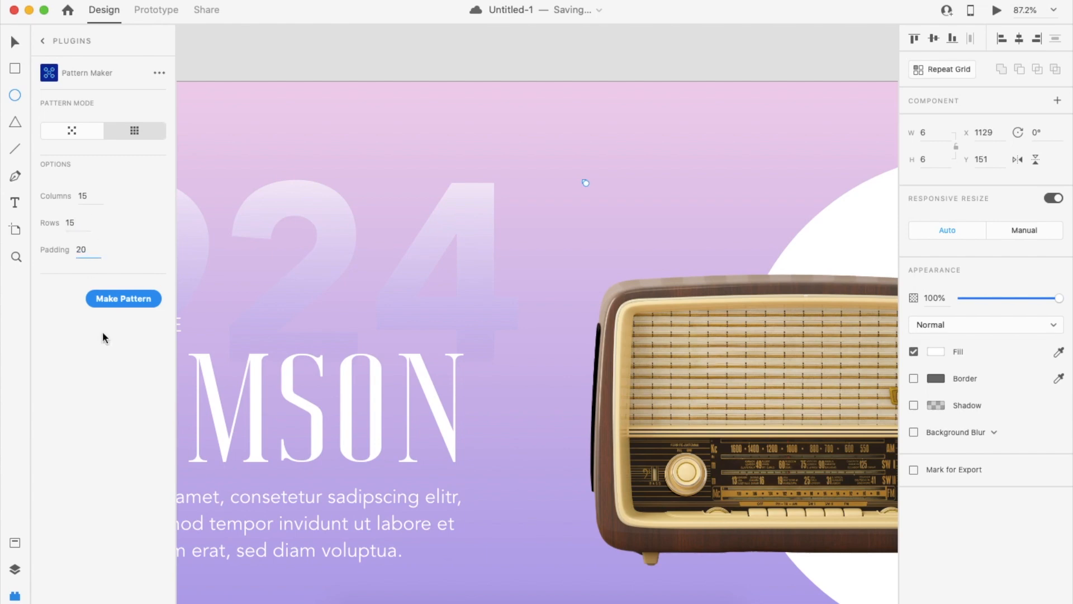
{"action": "left_click", "coordinate": [124, 299]}
{"action": "key", "text": "super+0"}
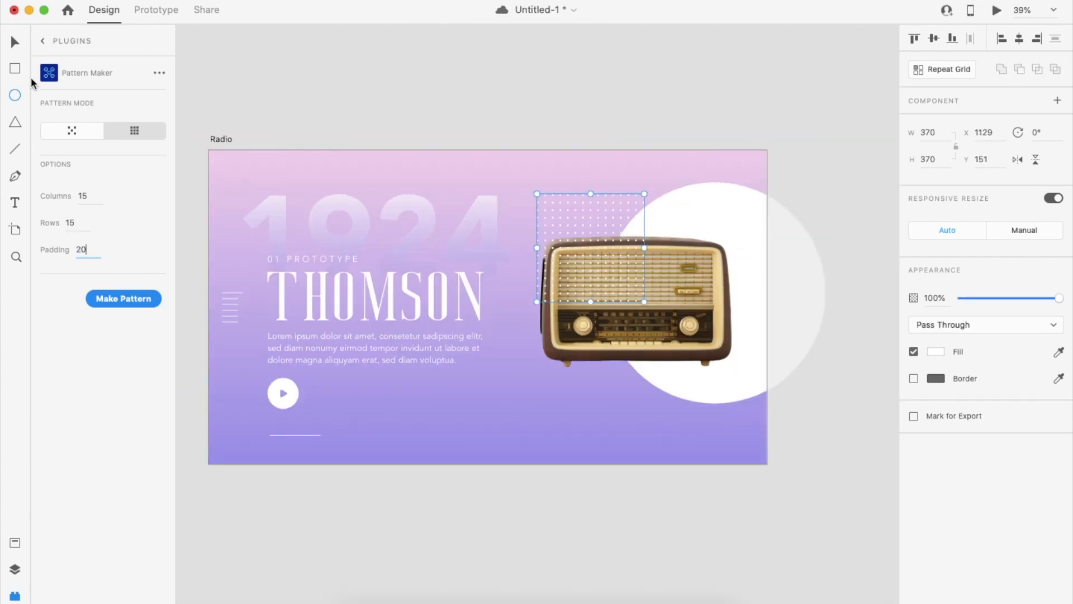
- Move the dot pattern to about X 1100, Y 135, behind the radio's upper-left corner
{"action": "left_click", "coordinate": [15, 542]}
{"action": "left_click", "coordinate": [667, 158]}
{"action": "left_click_drag", "start_coordinate": [643, 244], "coordinate": [635, 242]}
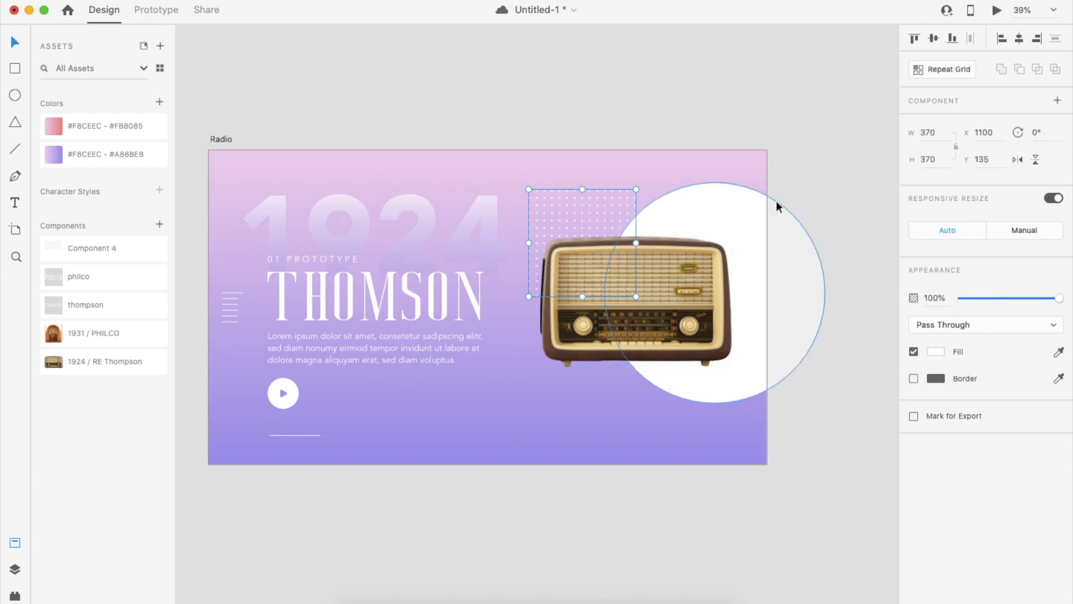
{"action": "left_click", "coordinate": [827, 171]}
{"action": "scroll", "coordinate": [826, 171], "scroll_direction": "down", "scroll_amount": 3}
{"action": "scroll", "coordinate": [827, 171], "scroll_direction": "right", "scroll_amount": 2}
{"action": "scroll", "coordinate": [826, 171], "scroll_direction": "up", "scroll_amount": 1}
{"action": "left_click", "coordinate": [706, 329]}
{"action": "left_click", "coordinate": [772, 402]}
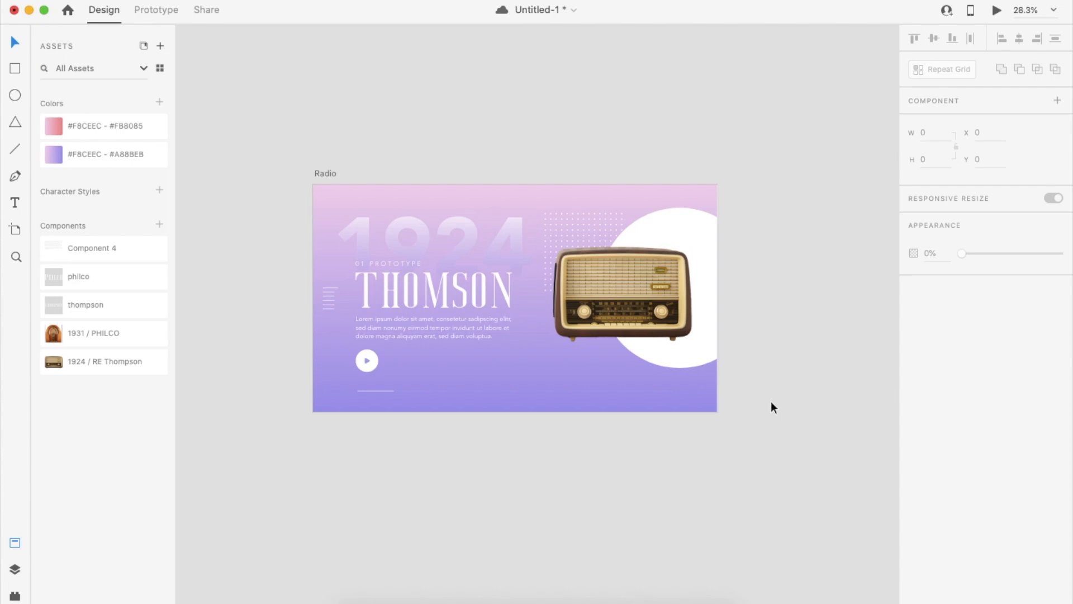
{"action": "scroll", "coordinate": [484, 507], "scroll_direction": "right", "scroll_amount": 2}
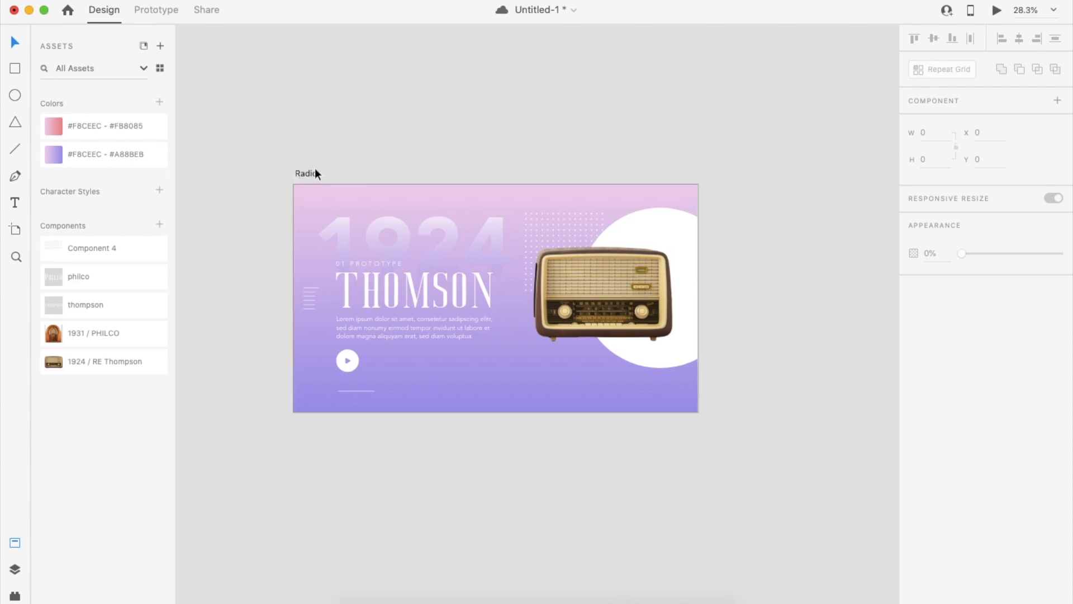
- Duplicate the Radio artboard
{"action": "left_click", "coordinate": [314, 173]}
{"action": "key", "text": "super+d"}
{"action": "scroll", "coordinate": [447, 123], "scroll_direction": "right", "scroll_amount": 10}
{"action": "left_click", "coordinate": [447, 123]}
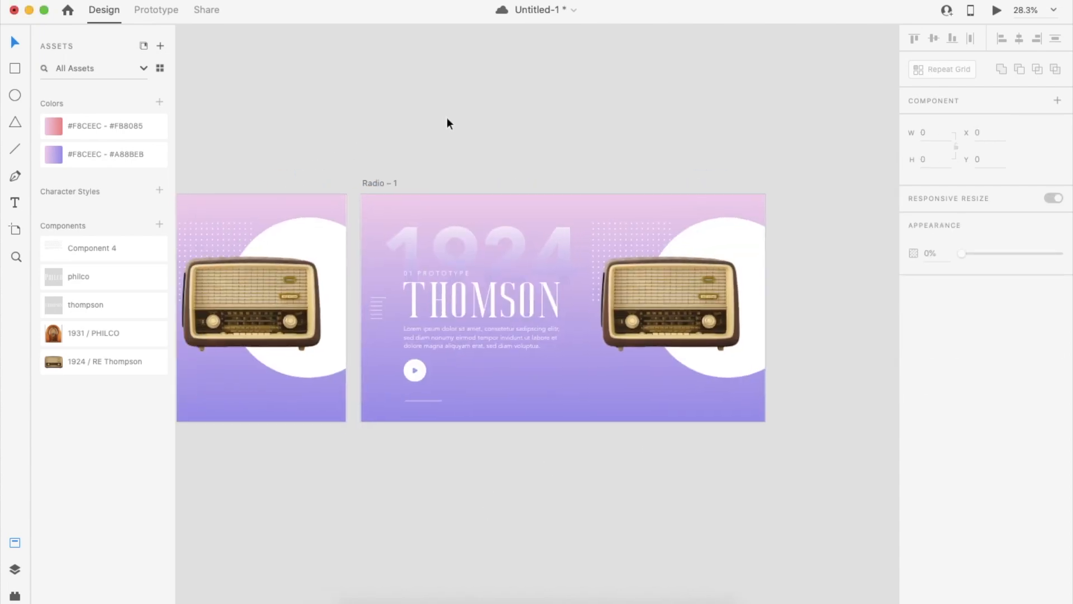
- Change the title on the duplicated artboard to PHILCO and its subtitle to 02 FIRST ED
{"action": "double_click", "coordinate": [497, 288]}
{"action": "type", "text": "PHILCO"}
{"action": "key", "text": "Escape"}
{"action": "left_click", "coordinate": [442, 273]}
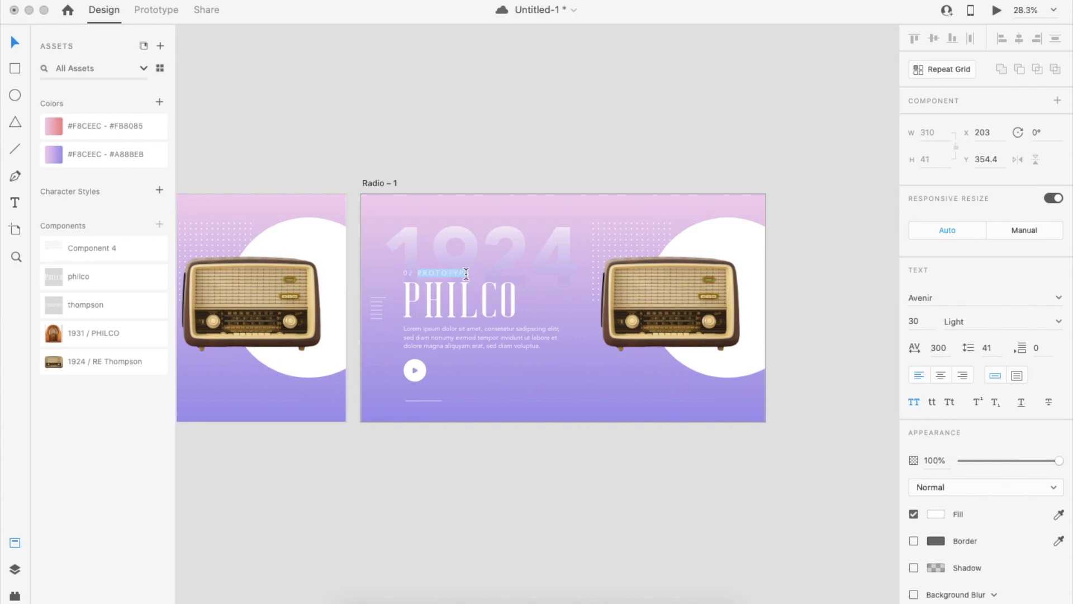
{"action": "left_click", "coordinate": [538, 120]}
- Replace the THOMSON radio on the duplicated artboard with the 1931 / PHILCO component, scaled to fit beside the white circle
{"action": "left_click_drag", "start_coordinate": [136, 327], "coordinate": [666, 304]}
{"action": "left_click", "coordinate": [737, 290]}
{"action": "key", "text": "Delete"}
{"action": "scroll", "coordinate": [660, 305], "scroll_direction": "up", "scroll_amount": 3}
{"action": "left_click", "coordinate": [660, 304]}
{"action": "left_click_drag", "start_coordinate": [728, 381], "coordinate": [714, 357]}
- Move the dot pattern below the PHILCO radio, to about X 1434, Y 570
{"action": "left_click", "coordinate": [575, 296]}
{"action": "left_click_drag", "start_coordinate": [576, 296], "coordinate": [702, 372]}
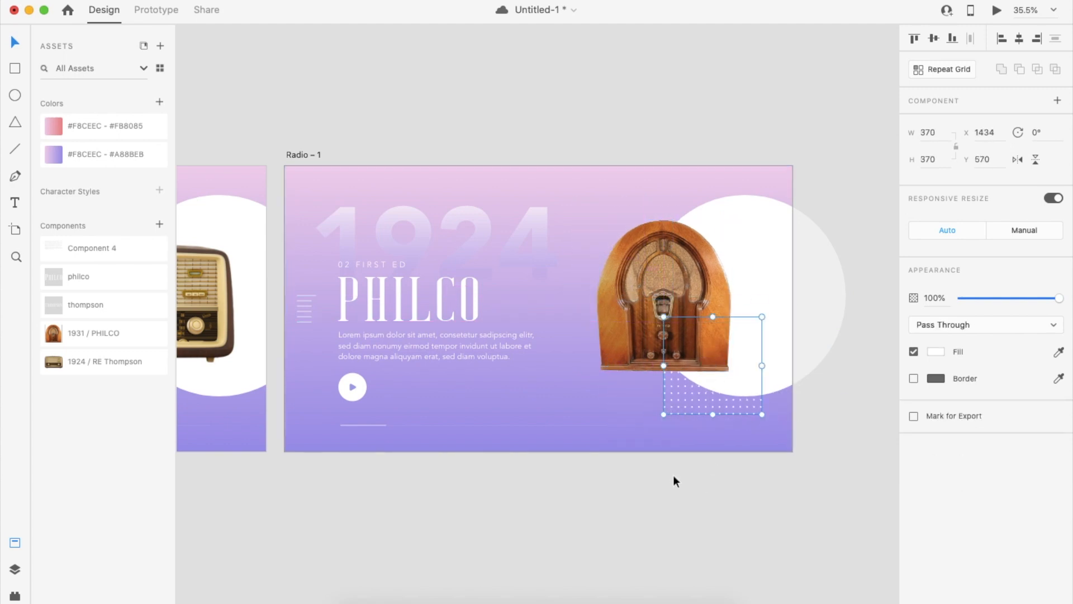
{"action": "left_click", "coordinate": [673, 476]}
- Lengthen the short bright progress line below the PHILCO play button to about twice its length
{"action": "scroll", "coordinate": [673, 476], "scroll_direction": "down", "scroll_amount": 4}
{"action": "scroll", "coordinate": [493, 437], "scroll_direction": "up", "scroll_amount": 4}
{"action": "double_click", "coordinate": [472, 446]}
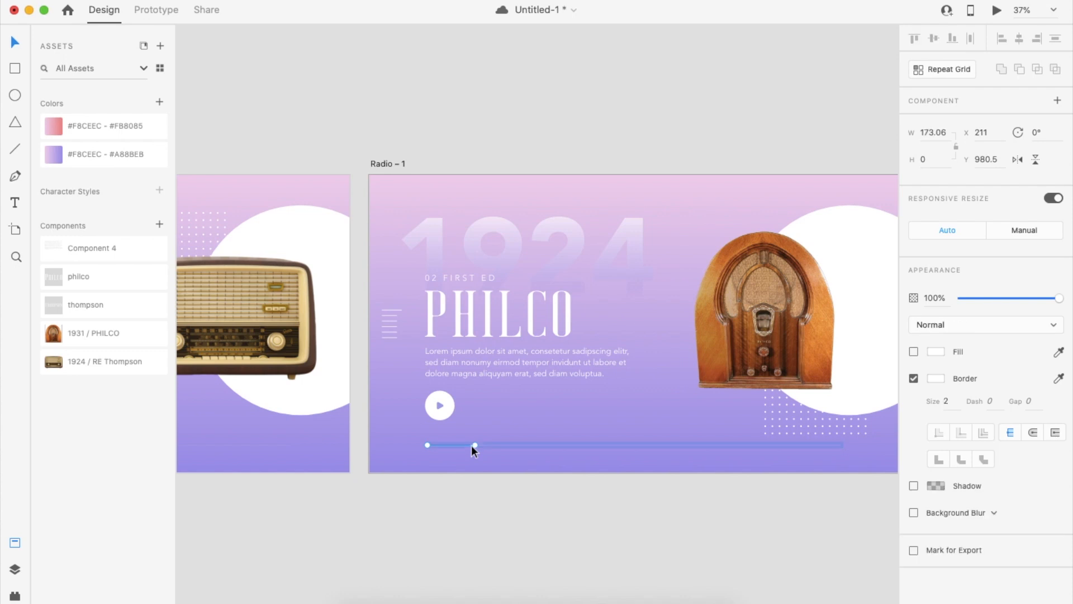
{"action": "scroll", "coordinate": [471, 445], "scroll_direction": "up", "scroll_amount": 3}
{"action": "left_click_drag", "start_coordinate": [477, 443], "coordinate": [586, 464]}
{"action": "left_click", "coordinate": [609, 522]}
- Add the text 1931 in Avenir Black at size 320 and place it over the 1924, at about X 118, Y 53
{"action": "scroll", "coordinate": [609, 522], "scroll_direction": "down", "scroll_amount": 5}
{"action": "scroll", "coordinate": [603, 425], "scroll_direction": "up", "scroll_amount": 2}
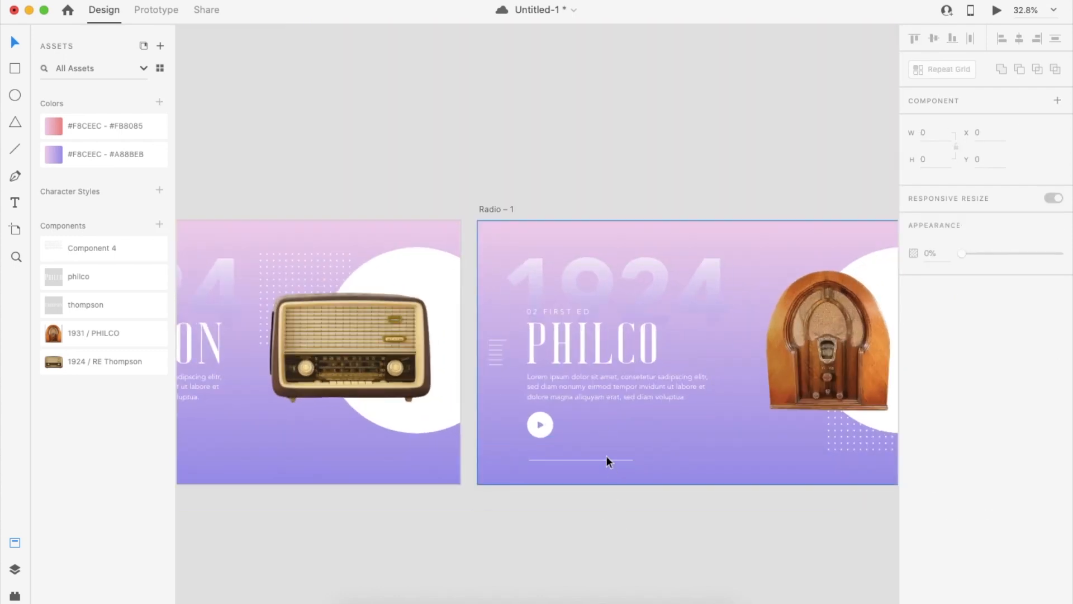
{"action": "key", "text": "t"}
{"action": "left_click", "coordinate": [647, 244]}
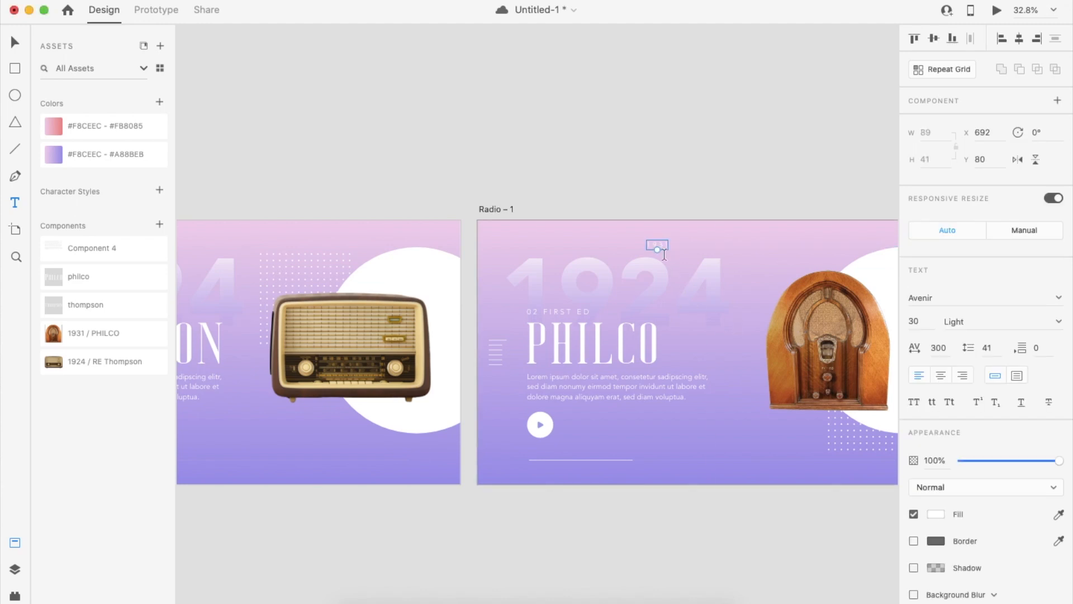
{"action": "key", "text": "Tab"}
{"action": "left_click", "coordinate": [1059, 321]}
{"action": "left_click", "coordinate": [962, 449]}
{"action": "left_click", "coordinate": [11, 41]}
{"action": "left_click", "coordinate": [354, 107]}
{"action": "left_click_drag", "start_coordinate": [673, 237], "coordinate": [532, 302]}
{"action": "scroll", "coordinate": [531, 302], "scroll_direction": "up", "scroll_amount": 2}
{"action": "scroll", "coordinate": [531, 302], "scroll_direction": "up", "scroll_amount": 2}
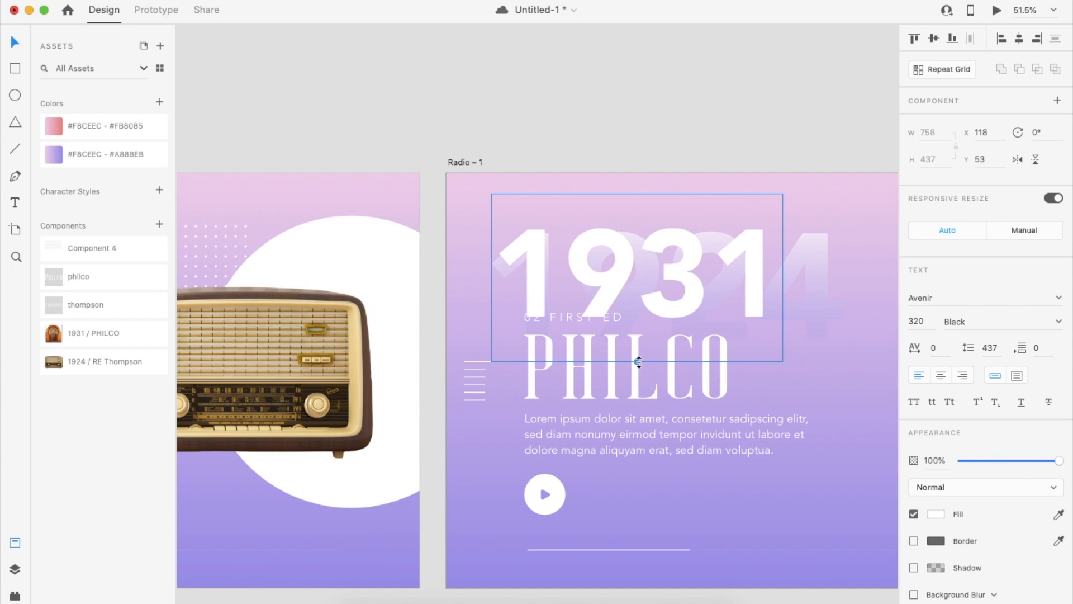
- Enlarge the 1931 text to about size 397 and align it over the 1924, at about X 104, Y 38
{"action": "left_click_drag", "start_coordinate": [638, 361], "coordinate": [652, 415]}
{"action": "left_click_drag", "start_coordinate": [621, 297], "coordinate": [649, 293]}
{"action": "left_click_drag", "start_coordinate": [669, 409], "coordinate": [669, 397]}
{"action": "left_click_drag", "start_coordinate": [736, 329], "coordinate": [730, 328]}
- Cut the 1931 text, delete the 1924 from the PHILCO text group and paste 1931 in its place
{"action": "key", "text": "super+x"}
{"action": "double_click", "coordinate": [541, 241]}
{"action": "double_click", "coordinate": [542, 241]}
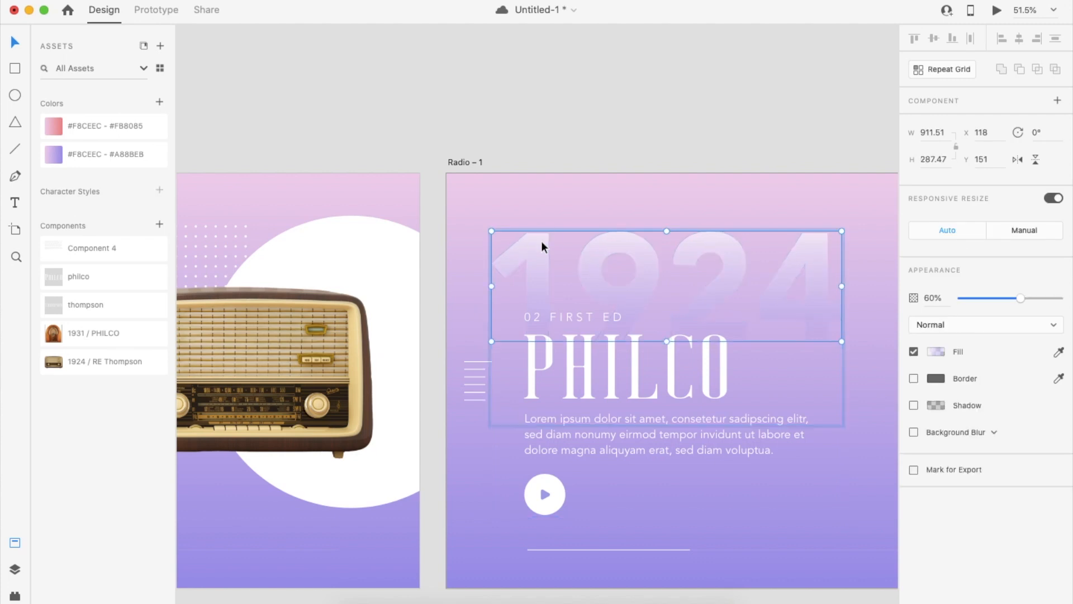
{"action": "key", "text": "Delete"}
{"action": "key", "text": "super+v"}
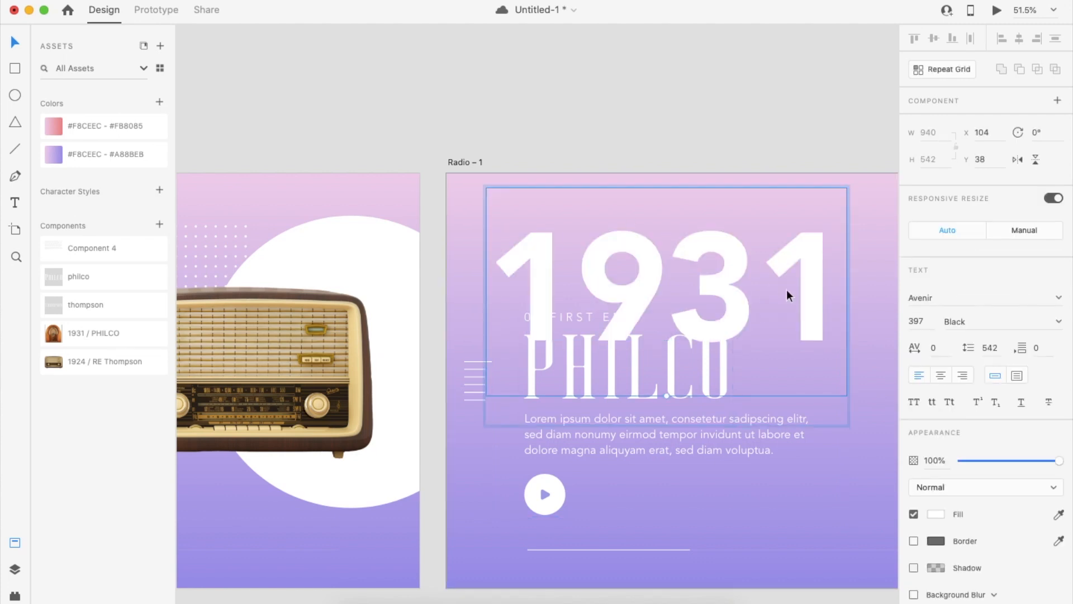
- Convert the 1931 text to a path and try the #F8CEEC - #A88BEB gradient on it
{"action": "left_click", "coordinate": [491, 255]}
{"action": "left_click", "coordinate": [56, 155]}
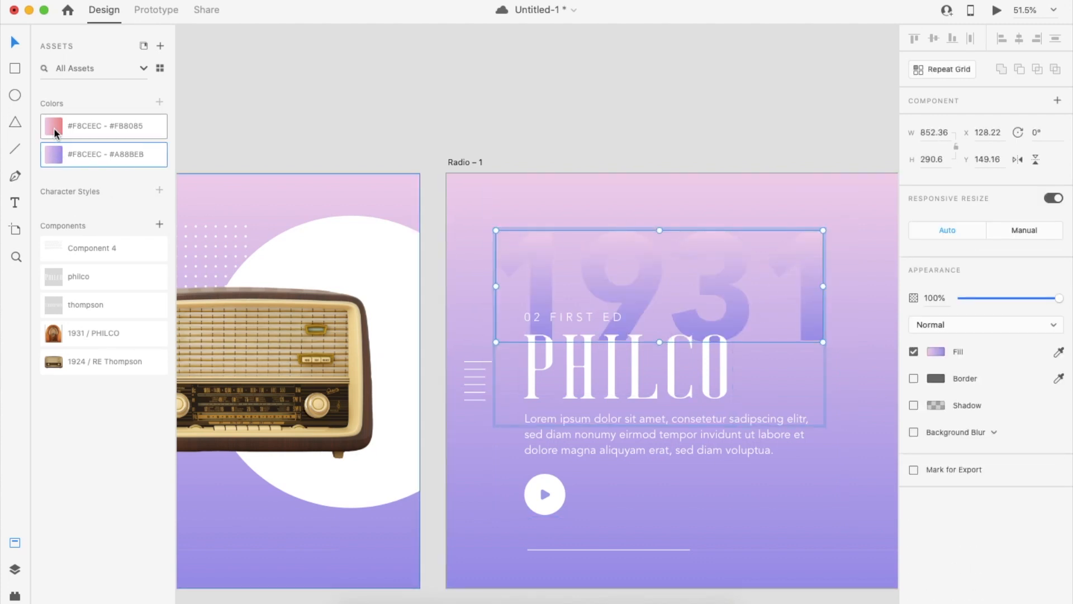
{"action": "key", "text": "super+z"}
- Fill the PHILCO artboard's background rectangle with the #F8CEEC - #FB8085 gradient
{"action": "left_click", "coordinate": [755, 210]}
{"action": "scroll", "coordinate": [755, 209], "scroll_direction": "down", "scroll_amount": 5}
{"action": "scroll", "coordinate": [755, 210], "scroll_direction": "right", "scroll_amount": 3}
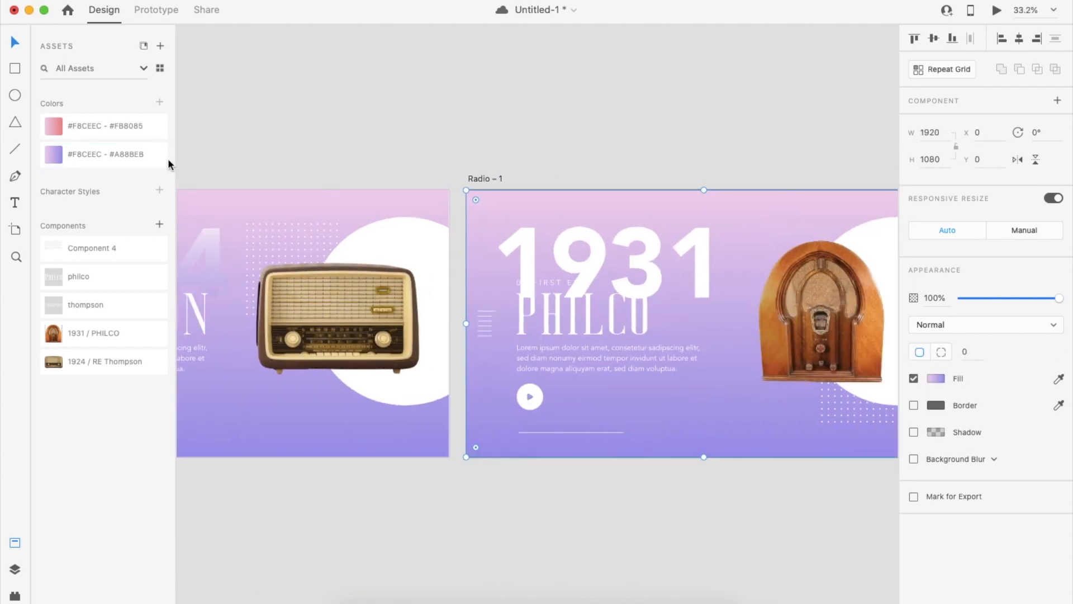
{"action": "left_click", "coordinate": [128, 128]}
- Fill the 1931 path with the #F8CEEC - #FB8085 gradient and set its end stop's opacity to 0%
{"action": "scroll", "coordinate": [556, 230], "scroll_direction": "up", "scroll_amount": 3}
{"action": "left_click", "coordinate": [544, 269]}
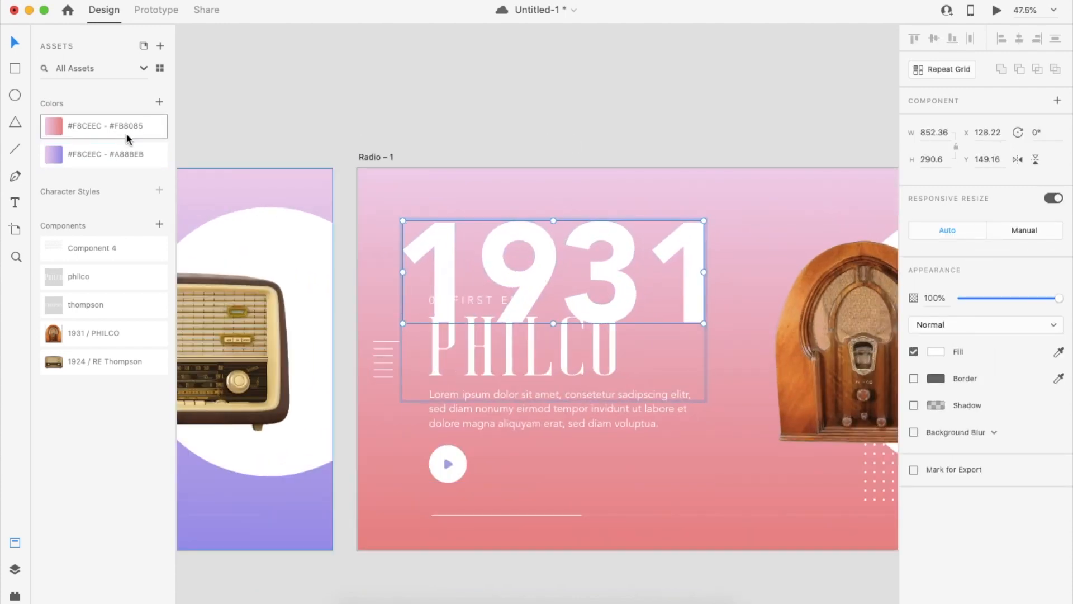
{"action": "left_click", "coordinate": [128, 139]}
{"action": "left_click", "coordinate": [936, 351]}
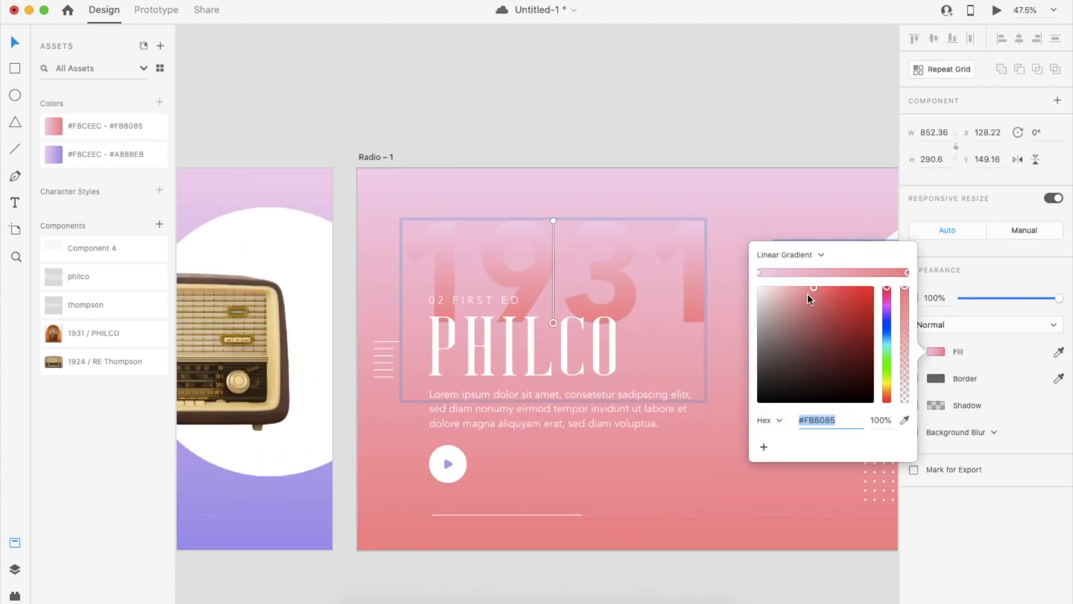
{"action": "left_click", "coordinate": [810, 255]}
{"action": "left_click", "coordinate": [906, 346]}
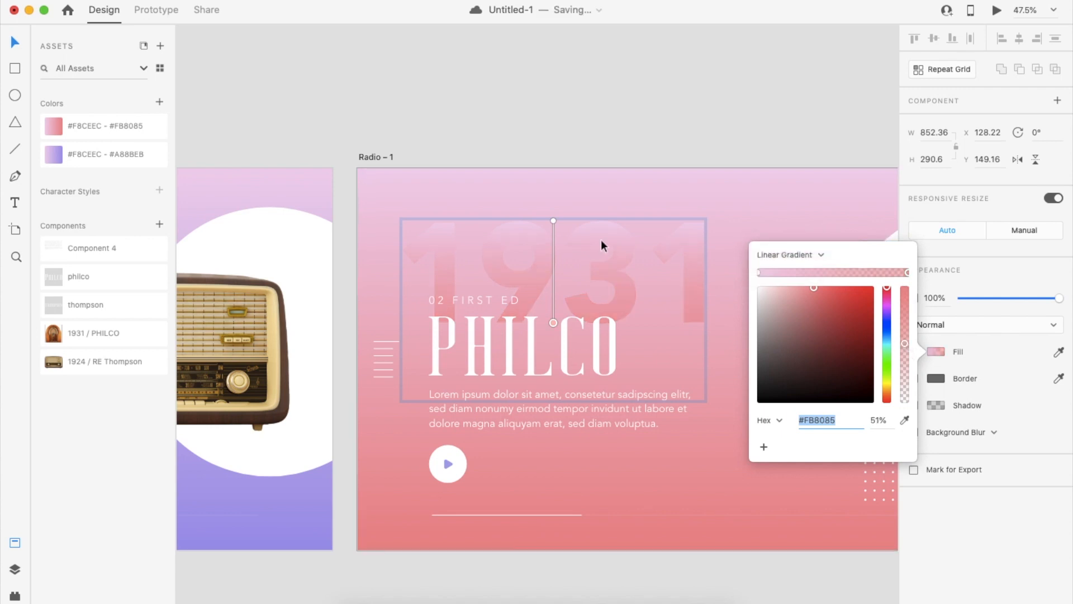
{"action": "left_click", "coordinate": [758, 272]}
{"action": "left_click", "coordinate": [907, 271]}
{"action": "left_click_drag", "start_coordinate": [905, 343], "coordinate": [889, 468]}
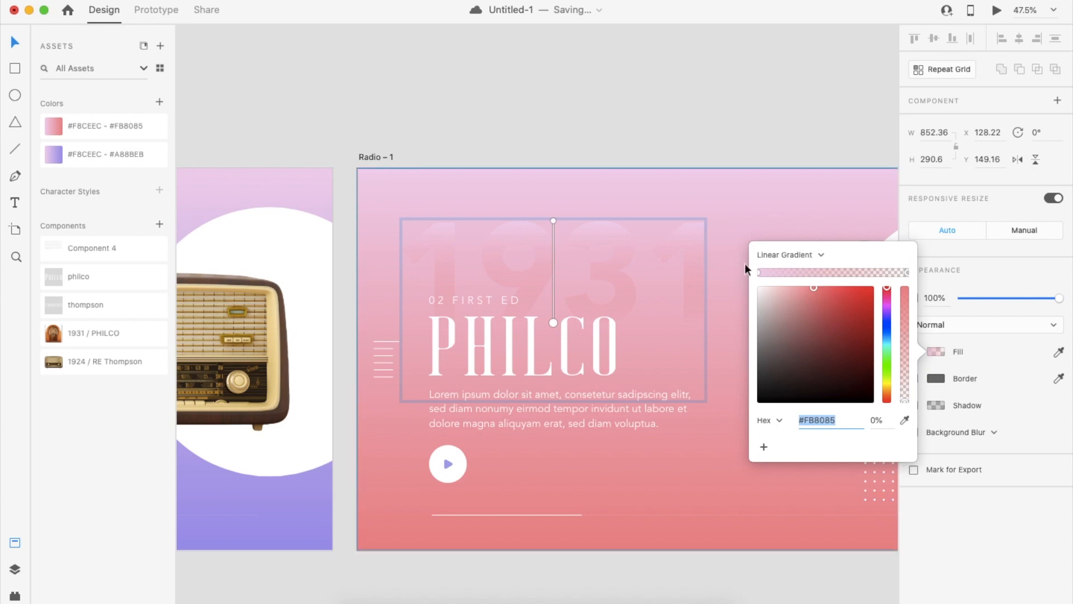
- Set the 1931 gradient's start stop to #F088D2 and add a middle stop of #F783A1 at 37% opacity
{"action": "left_click", "coordinate": [758, 272]}
{"action": "left_click", "coordinate": [814, 294]}
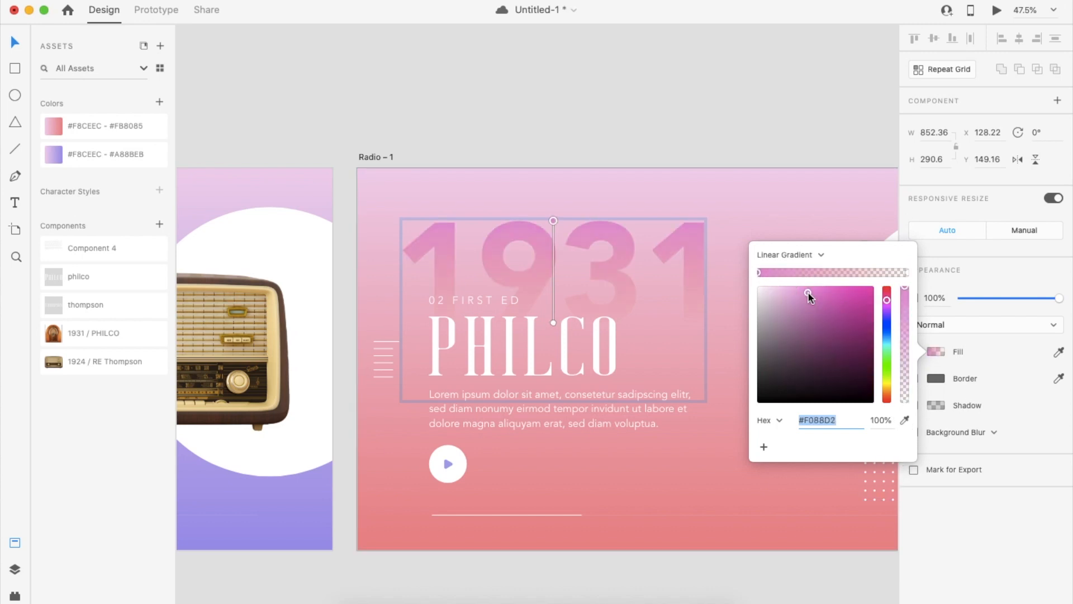
{"action": "left_click", "coordinate": [554, 285]}
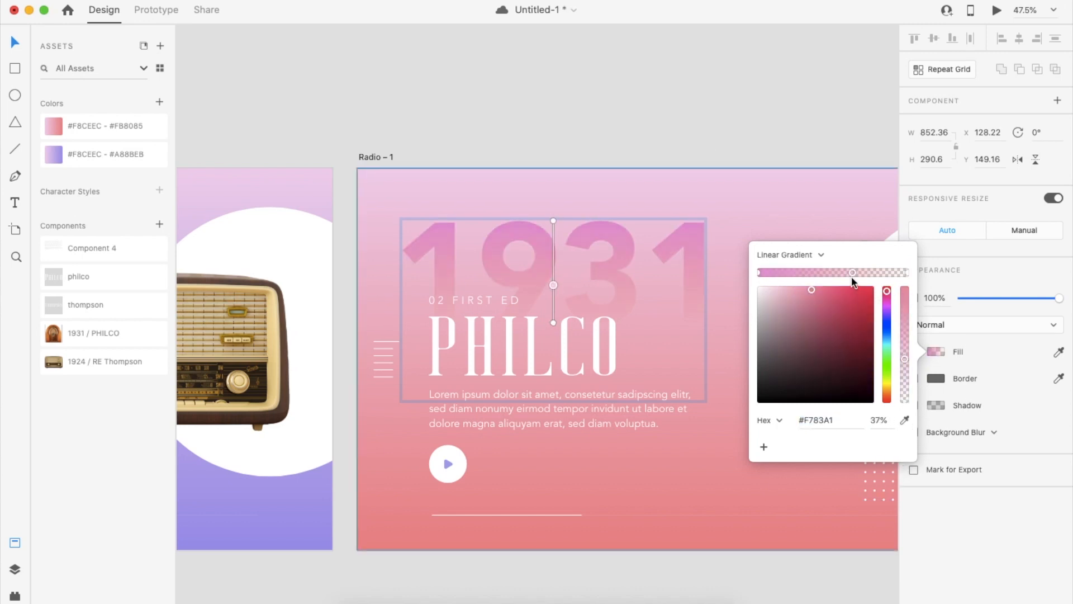
{"action": "left_click", "coordinate": [553, 323]}
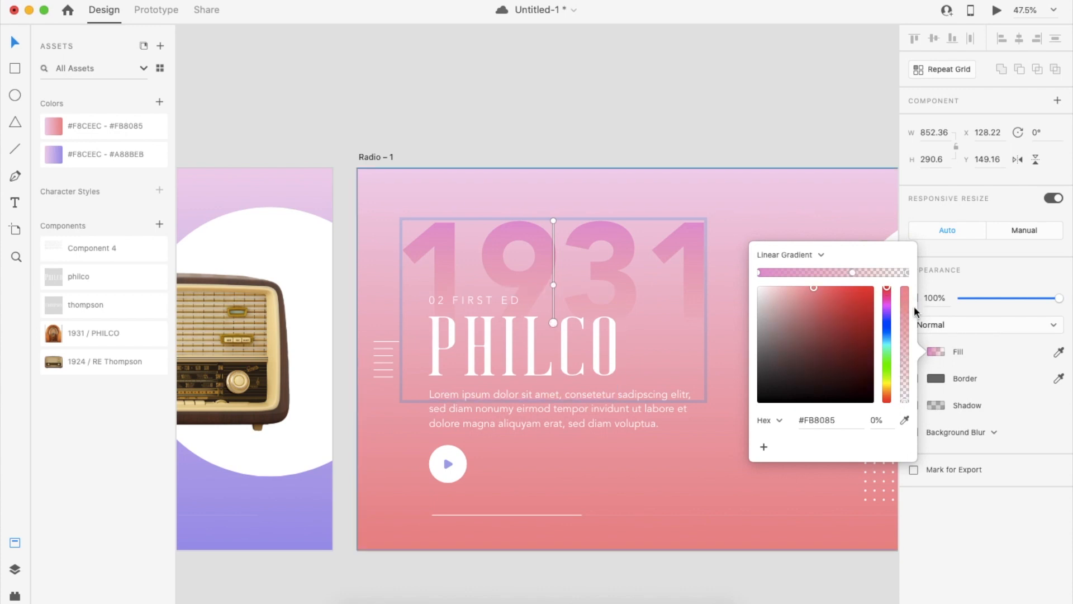
{"action": "left_click", "coordinate": [905, 420]}
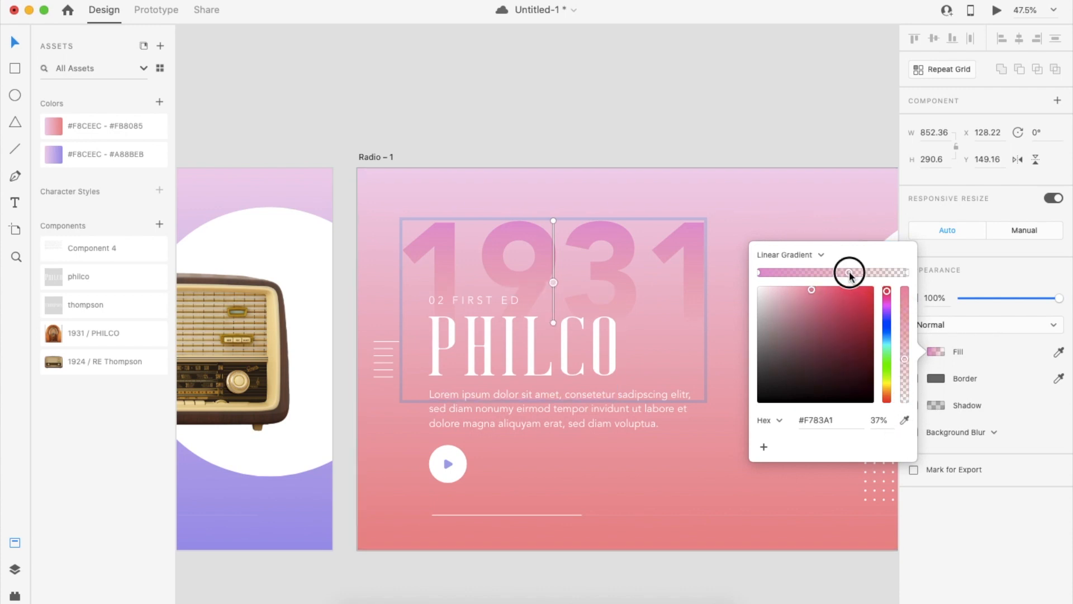
{"action": "left_click", "coordinate": [727, 134]}
- Set the opacity of the 1931 path inside its text group to 60%
{"action": "double_click", "coordinate": [686, 239]}
{"action": "double_click", "coordinate": [687, 239]}
{"action": "key", "text": "6"}
{"action": "left_click", "coordinate": [714, 115]}
- Sample a new fill colour for the play triangle on the PHILCO artboard with the eyedropper
{"action": "key", "text": "super+0"}
{"action": "scroll", "coordinate": [728, 102], "scroll_direction": "up", "scroll_amount": 1}
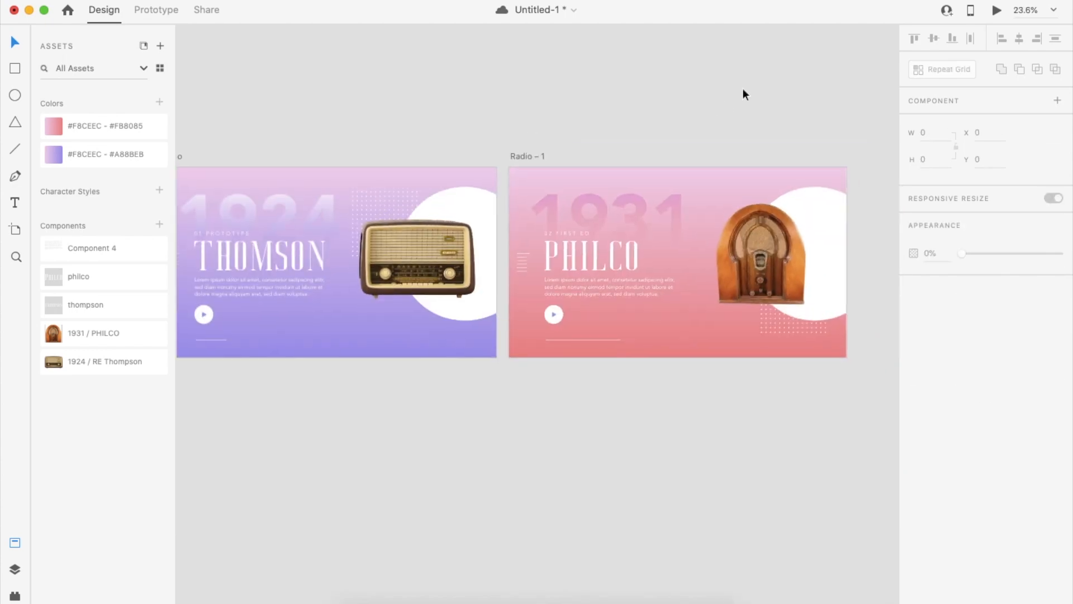
{"action": "scroll", "coordinate": [738, 103], "scroll_direction": "up", "scroll_amount": 4}
{"action": "scroll", "coordinate": [707, 167], "scroll_direction": "down", "scroll_amount": 2}
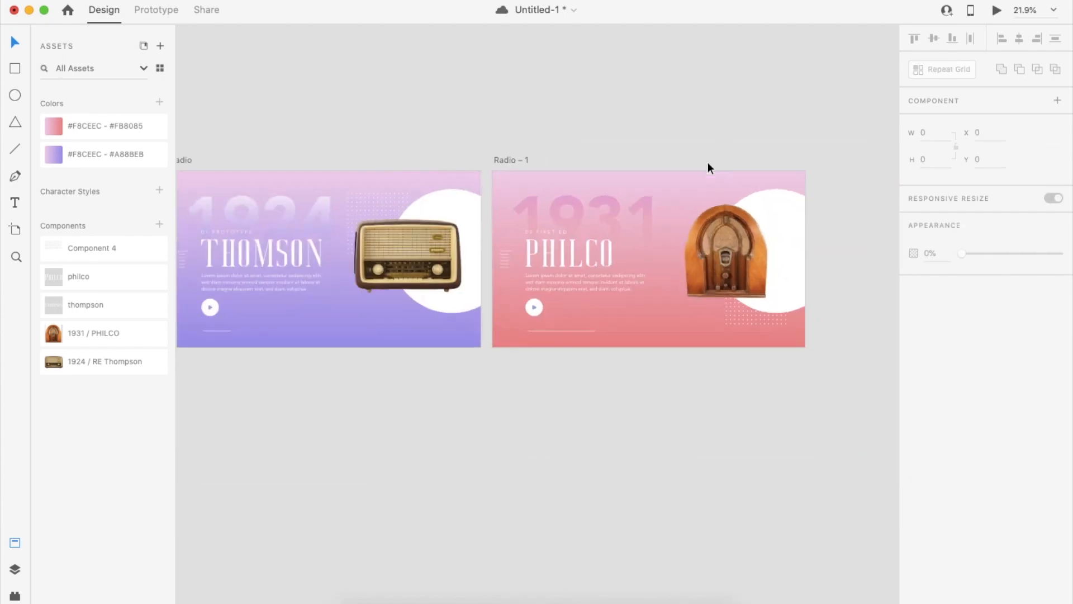
{"action": "scroll", "coordinate": [645, 419], "scroll_direction": "left", "scroll_amount": 3}
{"action": "scroll", "coordinate": [632, 304], "scroll_direction": "up", "scroll_amount": 5}
{"action": "double_click", "coordinate": [634, 304]}
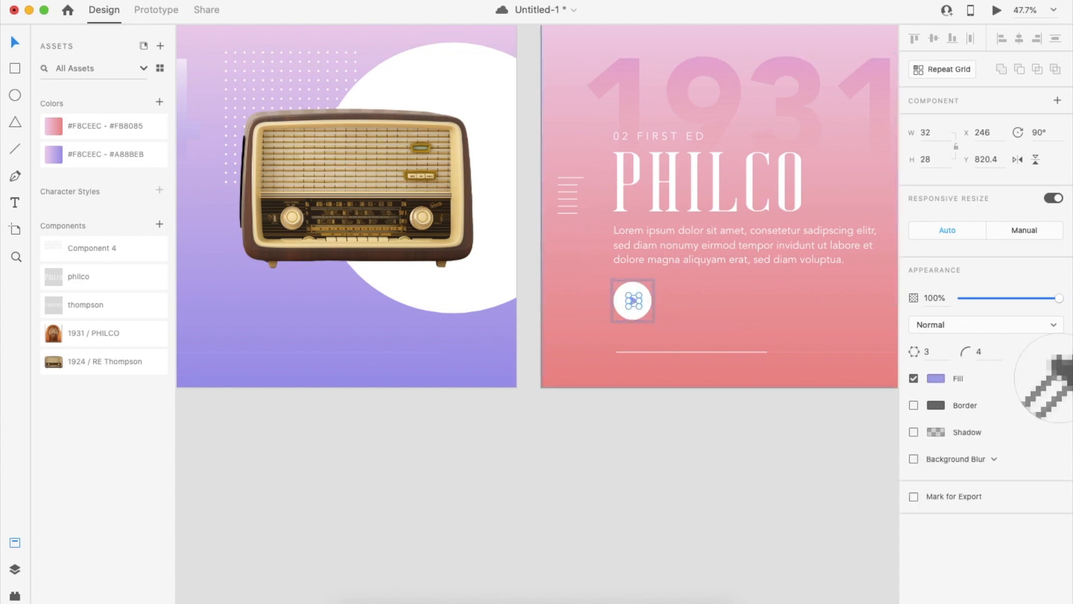
{"action": "left_click", "coordinate": [732, 493]}
- Duplicate the THOMSON Radio artboard and place the copy directly below the original
{"action": "scroll", "coordinate": [732, 493], "scroll_direction": "down", "scroll_amount": 3}
{"action": "scroll", "coordinate": [642, 391], "scroll_direction": "down", "scroll_amount": 1}
{"action": "scroll", "coordinate": [667, 461], "scroll_direction": "down", "scroll_amount": 3}
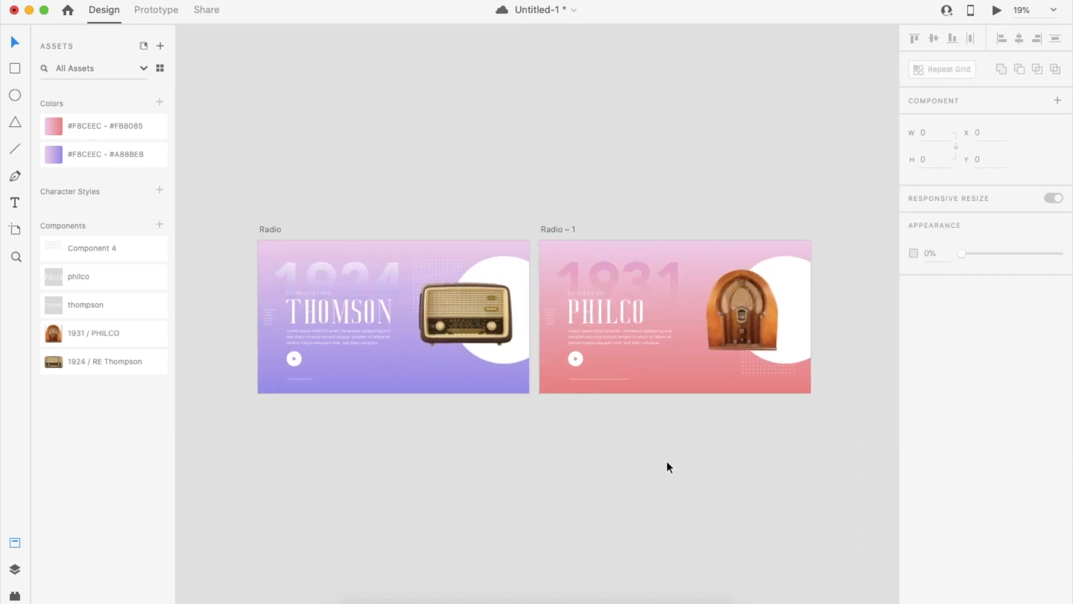
{"action": "scroll", "coordinate": [621, 502], "scroll_direction": "up", "scroll_amount": 1}
{"action": "scroll", "coordinate": [620, 502], "scroll_direction": "left", "scroll_amount": 1}
{"action": "scroll", "coordinate": [621, 503], "scroll_direction": "left", "scroll_amount": 2}
{"action": "scroll", "coordinate": [620, 503], "scroll_direction": "down", "scroll_amount": 1}
{"action": "left_click", "coordinate": [533, 263]}
{"action": "left_click", "coordinate": [322, 122]}
{"action": "left_click_drag", "start_coordinate": [323, 122], "coordinate": [326, 326]}
{"action": "scroll", "coordinate": [615, 364], "scroll_direction": "down", "scroll_amount": 2}
{"action": "key", "text": "Escape"}
{"action": "scroll", "coordinate": [615, 373], "scroll_direction": "down", "scroll_amount": 2}
{"action": "scroll", "coordinate": [614, 374], "scroll_direction": "left", "scroll_amount": 1}
- Draw a white 1054 × 1080 rectangle without a border at X 0, Y 0 on the Radio – 2 artboard
{"action": "left_click", "coordinate": [586, 379]}
{"action": "left_click", "coordinate": [498, 358]}
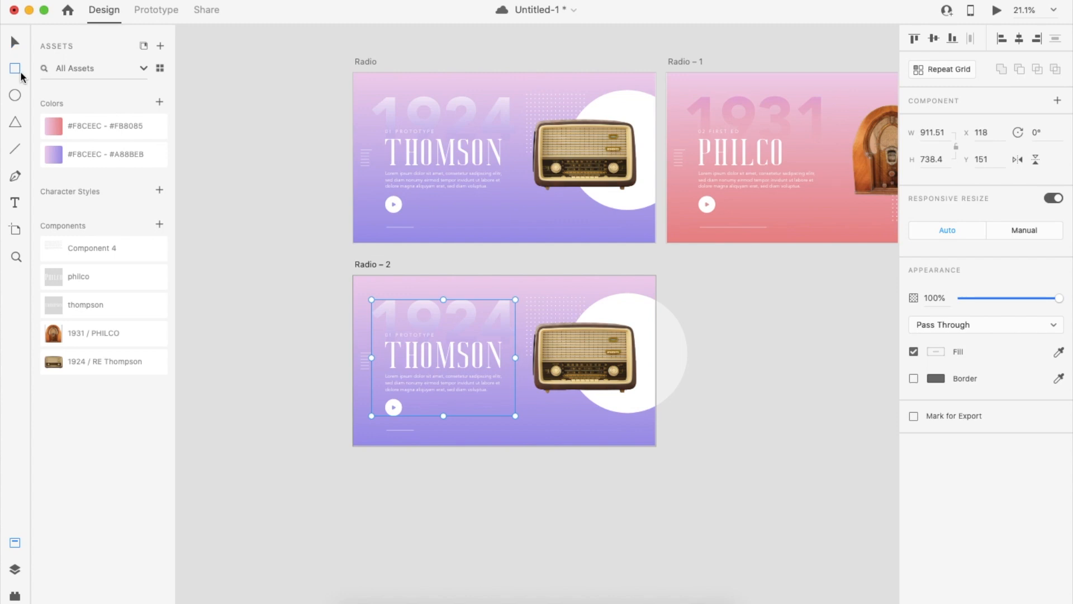
{"action": "mouse_move", "coordinate": [351, 276]}
{"action": "left_mouse_down"}
{"action": "mouse_move", "coordinate": [486, 472]}
{"action": "mouse_move", "coordinate": [519, 445]}
{"action": "left_mouse_up"}
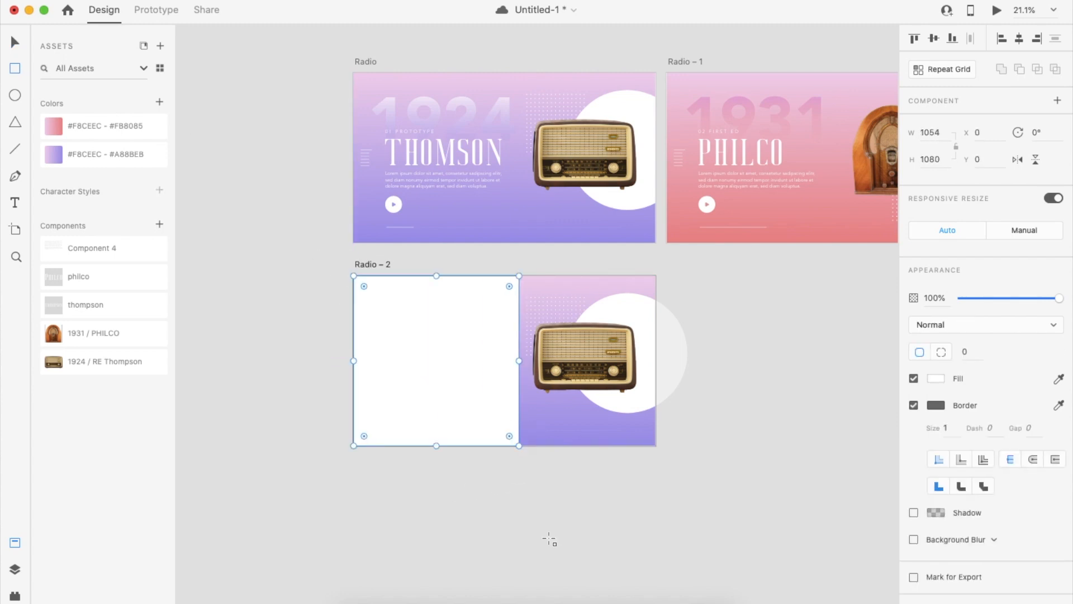
{"action": "left_click", "coordinate": [914, 405]}
{"action": "left_click", "coordinate": [743, 399]}
- Try moving the radio onto the white rectangle of the Radio – 2 artboard
{"action": "left_click", "coordinate": [433, 385]}
{"action": "scroll", "coordinate": [434, 385], "scroll_direction": "up", "scroll_amount": 4}
{"action": "left_click", "coordinate": [577, 530]}
{"action": "left_click_drag", "start_coordinate": [642, 364], "coordinate": [431, 331]}
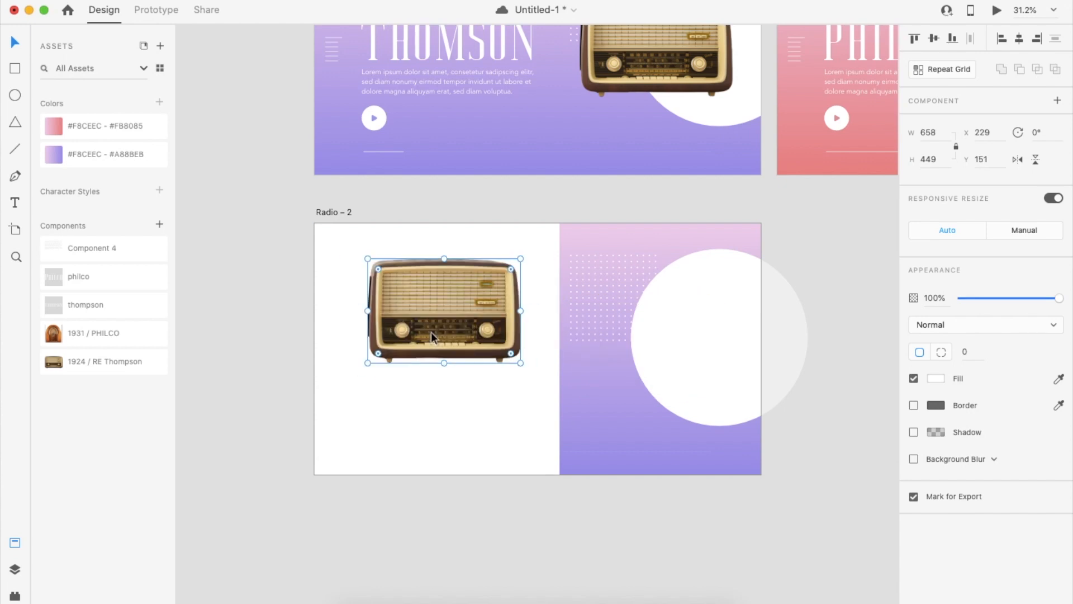
{"action": "key", "text": "super+z"}
- Remove the white rectangle from the Radio – 2 artboard
{"action": "left_click", "coordinate": [727, 492]}
{"action": "left_click", "coordinate": [475, 410]}
{"action": "left_click", "coordinate": [439, 500]}
{"action": "scroll", "coordinate": [250, 220], "scroll_direction": "up", "scroll_amount": 3}
{"action": "left_click", "coordinate": [529, 418]}
{"action": "key", "text": "Delete"}
{"action": "scroll", "coordinate": [529, 417], "scroll_direction": "down", "scroll_amount": 3}
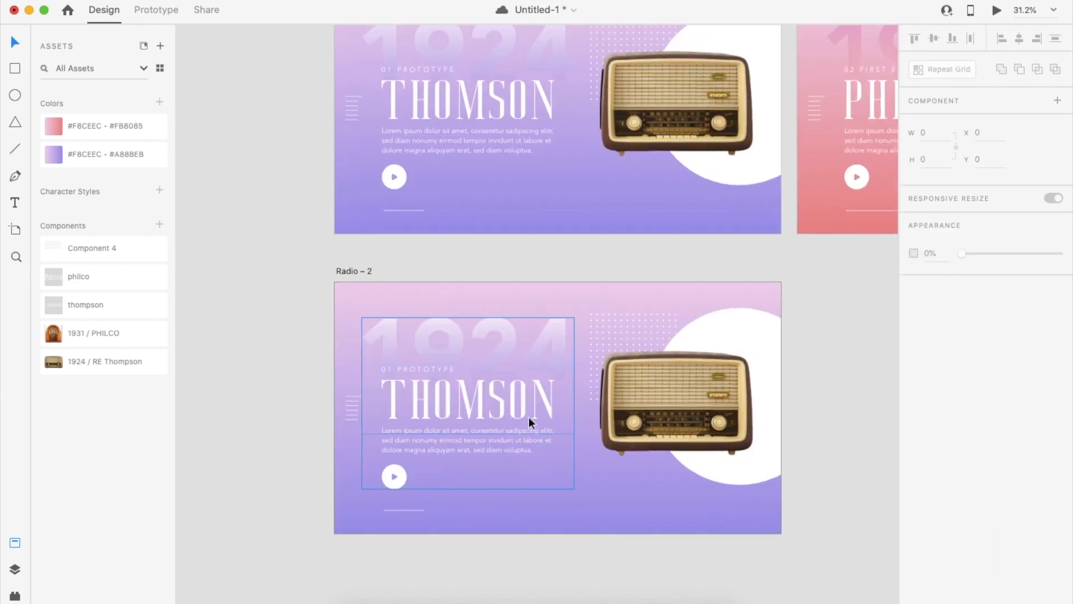
- Move the THOMSON text group outside the Radio – 2 artboard and delete the side menu lines and bottom progress lines
{"action": "left_click", "coordinate": [541, 367]}
{"action": "left_click_drag", "start_coordinate": [542, 367], "coordinate": [274, 371]}
{"action": "left_click", "coordinate": [385, 366]}
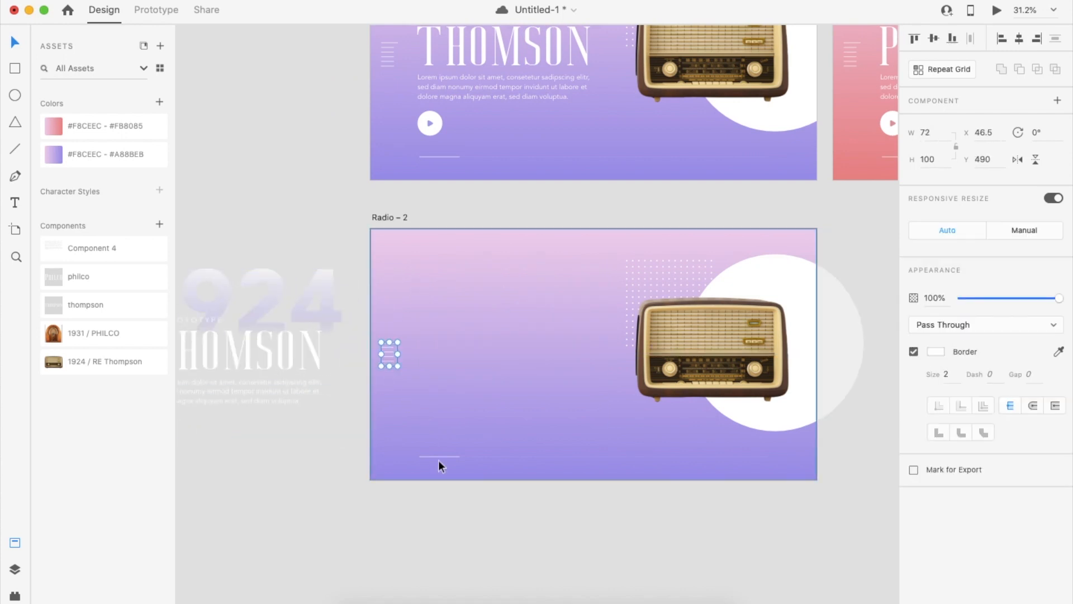
{"action": "left_click", "coordinate": [438, 457], "text": "shift"}
{"action": "key", "text": "Delete"}
{"action": "left_click", "coordinate": [439, 458]}
{"action": "key", "text": "Delete"}
- Place the THOMSON text group back on Radio – 2 over the white rectangle and change its fill to solid black
{"action": "scroll", "coordinate": [522, 570], "scroll_direction": "left", "scroll_amount": 4}
{"action": "left_click_drag", "start_coordinate": [417, 293], "coordinate": [669, 294]}
{"action": "left_click", "coordinate": [936, 352]}
{"action": "left_click", "coordinate": [790, 253]}
{"action": "left_click", "coordinate": [783, 242]}
{"action": "left_click_drag", "start_coordinate": [805, 328], "coordinate": [730, 442]}
{"action": "left_click", "coordinate": [706, 501]}
- Set the opacity of the large 1924 on Radio – 2 to 10%
{"action": "scroll", "coordinate": [707, 501], "scroll_direction": "right", "scroll_amount": 3}
{"action": "double_click", "coordinate": [597, 256]}
{"action": "key", "text": "1"}
{"action": "left_click", "coordinate": [561, 500]}
- Fill the play triangle on Radio – 2 white and its circle with the #F8CEEC - #A88BEB gradient
{"action": "double_click", "coordinate": [439, 367]}
{"action": "scroll", "coordinate": [439, 366], "scroll_direction": "up", "scroll_amount": 3}
{"action": "double_click", "coordinate": [440, 366]}
{"action": "left_click", "coordinate": [437, 381]}
{"action": "left_click", "coordinate": [936, 378]}
{"action": "left_click_drag", "start_coordinate": [868, 369], "coordinate": [711, 246]}
{"action": "left_click", "coordinate": [435, 372]}
{"action": "left_click", "coordinate": [55, 156]}
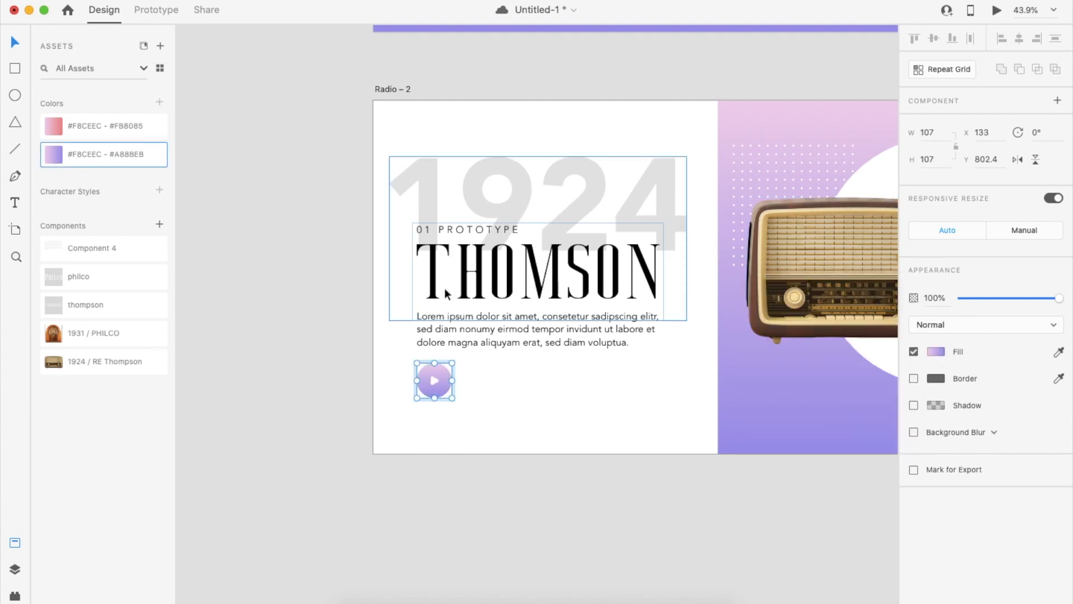
{"action": "left_click", "coordinate": [463, 285]}
{"action": "left_click", "coordinate": [542, 527]}
- Draw an 855 × 437 rectangle without a border at about X 105, Y 970, below the play button on Radio – 2
{"action": "scroll", "coordinate": [543, 528], "scroll_direction": "down", "scroll_amount": 5}
{"action": "left_click", "coordinate": [528, 389]}
{"action": "key", "text": "Escape"}
{"action": "scroll", "coordinate": [486, 498], "scroll_direction": "up", "scroll_amount": 1}
{"action": "scroll", "coordinate": [491, 442], "scroll_direction": "up", "scroll_amount": 1}
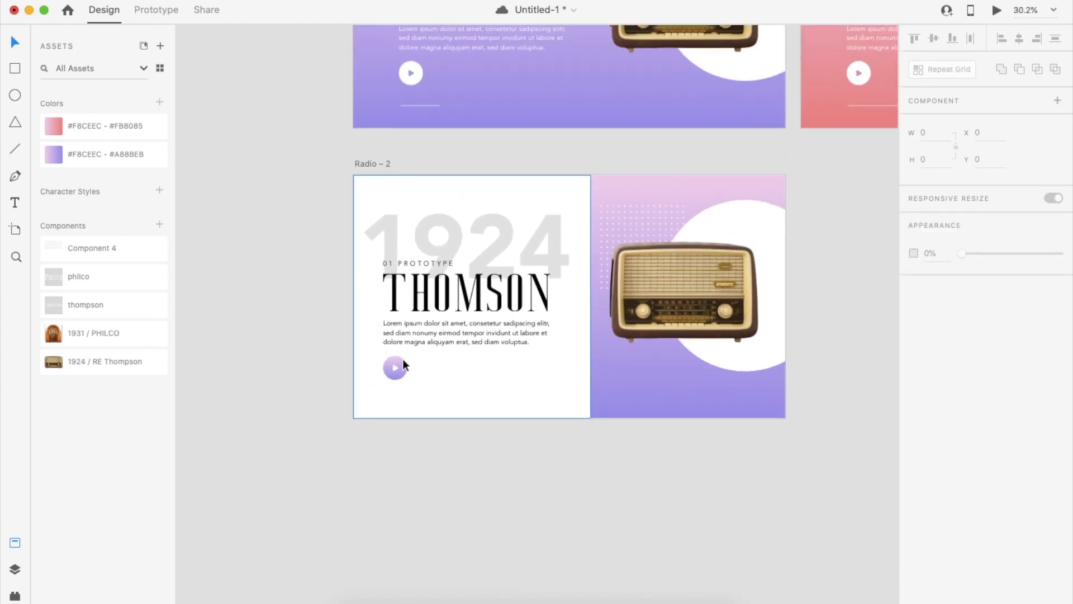
{"action": "left_click_drag", "start_coordinate": [385, 393], "coordinate": [578, 492]}
{"action": "left_click_drag", "start_coordinate": [469, 446], "coordinate": [461, 446]}
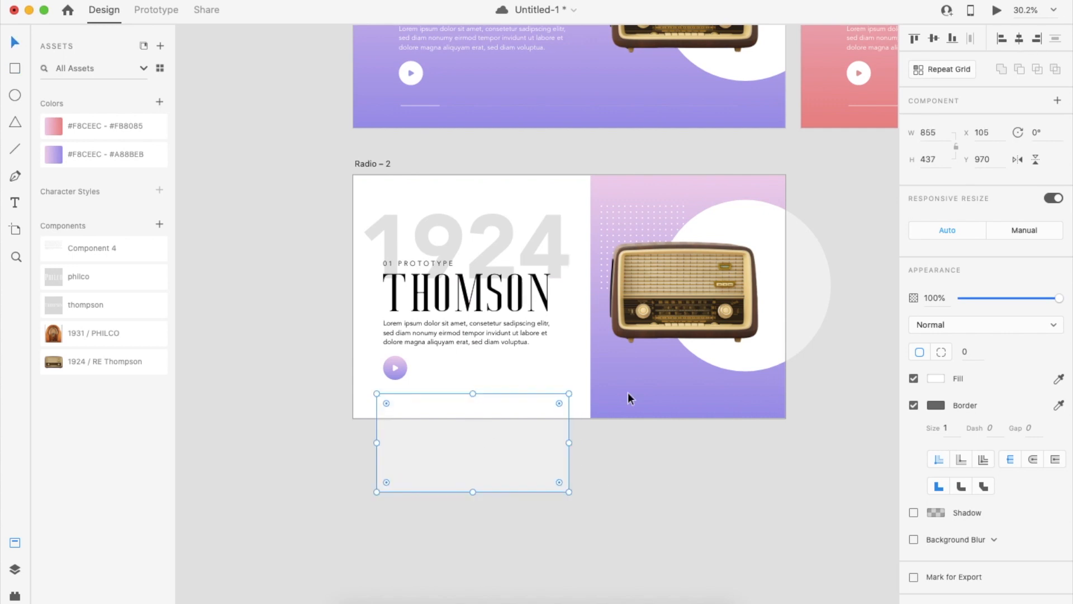
{"action": "left_click", "coordinate": [914, 404]}
- Cut the play button from Radio – 2 and fill the new rectangle light grey
{"action": "double_click", "coordinate": [395, 367]}
{"action": "key", "text": "Delete"}
{"action": "left_click", "coordinate": [492, 481]}
{"action": "left_click", "coordinate": [935, 379]}
{"action": "left_click_drag", "start_coordinate": [760, 321], "coordinate": [751, 322]}
{"action": "left_click", "coordinate": [638, 507]}
- Move the grey rectangle on Radio – 2 up to Y 862 and centre the pasted play button on it
{"action": "scroll", "coordinate": [495, 466], "scroll_direction": "up", "scroll_amount": 5}
{"action": "left_click_drag", "start_coordinate": [506, 374], "coordinate": [505, 337]}
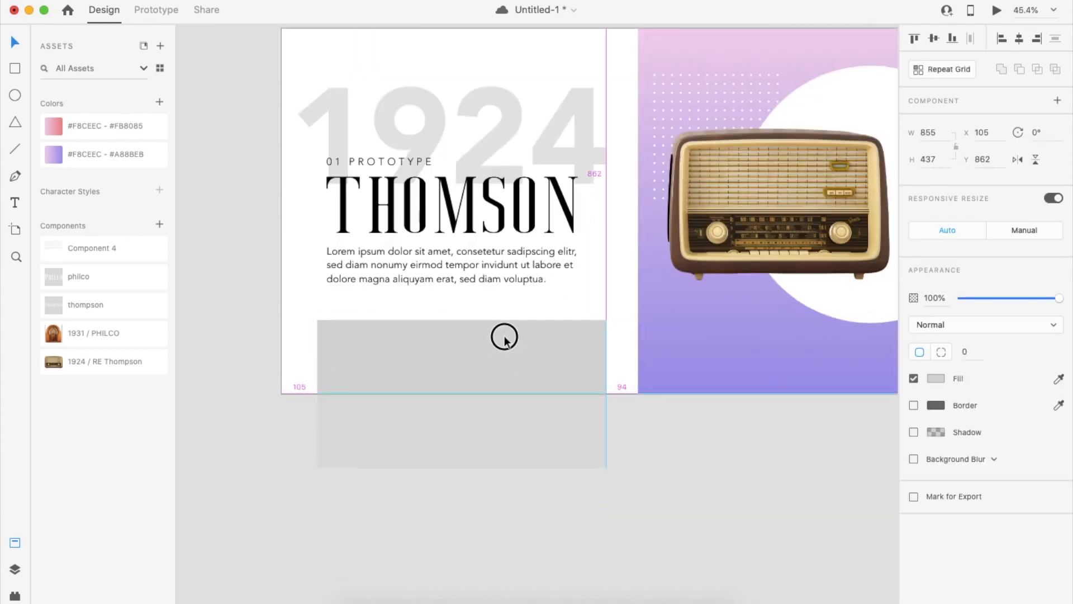
{"action": "key", "text": "super+v"}
{"action": "left_click_drag", "start_coordinate": [355, 327], "coordinate": [448, 385]}
{"action": "left_click", "coordinate": [482, 364], "text": "shift"}
{"action": "left_click", "coordinate": [1025, 38]}
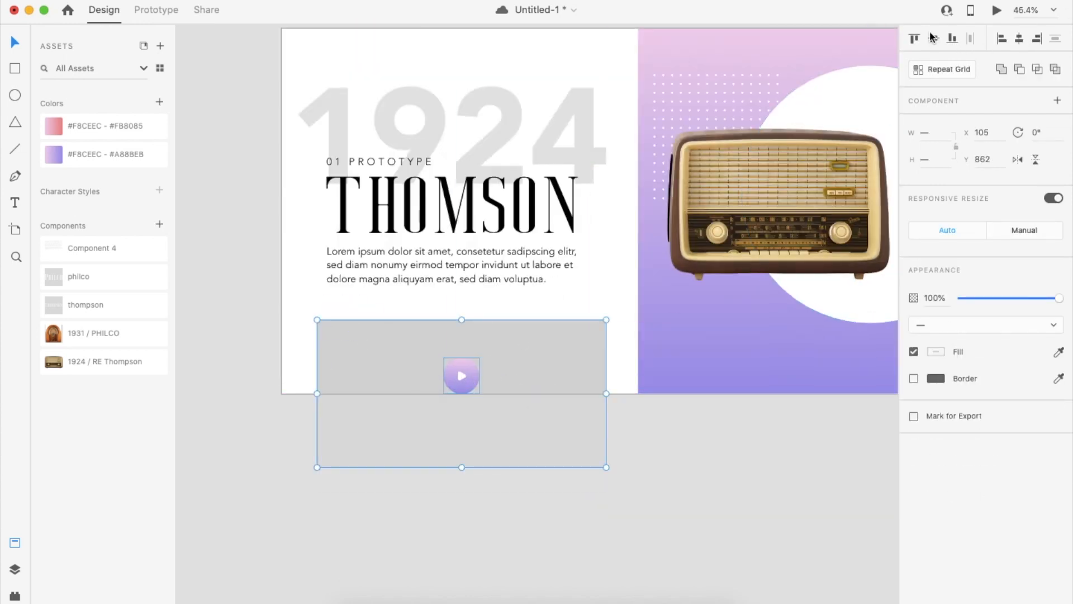
{"action": "scroll", "coordinate": [656, 485], "scroll_direction": "down", "scroll_amount": 3}
{"action": "left_click_drag", "start_coordinate": [573, 409], "coordinate": [573, 404]}
{"action": "left_click_drag", "start_coordinate": [617, 428], "coordinate": [648, 441]}
{"action": "left_click", "coordinate": [719, 474]}
{"action": "scroll", "coordinate": [721, 478], "scroll_direction": "right", "scroll_amount": 2}
{"action": "scroll", "coordinate": [721, 479], "scroll_direction": "down", "scroll_amount": 1}
{"action": "scroll", "coordinate": [721, 484], "scroll_direction": "down", "scroll_amount": 1}
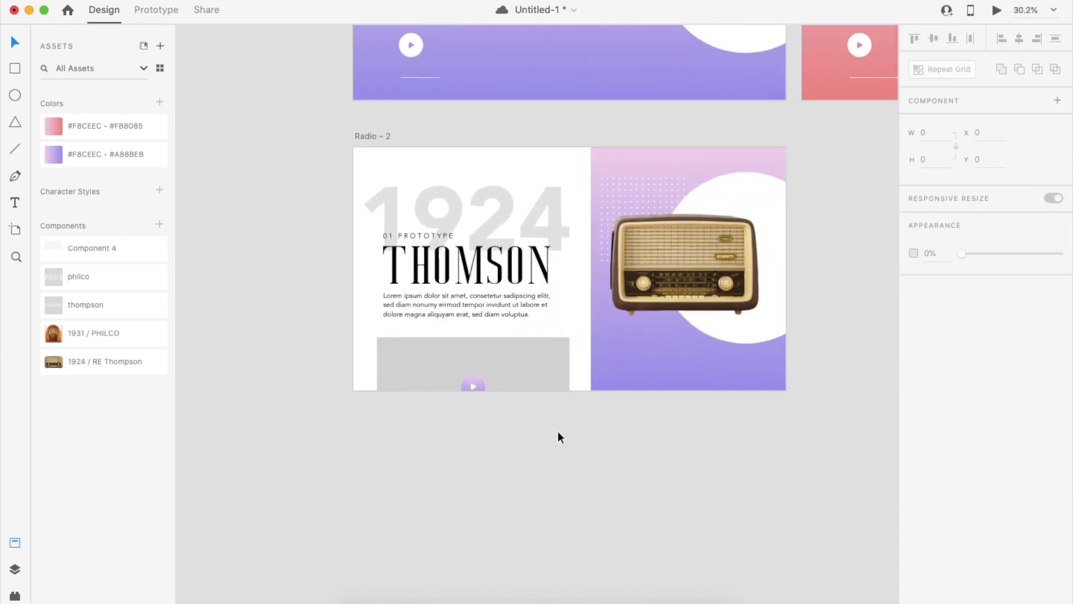
{"action": "left_click", "coordinate": [535, 251]}
{"action": "key", "text": "Escape"}
{"action": "left_click", "coordinate": [548, 230]}
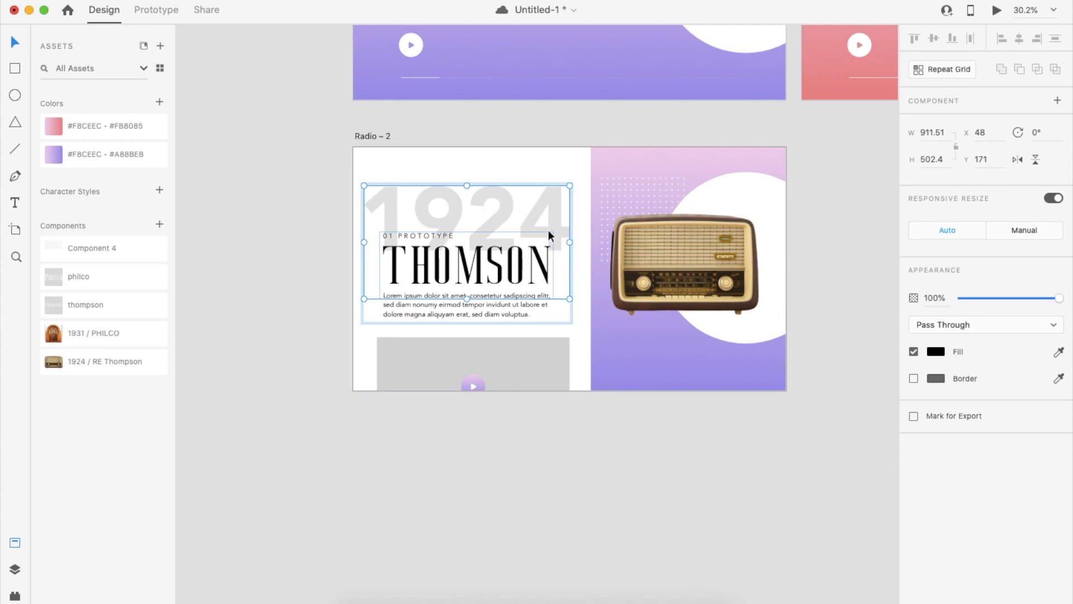
{"action": "double_click", "coordinate": [552, 226]}
{"action": "left_click", "coordinate": [608, 504]}
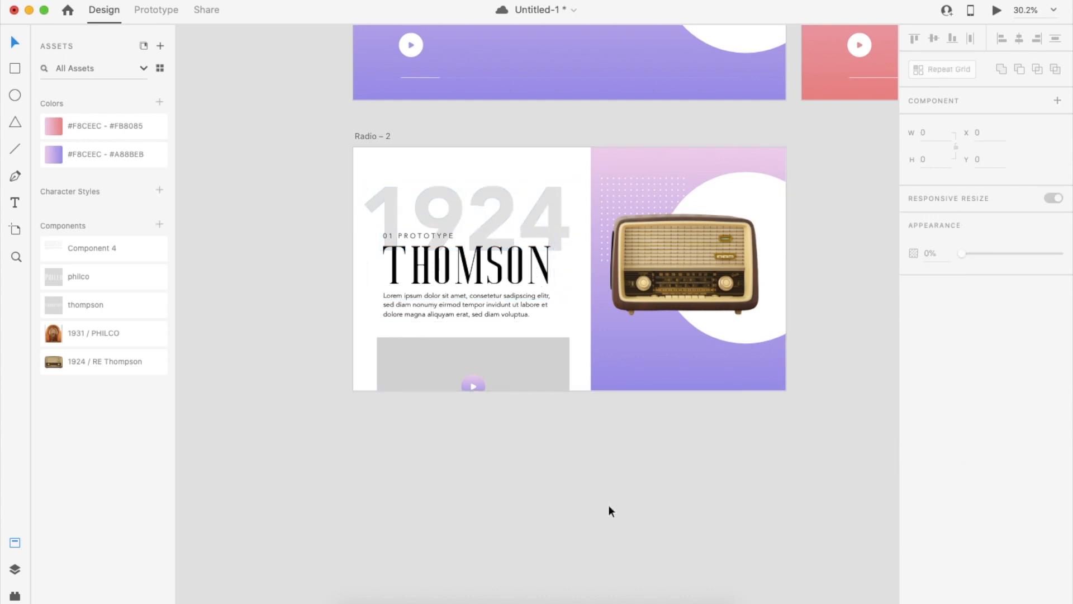
- Draw a vertical line about 54 px long in the white half's upper-right corner on Radio – 2, with a black size 2 border
{"action": "scroll", "coordinate": [608, 505], "scroll_direction": "right", "scroll_amount": 1}
{"action": "scroll", "coordinate": [609, 505], "scroll_direction": "up", "scroll_amount": 1}
{"action": "scroll", "coordinate": [436, 310], "scroll_direction": "down", "scroll_amount": 3}
{"action": "scroll", "coordinate": [437, 309], "scroll_direction": "up", "scroll_amount": 4}
{"action": "key", "text": "p"}
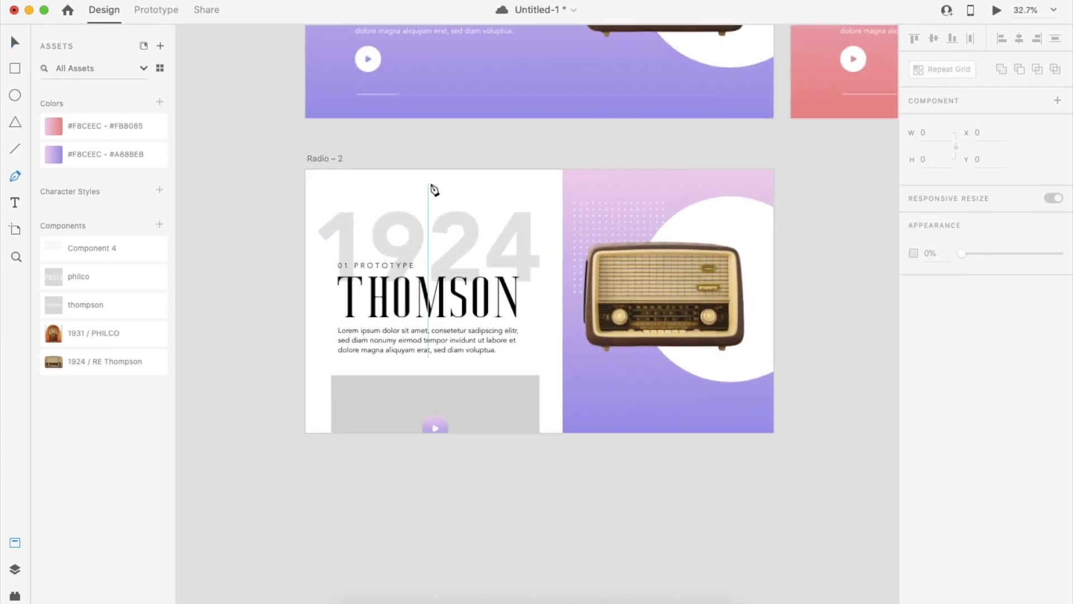
{"action": "left_click", "coordinate": [550, 185]}
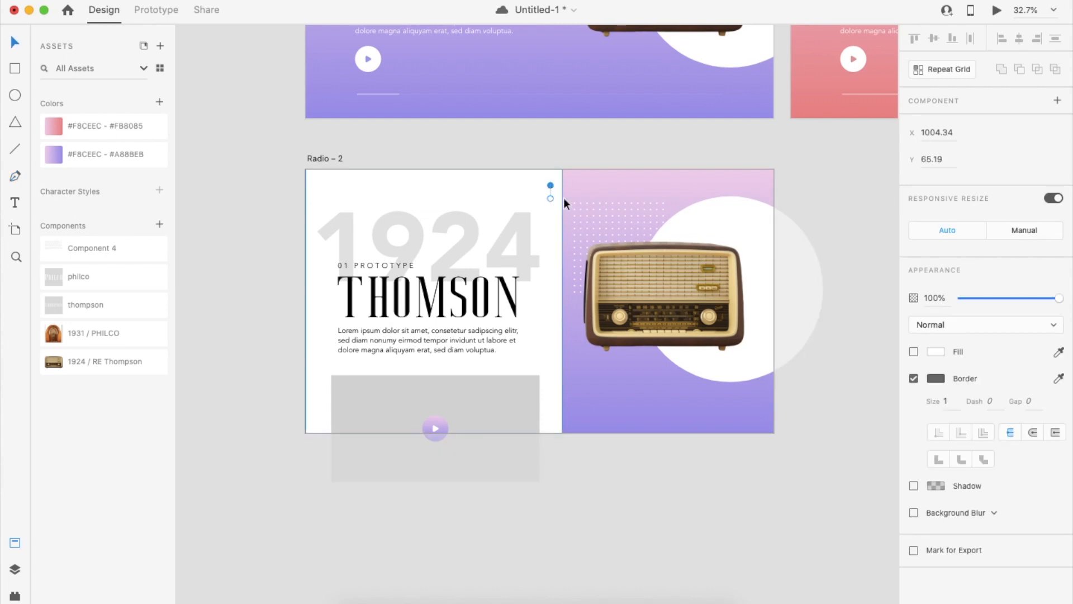
{"action": "left_click", "coordinate": [935, 378]}
{"action": "left_click_drag", "start_coordinate": [826, 367], "coordinate": [685, 519]}
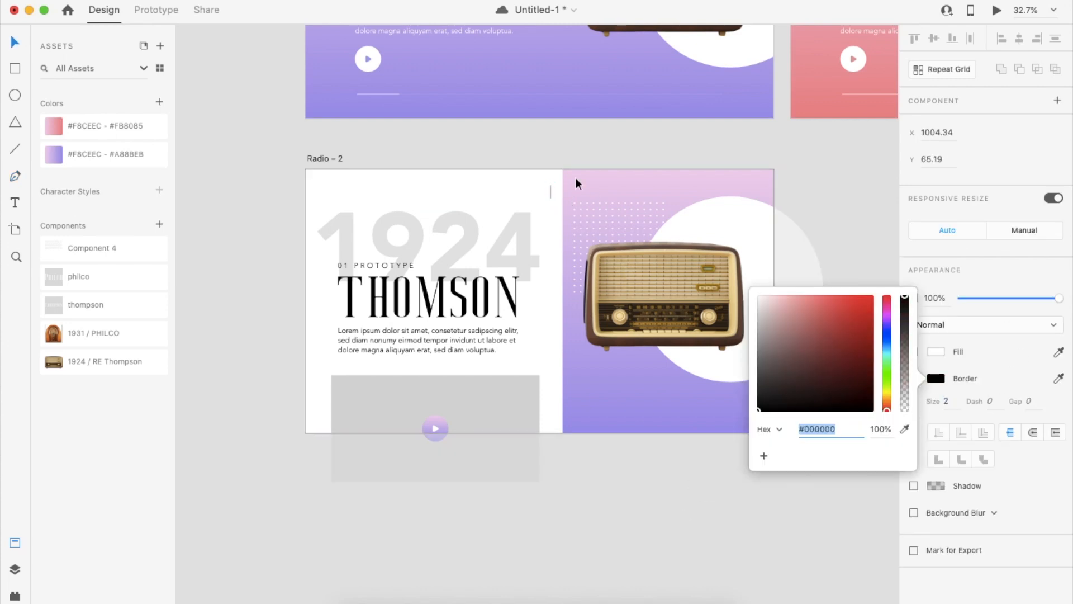
- Cross the line with a perpendicular copy, group both as an X-shaped close icon, and place it in the white half's upper-left corner
{"action": "scroll", "coordinate": [554, 193], "scroll_direction": "up", "scroll_amount": 3}
{"action": "left_click", "coordinate": [548, 196]}
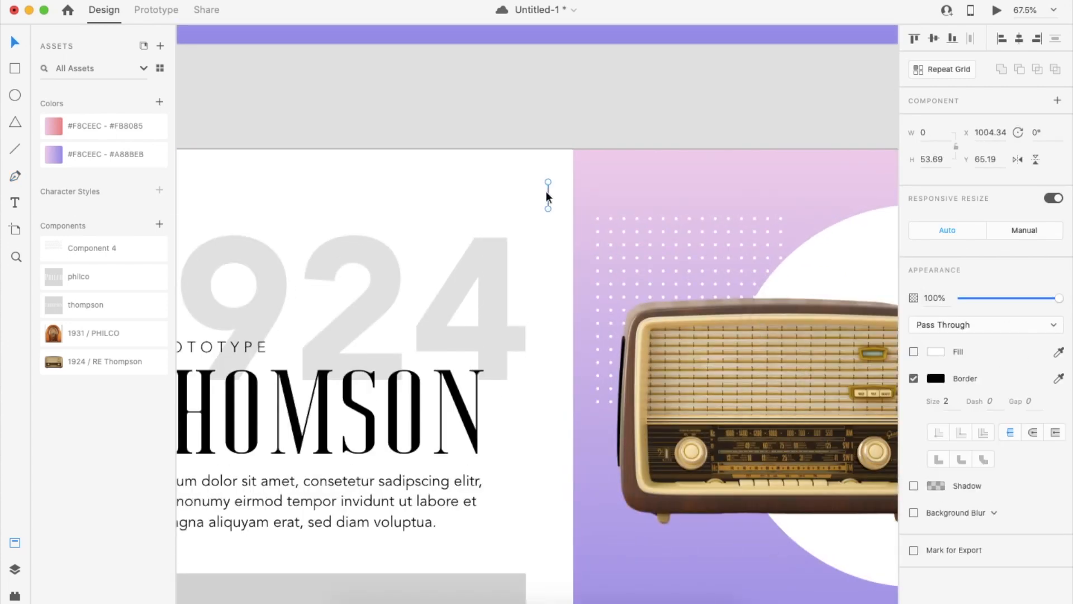
{"action": "left_click", "coordinate": [549, 188], "text": "shift"}
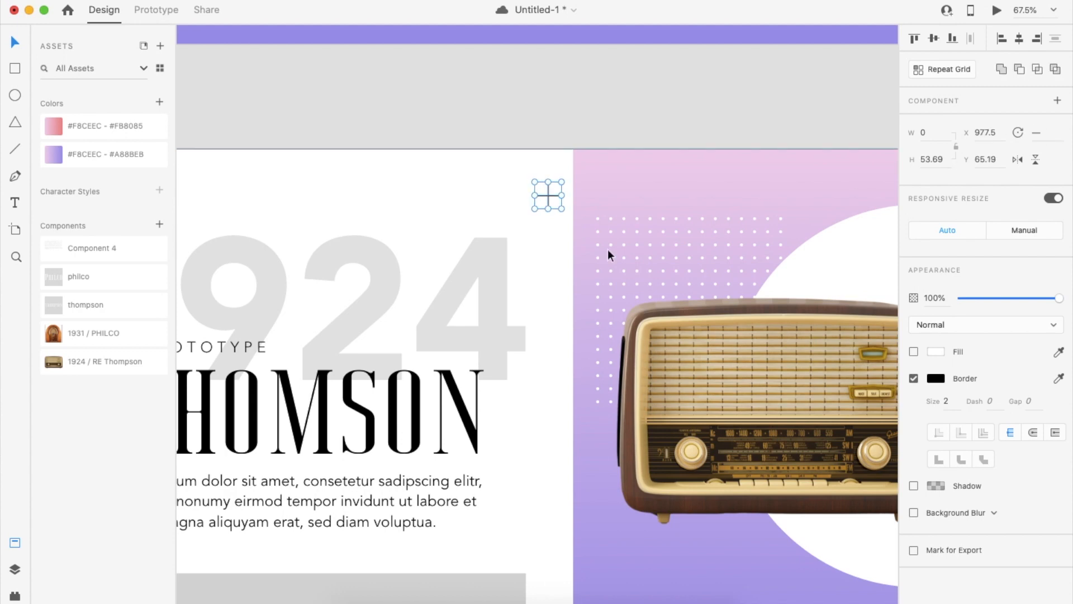
{"action": "key", "text": "super+g"}
{"action": "scroll", "coordinate": [547, 205], "scroll_direction": "down", "scroll_amount": 3}
{"action": "left_click_drag", "start_coordinate": [542, 213], "coordinate": [317, 205]}
{"action": "left_click", "coordinate": [265, 298]}
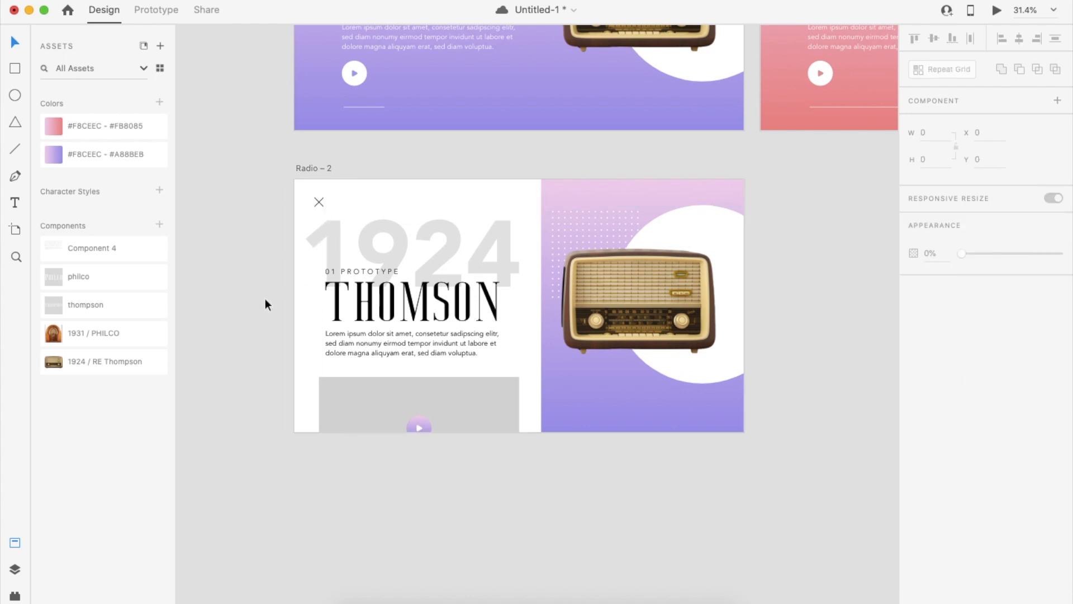
{"action": "scroll", "coordinate": [265, 299], "scroll_direction": "left", "scroll_amount": 2}
{"action": "scroll", "coordinate": [265, 298], "scroll_direction": "down", "scroll_amount": 3}
{"action": "scroll", "coordinate": [265, 298], "scroll_direction": "up", "scroll_amount": 2}
{"action": "scroll", "coordinate": [738, 339], "scroll_direction": "right", "scroll_amount": 1}
{"action": "scroll", "coordinate": [696, 400], "scroll_direction": "down", "scroll_amount": 2}
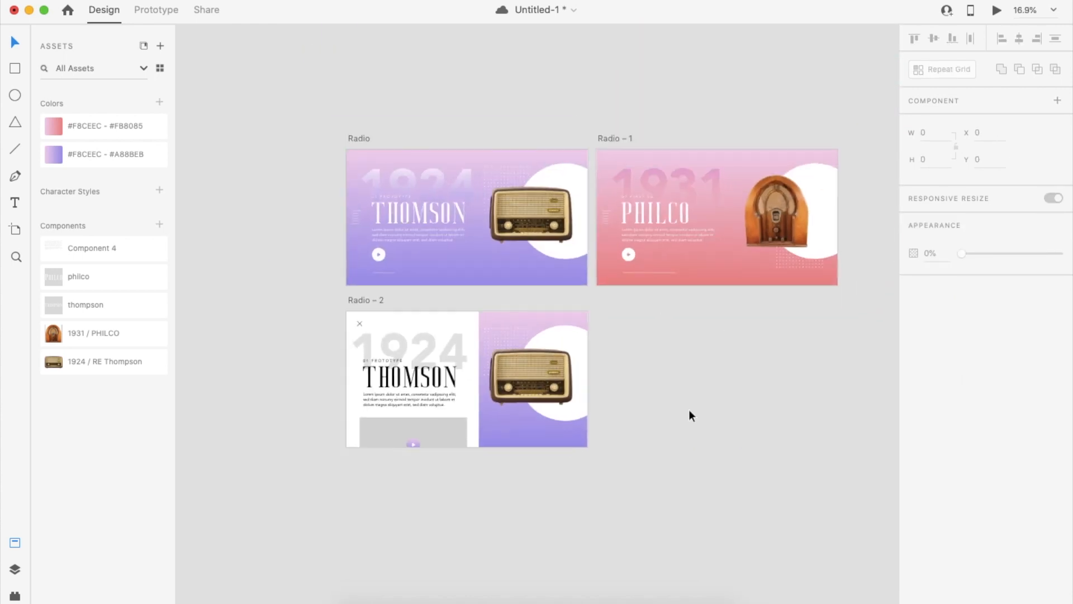
{"action": "scroll", "coordinate": [689, 408], "scroll_direction": "right", "scroll_amount": 1}
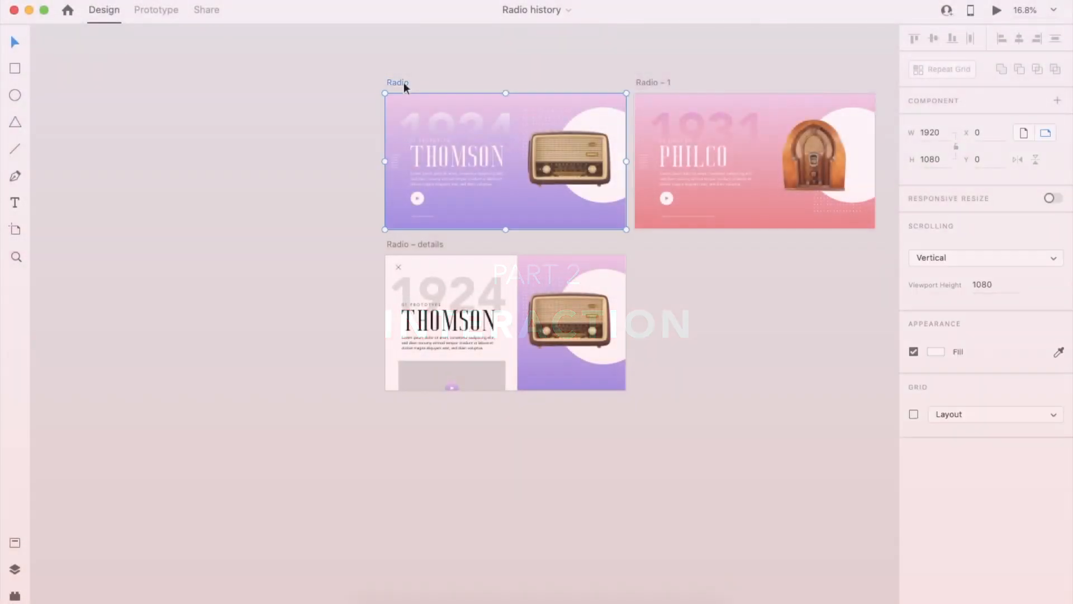
- Duplicate the Radio artboard below Radio – details at Y 3045 and rename the copy Radio – Animate
{"action": "left_click_drag", "start_coordinate": [396, 82], "coordinate": [405, 464]}
{"action": "scroll", "coordinate": [405, 464], "scroll_direction": "up", "scroll_amount": 3}
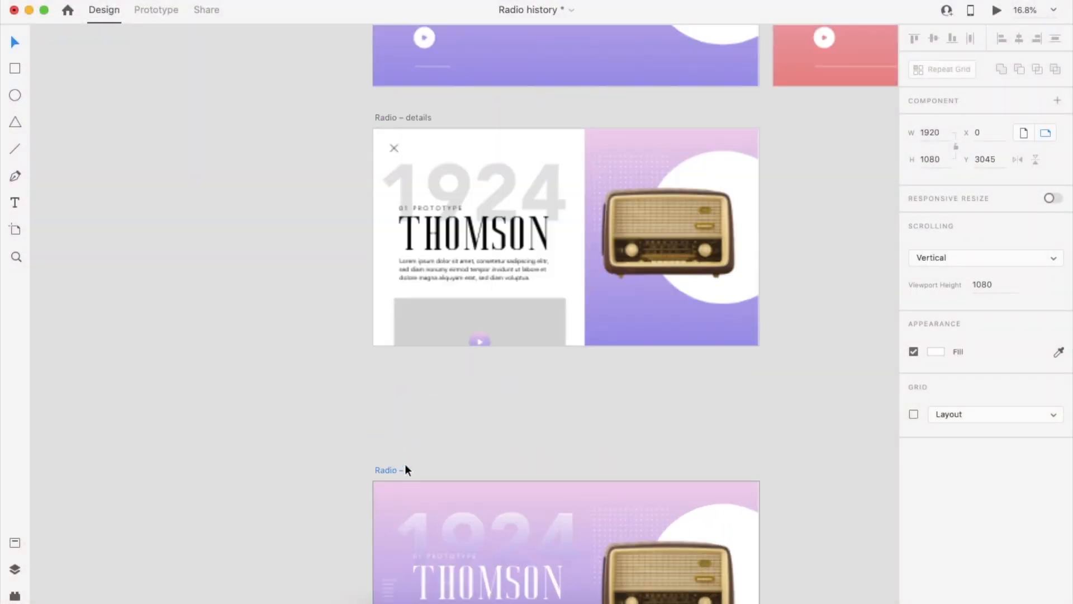
{"action": "scroll", "coordinate": [405, 468], "scroll_direction": "down", "scroll_amount": 3}
{"action": "double_click", "coordinate": [387, 315]}
{"action": "type", "text": "ate"}
{"action": "key", "text": "Return"}
- Group all the elements on the Radio – Animate artboard
{"action": "left_click", "coordinate": [364, 287]}
{"action": "left_click_drag", "start_coordinate": [336, 292], "coordinate": [830, 572]}
{"action": "key", "text": "super+g"}
{"action": "left_click", "coordinate": [843, 519]}
- Copy the 1931 PHILCO text group and the PHILCO radio image from Radio – 1 onto Radio – Animate
{"action": "scroll", "coordinate": [843, 520], "scroll_direction": "down", "scroll_amount": 5}
{"action": "left_click", "coordinate": [582, 217]}
{"action": "left_click_drag", "start_coordinate": [582, 216], "coordinate": [583, 204]}
{"action": "key", "text": "super+z"}
{"action": "key", "text": "super+c"}
{"action": "scroll", "coordinate": [608, 408], "scroll_direction": "down", "scroll_amount": 5}
{"action": "left_click", "coordinate": [408, 307]}
{"action": "key", "text": "super+v"}
{"action": "left_click", "coordinate": [454, 421]}
{"action": "scroll", "coordinate": [454, 421], "scroll_direction": "down", "scroll_amount": 2}
{"action": "scroll", "coordinate": [453, 421], "scroll_direction": "up", "scroll_amount": 5}
{"action": "left_click", "coordinate": [604, 255]}
{"action": "key", "text": "super+c"}
{"action": "scroll", "coordinate": [542, 394], "scroll_direction": "down", "scroll_amount": 5}
{"action": "left_click", "coordinate": [496, 351]}
{"action": "key", "text": "super+v"}
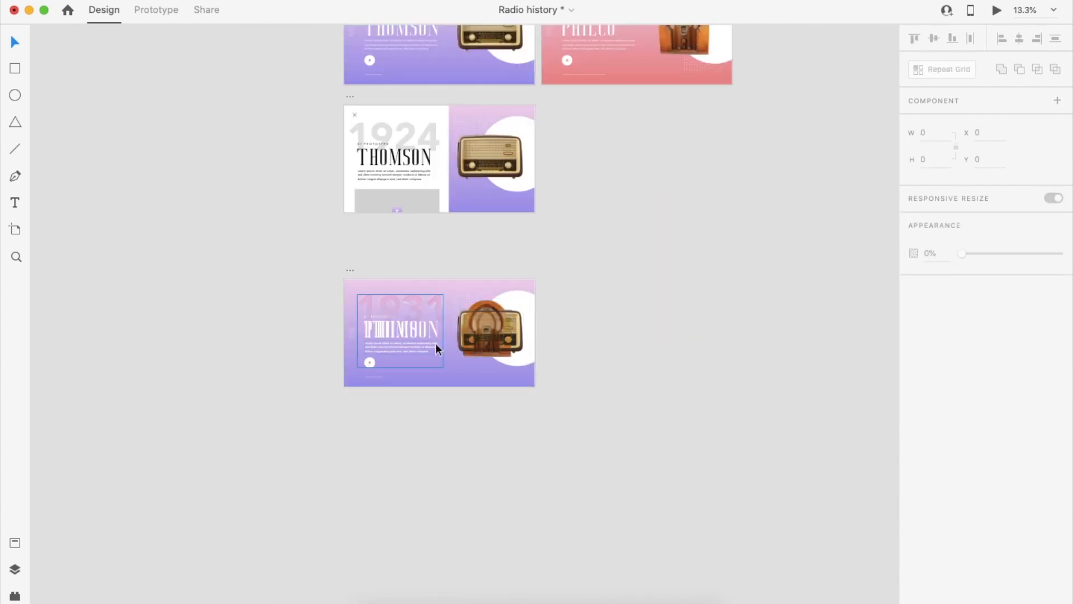
- Cut the pasted PHILCO text and radio image and paste them inside the group on Radio – Animate
{"action": "scroll", "coordinate": [454, 356], "scroll_direction": "up", "scroll_amount": 5}
{"action": "left_click", "coordinate": [529, 309]}
{"action": "left_click", "coordinate": [406, 321]}
{"action": "left_click", "coordinate": [745, 246]}
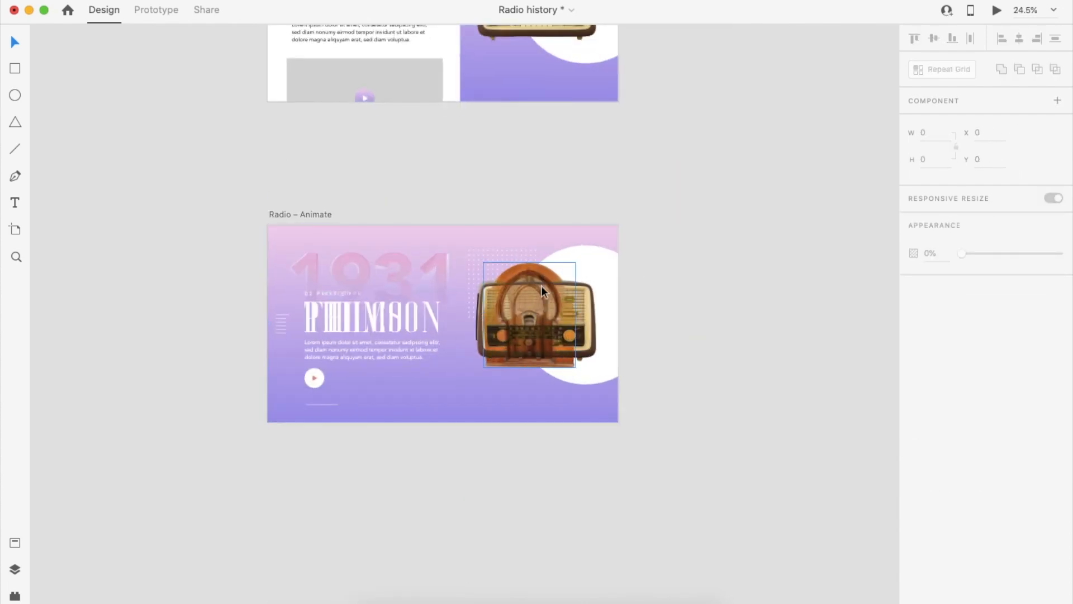
{"action": "left_click", "coordinate": [441, 279]}
{"action": "left_click", "coordinate": [534, 330], "text": "shift"}
{"action": "key", "text": "super+x"}
{"action": "double_click", "coordinate": [534, 330]}
{"action": "key", "text": "super+v"}
{"action": "key", "text": "Escape"}
- Move the 1924 THOMSON text group within the Radio – Animate group past the artboard's right edge, to X 2229
{"action": "left_click_drag", "start_coordinate": [476, 332], "coordinate": [665, 316]}
{"action": "key", "text": "super+z"}
{"action": "left_click", "coordinate": [514, 427]}
{"action": "double_click", "coordinate": [485, 417]}
{"action": "left_click_drag", "start_coordinate": [438, 317], "coordinate": [825, 318]}
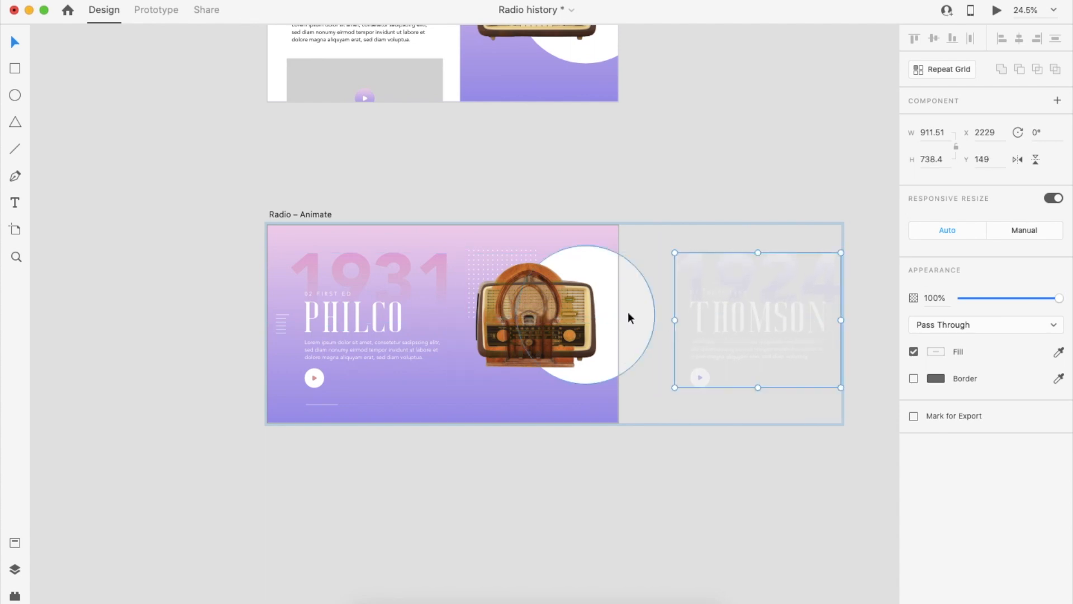
- Put the PHILCO radio image on Radio – Animate out of sight, leaving only the THOMSON radio showing by the circle
{"action": "left_click", "coordinate": [525, 273]}
{"action": "left_click_drag", "start_coordinate": [491, 317], "coordinate": [593, 317]}
{"action": "left_click", "coordinate": [716, 183]}
{"action": "scroll", "coordinate": [474, 226], "scroll_direction": "down", "scroll_amount": 2}
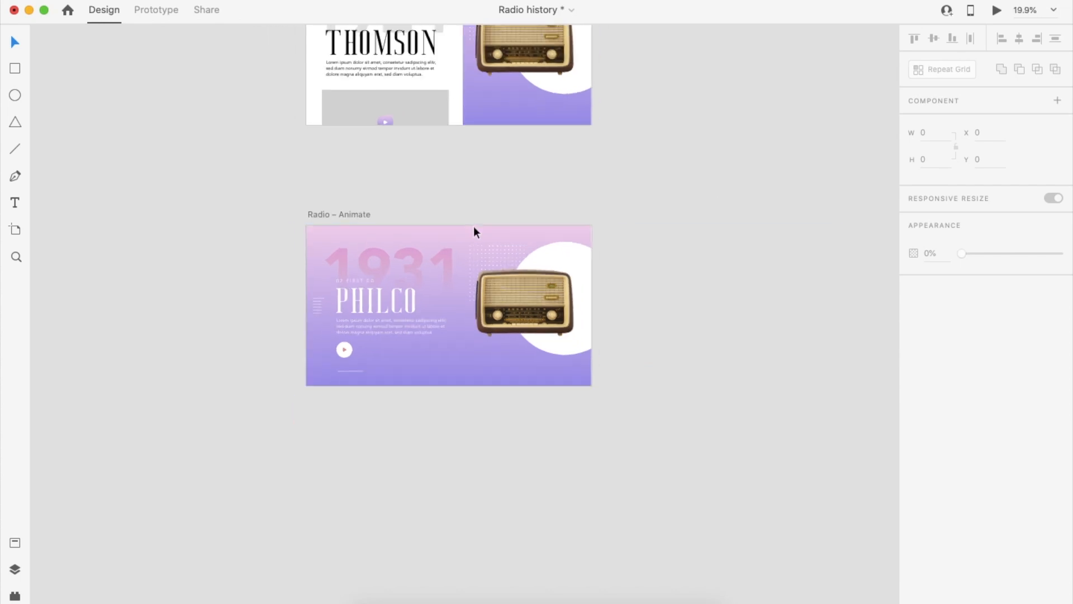
- Duplicate the Radio – Animate artboard and place the copy beside it at X 2621
{"action": "left_click", "coordinate": [361, 215]}
{"action": "key", "text": "super+d"}
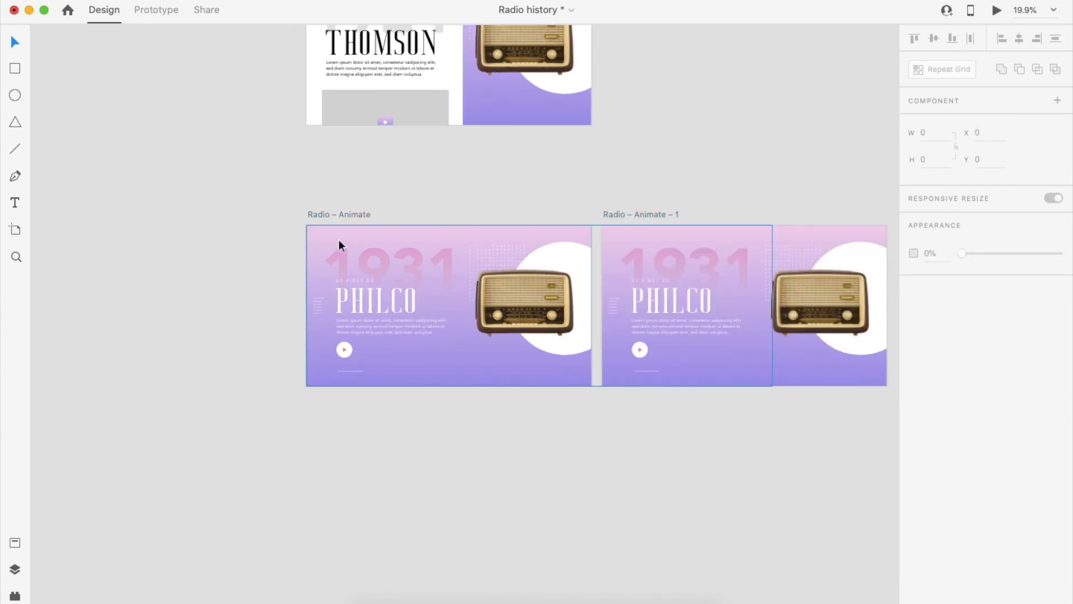
{"action": "left_click_drag", "start_coordinate": [650, 214], "coordinate": [743, 213]}
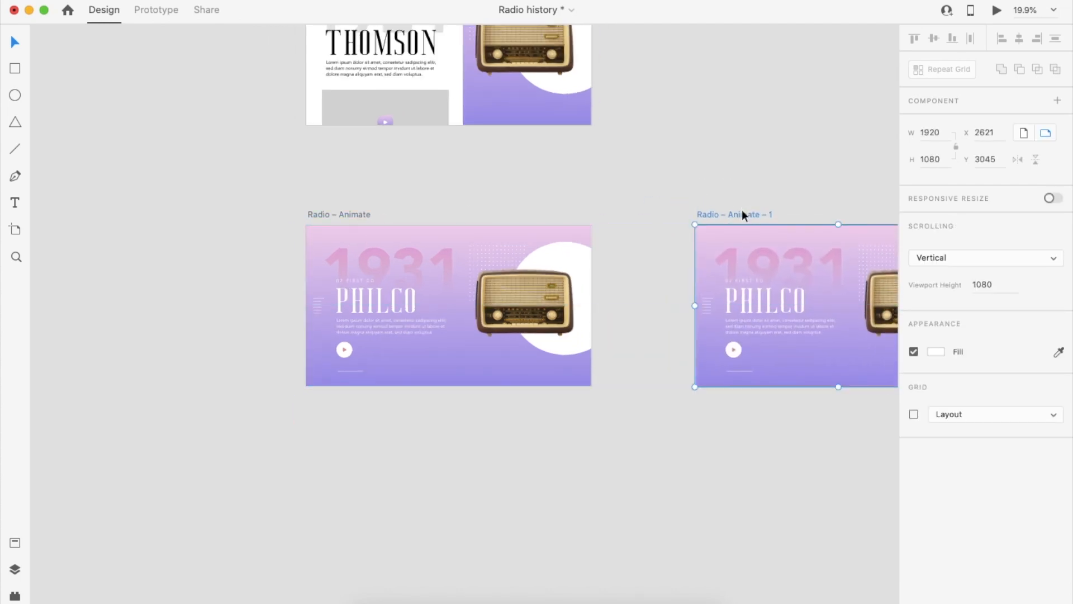
- Move the 1931 PHILCO text group on Radio – Animate – 1 horizontally off the artboard's left edge, to X -871.78
{"action": "scroll", "coordinate": [440, 274], "scroll_direction": "right", "scroll_amount": 5}
{"action": "scroll", "coordinate": [436, 274], "scroll_direction": "up", "scroll_amount": 4}
{"action": "double_click", "coordinate": [435, 273]}
{"action": "key", "text": "shift+Left"}
{"action": "key", "text": "shift+Left"}
{"action": "key", "text": "shift+Left"}
{"action": "key", "text": "shift+Left"}
{"action": "key", "text": "shift+Left"}
{"action": "key", "text": "shift+Left"}
{"action": "key", "text": "shift+Left"}
{"action": "key", "text": "shift+Left"}
{"action": "key", "text": "shift+Left"}
{"action": "key", "text": "shift+Left"}
{"action": "key", "text": "shift+Left"}
{"action": "key", "text": "shift+Left"}
{"action": "key", "text": "shift+Left"}
{"action": "key", "text": "shift+Left"}
{"action": "key", "text": "shift+Left"}
{"action": "key", "text": "shift+Left"}
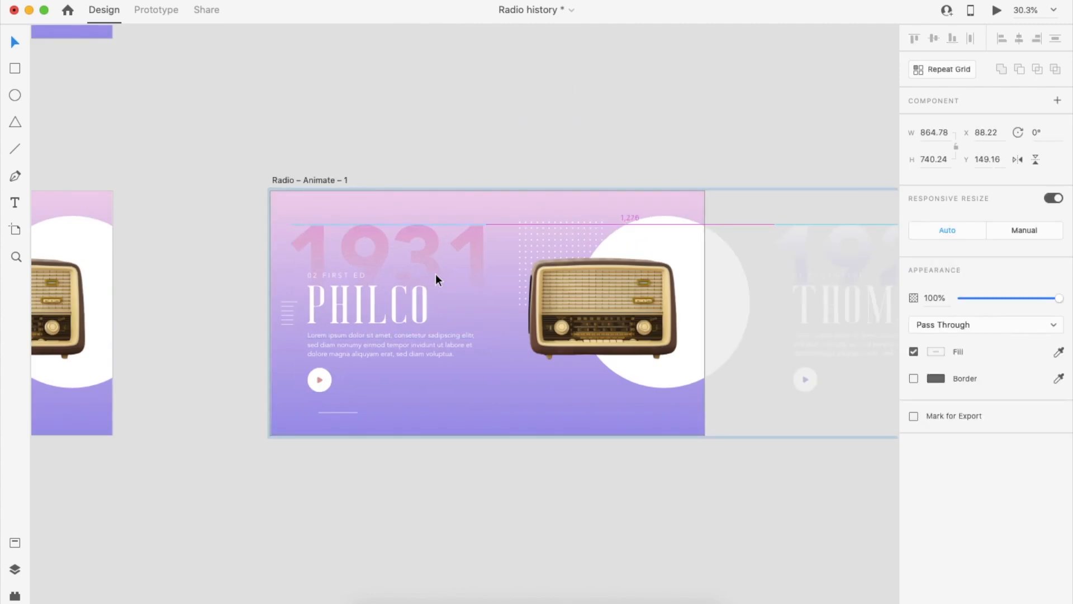
{"action": "key", "text": "shift+Left"}
{"action": "key", "text": "shift+Left"}
{"action": "key", "text": "shift+Left"}
{"action": "key", "text": "shift+Left"}
{"action": "key", "text": "shift+Left"}
{"action": "key", "text": "shift+Left"}
{"action": "key", "text": "shift+Left"}
{"action": "key", "text": "shift+Left"}
{"action": "key", "text": "shift+Left"}
{"action": "key", "text": "shift+Left"}
{"action": "key", "text": "shift+Left"}
{"action": "key", "text": "shift+Left"}
{"action": "key", "text": "shift+Left"}
{"action": "key", "text": "shift+Left"}
{"action": "key", "text": "shift+Left"}
{"action": "key", "text": "shift+Left"}
{"action": "key", "text": "shift+Left"}
{"action": "key", "text": "shift+Left"}
{"action": "key", "text": "shift+Left"}
{"action": "key", "text": "shift+Left"}
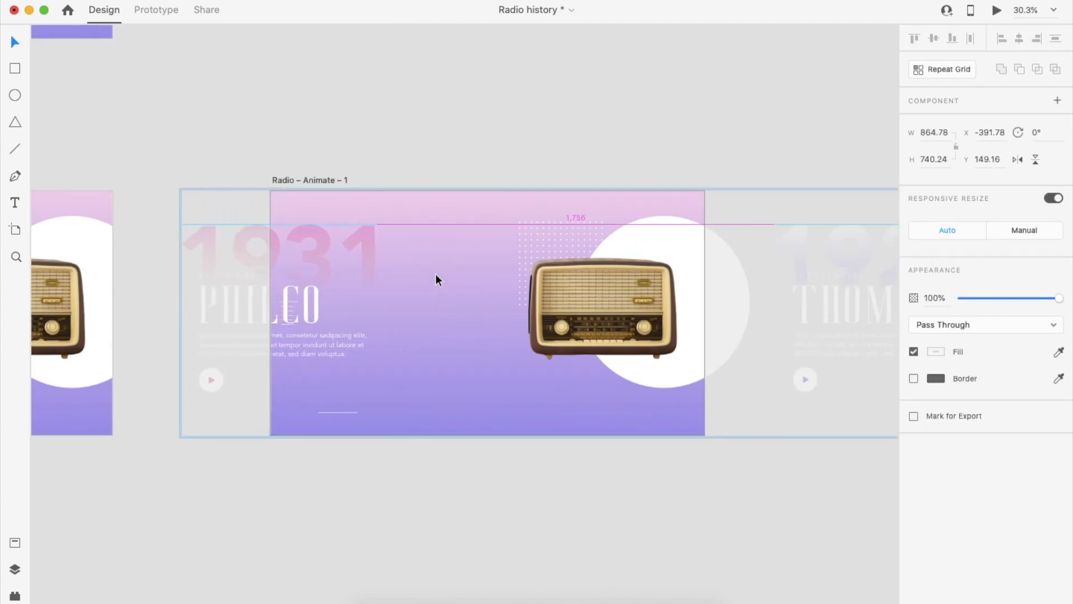
{"action": "key", "text": "shift+Left"}
{"action": "key", "text": "shift+Left"}
{"action": "key", "text": "shift+Left"}
{"action": "key", "text": "shift+Left"}
{"action": "key", "text": "shift+Left"}
{"action": "key", "text": "shift+Left"}
{"action": "key", "text": "shift+Left"}
{"action": "key", "text": "shift+Left"}
{"action": "key", "text": "shift+Left"}
{"action": "key", "text": "shift+Left"}
{"action": "key", "text": "shift+Left"}
{"action": "key", "text": "shift+Left"}
{"action": "key", "text": "shift+Left"}
{"action": "key", "text": "shift+Left"}
{"action": "key", "text": "shift+Left"}
{"action": "key", "text": "shift+Left"}
{"action": "key", "text": "shift+Left"}
{"action": "key", "text": "shift+Left"}
{"action": "key", "text": "shift+Left"}
{"action": "key", "text": "shift+Left"}
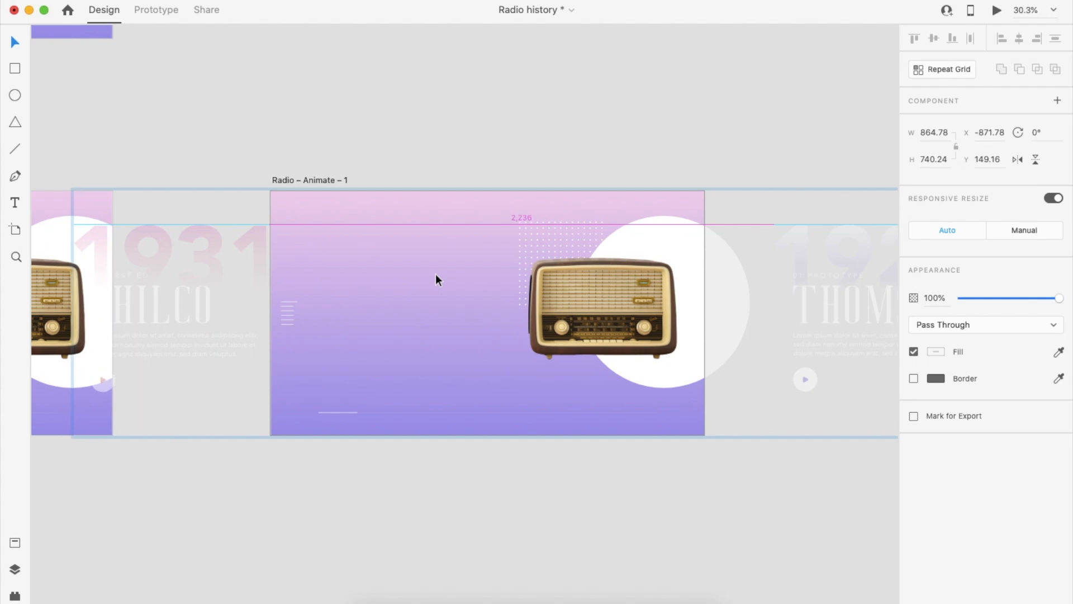
- Shift the PHILCO text group on Radio – Animate – 1 farther left and move that artboard farther right from the original
{"action": "key", "text": "shift+Left"}
{"action": "key", "text": "shift+Left"}
{"action": "key", "text": "shift+Left"}
{"action": "key", "text": "shift+Left"}
{"action": "key", "text": "shift+Left"}
{"action": "key", "text": "shift+Left"}
{"action": "key", "text": "shift+Left"}
{"action": "key", "text": "shift+Left"}
{"action": "left_click_drag", "start_coordinate": [331, 181], "coordinate": [535, 180]}
- Offset only the 1931 numerals of the Radio – Animate – 1 PHILCO text farther left, to X -1341.78
{"action": "scroll", "coordinate": [663, 313], "scroll_direction": "right", "scroll_amount": 2}
{"action": "double_click", "coordinate": [685, 316]}
{"action": "double_click", "coordinate": [356, 238]}
{"action": "double_click", "coordinate": [355, 232]}
{"action": "key", "text": "shift+Left"}
{"action": "key", "text": "shift+Left"}
{"action": "key", "text": "shift+Left"}
{"action": "key", "text": "shift+Left"}
{"action": "key", "text": "shift+Left"}
{"action": "key", "text": "shift+Left"}
{"action": "key", "text": "shift+Left"}
{"action": "key", "text": "shift+Left"}
{"action": "key", "text": "shift+Left"}
{"action": "key", "text": "shift+Left"}
{"action": "key", "text": "shift+Left"}
{"action": "key", "text": "shift+Left"}
{"action": "key", "text": "shift+Left"}
{"action": "key", "text": "shift+Left"}
{"action": "key", "text": "shift+Left"}
{"action": "key", "text": "shift+Left"}
{"action": "key", "text": "shift+Left"}
{"action": "key", "text": "shift+Left"}
{"action": "key", "text": "shift+Left"}
{"action": "key", "text": "shift+Left"}
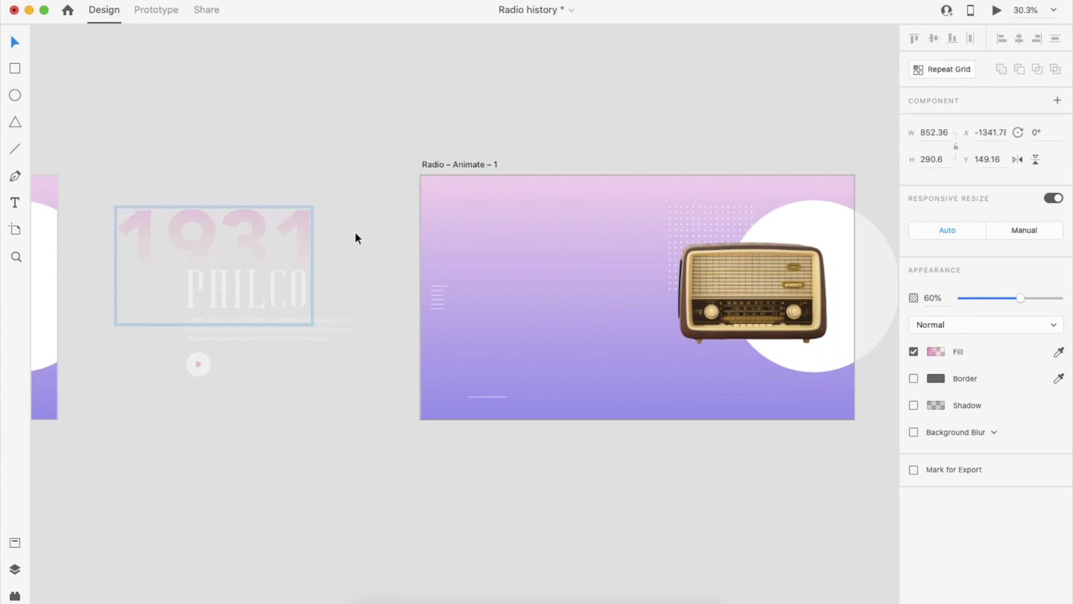
- Shift the play button below the off-artboard PHILCO text on Radio – Animate – 1 to the right
{"action": "left_click", "coordinate": [243, 258]}
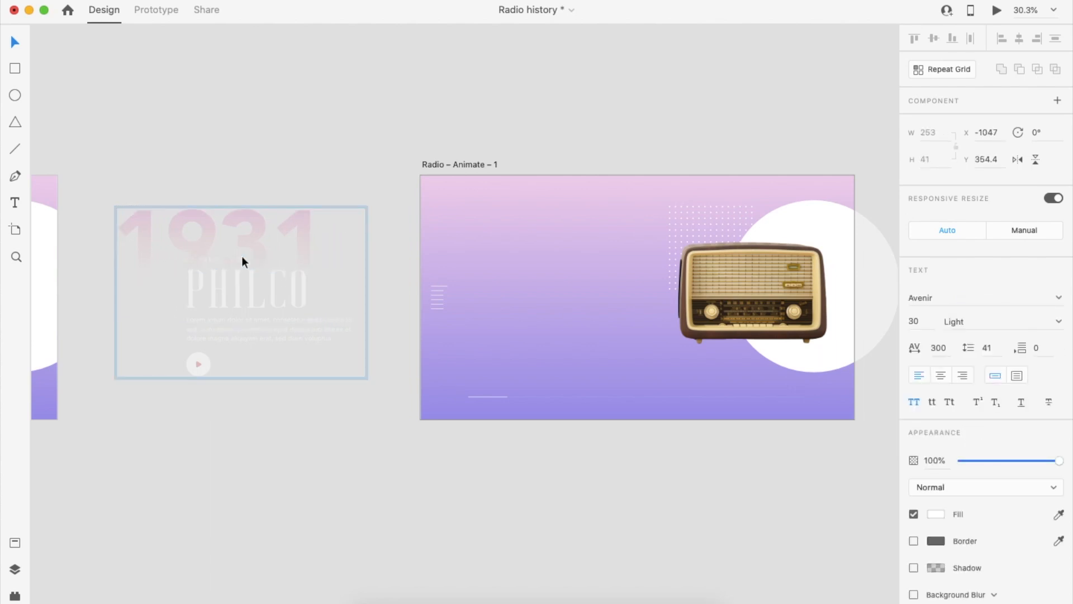
{"action": "left_click", "coordinate": [198, 365]}
{"action": "key", "text": "shift+Right"}
{"action": "key", "text": "shift+Right"}
{"action": "key", "text": "shift+Right"}
{"action": "key", "text": "shift+Right"}
{"action": "key", "text": "shift+Right"}
{"action": "key", "text": "shift+Right"}
{"action": "key", "text": "shift+Right"}
{"action": "key", "text": "shift+Right"}
{"action": "key", "text": "shift+Right"}
{"action": "key", "text": "shift+Right"}
{"action": "key", "text": "shift+Right"}
{"action": "key", "text": "shift+Right"}
{"action": "key", "text": "shift+Right"}
{"action": "key", "text": "shift+Right"}
{"action": "key", "text": "shift+Right"}
{"action": "key", "text": "shift+Right"}
{"action": "key", "text": "shift+Right"}
- Shift the description paragraph under the off-artboard PHILCO title on Radio – Animate – 1 slightly right and deselect it
{"action": "left_click", "coordinate": [246, 337]}
{"action": "key", "text": "shift+Right"}
{"action": "key", "text": "shift+Right"}
{"action": "key", "text": "shift+Right"}
{"action": "key", "text": "shift+Right"}
{"action": "key", "text": "shift+Right"}
{"action": "key", "text": "shift+Right"}
{"action": "left_click", "coordinate": [396, 437]}
- Move the 1924 THOMSON text group horizontally onto the Radio – Animate – 1 artboard, to X 119
{"action": "scroll", "coordinate": [396, 437], "scroll_direction": "right", "scroll_amount": 5}
{"action": "double_click", "coordinate": [668, 294]}
{"action": "left_click", "coordinate": [670, 295]}
{"action": "key", "text": "shift+Left"}
{"action": "key", "text": "shift+Left"}
{"action": "key", "text": "shift+Left"}
{"action": "key", "text": "shift+Left"}
{"action": "key", "text": "shift+Left"}
{"action": "key", "text": "shift+Left"}
{"action": "key", "text": "shift+Left"}
{"action": "key", "text": "shift+Left"}
{"action": "key", "text": "shift+Left"}
{"action": "key", "text": "shift+Left"}
{"action": "key", "text": "shift+Left"}
{"action": "key", "text": "shift+Left"}
{"action": "key", "text": "shift+Left"}
{"action": "key", "text": "shift+Left"}
{"action": "key", "text": "shift+Left"}
{"action": "key", "text": "shift+Left"}
{"action": "key", "text": "shift+Left"}
{"action": "key", "text": "shift+Left"}
{"action": "key", "text": "shift+Left"}
{"action": "key", "text": "shift+Left"}
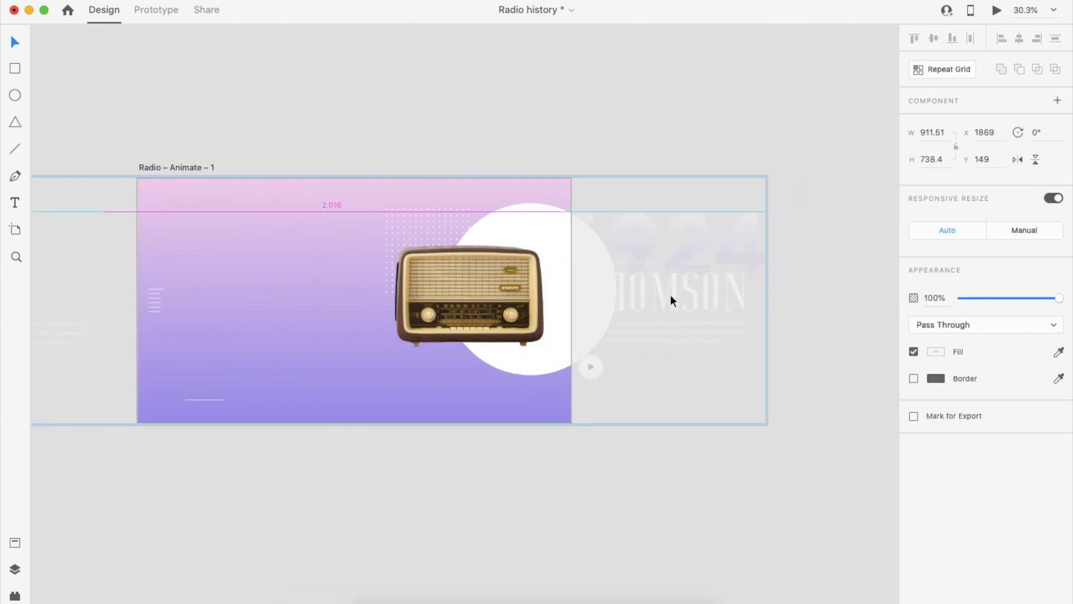
{"action": "key", "text": "shift+Left"}
{"action": "key", "text": "shift+Left"}
{"action": "key", "text": "shift+Left"}
{"action": "key", "text": "shift+Left"}
{"action": "key", "text": "shift+Left"}
{"action": "key", "text": "shift+Left"}
{"action": "key", "text": "shift+Left"}
{"action": "key", "text": "shift+Left"}
{"action": "key", "text": "shift+Left"}
{"action": "key", "text": "shift+Left"}
{"action": "key", "text": "shift+Left"}
{"action": "key", "text": "shift+Left"}
{"action": "key", "text": "shift+Left"}
{"action": "key", "text": "shift+Left"}
{"action": "key", "text": "shift+Left"}
{"action": "key", "text": "shift+Left"}
{"action": "key", "text": "shift+Left"}
{"action": "key", "text": "shift+Left"}
{"action": "key", "text": "shift+Left"}
{"action": "key", "text": "shift+Left"}
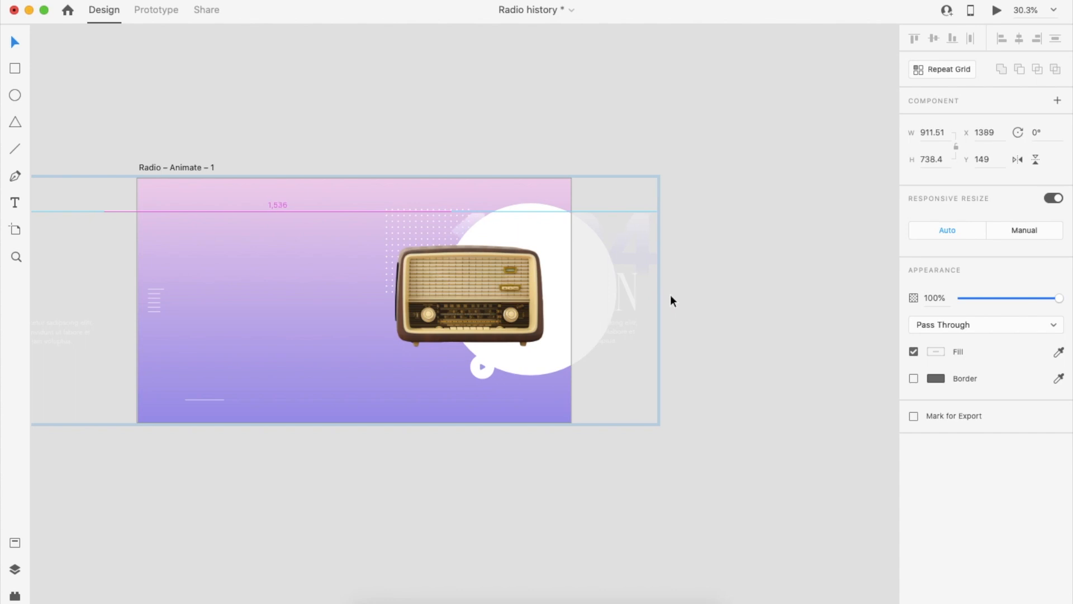
{"action": "key", "text": "shift+Left"}
{"action": "key", "text": "shift+Left"}
{"action": "key", "text": "shift+Left"}
{"action": "key", "text": "shift+Left"}
{"action": "key", "text": "shift+Left"}
{"action": "key", "text": "shift+Left"}
{"action": "key", "text": "shift+Left"}
{"action": "key", "text": "shift+Left"}
{"action": "key", "text": "shift+Left"}
{"action": "key", "text": "shift+Left"}
{"action": "key", "text": "shift+Left"}
{"action": "key", "text": "shift+Left"}
{"action": "key", "text": "shift+Left"}
{"action": "key", "text": "shift+Left"}
{"action": "key", "text": "shift+Left"}
{"action": "key", "text": "shift+Left"}
{"action": "key", "text": "shift+Left"}
{"action": "key", "text": "shift+Left"}
{"action": "key", "text": "shift+Left"}
{"action": "key", "text": "shift+Left"}
{"action": "key", "text": "shift+Left"}
{"action": "key", "text": "shift+Left"}
{"action": "key", "text": "shift+Left"}
{"action": "key", "text": "shift+Left"}
{"action": "key", "text": "shift+Left"}
{"action": "key", "text": "shift+Left"}
{"action": "key", "text": "shift+Left"}
{"action": "key", "text": "shift+Left"}
{"action": "key", "text": "shift+Left"}
{"action": "key", "text": "shift+Left"}
{"action": "key", "text": "shift+Left"}
{"action": "key", "text": "shift+Left"}
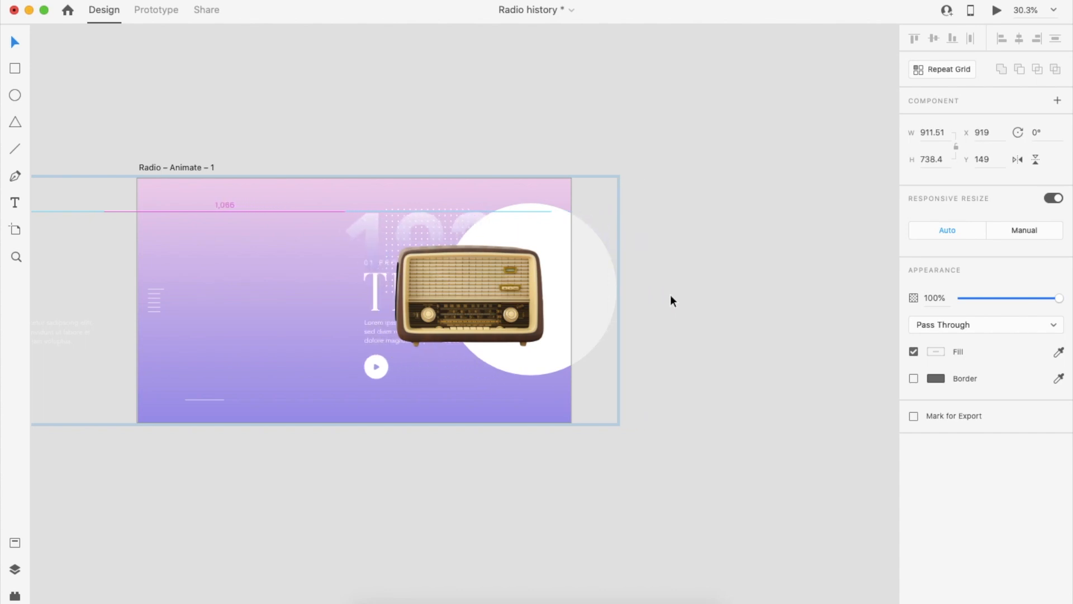
{"action": "key", "text": "shift+Left"}
{"action": "key", "text": "shift+Left"}
{"action": "key", "text": "shift+Left"}
{"action": "key", "text": "shift+Left"}
{"action": "key", "text": "shift+Left"}
{"action": "key", "text": "shift+Left"}
{"action": "key", "text": "shift+Left"}
{"action": "key", "text": "shift+Left"}
{"action": "key", "text": "shift+Left"}
{"action": "key", "text": "shift+Left"}
{"action": "key", "text": "shift+Left"}
{"action": "key", "text": "shift+Left"}
{"action": "key", "text": "shift+Left"}
{"action": "key", "text": "shift+Left"}
{"action": "key", "text": "shift+Left"}
{"action": "key", "text": "shift+Left"}
{"action": "key", "text": "shift+Left"}
{"action": "key", "text": "shift+Left"}
{"action": "key", "text": "shift+Left"}
{"action": "key", "text": "shift+Left"}
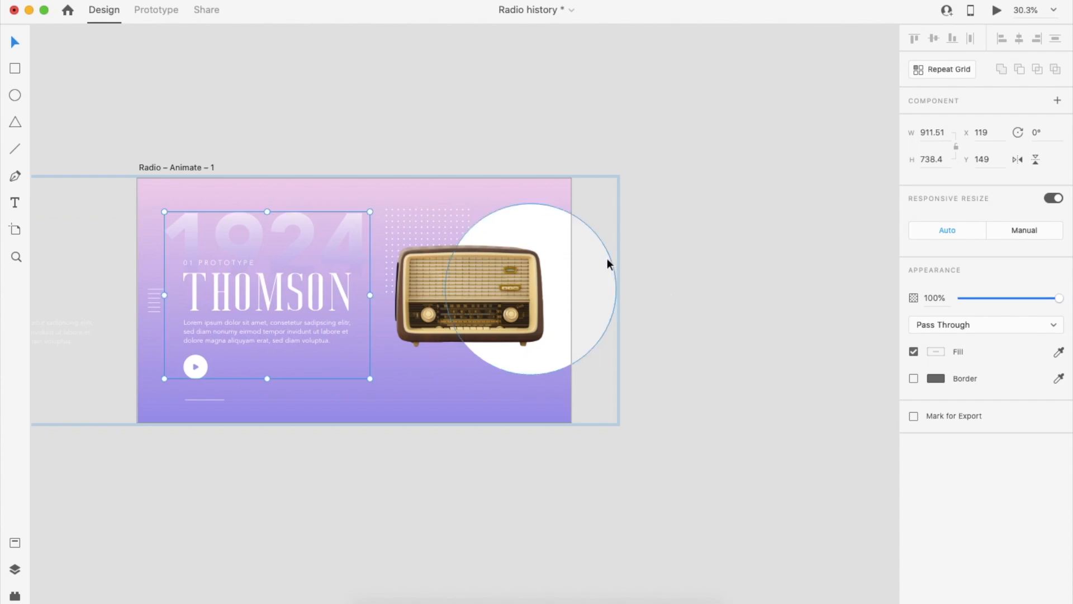
- Shift only the 1924 numerals of the off-artboard THOMSON text on Radio – Animate farther right
{"action": "scroll", "coordinate": [609, 263], "scroll_direction": "left", "scroll_amount": 10}
{"action": "left_click", "coordinate": [373, 268], "text": "super"}
{"action": "left_click", "coordinate": [564, 230], "text": "super"}
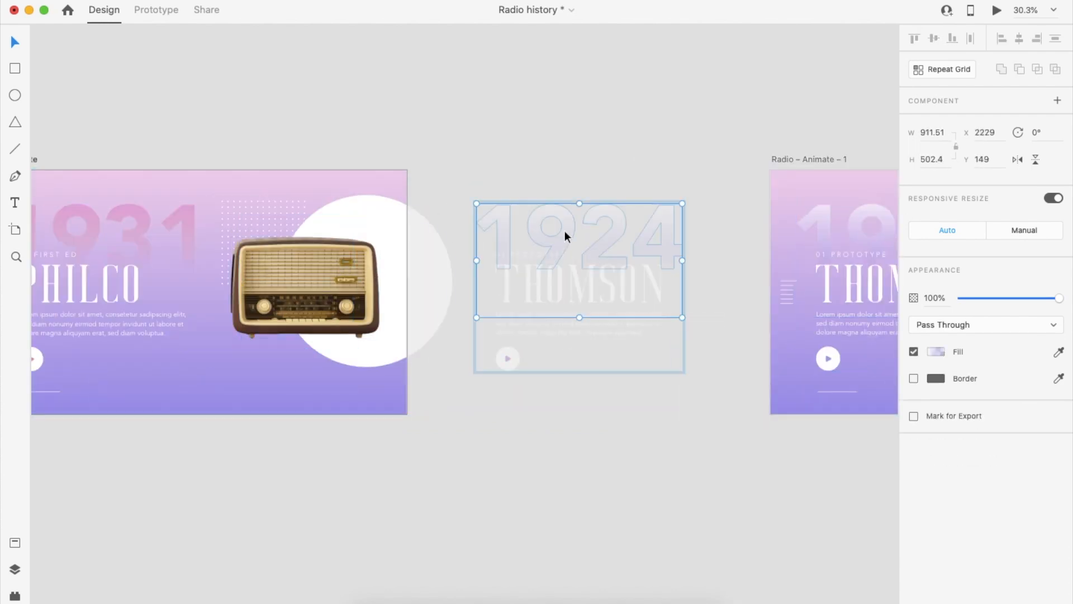
{"action": "left_click", "coordinate": [565, 231], "text": "super"}
{"action": "key", "text": "shift+Right"}
{"action": "key", "text": "shift+Right"}
{"action": "key", "text": "shift+Right"}
{"action": "key", "text": "shift+Right"}
{"action": "key", "text": "shift+Right"}
{"action": "key", "text": "shift+Right"}
{"action": "key", "text": "shift+Right"}
{"action": "key", "text": "shift+Right"}
{"action": "key", "text": "shift+Right"}
{"action": "key", "text": "shift+Right"}
{"action": "key", "text": "shift+Right"}
{"action": "key", "text": "shift+Right"}
{"action": "key", "text": "shift+Right"}
{"action": "key", "text": "shift+Right"}
{"action": "key", "text": "shift+Right"}
{"action": "key", "text": "shift+Right"}
{"action": "key", "text": "shift+Right"}
- Shift the THOMSON title of the off-artboard text on Radio – Animate slightly left
{"action": "left_click", "coordinate": [554, 255], "text": "super"}
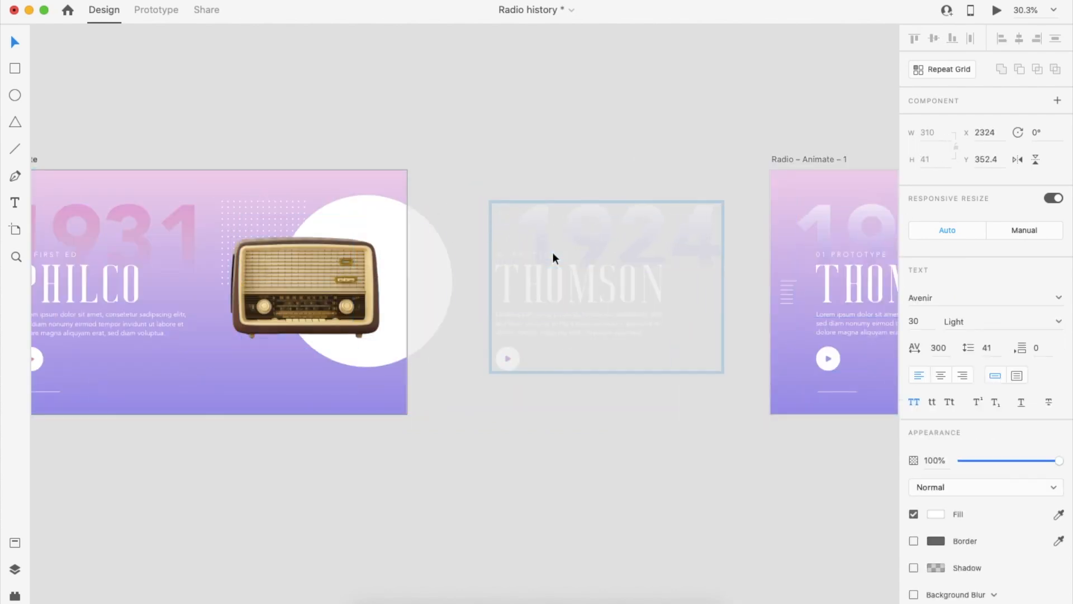
{"action": "left_click", "coordinate": [608, 285]}
{"action": "left_click", "coordinate": [607, 281], "text": "super"}
{"action": "key", "text": "shift+Left"}
{"action": "key", "text": "shift+Left"}
{"action": "key", "text": "shift+Left"}
{"action": "key", "text": "shift+Left"}
{"action": "key", "text": "shift+Left"}
{"action": "key", "text": "shift+Left"}
{"action": "key", "text": "shift+Left"}
{"action": "key", "text": "shift+Left"}
- Shift the description paragraph under the off-artboard THOMSON title on Radio – Animate to the left
{"action": "left_click", "coordinate": [575, 333], "text": "super"}
{"action": "key", "text": "shift+Left"}
{"action": "key", "text": "shift+Left"}
{"action": "key", "text": "shift+Left"}
{"action": "key", "text": "shift+Left"}
{"action": "key", "text": "shift+Left"}
{"action": "key", "text": "shift+Left"}
{"action": "key", "text": "shift+Left"}
{"action": "key", "text": "shift+Left"}
{"action": "key", "text": "shift+Left"}
{"action": "key", "text": "shift+Left"}
{"action": "key", "text": "shift+Left"}
{"action": "key", "text": "shift+Left"}
{"action": "key", "text": "shift+Left"}
{"action": "key", "text": "shift+Left"}
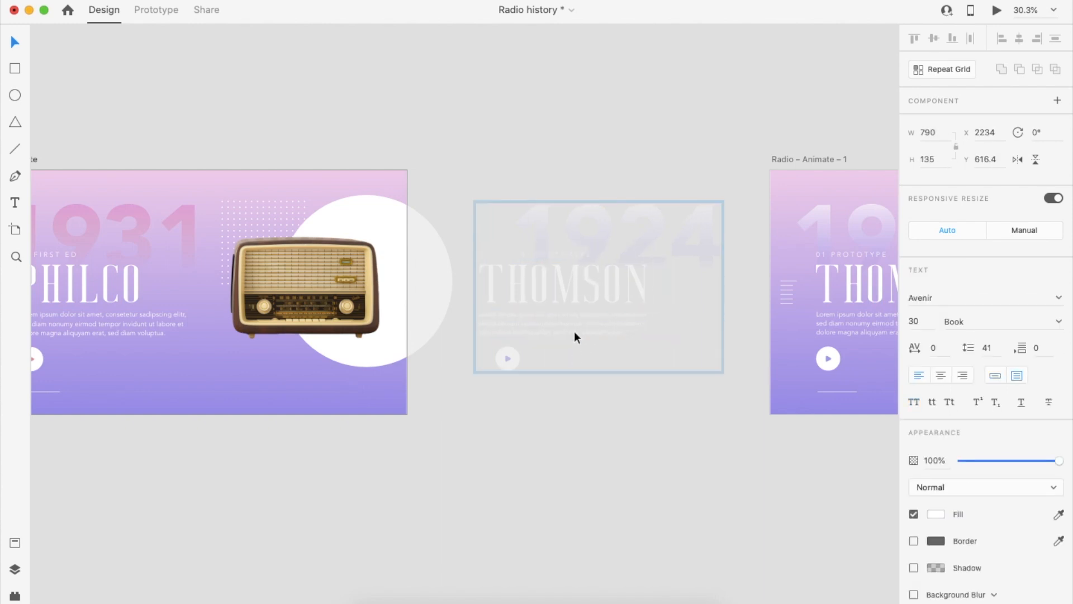
- Shift the play button below the off-artboard THOMSON text on Radio – Animate to the left and deselect it
{"action": "left_click", "coordinate": [516, 354], "text": "super"}
{"action": "key", "text": "shift+Left"}
{"action": "key", "text": "shift+Left"}
{"action": "key", "text": "shift+Left"}
{"action": "key", "text": "shift+Left"}
{"action": "key", "text": "shift+Left"}
{"action": "key", "text": "shift+Left"}
{"action": "key", "text": "shift+Left"}
{"action": "key", "text": "shift+Left"}
{"action": "key", "text": "shift+Left"}
{"action": "left_click", "coordinate": [539, 435]}
- Slide the THOMSON radio image out of view to the right on Radio – Animate – 1 and bring the PHILCO radio image into its place
{"action": "scroll", "coordinate": [539, 435], "scroll_direction": "down", "scroll_amount": 1}
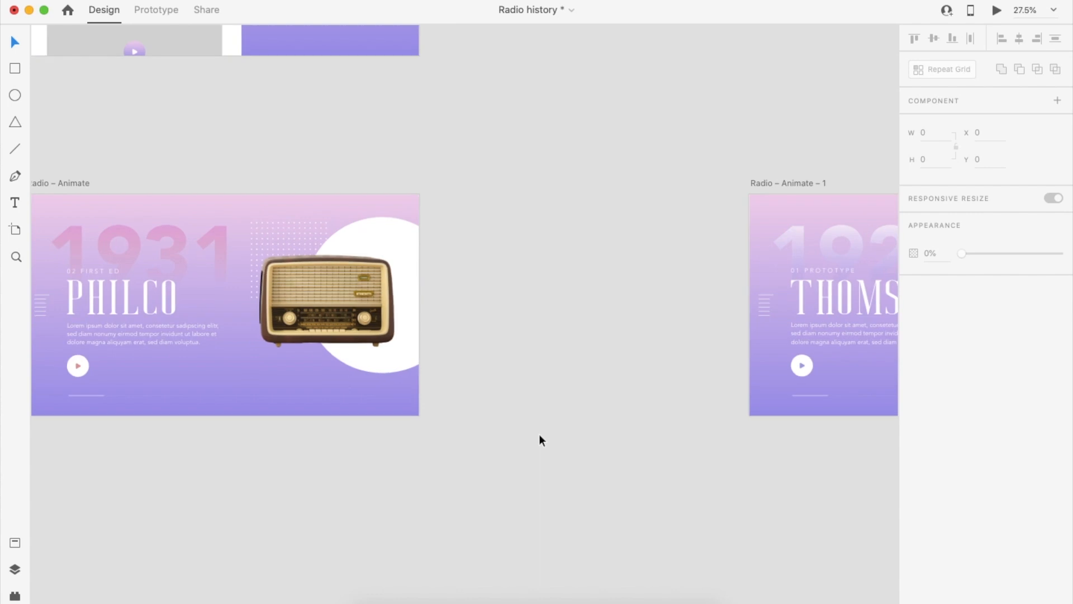
{"action": "scroll", "coordinate": [539, 435], "scroll_direction": "right", "scroll_amount": 7}
{"action": "left_click", "coordinate": [659, 310], "text": "super"}
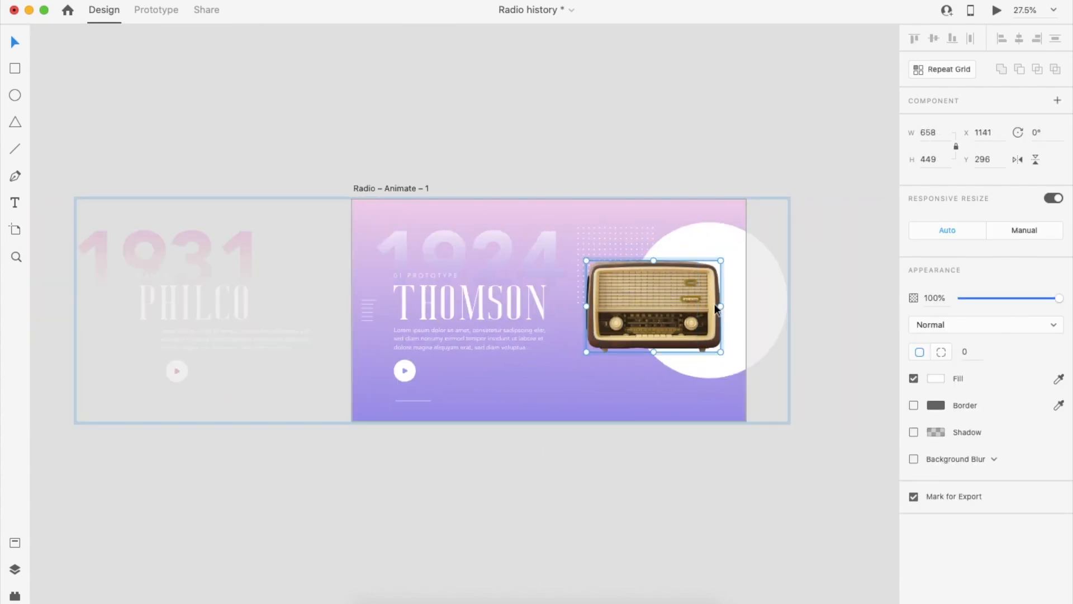
{"action": "left_click_drag", "start_coordinate": [714, 303], "coordinate": [851, 302]}
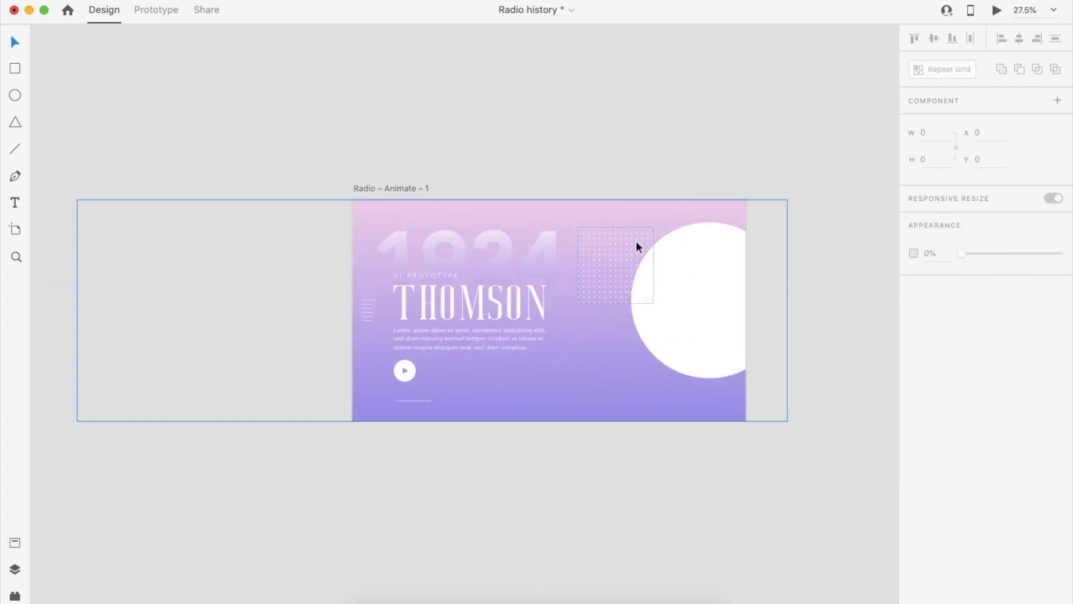
{"action": "left_click_drag", "start_coordinate": [618, 275], "coordinate": [606, 300]}
{"action": "left_click", "coordinate": [668, 123]}
- Link the Radio – Animate artboard to Radio – Animate – 1 with a Tap trigger and the Auto-Animate action
{"action": "scroll", "coordinate": [298, 203], "scroll_direction": "down", "scroll_amount": 4}
{"action": "scroll", "coordinate": [169, 242], "scroll_direction": "left", "scroll_amount": 4}
{"action": "left_click", "coordinate": [170, 242]}
{"action": "left_click", "coordinate": [151, 10]}
{"action": "left_click", "coordinate": [367, 384]}
{"action": "left_click", "coordinate": [131, 172]}
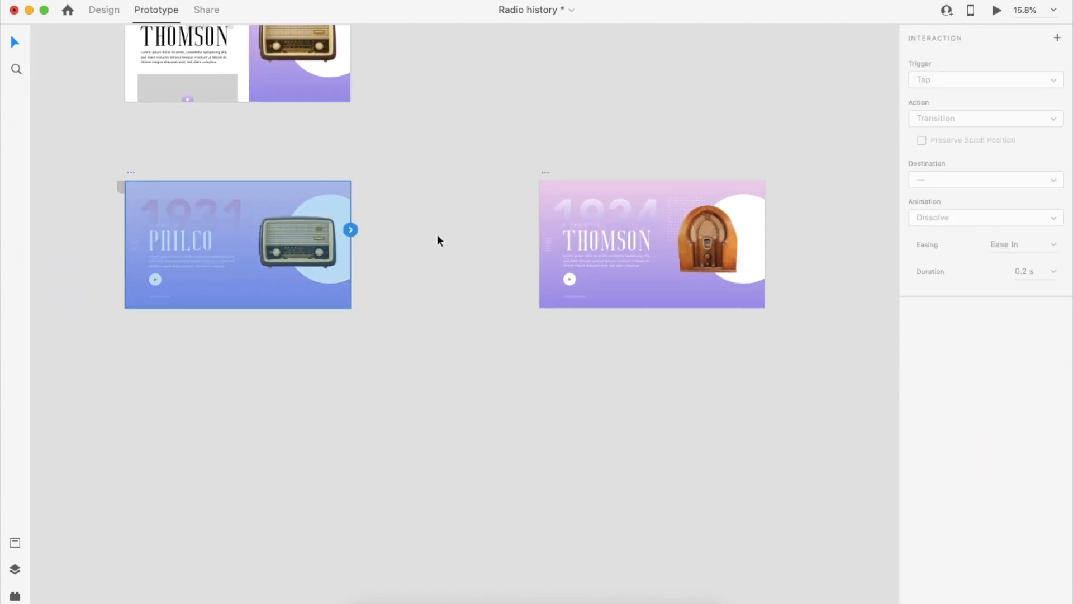
{"action": "left_click_drag", "start_coordinate": [352, 233], "coordinate": [536, 244]}
{"action": "left_click", "coordinate": [987, 80]}
{"action": "left_click", "coordinate": [939, 56]}
{"action": "left_click", "coordinate": [992, 116]}
{"action": "left_click", "coordinate": [988, 117]}
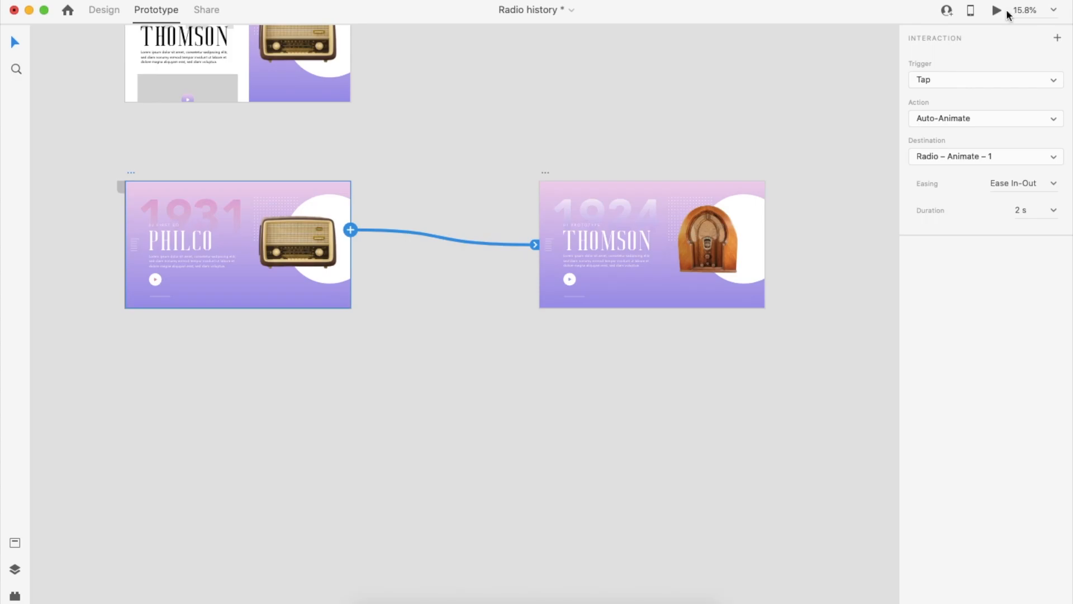
- Preview the tap transition from Radio – Animate to Radio – Animate – 1 and close the preview
{"action": "left_click", "coordinate": [998, 10]}
{"action": "left_click", "coordinate": [690, 304]}
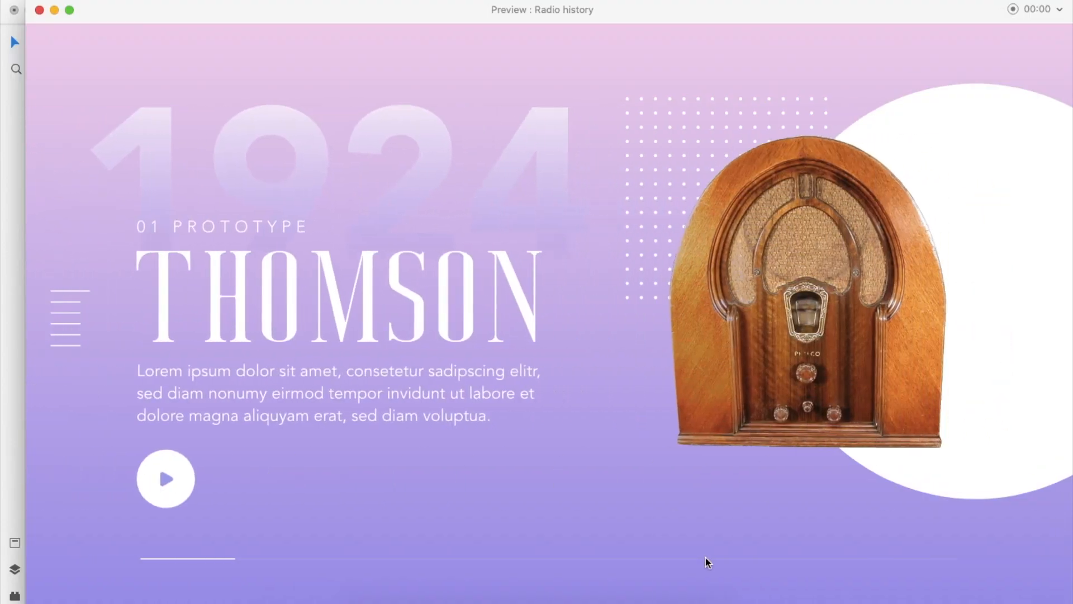
{"action": "left_click", "coordinate": [39, 10]}
- Adjust the easing of the transition to Radio – Animate – 1 and play it in the preview
{"action": "left_click", "coordinate": [1051, 183]}
{"action": "left_click", "coordinate": [1015, 257]}
{"action": "left_click", "coordinate": [998, 10]}
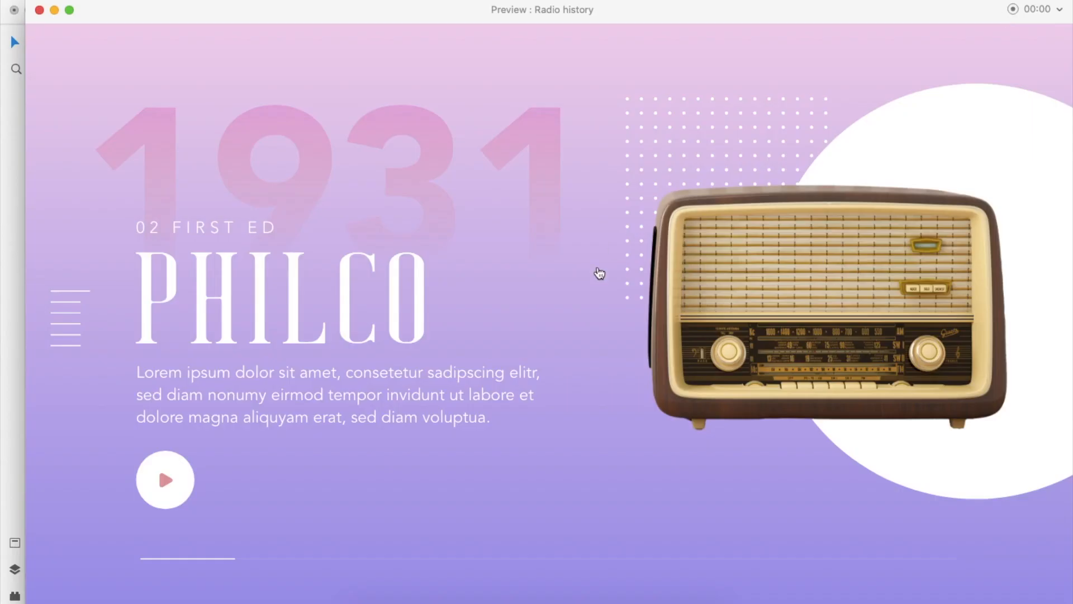
{"action": "left_click", "coordinate": [596, 271]}
{"action": "left_click", "coordinate": [39, 10]}
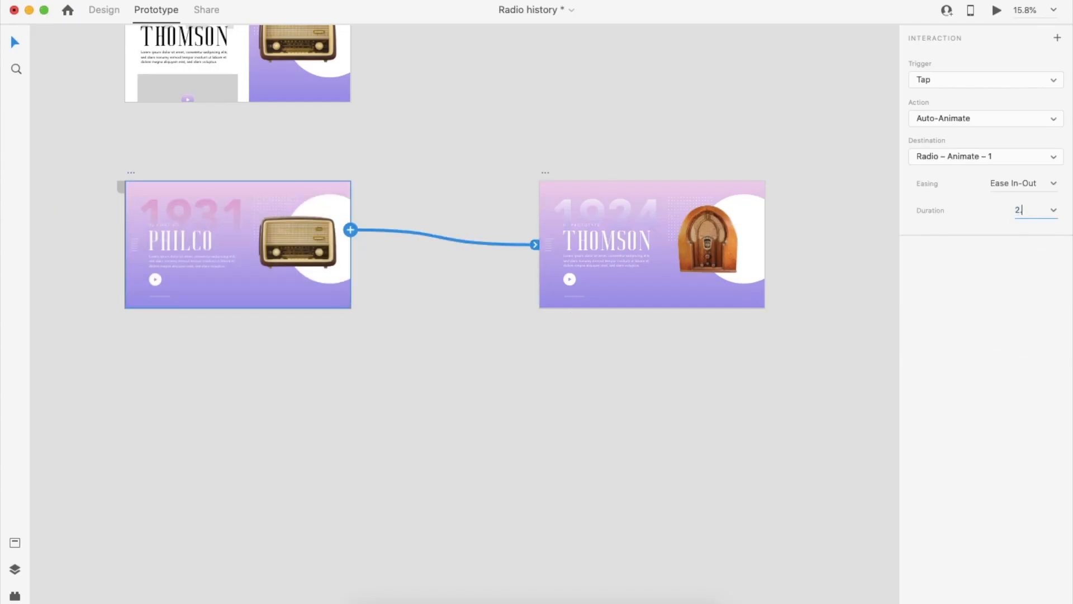
- Edit the duration of the transition to Radio – Animate – 1 and replay it in the preview
{"action": "left_click_drag", "start_coordinate": [535, 245], "coordinate": [332, 221]}
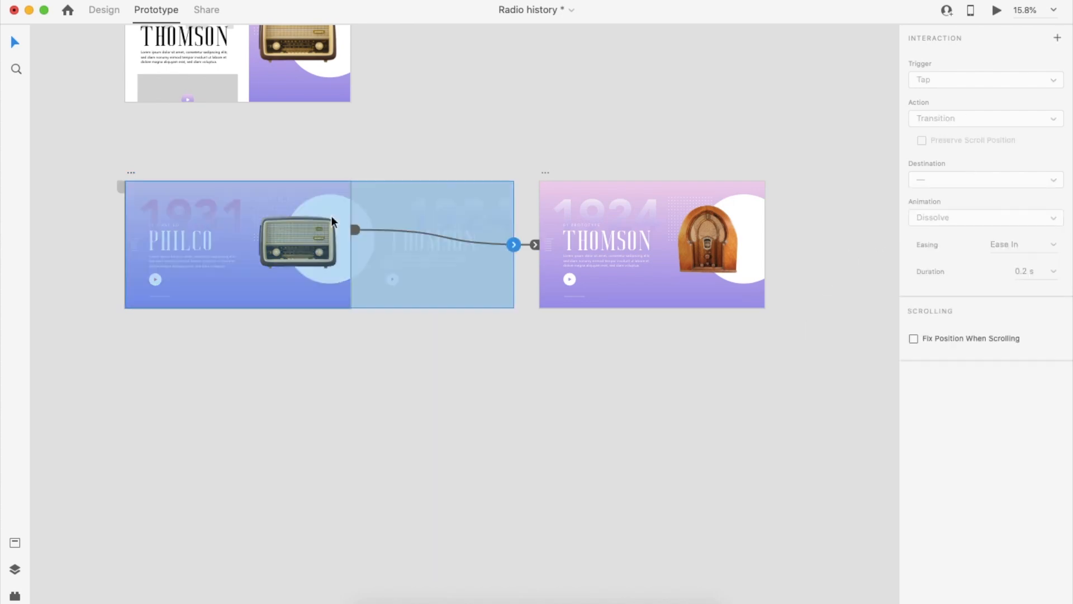
{"action": "left_click", "coordinate": [998, 10]}
{"action": "left_click", "coordinate": [750, 206]}
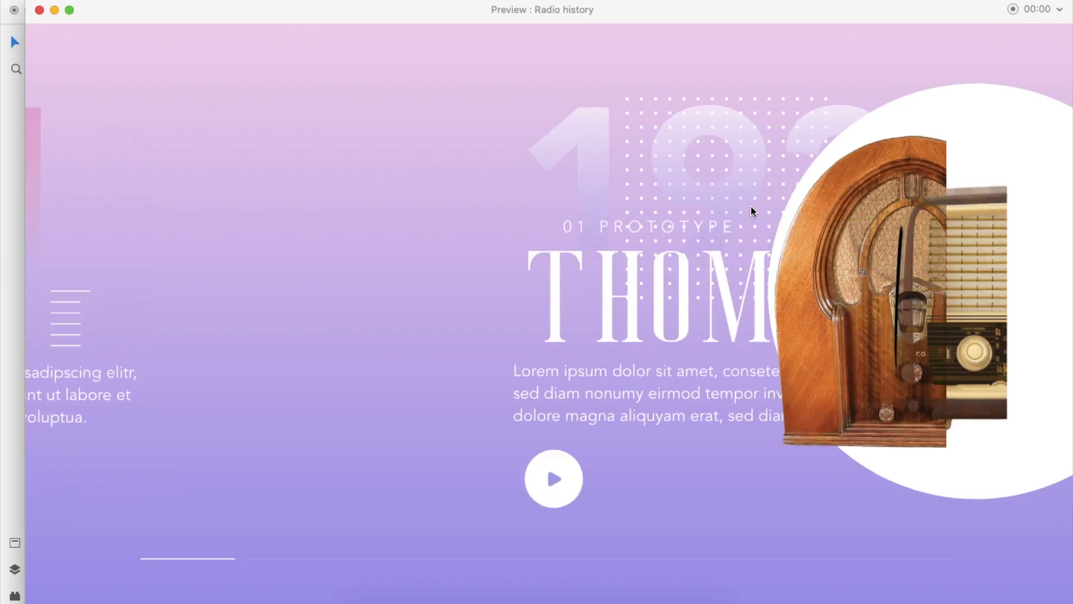
{"action": "left_click", "coordinate": [37, 11]}
- Apply the saved #F8CEEC – #FB8085 gradient to the Radio – Animate – 1 background rectangle and deselect it
{"action": "scroll", "coordinate": [593, 297], "scroll_direction": "up", "scroll_amount": 2}
{"action": "left_click", "coordinate": [576, 235]}
{"action": "left_click", "coordinate": [15, 569]}
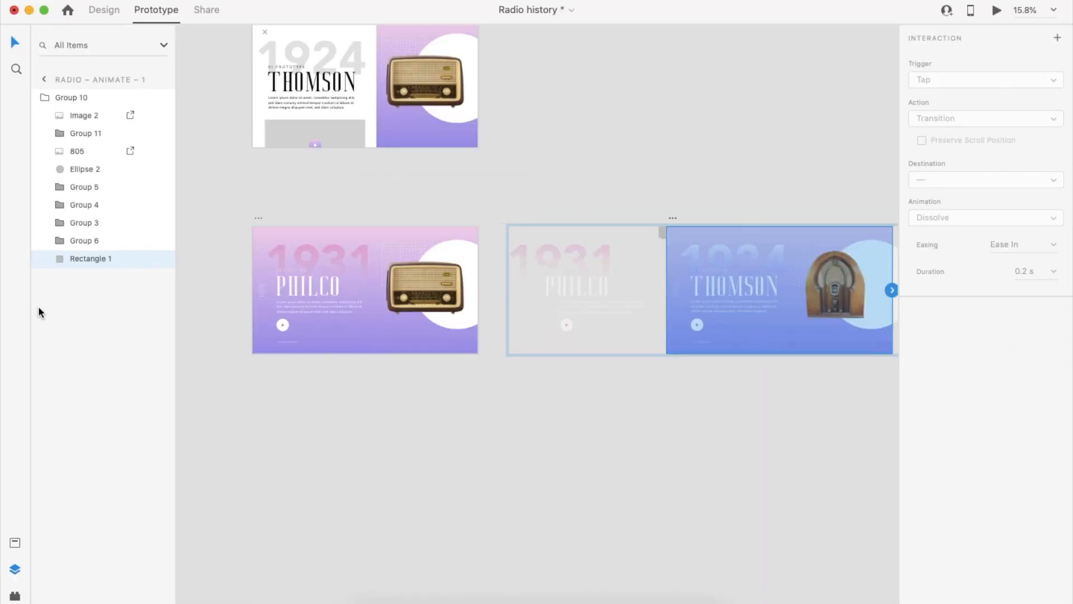
{"action": "left_click", "coordinate": [15, 541]}
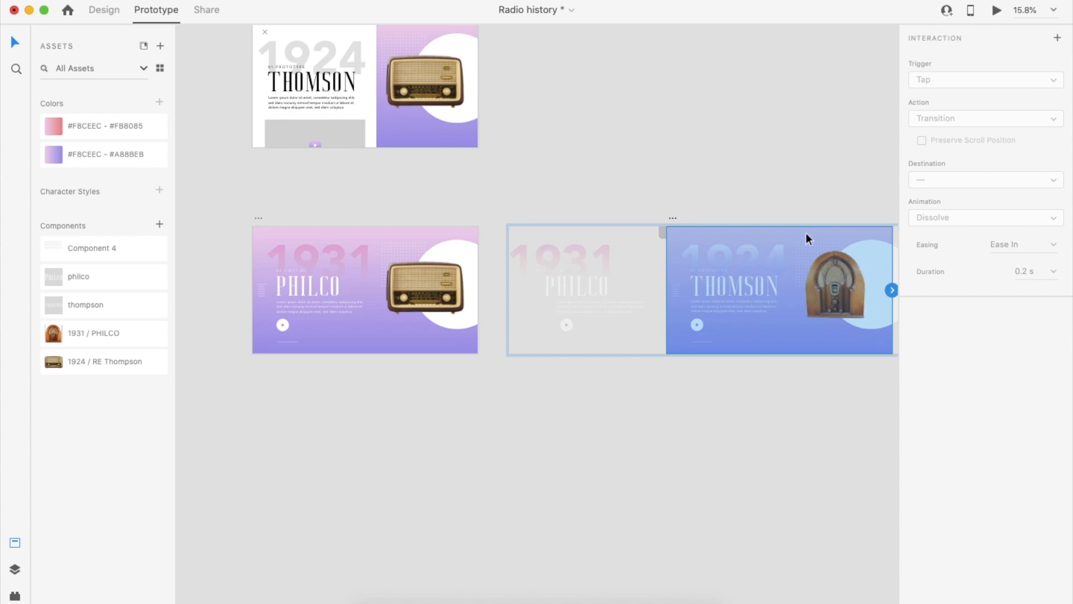
{"action": "left_click", "coordinate": [113, 20]}
{"action": "left_click", "coordinate": [44, 127]}
{"action": "left_click", "coordinate": [675, 164]}
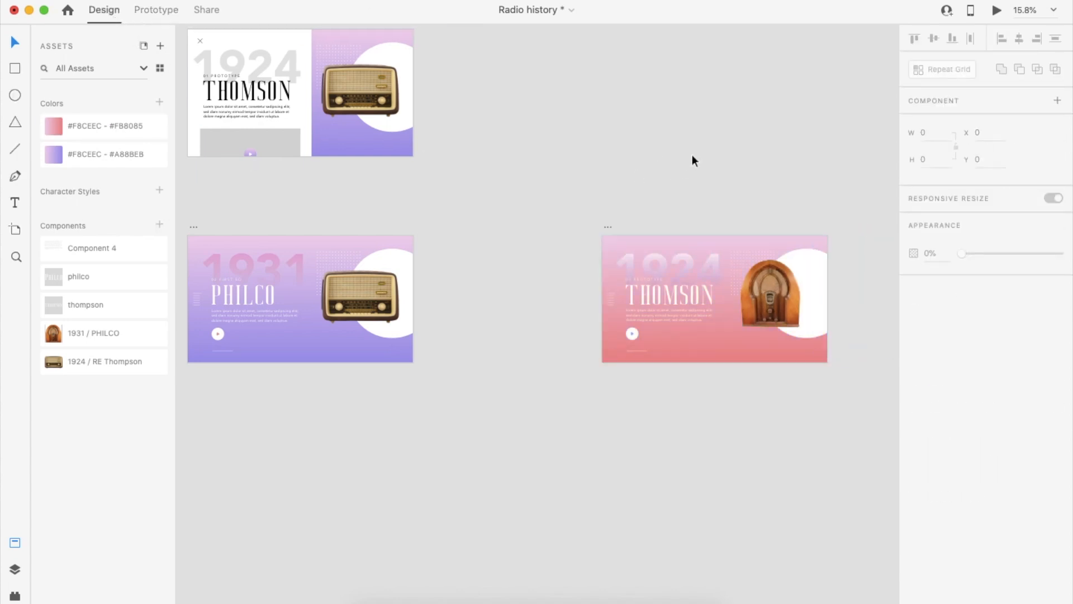
- Preview the transition from Radio – Animate to the red-gradient Radio – Animate – 1 and close the preview
{"action": "scroll", "coordinate": [675, 164], "scroll_direction": "down", "scroll_amount": 1}
{"action": "scroll", "coordinate": [544, 211], "scroll_direction": "up", "scroll_amount": 1}
{"action": "scroll", "coordinate": [678, 287], "scroll_direction": "up", "scroll_amount": 2}
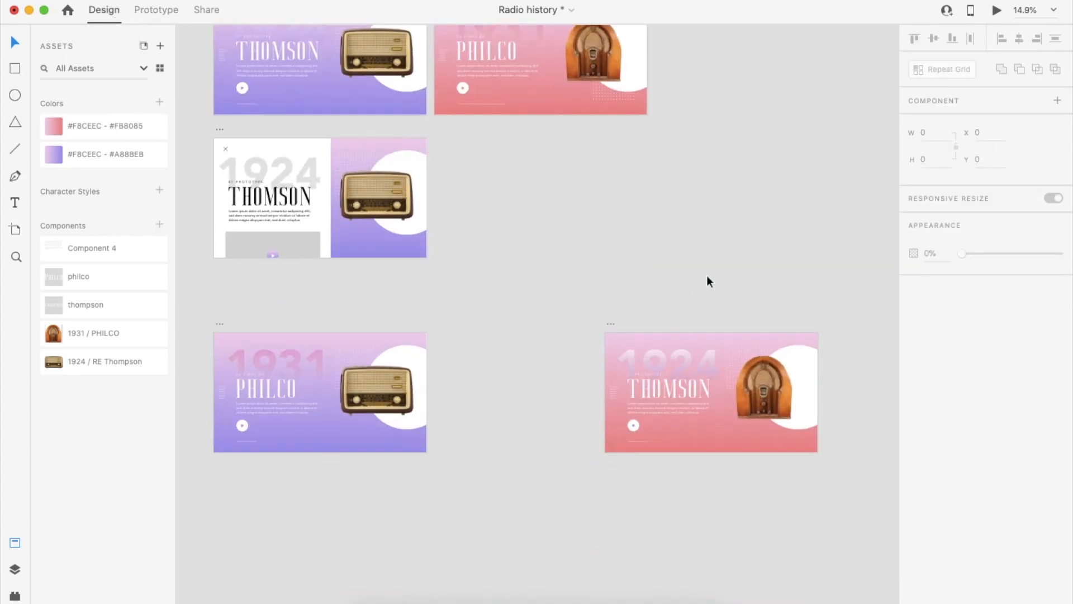
{"action": "left_click", "coordinate": [358, 358]}
{"action": "left_click", "coordinate": [997, 11]}
{"action": "left_click", "coordinate": [782, 258]}
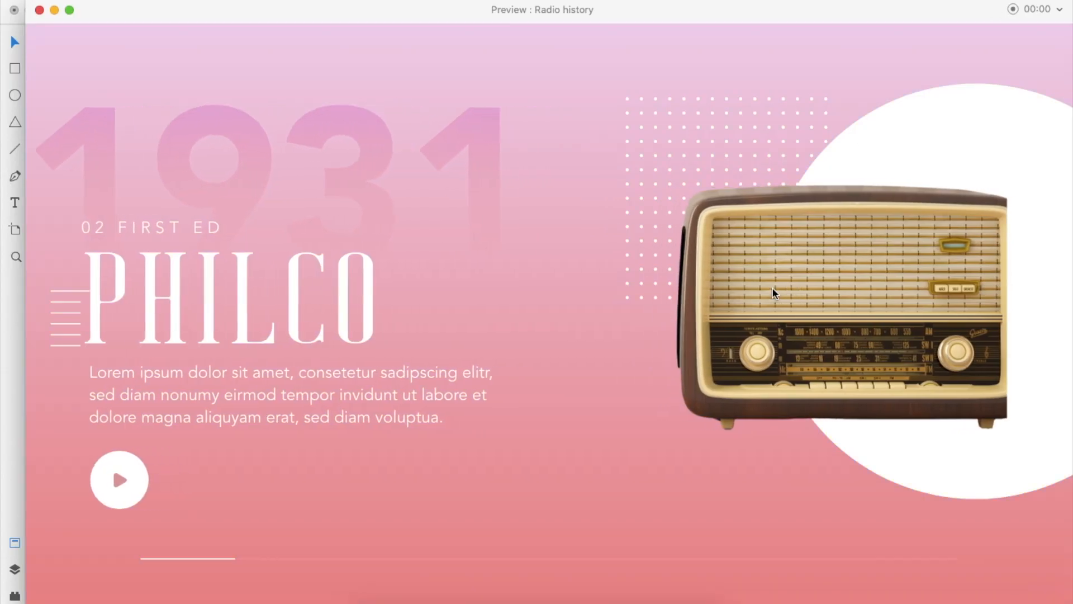
{"action": "left_click", "coordinate": [40, 10]}
- Move the off-artboard THOMSON text group on Radio – Animate left, closer to its artboard
{"action": "left_click", "coordinate": [651, 309]}
{"action": "scroll", "coordinate": [672, 290], "scroll_direction": "down", "scroll_amount": 2}
{"action": "scroll", "coordinate": [518, 289], "scroll_direction": "up", "scroll_amount": 1}
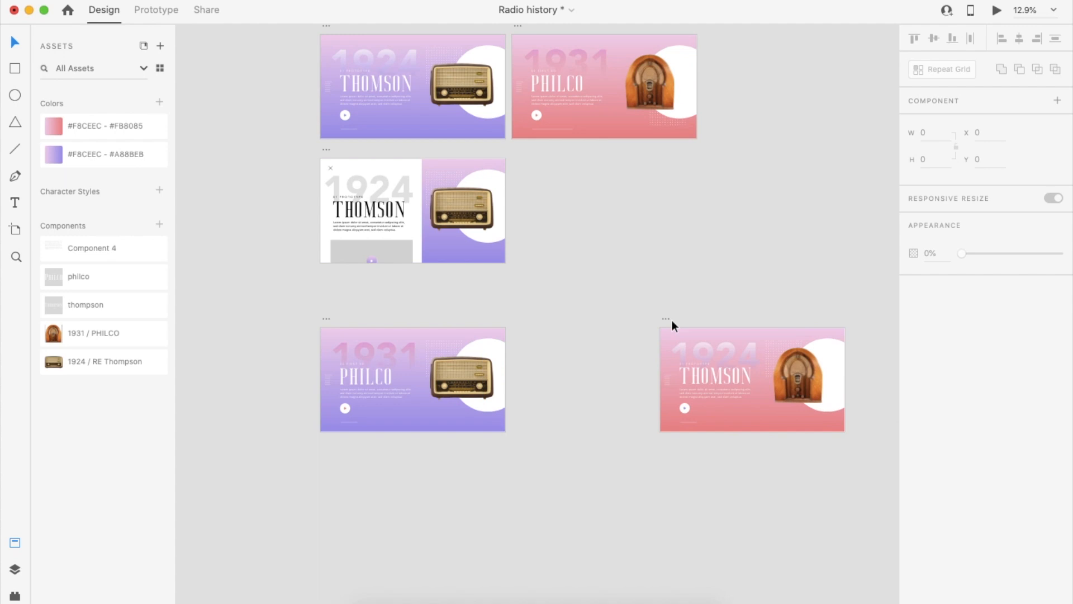
{"action": "left_click", "coordinate": [571, 367]}
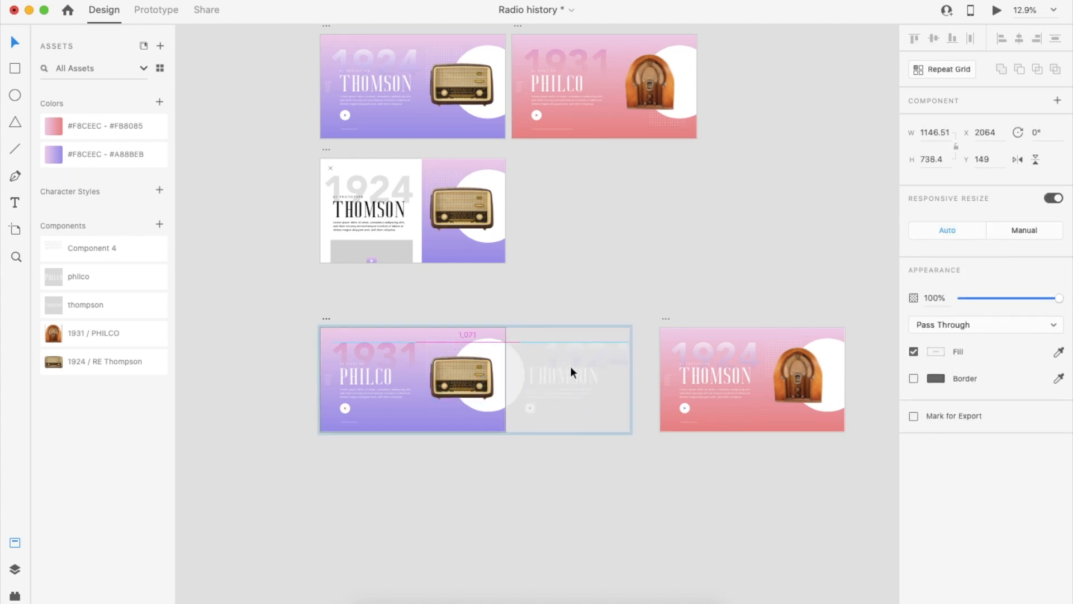
{"action": "double_click", "coordinate": [391, 358]}
- Move the off-artboard PHILCO text group on Radio – Animate – 1 closer to its artboard, to X -1181.78
{"action": "double_click", "coordinate": [706, 360]}
{"action": "left_click", "coordinate": [604, 354]}
{"action": "double_click", "coordinate": [693, 360]}
{"action": "left_click", "coordinate": [606, 367]}
{"action": "left_click", "coordinate": [624, 384]}
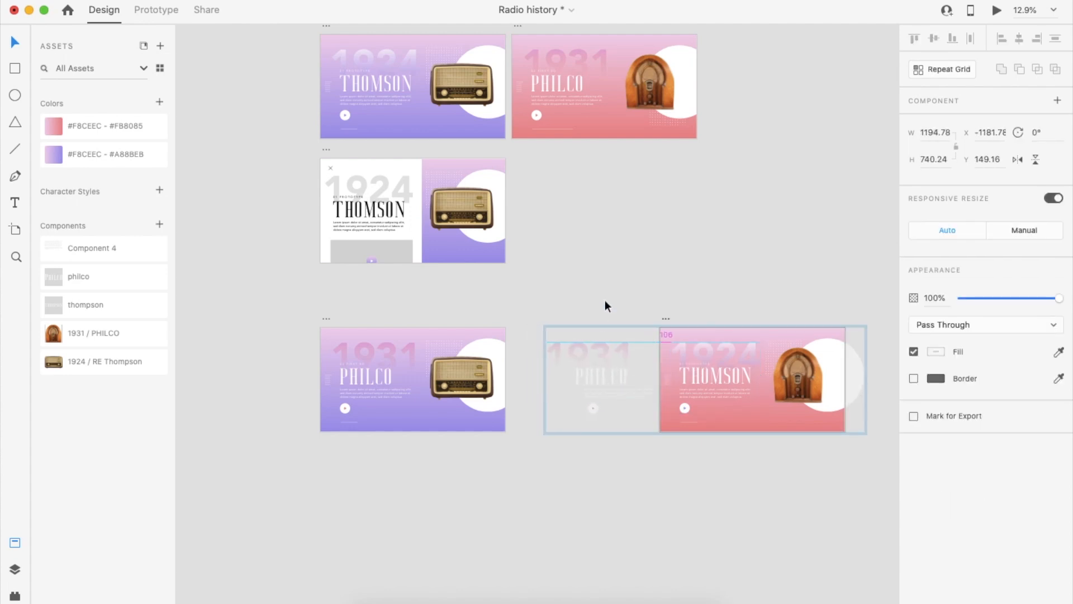
- Preview the transition from Radio – Animate with the repositioned text groups and close the preview
{"action": "left_click", "coordinate": [492, 353]}
{"action": "left_click", "coordinate": [1001, 10]}
{"action": "left_click", "coordinate": [659, 208]}
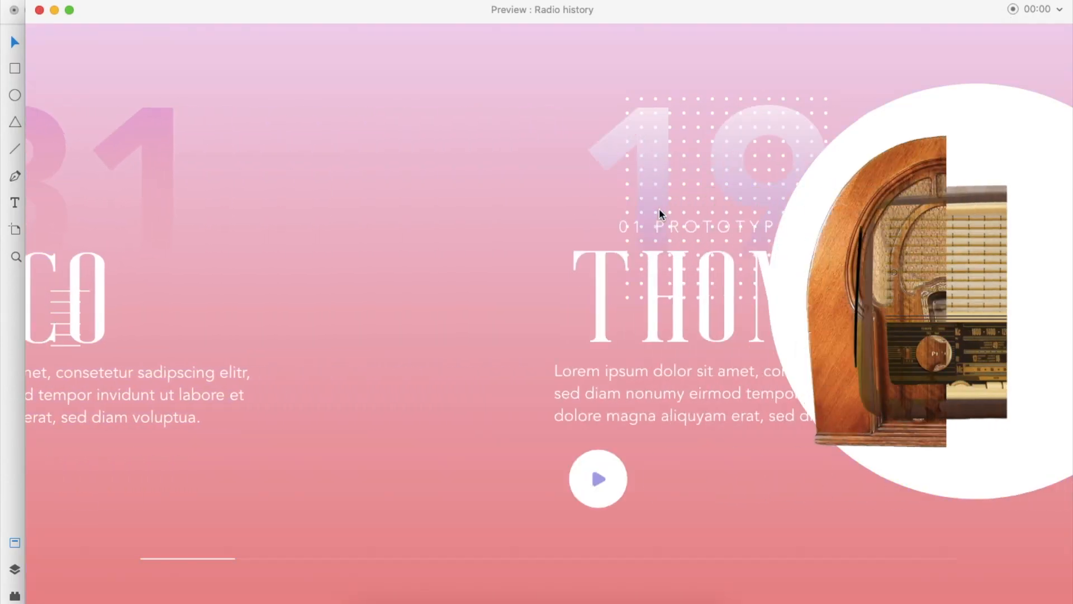
{"action": "left_click", "coordinate": [40, 11]}
- Link the Radio – Animate – 1 artboard back to Radio – Animate in the prototype
{"action": "left_click", "coordinate": [611, 279]}
{"action": "left_click", "coordinate": [721, 377]}
{"action": "left_click", "coordinate": [156, 13]}
{"action": "left_click", "coordinate": [679, 301]}
{"action": "left_click", "coordinate": [666, 319]}
{"action": "left_click_drag", "start_coordinate": [844, 365], "coordinate": [476, 407]}
- Preview the transitions in both directions between Radio – Animate and Radio – Animate – 1, and dismiss the preview
{"action": "left_click", "coordinate": [472, 385]}
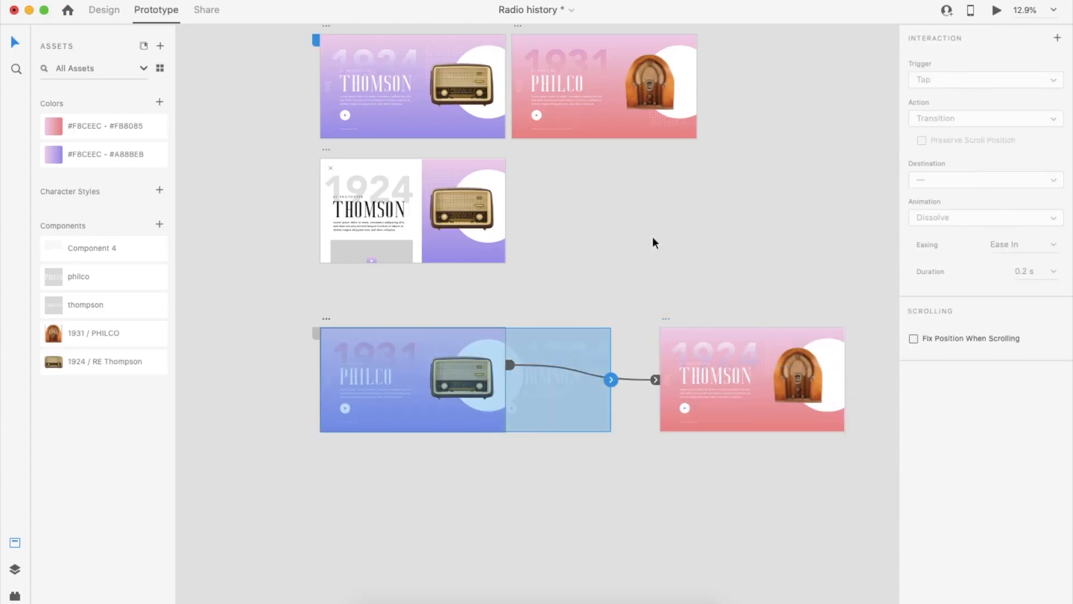
{"action": "left_click", "coordinate": [997, 10]}
{"action": "left_click", "coordinate": [830, 191]}
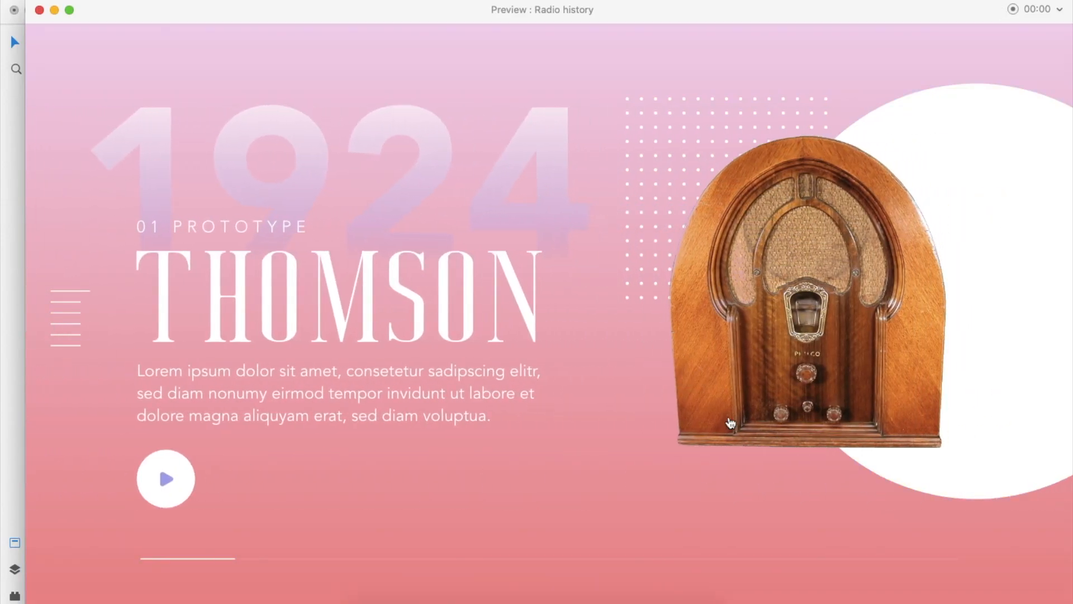
{"action": "left_click", "coordinate": [725, 324]}
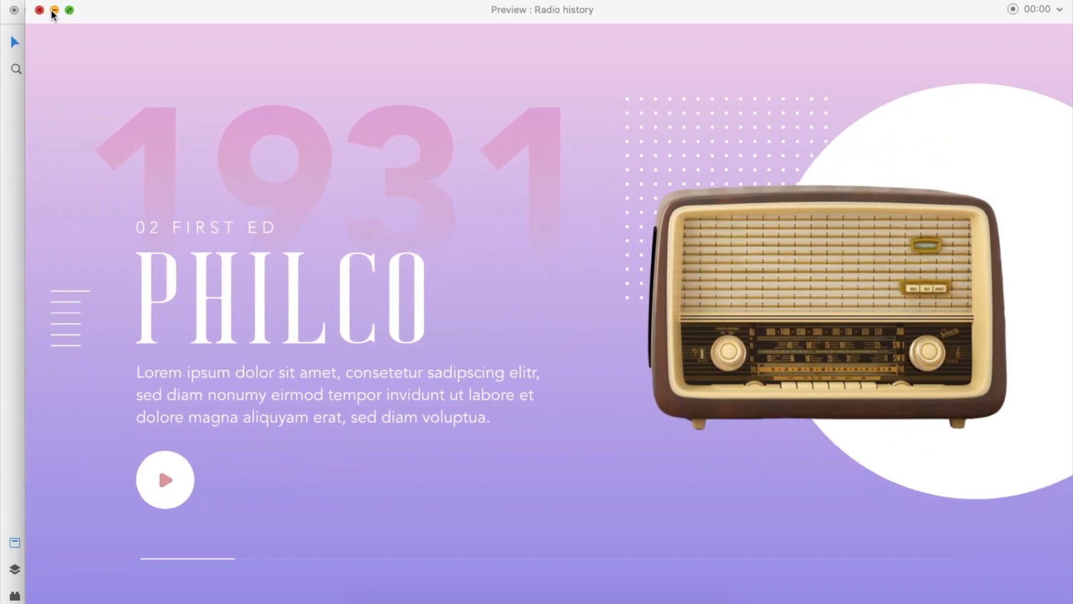
{"action": "left_click", "coordinate": [54, 10]}
- Recolour the play button's triangle on Radio – Animate with purple sampled from the artboard background
{"action": "left_click", "coordinate": [411, 509]}
{"action": "left_click", "coordinate": [347, 407]}
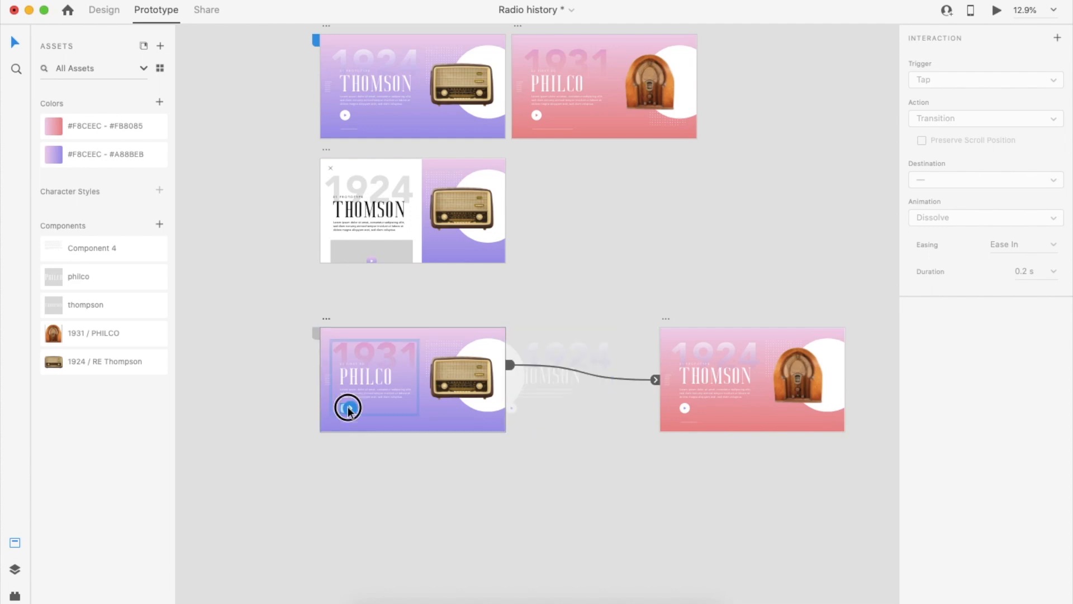
{"action": "left_click", "coordinate": [104, 9]}
{"action": "scroll", "coordinate": [491, 245], "scroll_direction": "up", "scroll_amount": 3}
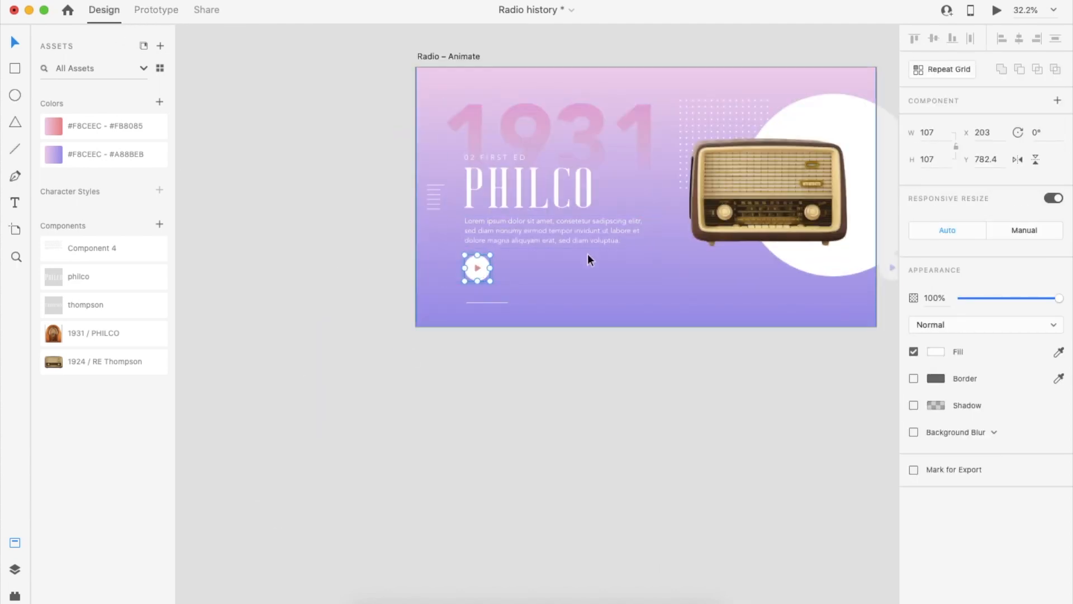
{"action": "left_click", "coordinate": [478, 268]}
{"action": "left_click", "coordinate": [1054, 381]}
{"action": "left_click", "coordinate": [697, 268]}
{"action": "left_click", "coordinate": [623, 380]}
- Try the saved #F8CEEC – #A88BEB gradient on the 1931 numerals of Radio – Animate, and undo it
{"action": "scroll", "coordinate": [623, 381], "scroll_direction": "down", "scroll_amount": 3}
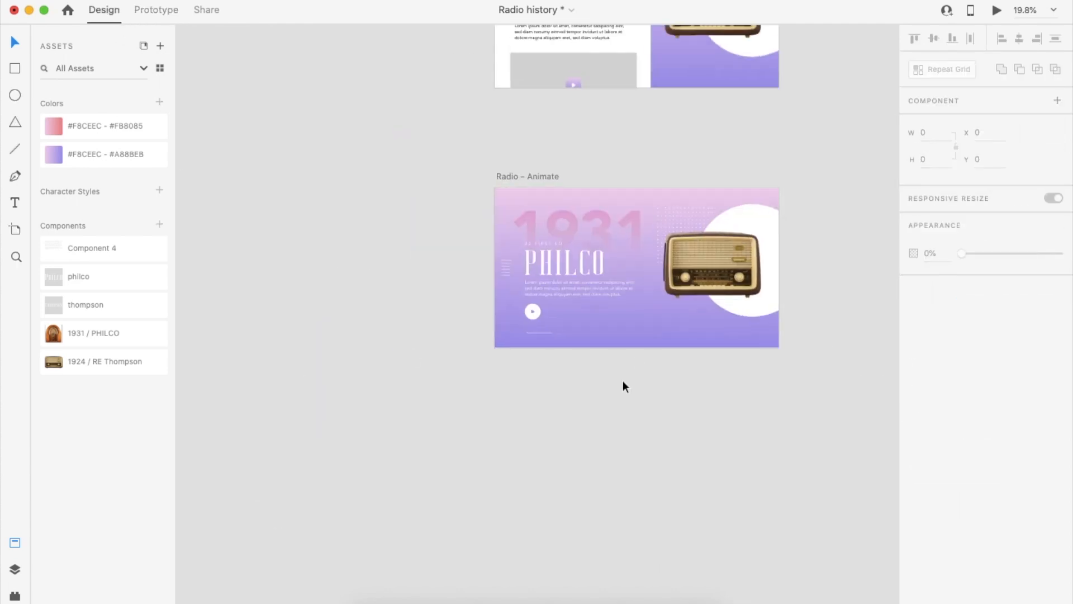
{"action": "scroll", "coordinate": [623, 380], "scroll_direction": "up", "scroll_amount": 2}
{"action": "scroll", "coordinate": [623, 381], "scroll_direction": "right", "scroll_amount": 2}
{"action": "left_click", "coordinate": [521, 320]}
{"action": "double_click", "coordinate": [521, 321]}
{"action": "left_click", "coordinate": [63, 159]}
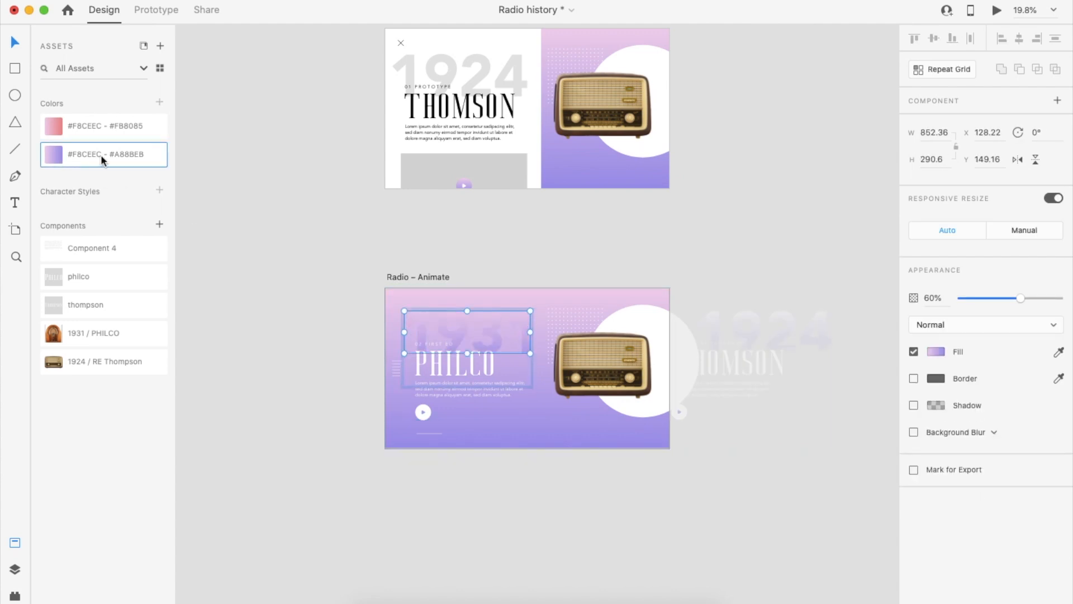
{"action": "left_click", "coordinate": [769, 291]}
{"action": "key", "text": "super+z"}
- Change the gradient fill of the 1931 numerals on Radio – Animate to a more violet pink and deselect them
{"action": "double_click", "coordinate": [496, 315]}
{"action": "double_click", "coordinate": [497, 316]}
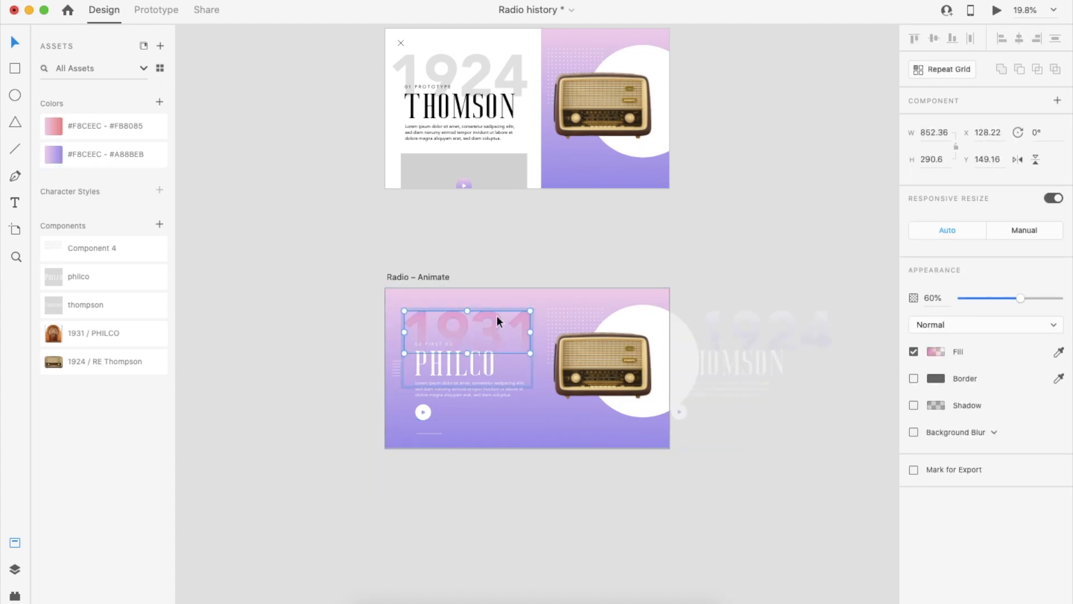
{"action": "left_click", "coordinate": [943, 354]}
{"action": "left_click", "coordinate": [758, 272]}
{"action": "left_click", "coordinate": [905, 420]}
{"action": "left_click", "coordinate": [512, 289]}
{"action": "left_click", "coordinate": [738, 242]}
{"action": "scroll", "coordinate": [738, 243], "scroll_direction": "down", "scroll_amount": 3}
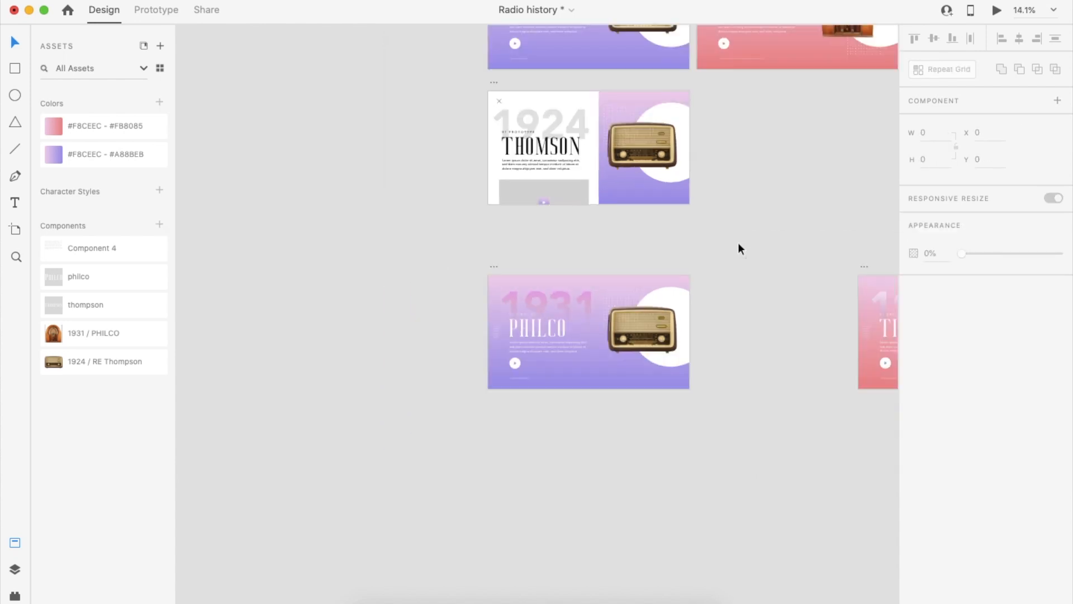
- Change the gradient fill of the 1924 numerals on the pink THOMSON artboard to a deeper pink, and move that artboard closer to PHILCO
{"action": "scroll", "coordinate": [738, 242], "scroll_direction": "right", "scroll_amount": 3}
{"action": "double_click", "coordinate": [745, 319]}
{"action": "double_click", "coordinate": [745, 320]}
{"action": "left_click", "coordinate": [940, 351]}
{"action": "left_click", "coordinate": [759, 273]}
{"action": "left_click", "coordinate": [904, 420]}
{"action": "left_click", "coordinate": [715, 306]}
{"action": "left_click_drag", "start_coordinate": [784, 294], "coordinate": [800, 290]}
{"action": "left_click", "coordinate": [692, 241]}
{"action": "left_click_drag", "start_coordinate": [678, 293], "coordinate": [578, 292]}
{"action": "left_click", "coordinate": [519, 247]}
- Add a copy of the purple PHILCO artboard covered by a white rectangle beside it, and duplicate that covered artboard further out
{"action": "scroll", "coordinate": [560, 260], "scroll_direction": "left", "scroll_amount": 5}
{"action": "scroll", "coordinate": [560, 257], "scroll_direction": "left", "scroll_amount": 2}
{"action": "mouse_move", "coordinate": [676, 287]}
{"action": "left_mouse_down"}
{"action": "mouse_move", "coordinate": [455, 287]}
{"action": "mouse_move", "coordinate": [526, 394]}
{"action": "mouse_move", "coordinate": [477, 347]}
{"action": "mouse_move", "coordinate": [672, 412]}
{"action": "left_mouse_up"}
{"action": "key", "text": "v"}
{"action": "left_click", "coordinate": [514, 367]}
{"action": "key", "text": "super+z"}
{"action": "left_click", "coordinate": [666, 483]}
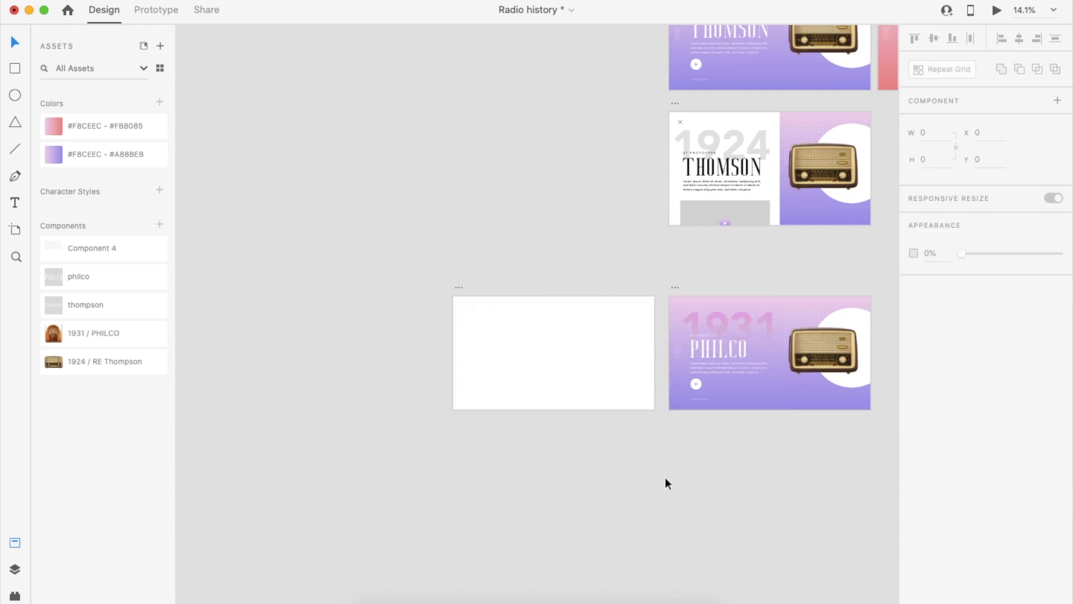
{"action": "scroll", "coordinate": [665, 483], "scroll_direction": "left", "scroll_amount": 2}
{"action": "left_click_drag", "start_coordinate": [505, 272], "coordinate": [288, 275]}
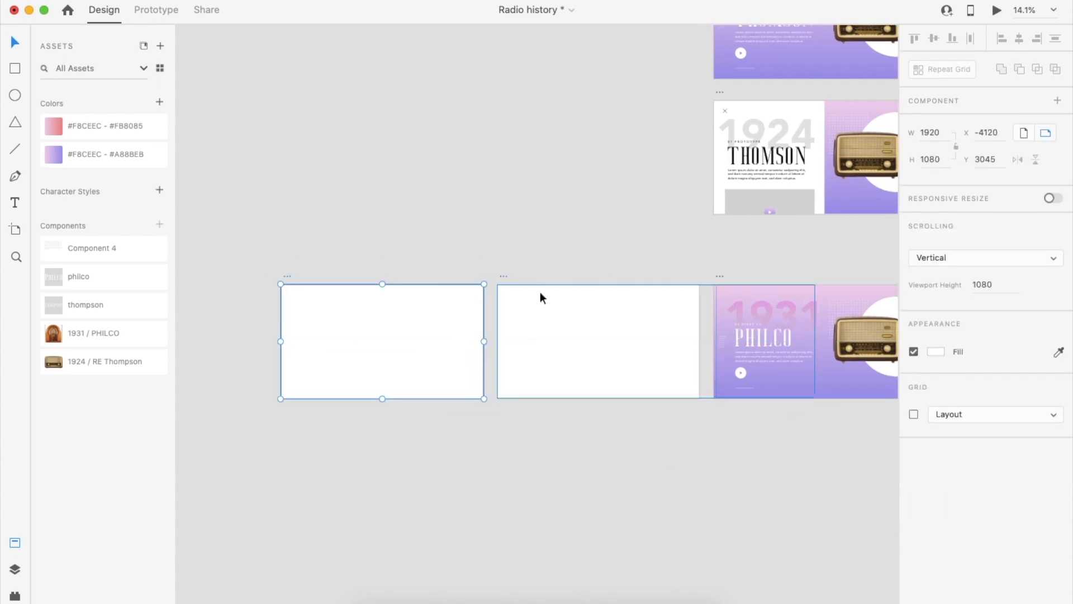
- Shrink the white cover on the middle artboard to a 120 px wide strip just outside its right edge, at X 1964
{"action": "left_click", "coordinate": [548, 333]}
{"action": "left_click_drag", "start_coordinate": [497, 341], "coordinate": [702, 340]}
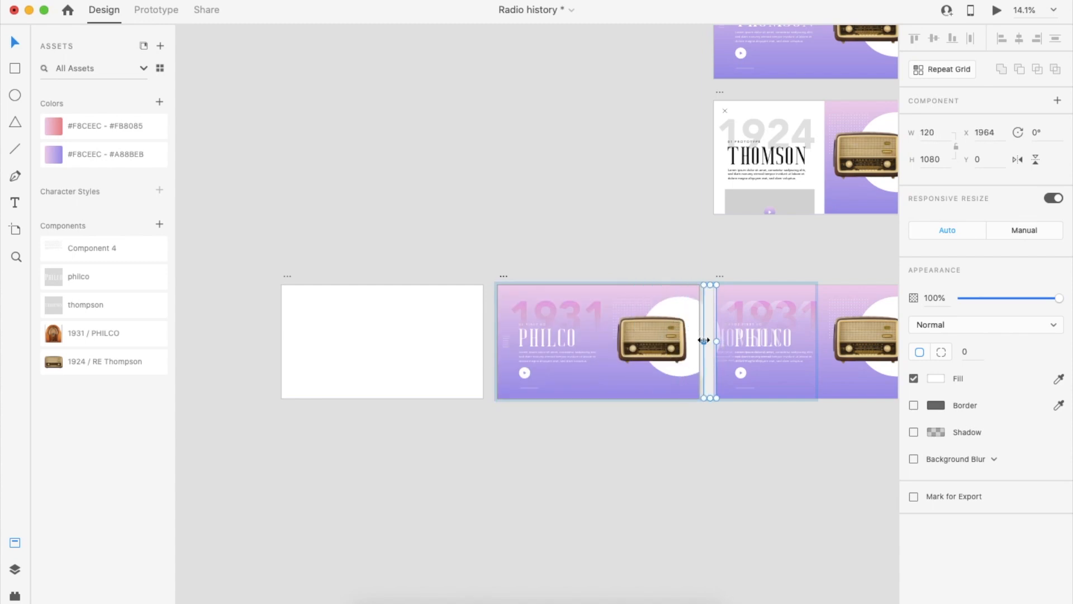
{"action": "left_click", "coordinate": [413, 324]}
{"action": "left_click", "coordinate": [357, 166]}
- Link the white-covered artboard to the uncovered PHILCO copy, change the interaction's trigger, and preview the reveal
{"action": "left_click", "coordinate": [153, 12]}
{"action": "left_click", "coordinate": [289, 276]}
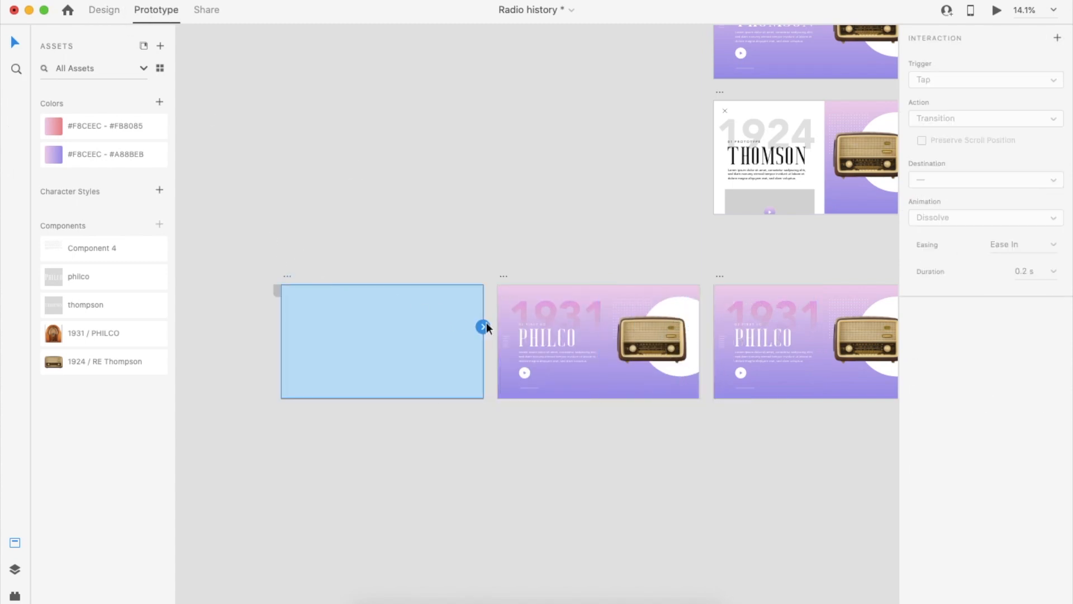
{"action": "left_click_drag", "start_coordinate": [482, 326], "coordinate": [510, 355]}
{"action": "left_click", "coordinate": [503, 275]}
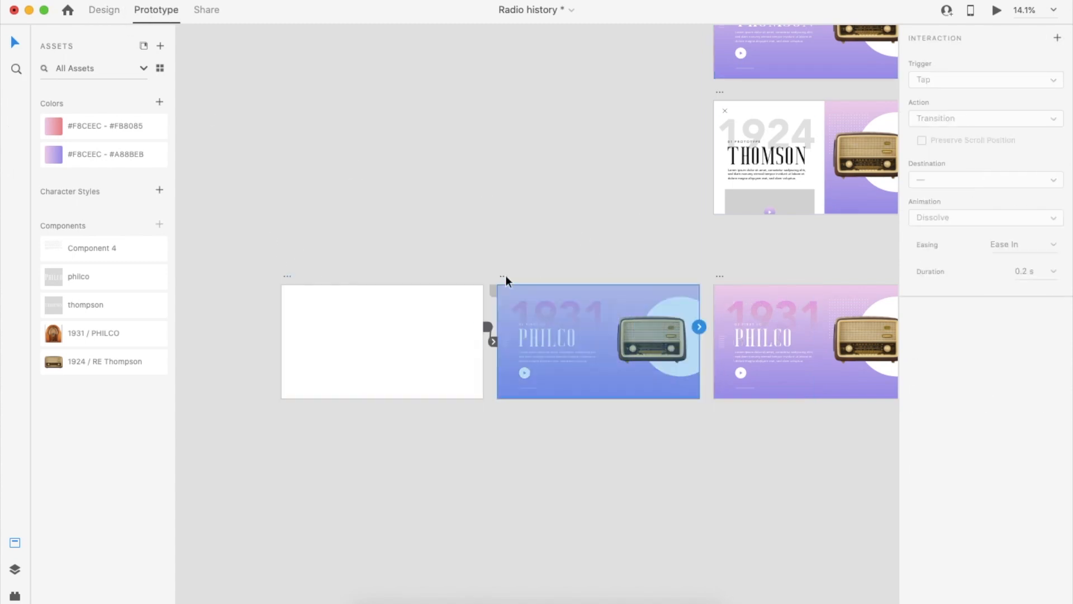
{"action": "left_click", "coordinate": [975, 80]}
{"action": "left_click", "coordinate": [964, 108]}
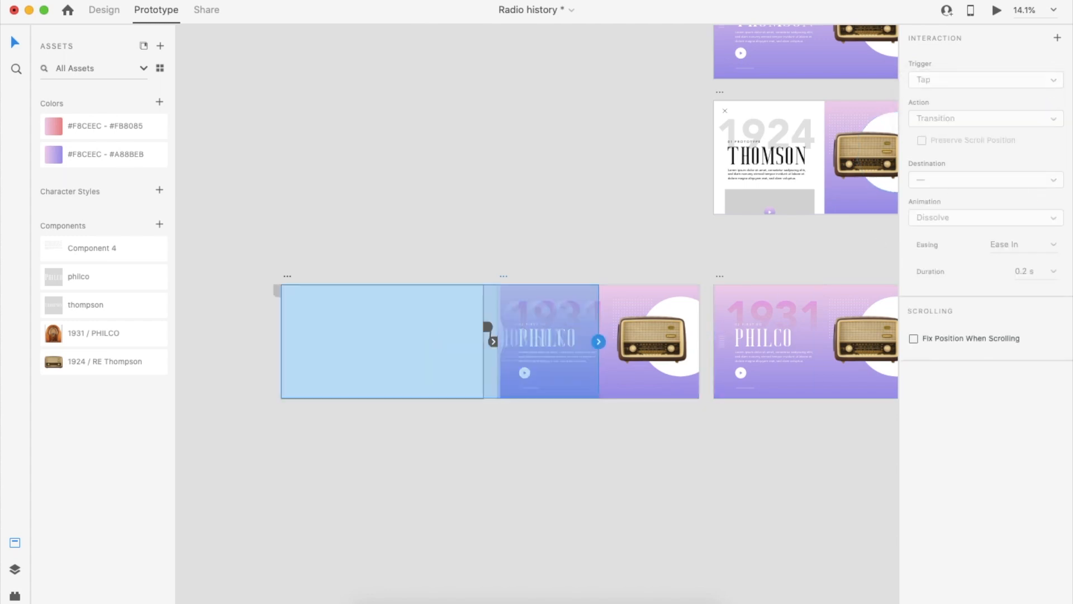
{"action": "left_click", "coordinate": [997, 10]}
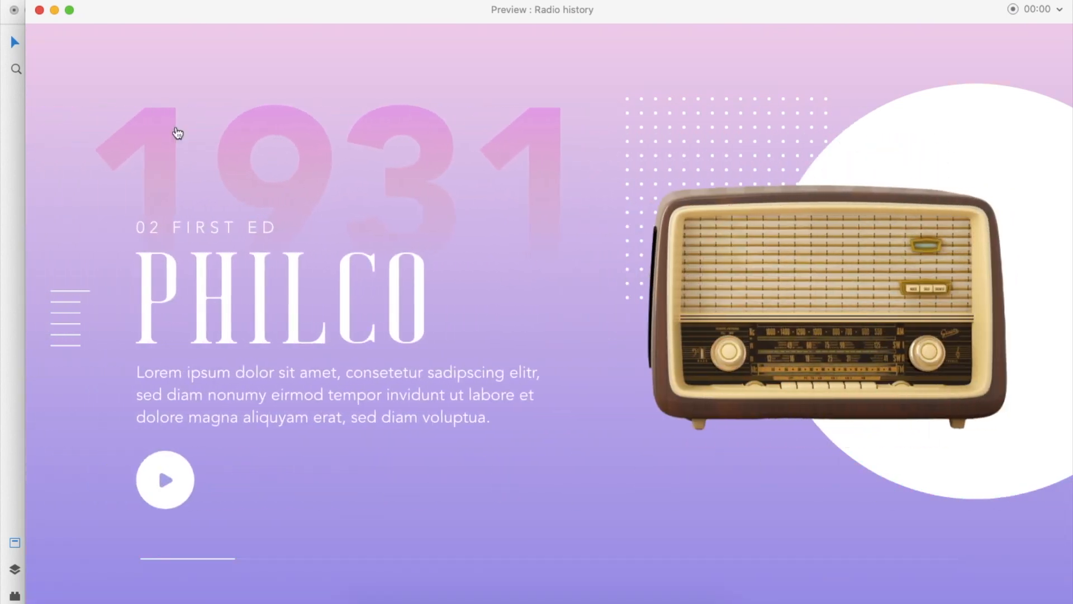
{"action": "left_click", "coordinate": [40, 10]}
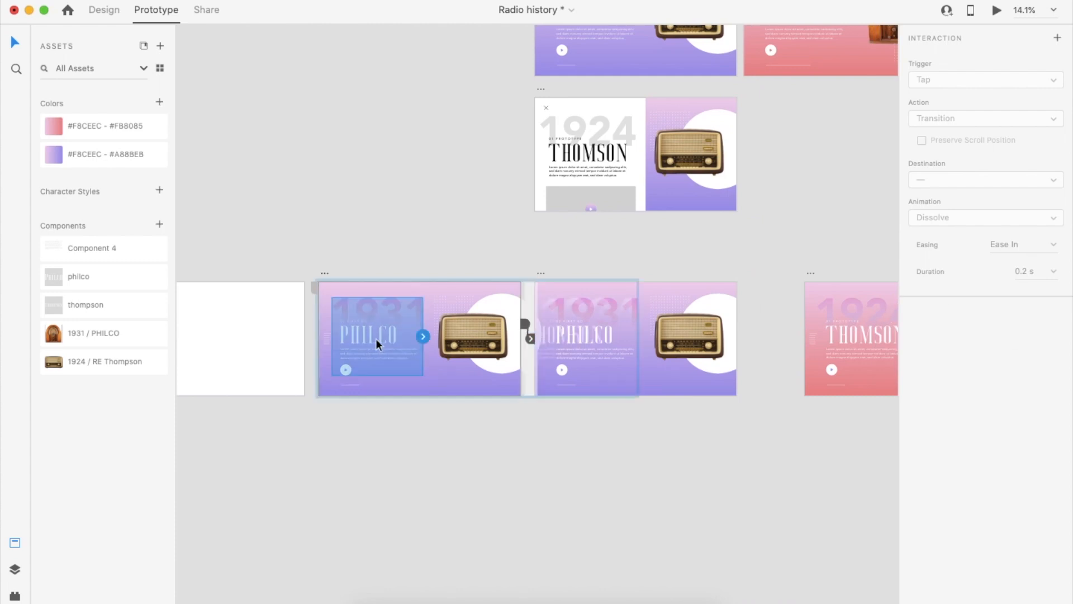
- Move the hidden cabinet radio image on the middle PHILCO artboard off its right edge and scale it to about half size
{"action": "left_click", "coordinate": [104, 10]}
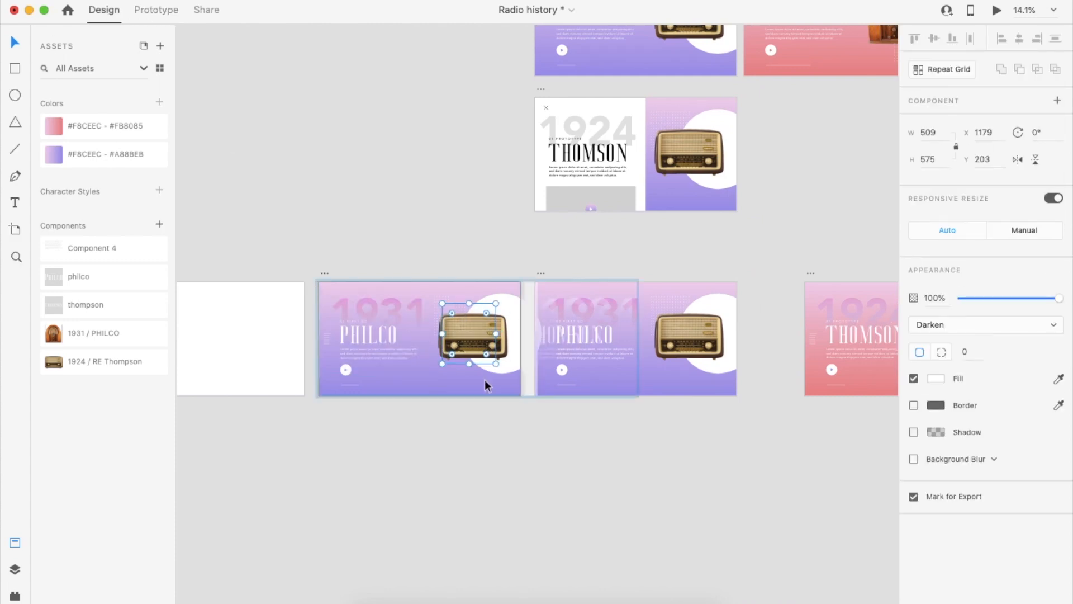
{"action": "double_click", "coordinate": [484, 341]}
{"action": "left_click_drag", "start_coordinate": [500, 302], "coordinate": [527, 317]}
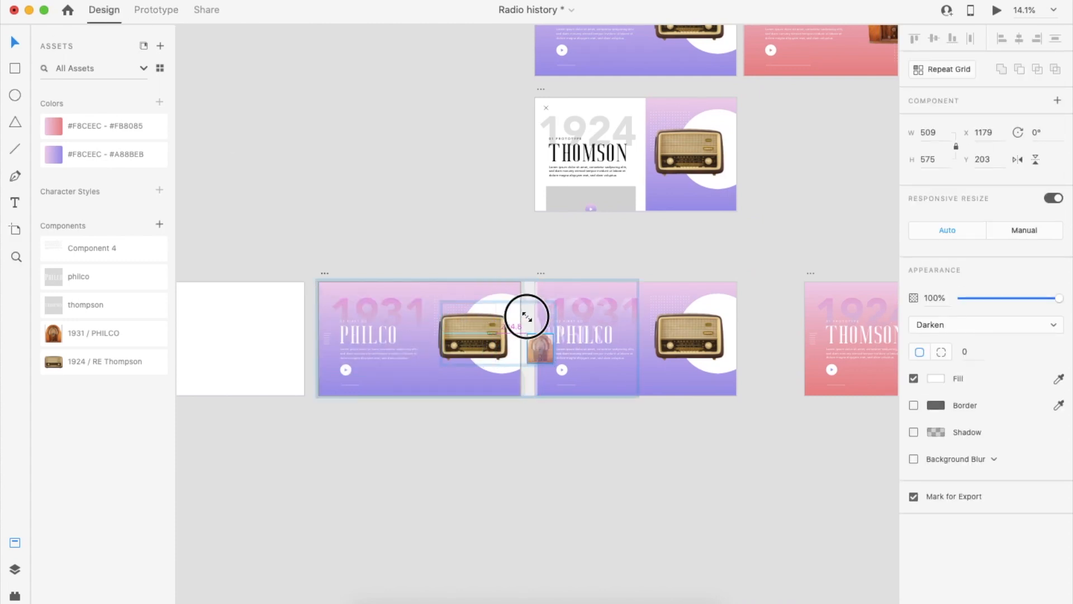
{"action": "left_click", "coordinate": [700, 465]}
{"action": "scroll", "coordinate": [700, 465], "scroll_direction": "right", "scroll_amount": 5}
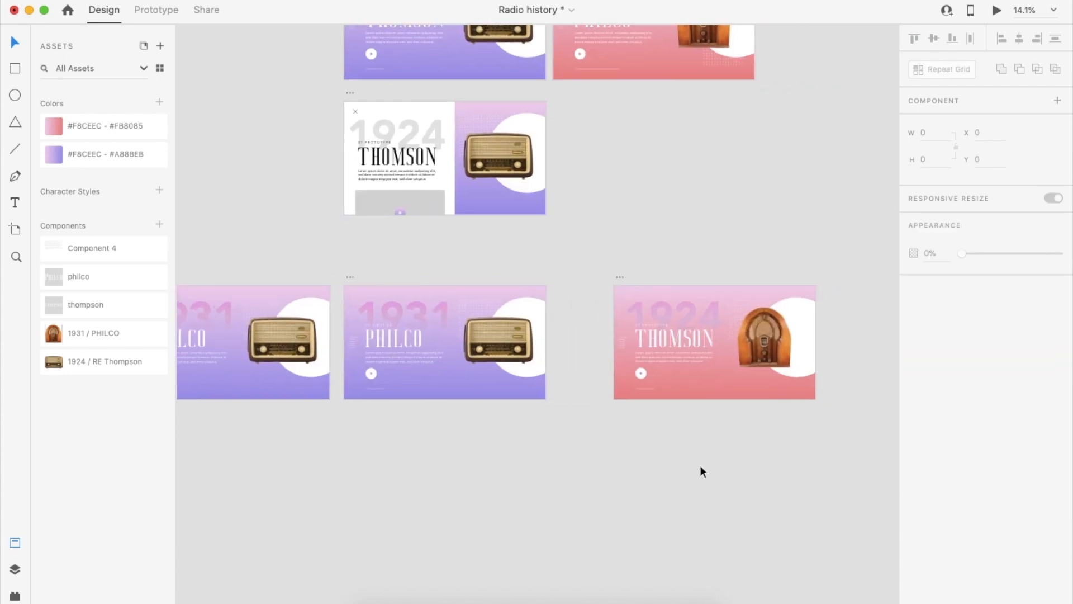
- Check the cabinet radio on the pink THOMSON artboard, and preview the prototype from the middle PHILCO artboard
{"action": "double_click", "coordinate": [784, 352]}
{"action": "left_click", "coordinate": [717, 467]}
{"action": "scroll", "coordinate": [434, 395], "scroll_direction": "right", "scroll_amount": 5}
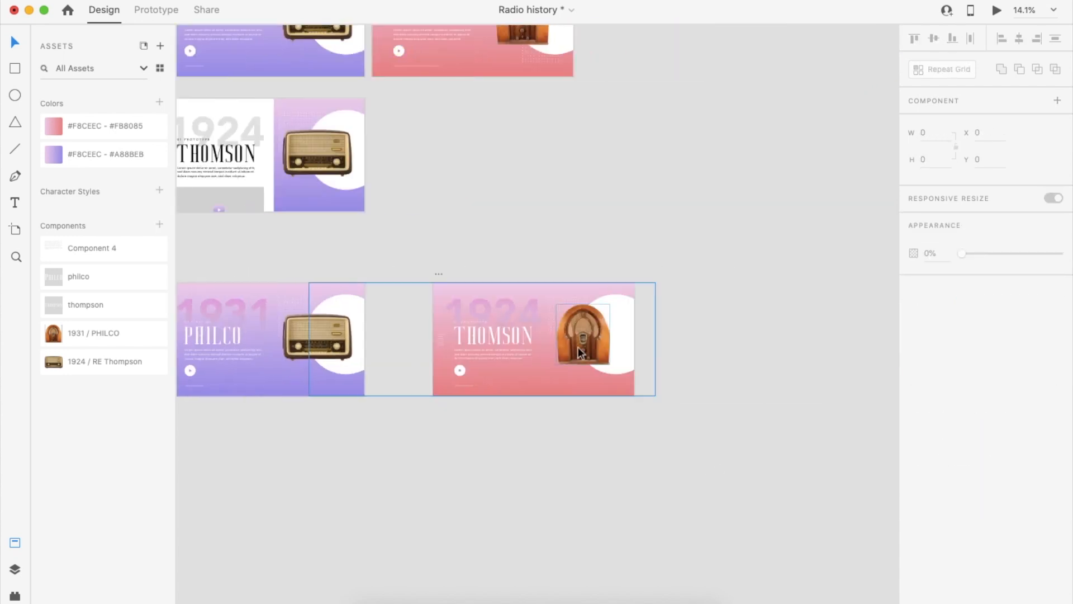
{"action": "double_click", "coordinate": [606, 332]}
{"action": "left_click", "coordinate": [616, 324]}
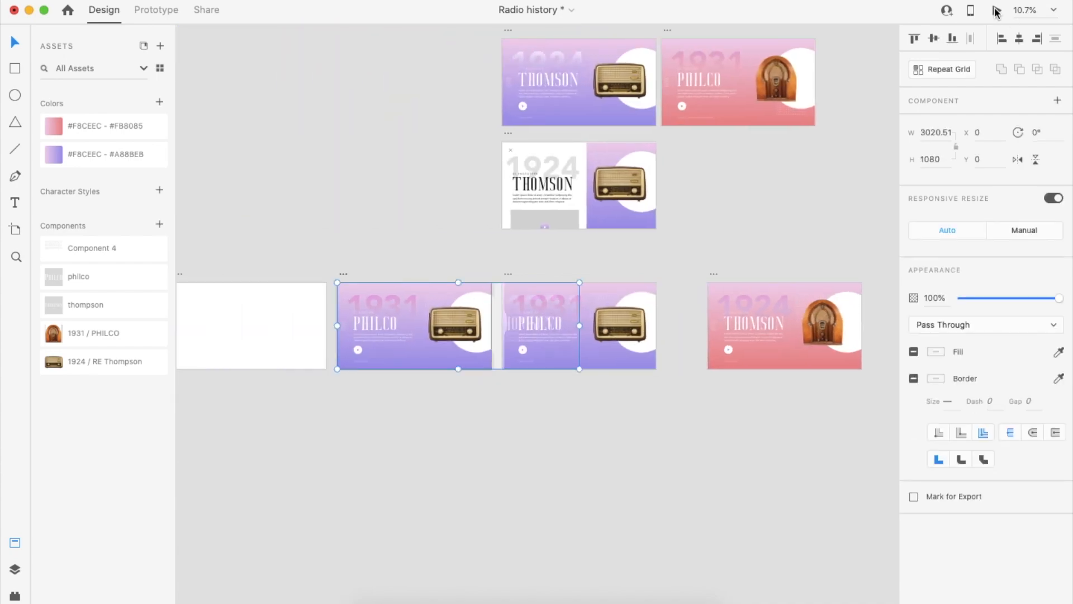
{"action": "left_click", "coordinate": [997, 10]}
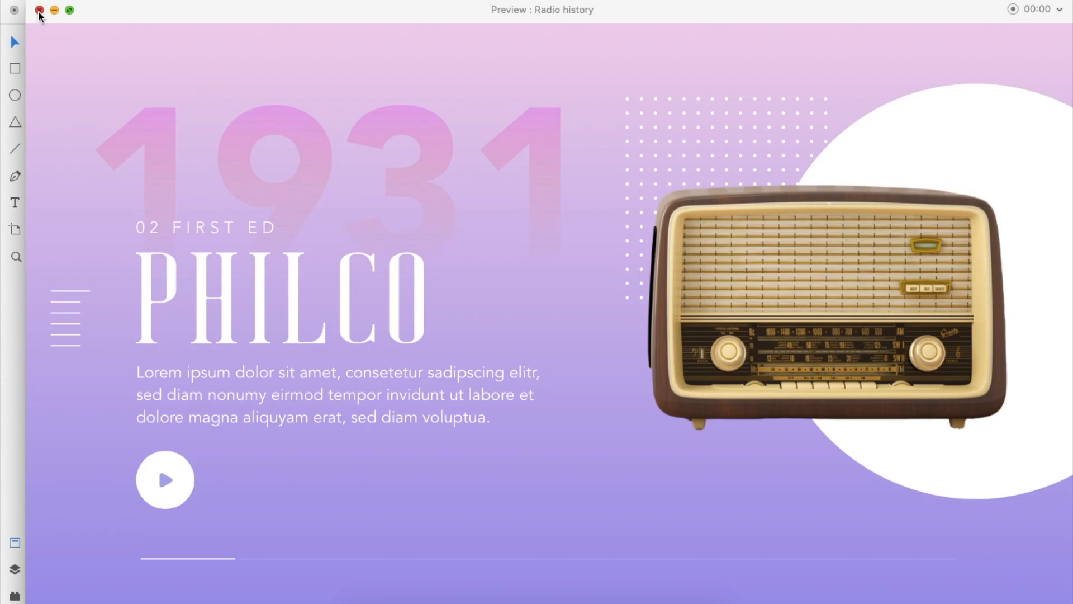
{"action": "left_click", "coordinate": [40, 10]}
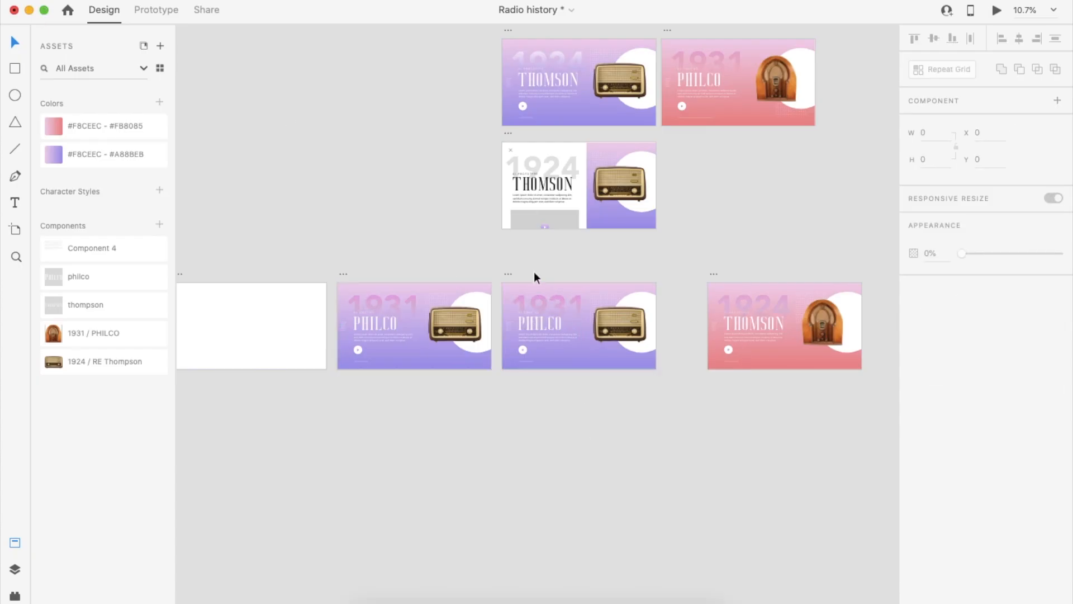
- Copy the white 1924 THOMSON detail panel together with its text and grey media block
{"action": "scroll", "coordinate": [536, 449], "scroll_direction": "left", "scroll_amount": 3}
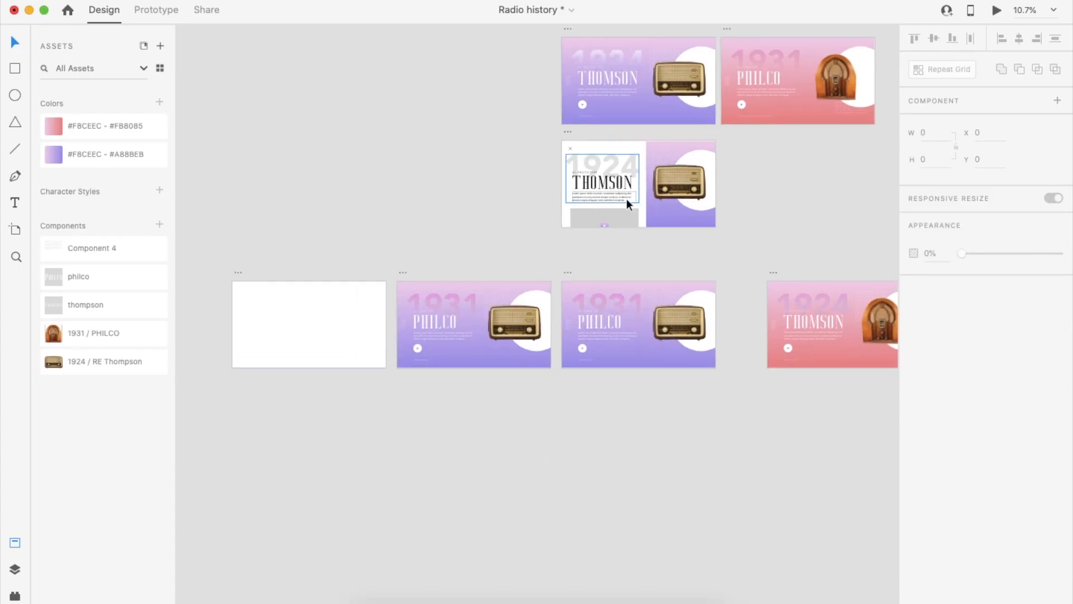
{"action": "left_click", "coordinate": [510, 327]}
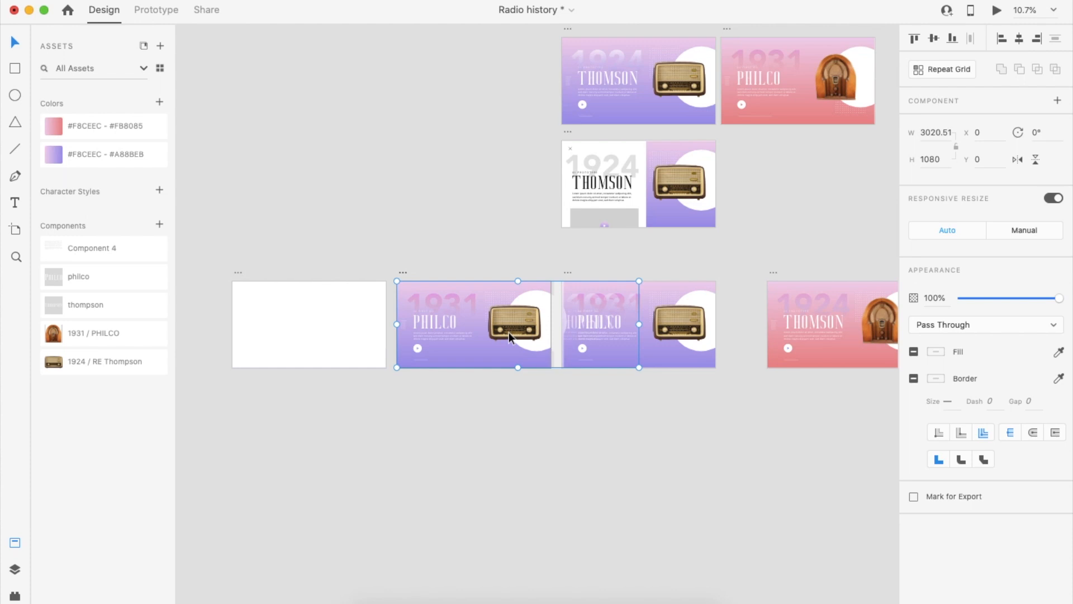
{"action": "left_click", "coordinate": [626, 185]}
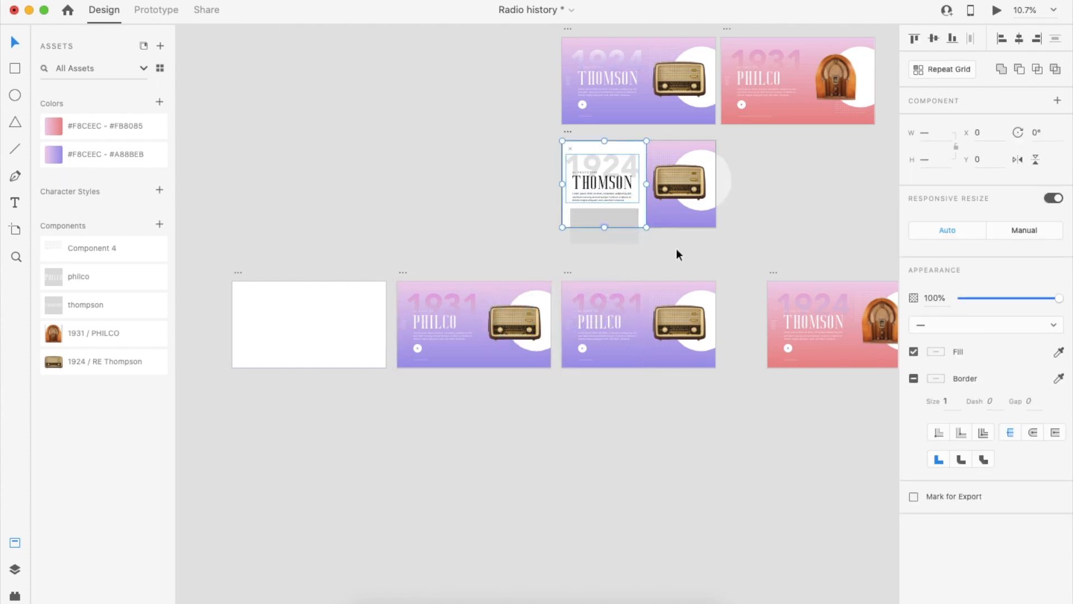
{"action": "left_click", "coordinate": [606, 214], "text": "shift"}
{"action": "left_click_drag", "start_coordinate": [606, 215], "coordinate": [565, 214]}
{"action": "key", "text": "super+z"}
{"action": "key", "text": "super+c"}
- Try placing the copied detail panel as a group below the middle PHILCO artboard, and undo it
{"action": "left_click", "coordinate": [486, 317]}
{"action": "key", "text": "super+v"}
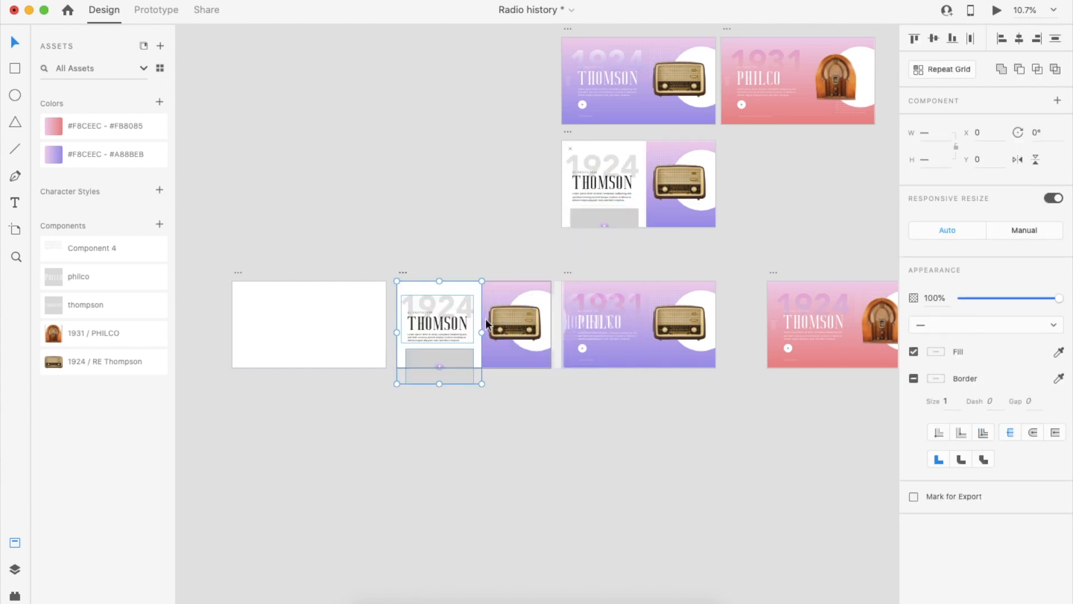
{"action": "key", "text": "super+g"}
{"action": "left_click_drag", "start_coordinate": [475, 334], "coordinate": [473, 408]}
{"action": "left_click", "coordinate": [540, 401]}
{"action": "double_click", "coordinate": [492, 315]}
{"action": "left_click", "coordinate": [432, 226]}
{"action": "scroll", "coordinate": [450, 221], "scroll_direction": "down", "scroll_amount": 2}
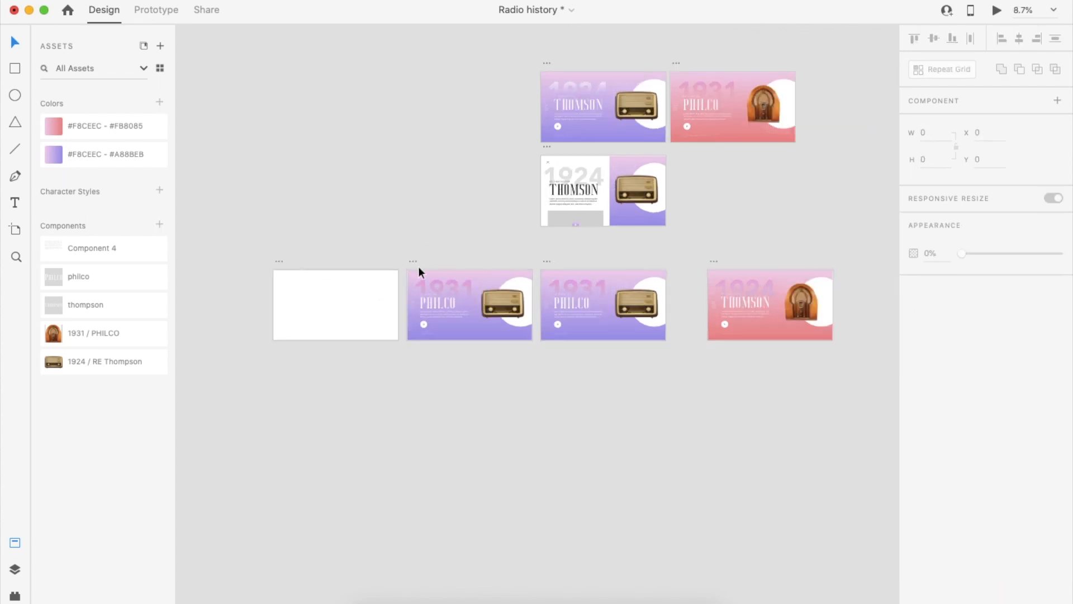
{"action": "key", "text": "super+z"}
{"action": "key", "text": "super+z"}
{"action": "key", "text": "super+z"}
- Paste the detail panel into the original PHILCO artboard and move it as a group below the visible area
{"action": "double_click", "coordinate": [634, 310]}
{"action": "key", "text": "super+v"}
{"action": "key", "text": "super+g"}
{"action": "left_click_drag", "start_coordinate": [579, 313], "coordinate": [581, 380]}
- Duplicate the original PHILCO artboard beneath itself and raise only the copy's white panel to cover its left part
{"action": "left_click", "coordinate": [546, 262]}
{"action": "left_click_drag", "start_coordinate": [549, 260], "coordinate": [549, 372]}
{"action": "double_click", "coordinate": [561, 431]}
{"action": "left_click", "coordinate": [566, 458]}
{"action": "double_click", "coordinate": [567, 458]}
{"action": "left_click_drag", "start_coordinate": [575, 455], "coordinate": [578, 379]}
- Duplicate the artboard with the raised white panel to its right
{"action": "left_click", "coordinate": [702, 387]}
{"action": "scroll", "coordinate": [702, 387], "scroll_direction": "down", "scroll_amount": 3}
{"action": "scroll", "coordinate": [702, 387], "scroll_direction": "right", "scroll_amount": 3}
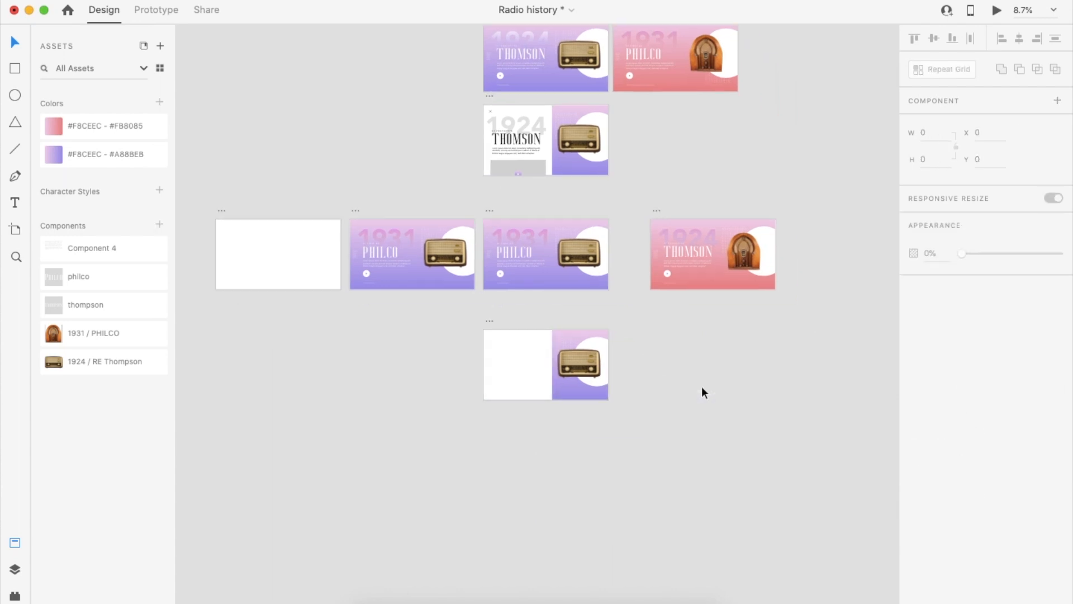
{"action": "left_click_drag", "start_coordinate": [463, 300], "coordinate": [615, 297]}
- Raise the 1924 THOMSON text and grey media block on the new copy over the white panel, to Y 106
{"action": "left_click", "coordinate": [628, 348]}
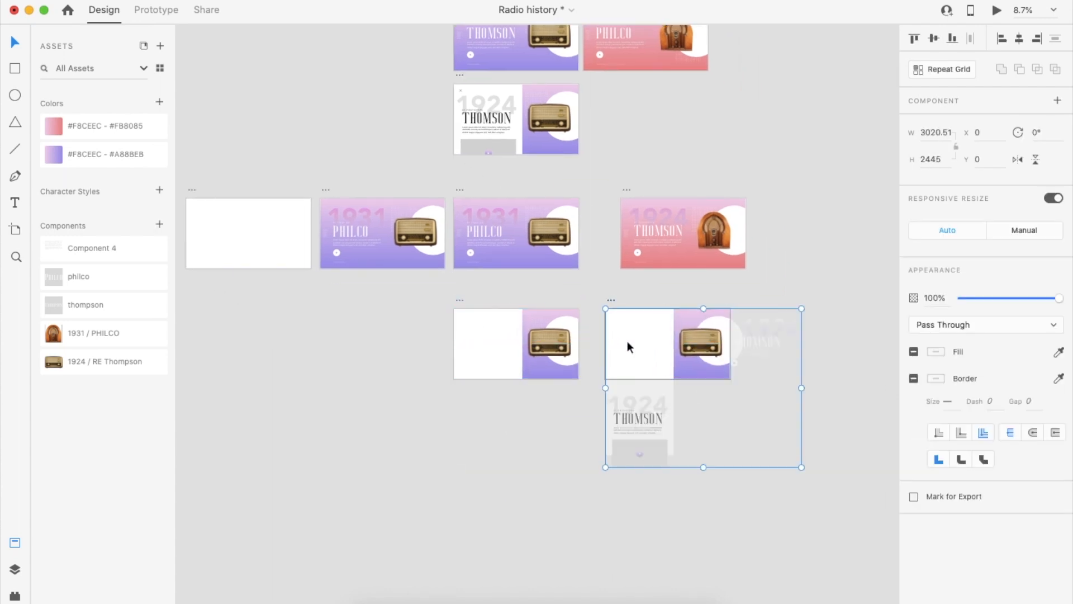
{"action": "double_click", "coordinate": [649, 405]}
{"action": "left_click", "coordinate": [652, 451], "text": "shift"}
{"action": "key", "text": "shift+Up"}
{"action": "key", "text": "shift+Up"}
{"action": "key", "text": "shift+Up"}
{"action": "key", "text": "shift+Up"}
{"action": "key", "text": "shift+Up"}
{"action": "key", "text": "shift+Up"}
{"action": "key", "text": "shift+Up"}
{"action": "key", "text": "shift+Up"}
{"action": "key", "text": "shift+Up"}
{"action": "key", "text": "shift+Up"}
{"action": "key", "text": "shift+Up"}
{"action": "key", "text": "shift+Up"}
{"action": "key", "text": "shift+Up"}
{"action": "key", "text": "shift+Up"}
{"action": "key", "text": "shift+Up"}
{"action": "key", "text": "shift+Up"}
{"action": "key", "text": "shift+Up"}
{"action": "key", "text": "shift+Up"}
{"action": "key", "text": "shift+Up"}
{"action": "key", "text": "shift+Up"}
{"action": "key", "text": "shift+Up"}
{"action": "key", "text": "shift+Up"}
{"action": "key", "text": "shift+Up"}
{"action": "key", "text": "shift+Up"}
{"action": "key", "text": "shift+Up"}
{"action": "key", "text": "shift+Up"}
{"action": "key", "text": "shift+Up"}
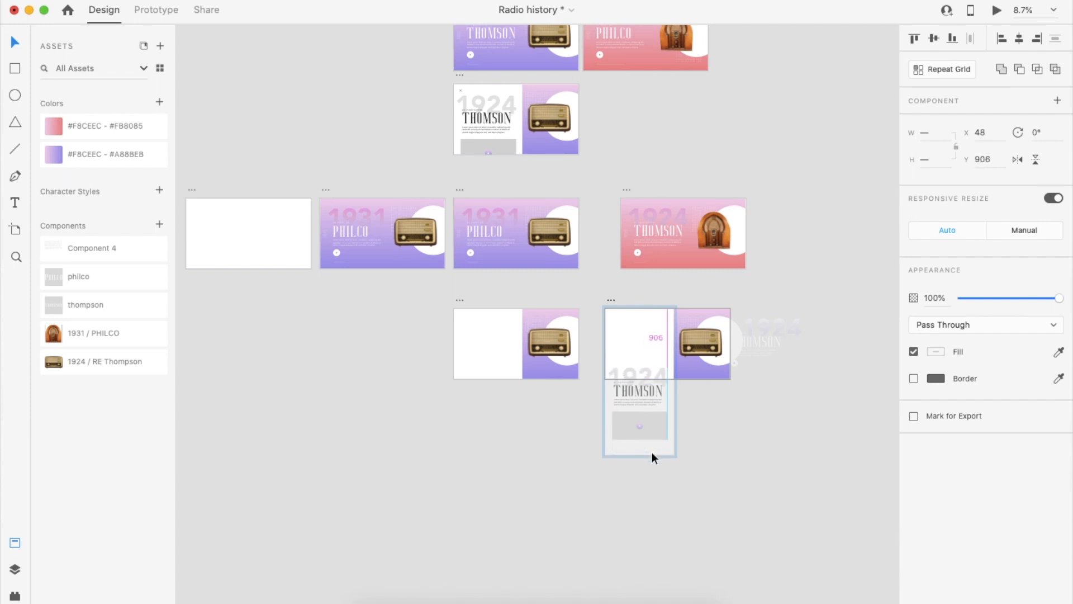
{"action": "key", "text": "shift+Up"}
{"action": "key", "text": "shift+Up"}
{"action": "key", "text": "shift+Up"}
{"action": "key", "text": "shift+Up"}
{"action": "key", "text": "shift+Up"}
{"action": "key", "text": "shift+Up"}
{"action": "key", "text": "shift+Up"}
{"action": "key", "text": "shift+Up"}
{"action": "key", "text": "shift+Up"}
{"action": "key", "text": "shift+Up"}
{"action": "key", "text": "shift+Up"}
{"action": "key", "text": "shift+Up"}
{"action": "key", "text": "shift+Up"}
{"action": "key", "text": "shift+Up"}
{"action": "key", "text": "shift+Up"}
{"action": "key", "text": "shift+Up"}
{"action": "key", "text": "shift+Up"}
{"action": "key", "text": "shift+Up"}
{"action": "key", "text": "shift+Up"}
{"action": "key", "text": "shift+Up"}
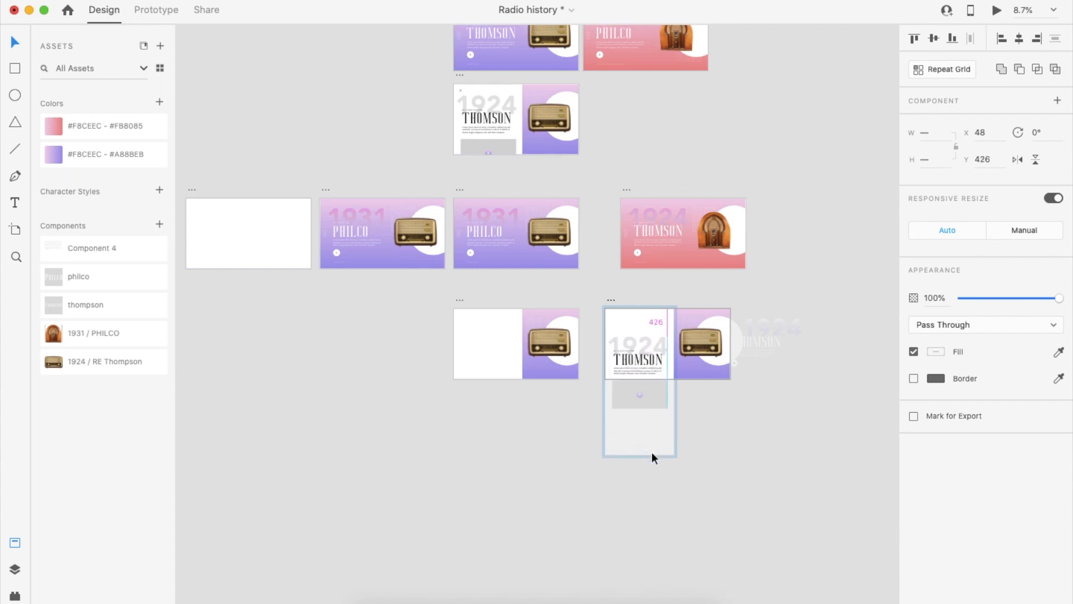
{"action": "key", "text": "shift+Up"}
{"action": "key", "text": "shift+Up"}
{"action": "key", "text": "shift+Up"}
{"action": "key", "text": "shift+Up"}
{"action": "key", "text": "shift+Up"}
{"action": "key", "text": "shift+Up"}
{"action": "key", "text": "shift+Up"}
{"action": "key", "text": "shift+Up"}
{"action": "key", "text": "shift+Up"}
{"action": "key", "text": "shift+Up"}
{"action": "key", "text": "shift+Up"}
{"action": "key", "text": "shift+Up"}
{"action": "key", "text": "shift+Up"}
{"action": "key", "text": "shift+Up"}
{"action": "key", "text": "shift+Up"}
{"action": "key", "text": "shift+Up"}
{"action": "key", "text": "shift+Up"}
{"action": "key", "text": "shift+Up"}
{"action": "key", "text": "shift+Up"}
{"action": "key", "text": "shift+Up"}
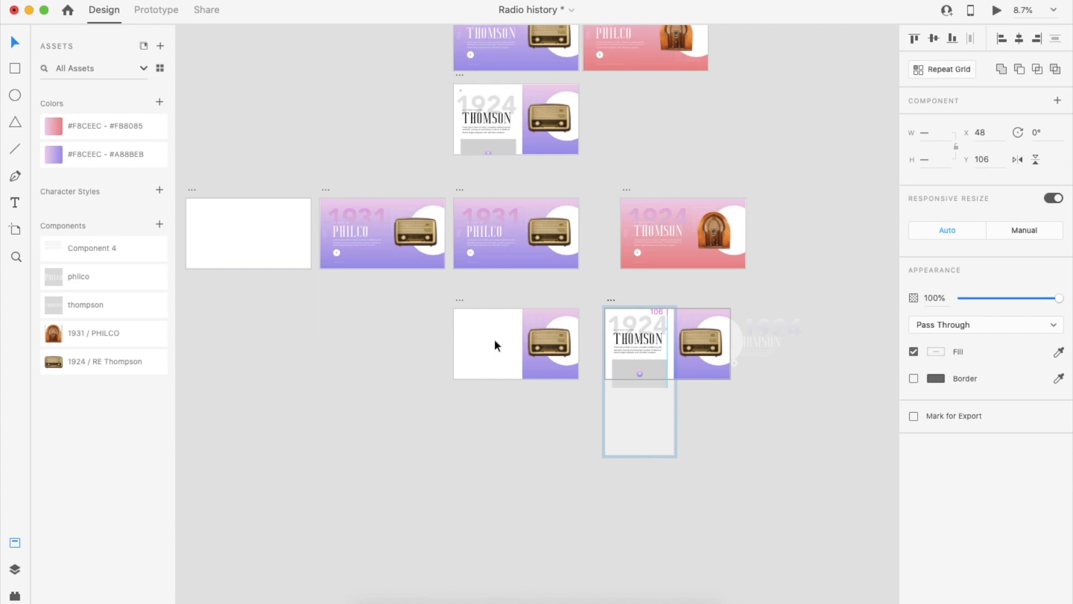
- Examine the layer structure to find the groups and texts that make up the detail panel
{"action": "left_click", "coordinate": [488, 401]}
{"action": "double_click", "coordinate": [489, 403]}
{"action": "key", "text": "Escape"}
{"action": "scroll", "coordinate": [497, 423], "scroll_direction": "up", "scroll_amount": 5}
{"action": "double_click", "coordinate": [496, 290]}
{"action": "double_click", "coordinate": [503, 415]}
{"action": "scroll", "coordinate": [509, 383], "scroll_direction": "down", "scroll_amount": 2}
{"action": "left_click_drag", "start_coordinate": [413, 321], "coordinate": [549, 433]}
{"action": "left_click", "coordinate": [13, 570]}
{"action": "left_click", "coordinate": [60, 241]}
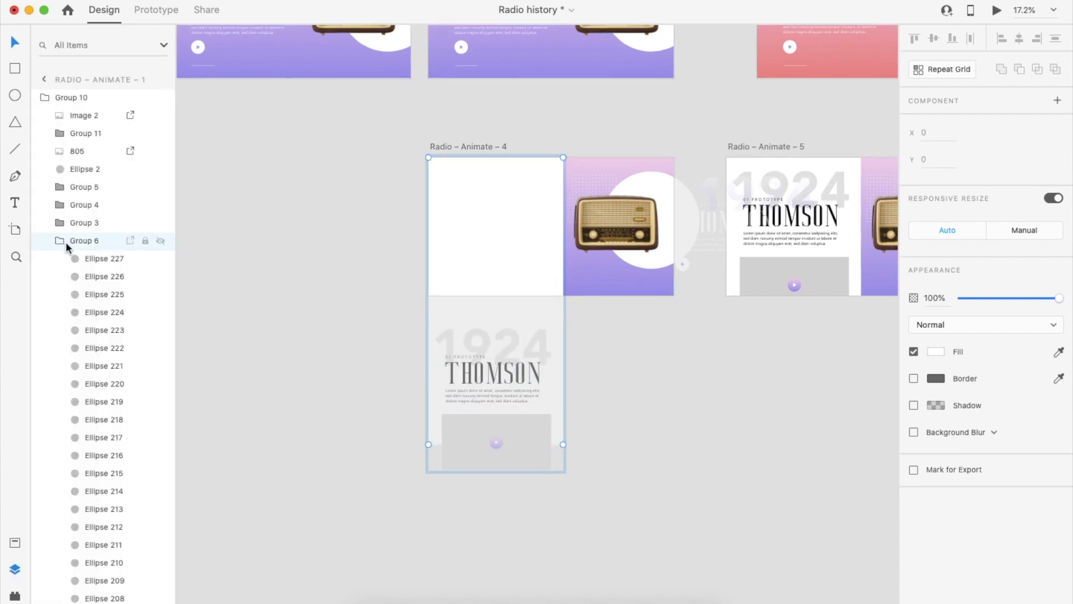
{"action": "left_click", "coordinate": [60, 223]}
{"action": "left_click", "coordinate": [88, 240]}
{"action": "left_click", "coordinate": [92, 258]}
{"action": "left_click", "coordinate": [61, 205]}
- Lower the Lorem ipsum paragraph of Radio – Animate – 4's off-screen THOMSON block to Y 1953.4
{"action": "left_click", "coordinate": [504, 280]}
{"action": "left_click", "coordinate": [76, 151]}
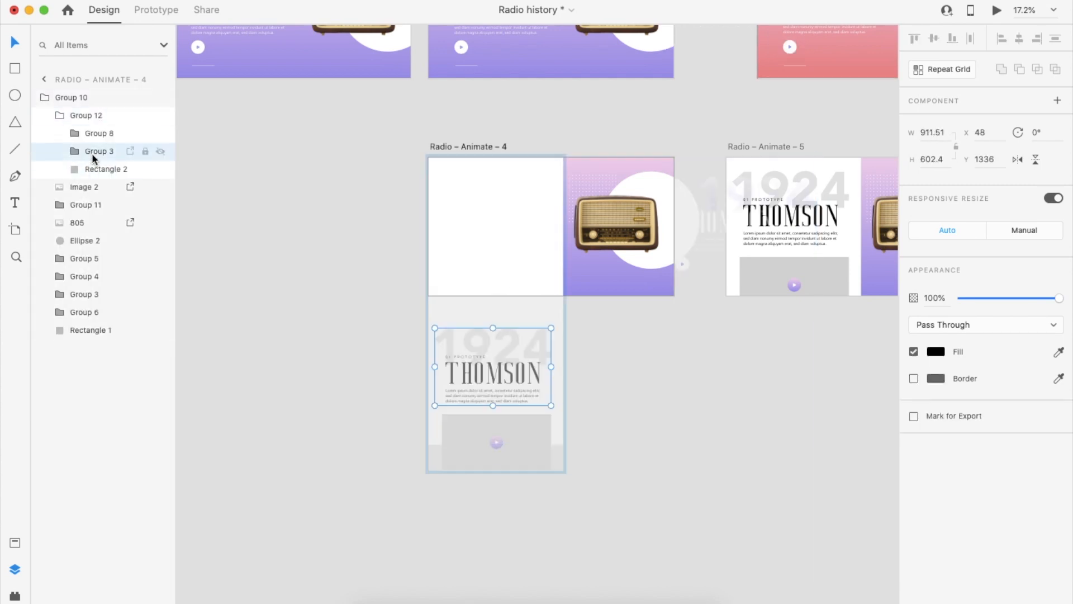
{"action": "left_click", "coordinate": [106, 220]}
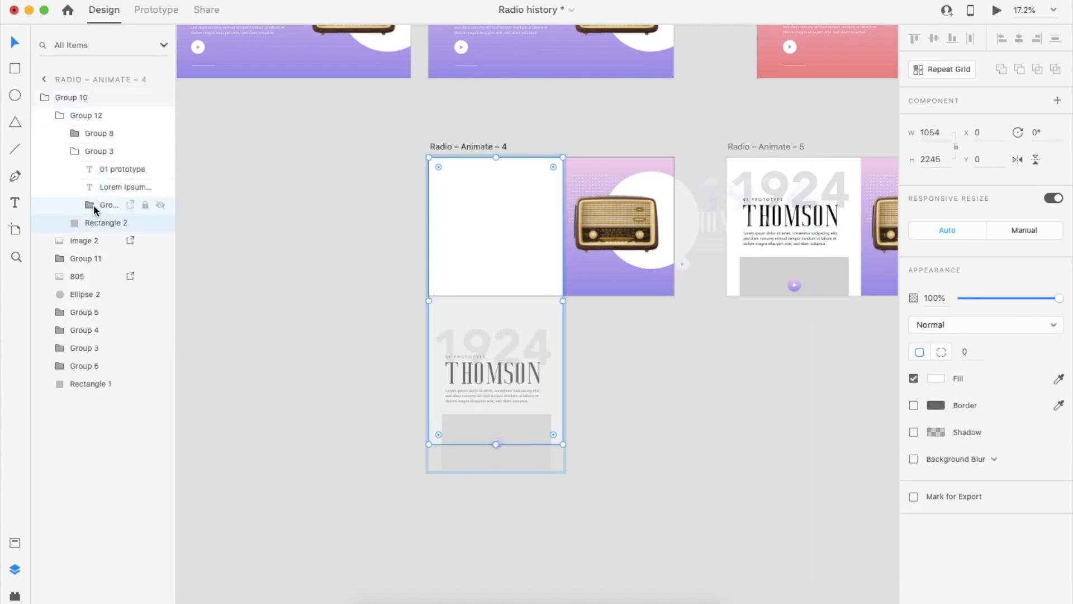
{"action": "left_click", "coordinate": [92, 205]}
{"action": "left_click", "coordinate": [106, 186]}
{"action": "double_click", "coordinate": [119, 169]}
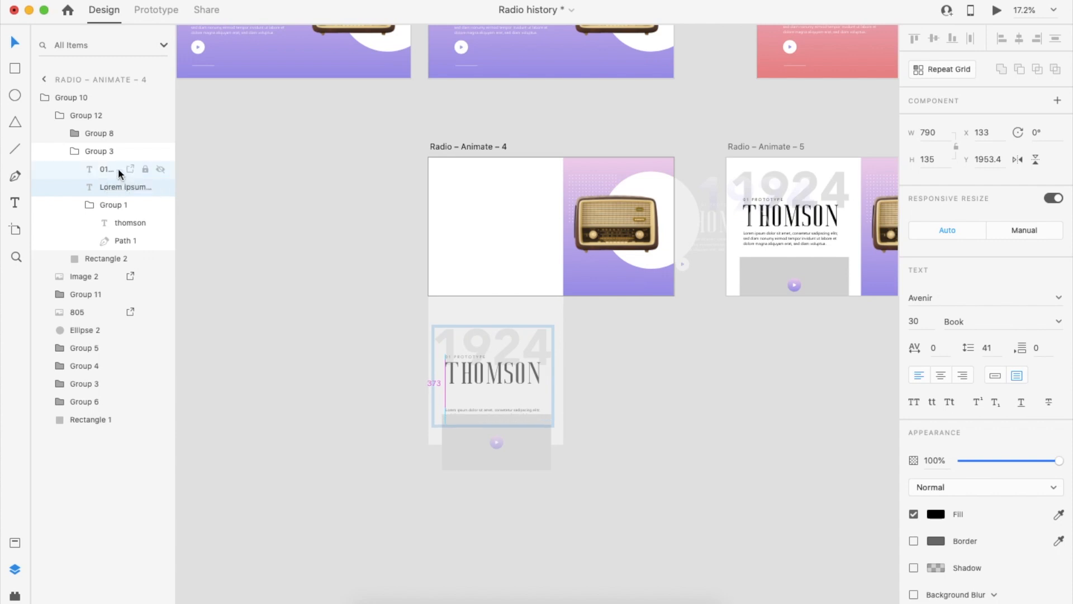
- Lower the THOMSON title in the same off-screen text group to Y 1620.4
{"action": "left_click", "coordinate": [100, 151]}
{"action": "left_click", "coordinate": [75, 151]}
{"action": "left_click", "coordinate": [75, 152]}
{"action": "left_click", "coordinate": [90, 205]}
{"action": "left_click", "coordinate": [90, 205]}
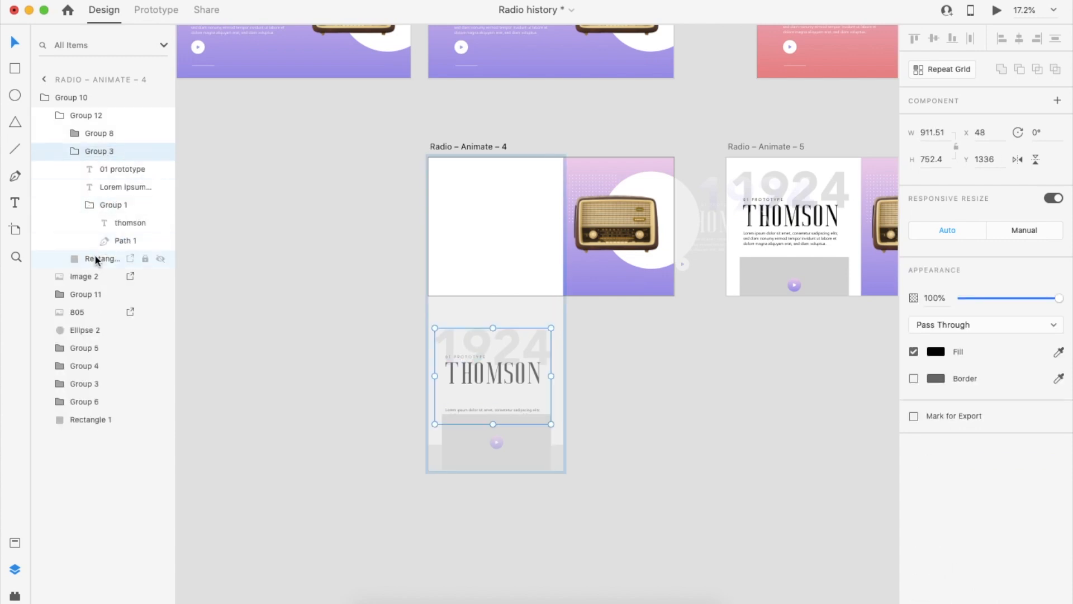
{"action": "left_click", "coordinate": [98, 258]}
{"action": "left_click", "coordinate": [119, 225]}
{"action": "left_click", "coordinate": [119, 226]}
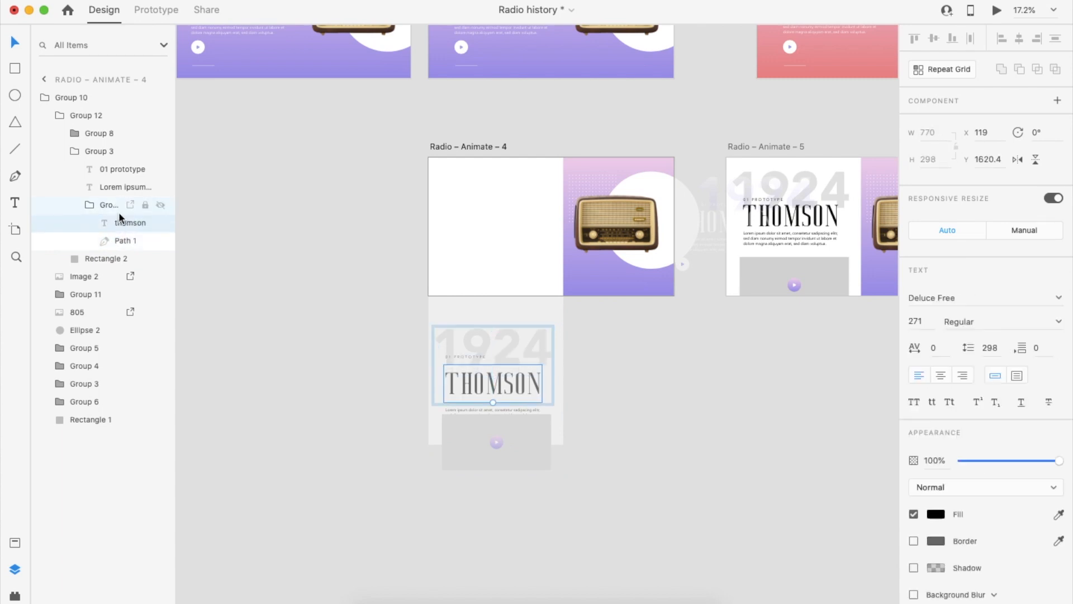
- Check the play icon and grey rectangle layers inside the off-screen media block group
{"action": "left_click", "coordinate": [106, 167]}
{"action": "left_click", "coordinate": [75, 133]}
{"action": "left_click", "coordinate": [102, 155]}
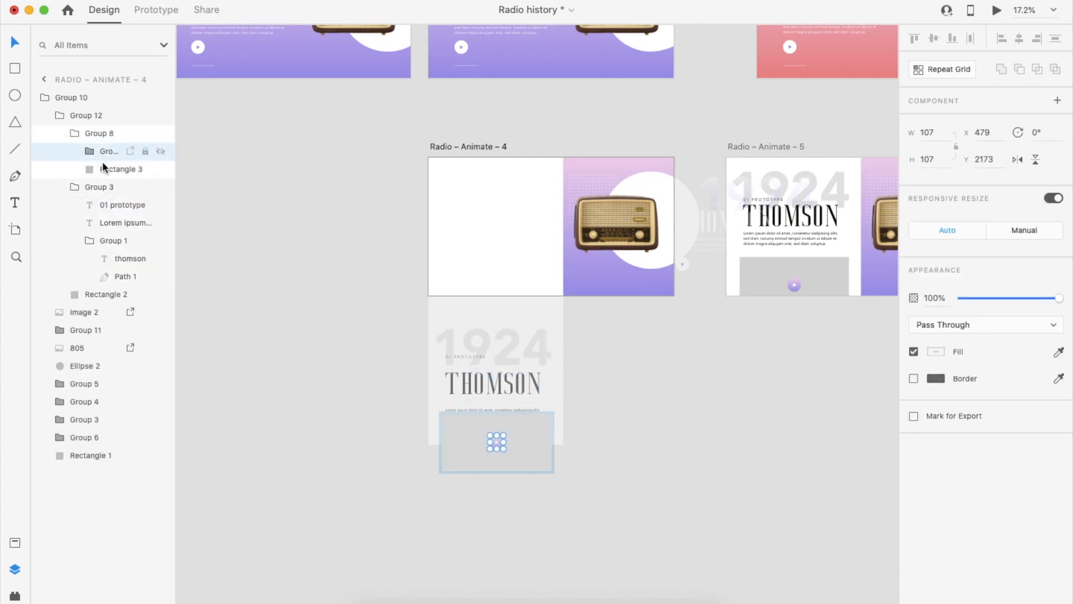
{"action": "left_click", "coordinate": [105, 169]}
{"action": "left_click", "coordinate": [88, 152]}
{"action": "left_click", "coordinate": [61, 117]}
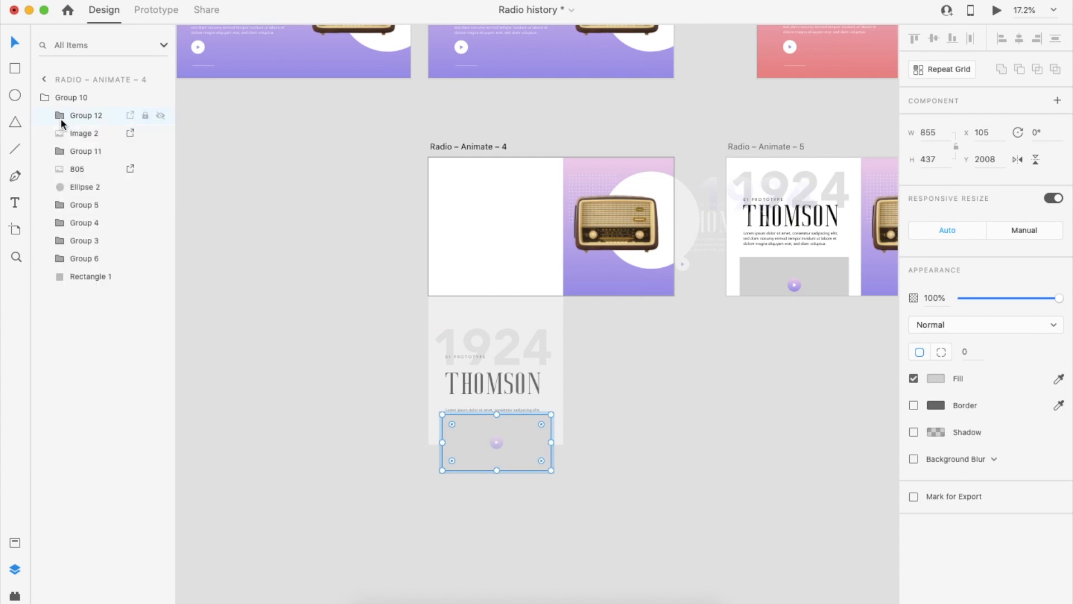
- Raise the off-screen 1924 numerals on Radio – Animate – 4 to Y 1256
{"action": "double_click", "coordinate": [484, 337]}
{"action": "double_click", "coordinate": [483, 337]}
{"action": "key", "text": "shift+Up"}
{"action": "key", "text": "shift+Up"}
{"action": "key", "text": "shift+Up"}
{"action": "key", "text": "shift+Up"}
{"action": "key", "text": "shift+Up"}
{"action": "key", "text": "shift+Up"}
{"action": "key", "text": "shift+Up"}
{"action": "key", "text": "shift+Up"}
{"action": "key", "text": "shift+Up"}
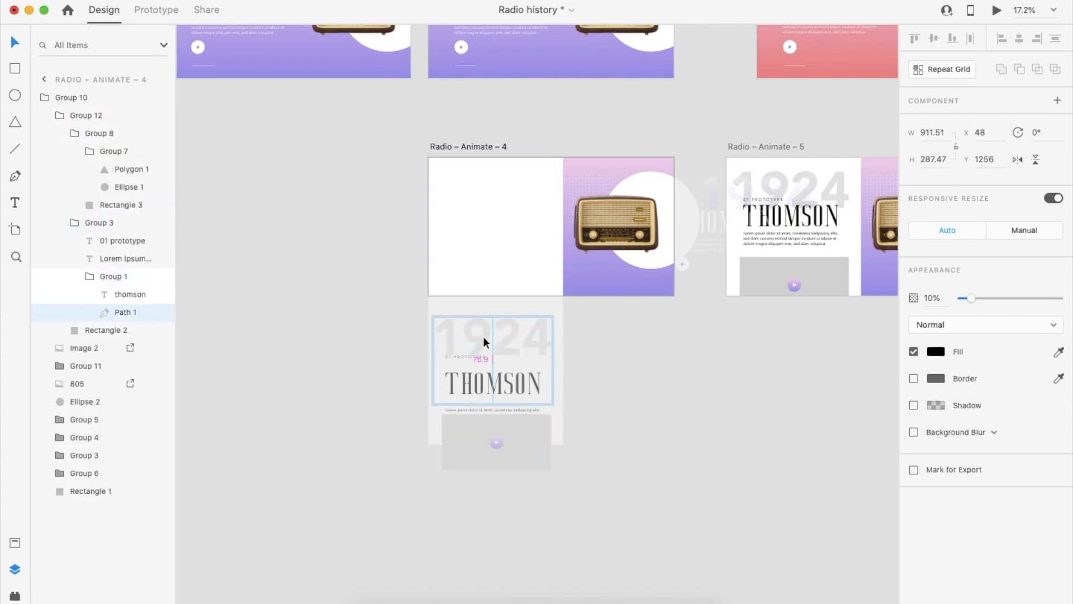
{"action": "left_click", "coordinate": [673, 351]}
- Link the radio image on the original PHILCO artboard to Radio – Animate – 4 with a Tap Auto-Animate lasting 1.5 s
{"action": "scroll", "coordinate": [673, 351], "scroll_direction": "down", "scroll_amount": 5}
{"action": "double_click", "coordinate": [643, 163]}
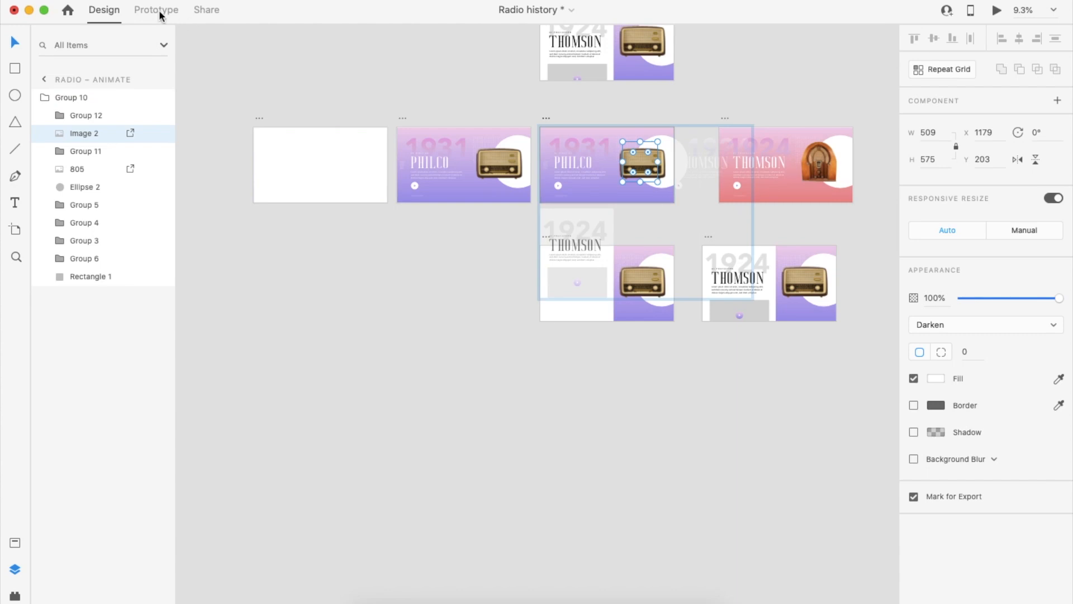
{"action": "left_click", "coordinate": [648, 157]}
{"action": "left_click", "coordinate": [177, 15]}
{"action": "left_click_drag", "start_coordinate": [665, 163], "coordinate": [598, 265]}
{"action": "left_click", "coordinate": [1026, 210]}
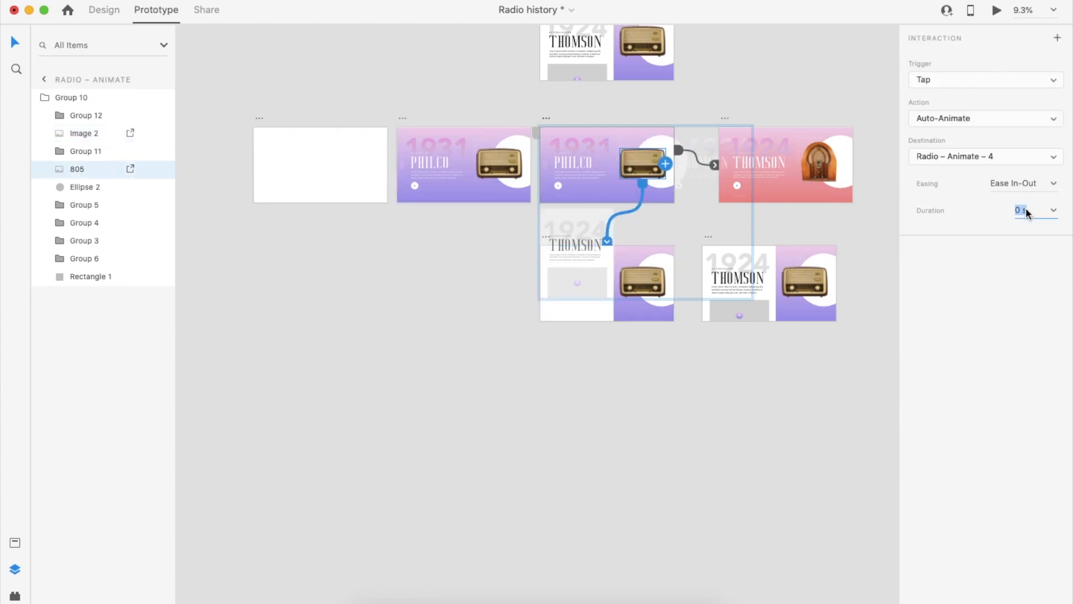
{"action": "type", "text": "1.5"}
{"action": "left_click", "coordinate": [773, 418]}
- Link the Radio – Animate – 4 artboard to Radio – Animate – 5 with a Time-triggered Auto-Animate
{"action": "left_click", "coordinate": [547, 241]}
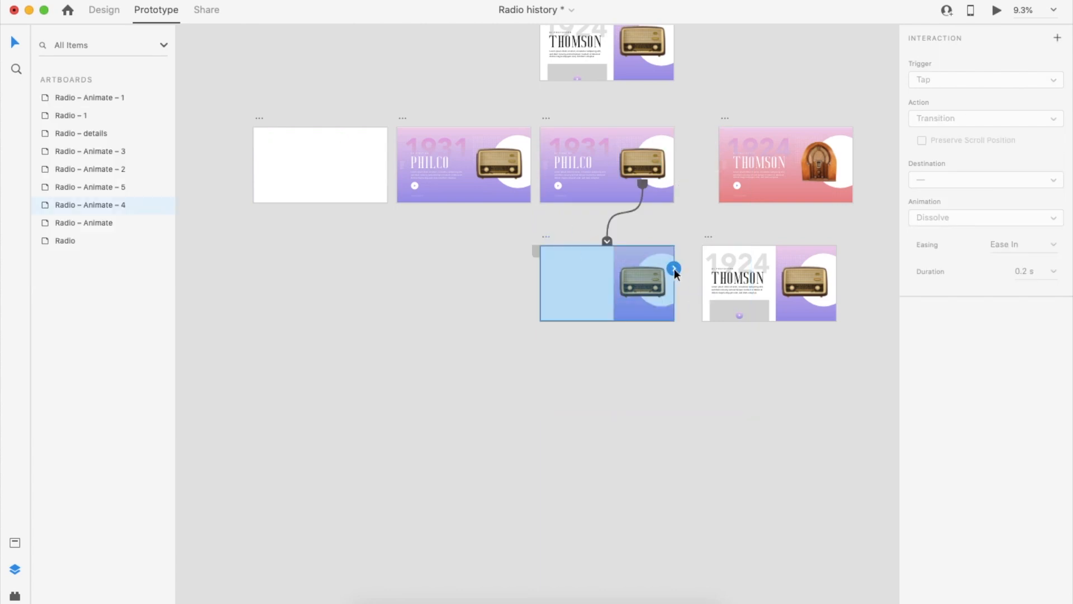
{"action": "left_click_drag", "start_coordinate": [674, 268], "coordinate": [727, 289]}
{"action": "left_click", "coordinate": [984, 80]}
{"action": "left_click", "coordinate": [953, 104]}
{"action": "left_click", "coordinate": [693, 463]}
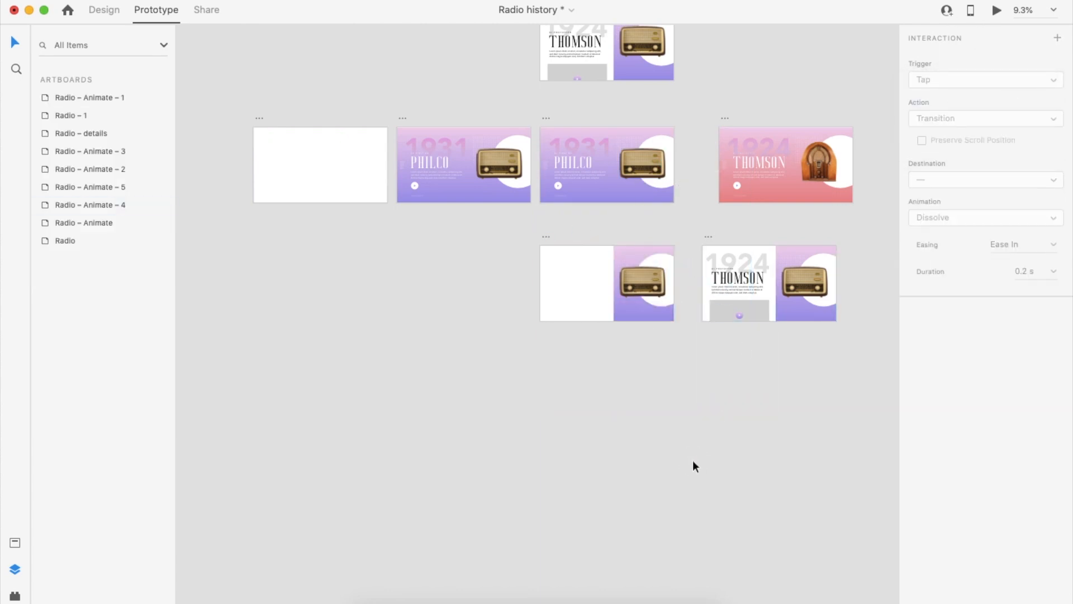
- Preview the prototype from the blank starting artboard through the detail panel reveal
{"action": "left_click", "coordinate": [335, 161]}
{"action": "left_click", "coordinate": [997, 11]}
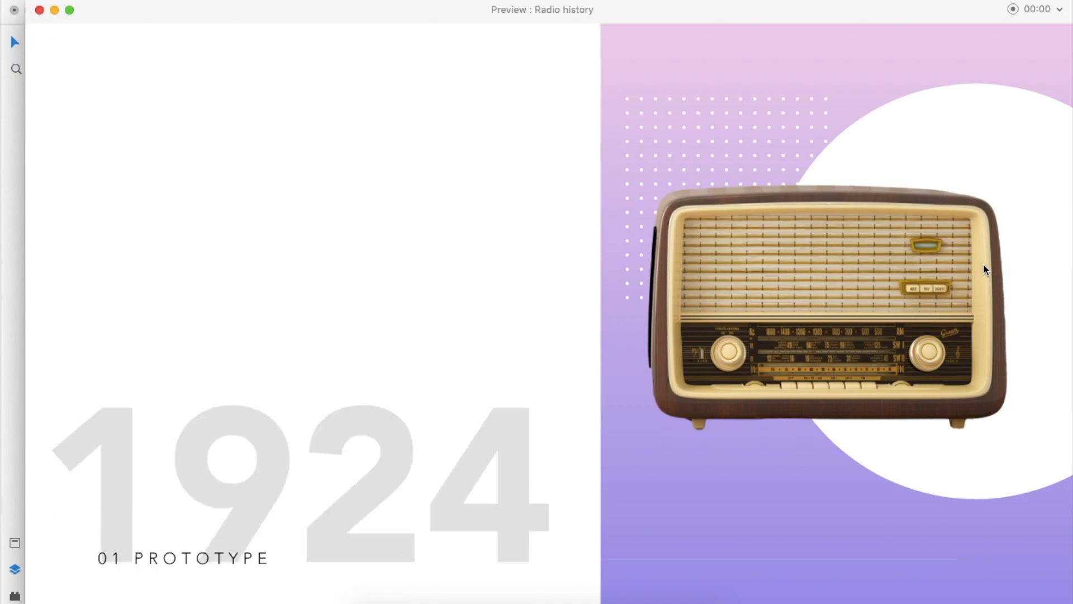
{"action": "left_click", "coordinate": [39, 10]}
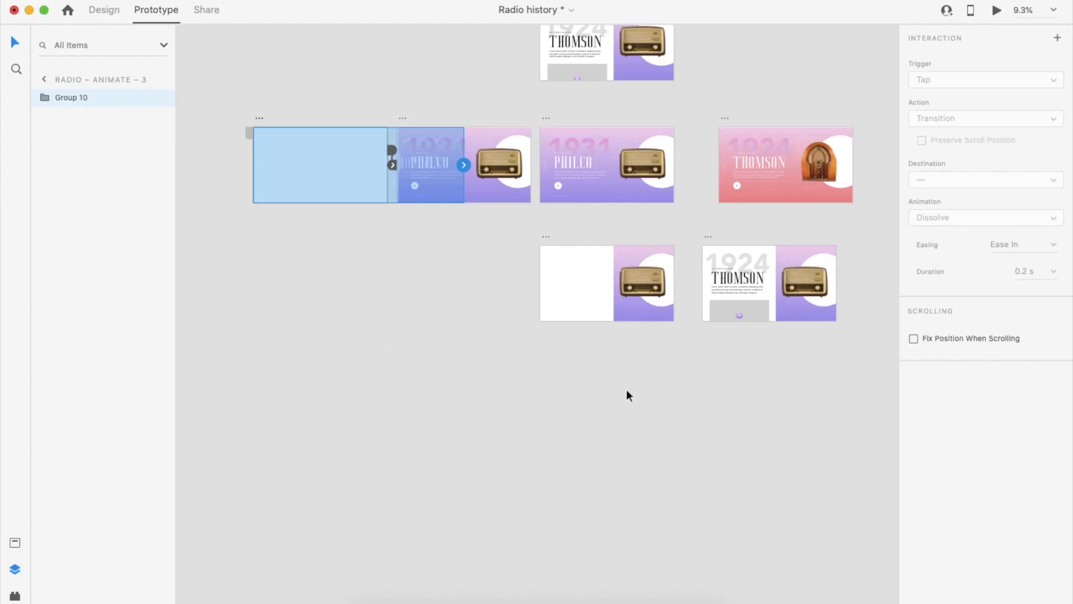
{"action": "scroll", "coordinate": [626, 389], "scroll_direction": "up", "scroll_amount": 3}
{"action": "left_click", "coordinate": [512, 96]}
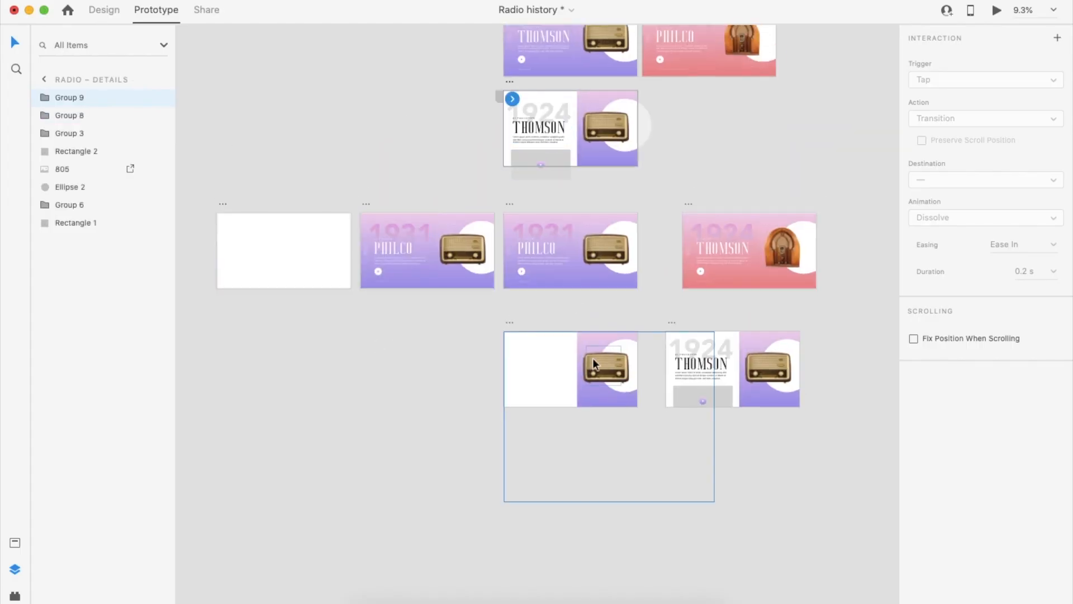
{"action": "double_click", "coordinate": [714, 366]}
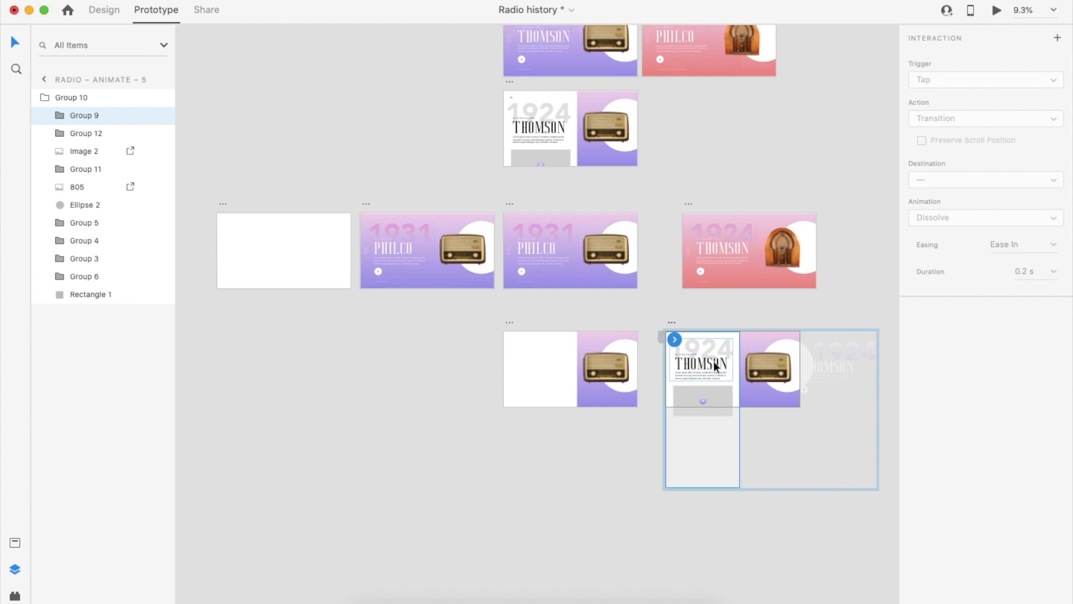
{"action": "left_click", "coordinate": [674, 339]}
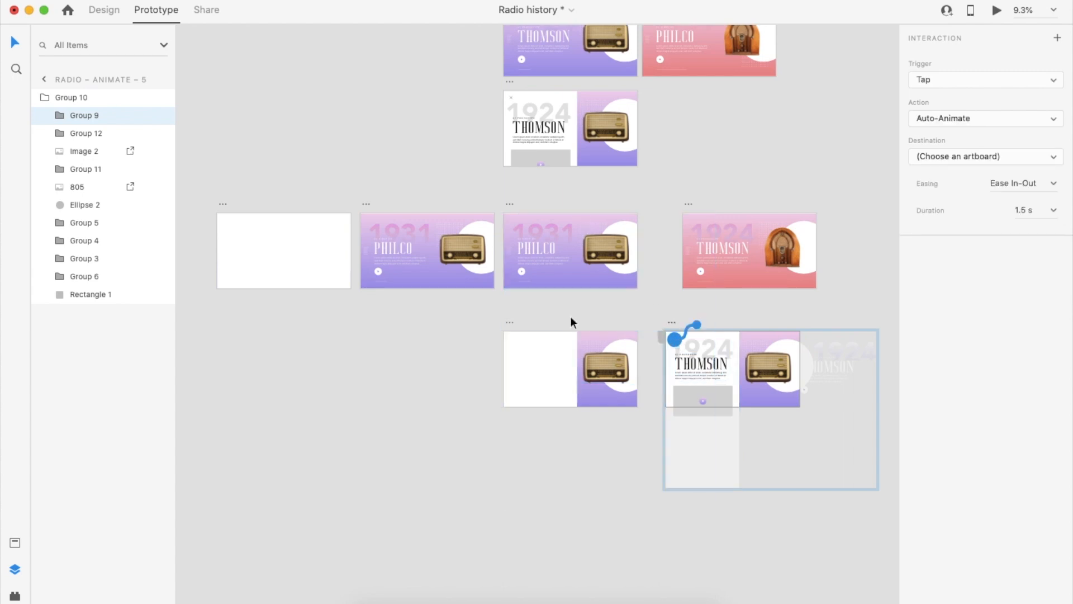
{"action": "left_click", "coordinate": [572, 317]}
- Duplicate Radio – Animate – 4 beyond Radio – Animate – 5 and link the copy to Radio – Animate with a timed Auto-Animate
{"action": "scroll", "coordinate": [575, 316], "scroll_direction": "down", "scroll_amount": 3}
{"action": "left_click", "coordinate": [539, 316]}
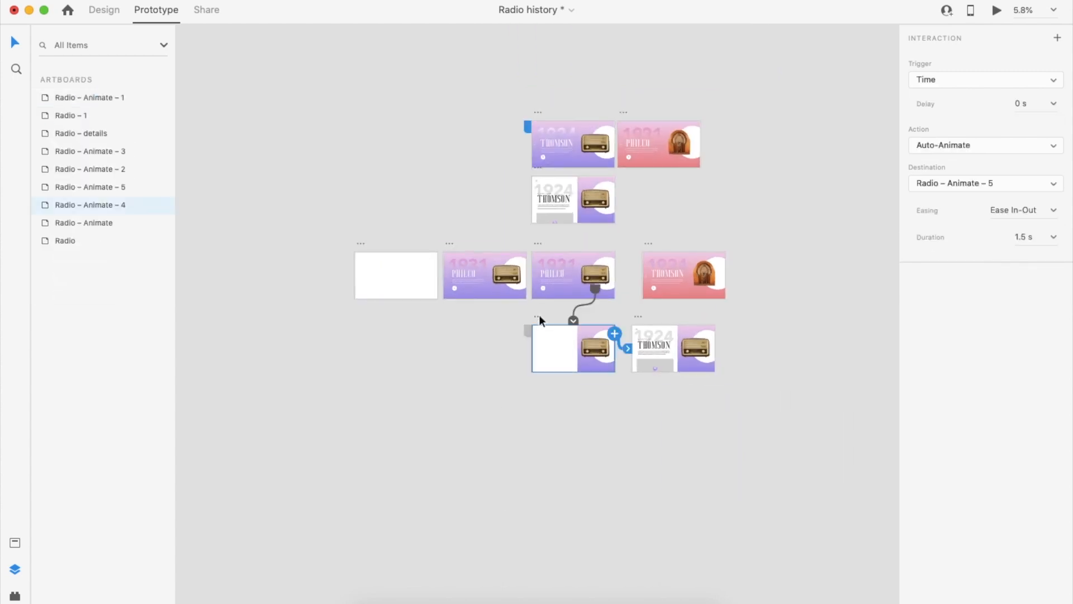
{"action": "left_click", "coordinate": [103, 19]}
{"action": "left_click_drag", "start_coordinate": [535, 315], "coordinate": [734, 316]}
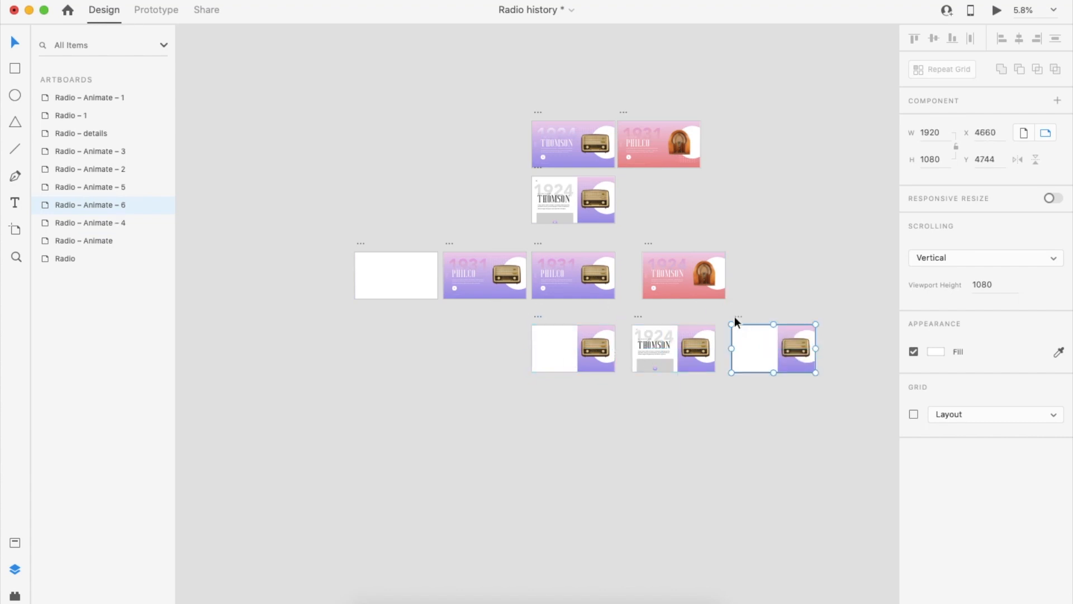
{"action": "left_click", "coordinate": [146, 18]}
{"action": "left_click_drag", "start_coordinate": [816, 333], "coordinate": [676, 311]}
- Link the close icon on Radio – Animate – 5 to Radio – Animate – 6 with a Tap Auto-Animate
{"action": "left_click", "coordinate": [636, 328]}
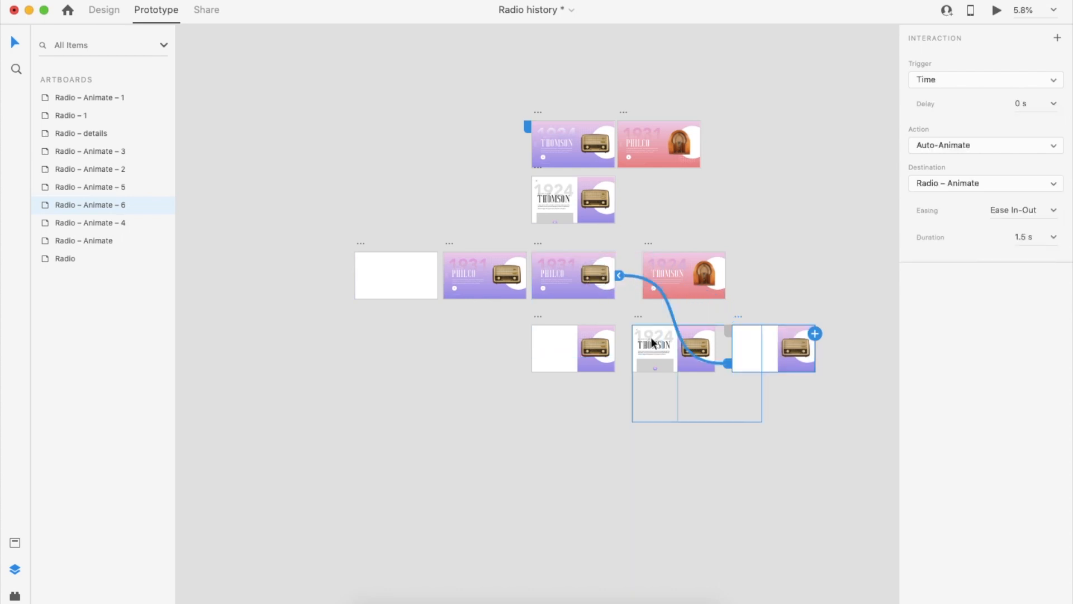
{"action": "double_click", "coordinate": [637, 327]}
{"action": "left_click_drag", "start_coordinate": [636, 328], "coordinate": [783, 364]}
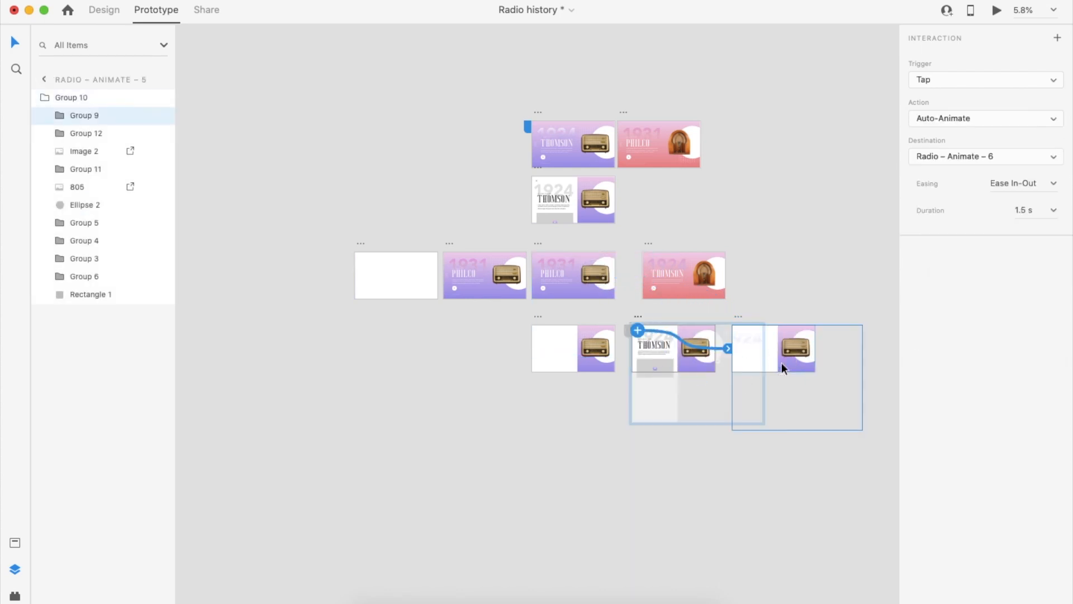
{"action": "left_click", "coordinate": [739, 317]}
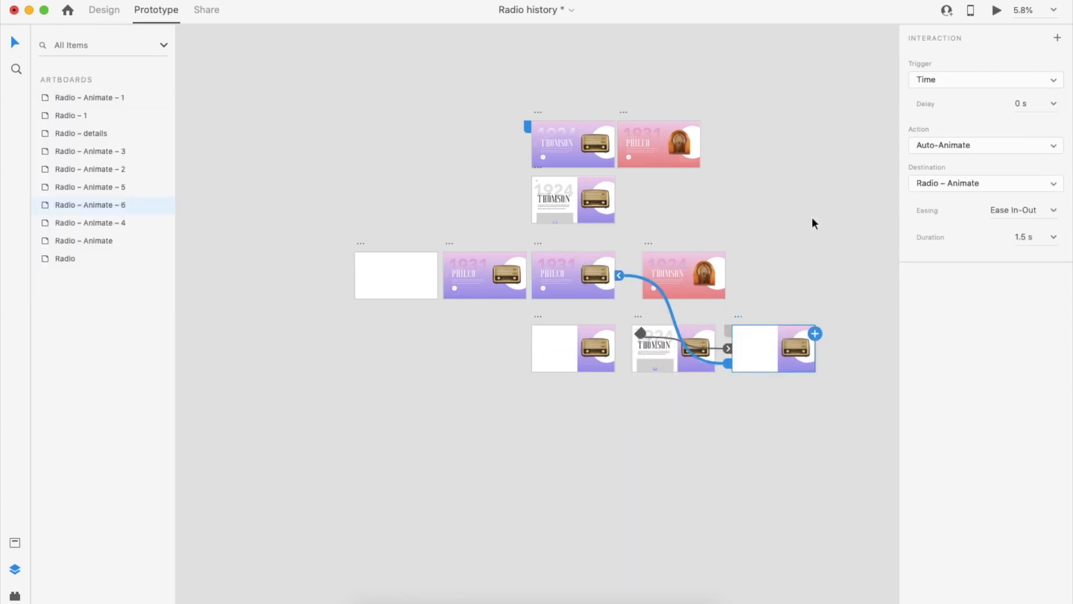
- Preview the PHILCO screen, opening the detail panel from the radio and closing it with its close icon
{"action": "left_click", "coordinate": [537, 252]}
{"action": "left_click", "coordinate": [997, 10]}
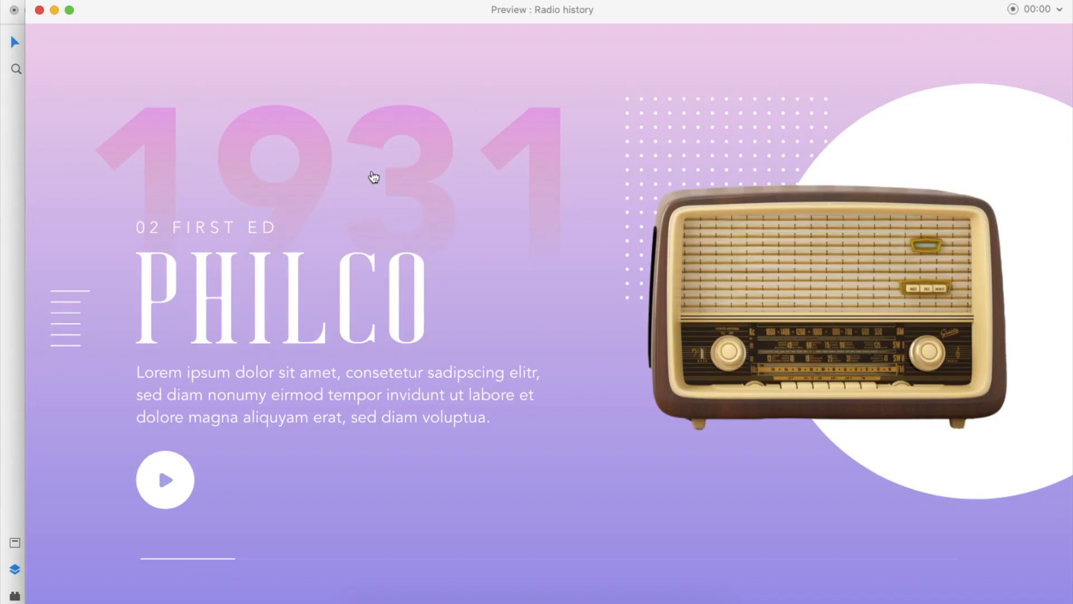
{"action": "left_click", "coordinate": [973, 271]}
{"action": "left_click", "coordinate": [84, 75]}
{"action": "left_click", "coordinate": [40, 10]}
- Lower the 1924 THOMSON text block on Radio – Animate – 5 by about 30 px, away from the close icon
{"action": "left_click", "coordinate": [675, 402]}
{"action": "left_click", "coordinate": [106, 10]}
{"action": "scroll", "coordinate": [662, 319], "scroll_direction": "up", "scroll_amount": 5}
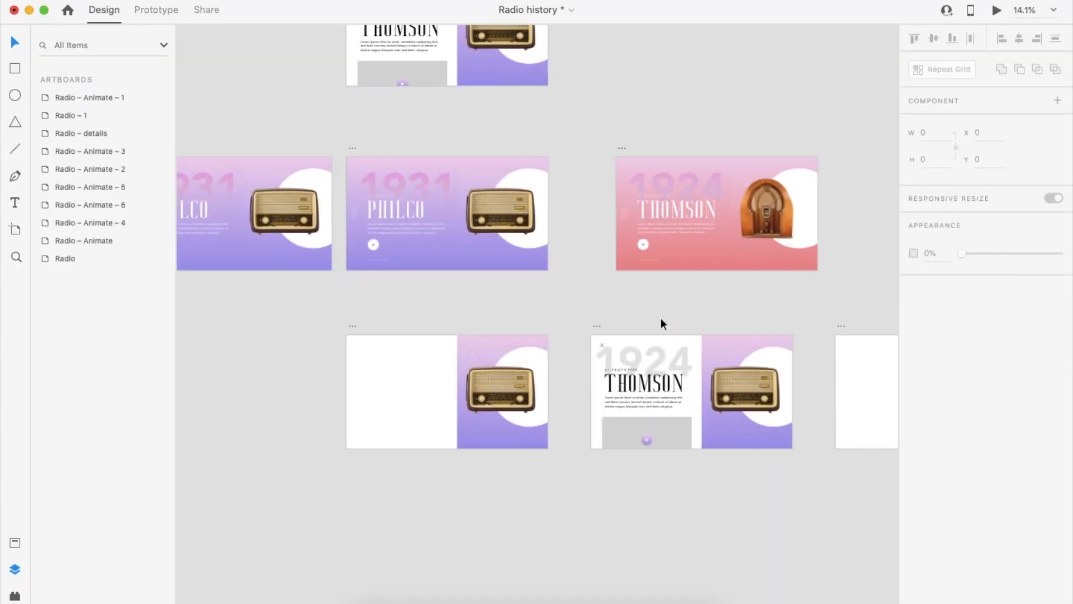
{"action": "scroll", "coordinate": [660, 317], "scroll_direction": "up", "scroll_amount": 5}
{"action": "left_click", "coordinate": [520, 381], "text": "super"}
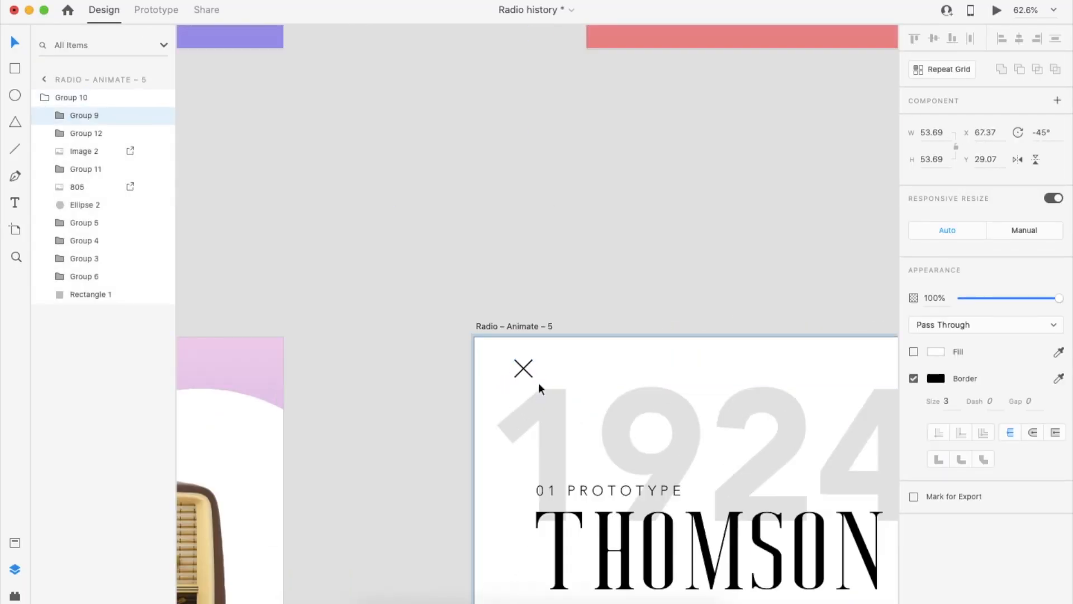
{"action": "double_click", "coordinate": [555, 402]}
{"action": "key", "text": "shift+Down"}
{"action": "key", "text": "shift+Down"}
{"action": "key", "text": "shift+Down"}
{"action": "left_click", "coordinate": [555, 274]}
{"action": "scroll", "coordinate": [555, 274], "scroll_direction": "down", "scroll_amount": 5}
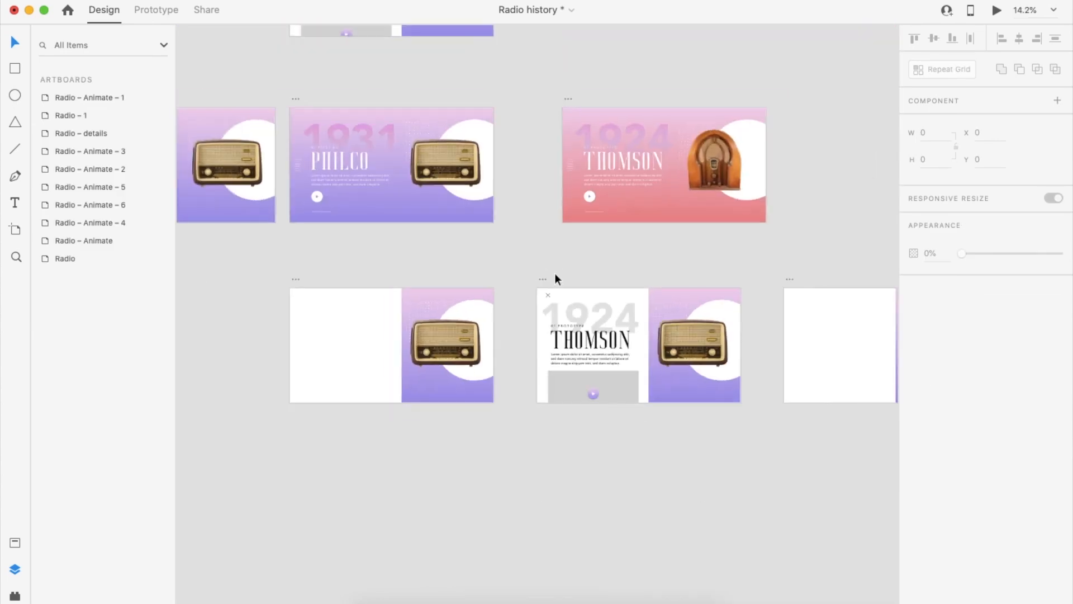
- Scale down the 1931 numerals on Radio – Animate – 2 to the PHILCO title's right edge, and shrink the title slightly
{"action": "scroll", "coordinate": [559, 314], "scroll_direction": "left", "scroll_amount": 6}
{"action": "double_click", "coordinate": [457, 260]}
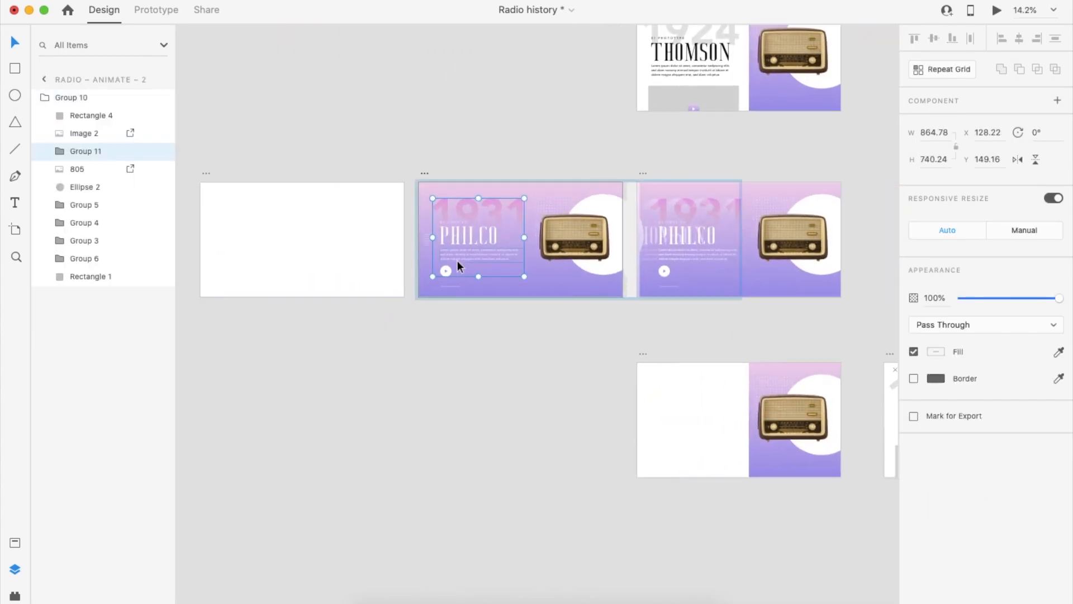
{"action": "double_click", "coordinate": [457, 260]}
{"action": "double_click", "coordinate": [495, 228]}
{"action": "scroll", "coordinate": [497, 218], "scroll_direction": "up", "scroll_amount": 5}
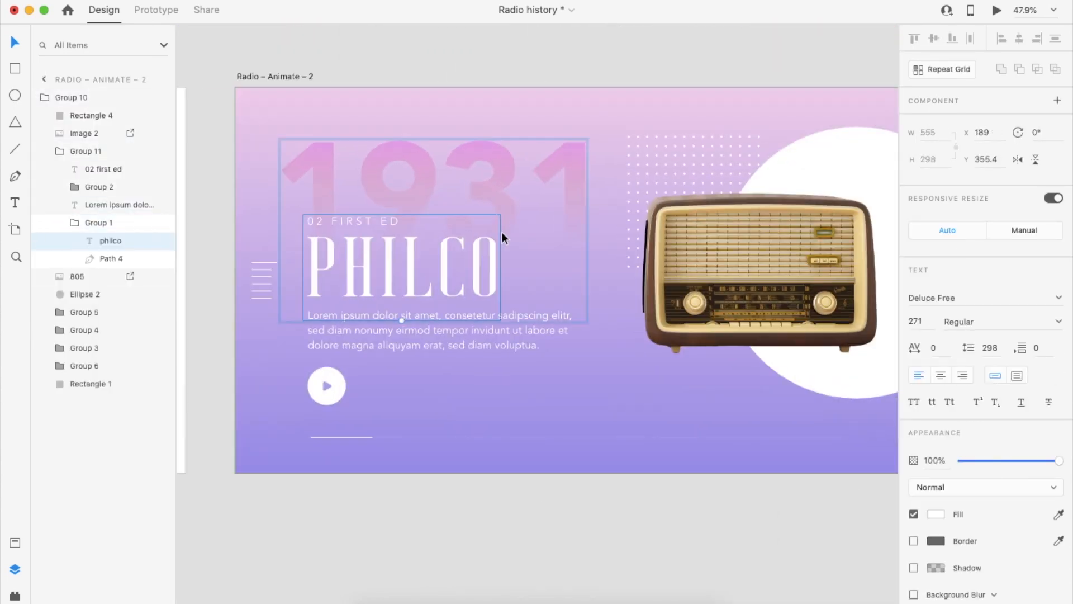
{"action": "left_click", "coordinate": [561, 167]}
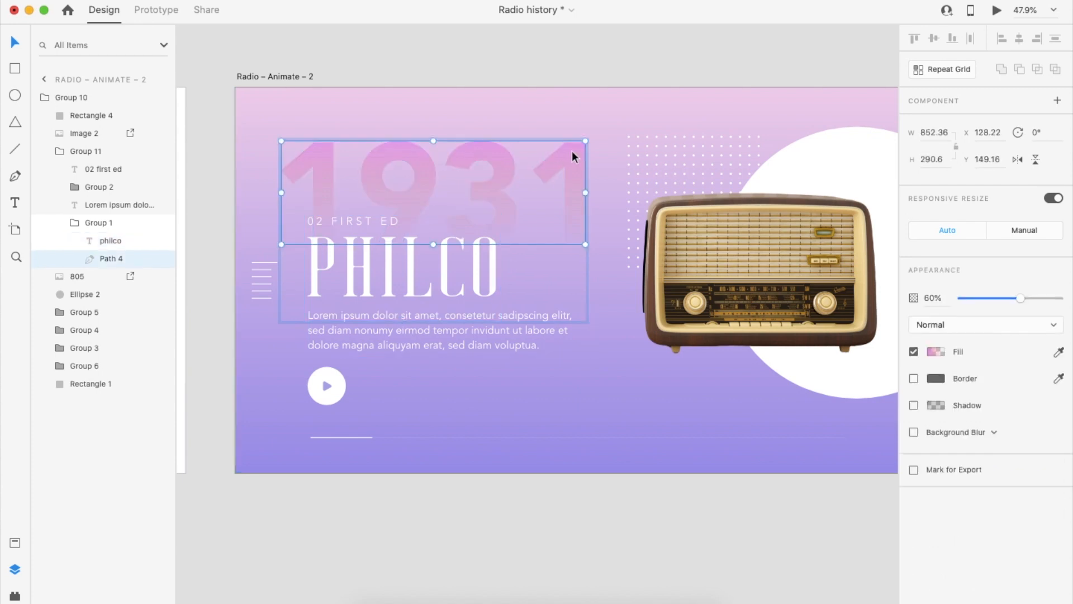
{"action": "left_click_drag", "start_coordinate": [585, 193], "coordinate": [489, 249]}
{"action": "left_click", "coordinate": [499, 303]}
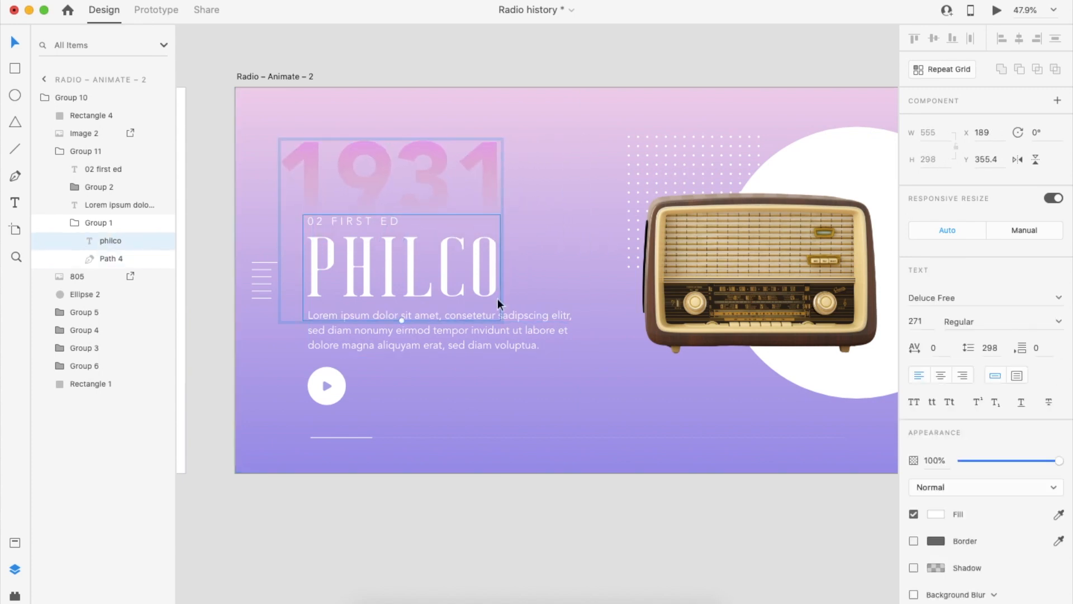
{"action": "left_click_drag", "start_coordinate": [402, 321], "coordinate": [402, 299]}
- Scale the play button on Radio – Animate – 2 down to 73.16 × 73.16 and the radio image to 438 × 299
{"action": "left_click", "coordinate": [407, 314]}
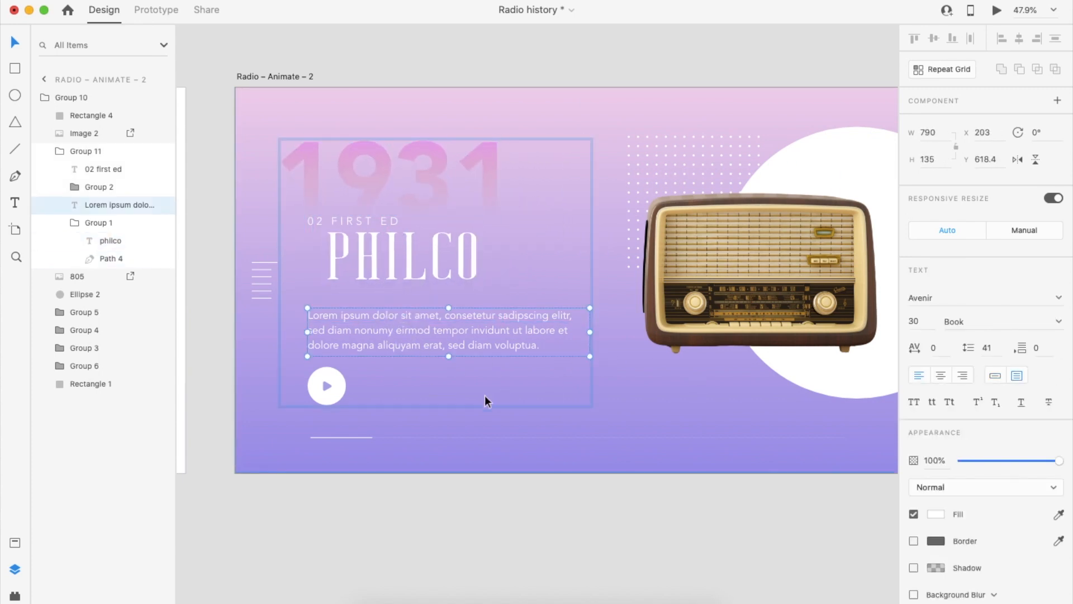
{"action": "left_click", "coordinate": [340, 372]}
{"action": "left_click_drag", "start_coordinate": [345, 368], "coordinate": [334, 378]}
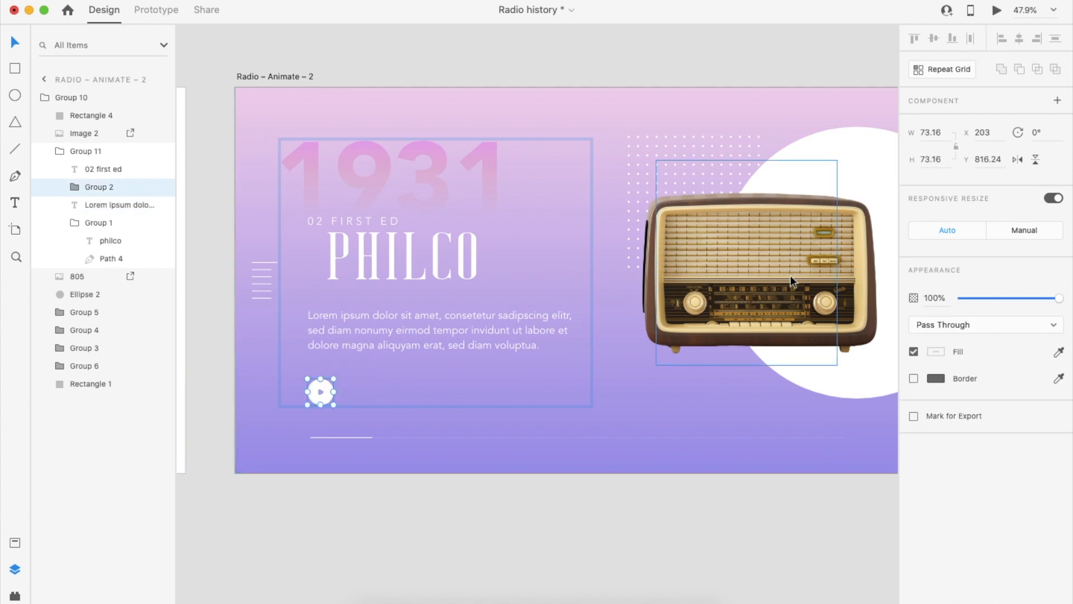
{"action": "left_click", "coordinate": [649, 305]}
{"action": "left_click_drag", "start_coordinate": [643, 353], "coordinate": [722, 300]}
- Preview the intro from the blank starting artboard to check the scaled-down PHILCO elements animating
{"action": "scroll", "coordinate": [644, 311], "scroll_direction": "down", "scroll_amount": 5}
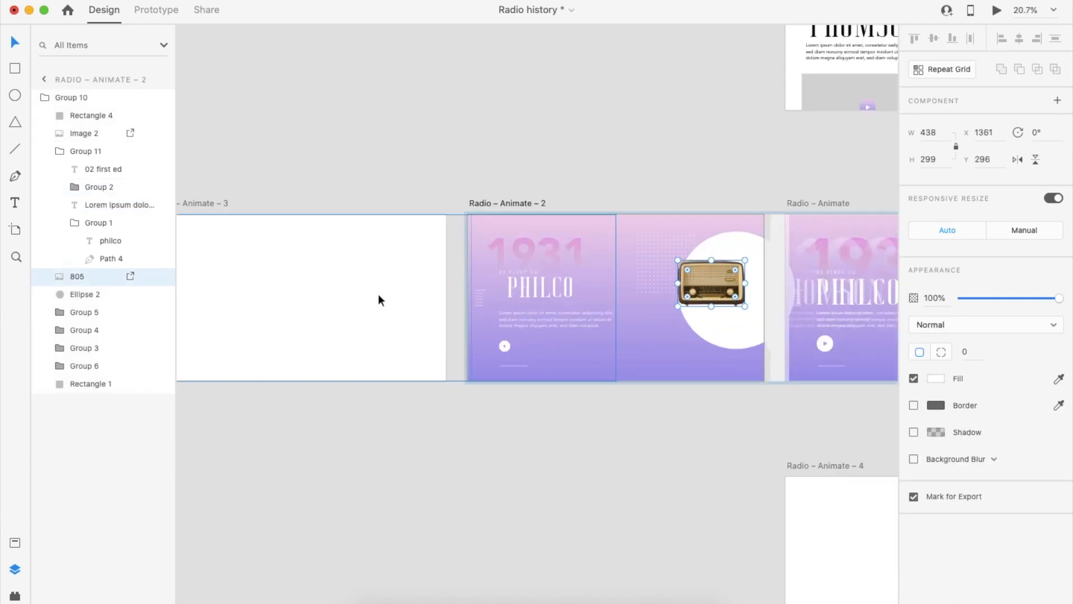
{"action": "left_click", "coordinate": [378, 296]}
{"action": "left_click", "coordinate": [996, 10]}
{"action": "left_click", "coordinate": [935, 143]}
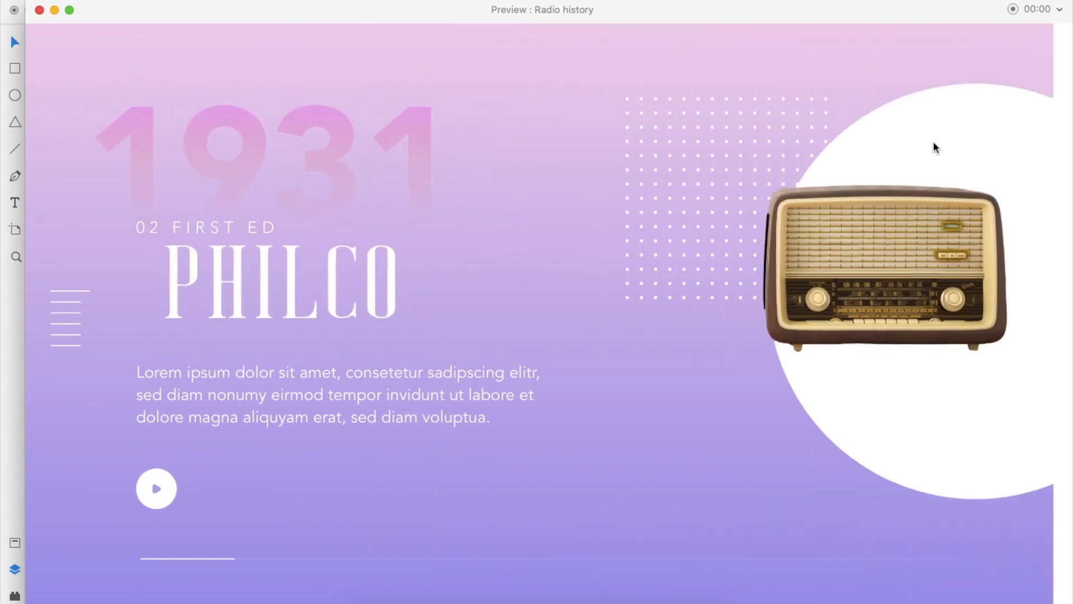
- Close the preview and undo the scaling of the 1931 numerals, PHILCO title, play button and radio on Radio – Animate – 2
{"action": "left_click", "coordinate": [39, 9]}
{"action": "left_click", "coordinate": [539, 224]}
{"action": "left_click", "coordinate": [517, 177]}
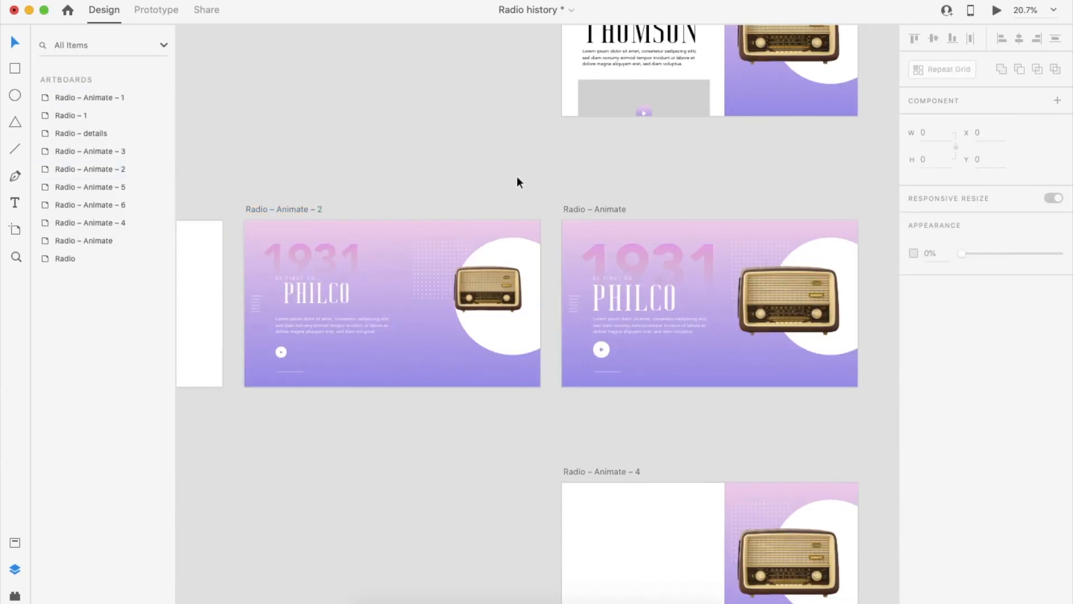
{"action": "key", "text": "super+z"}
{"action": "key", "text": "super+z"}
{"action": "key", "text": "super+z"}
{"action": "key", "text": "super+z"}
{"action": "left_click", "coordinate": [593, 193]}
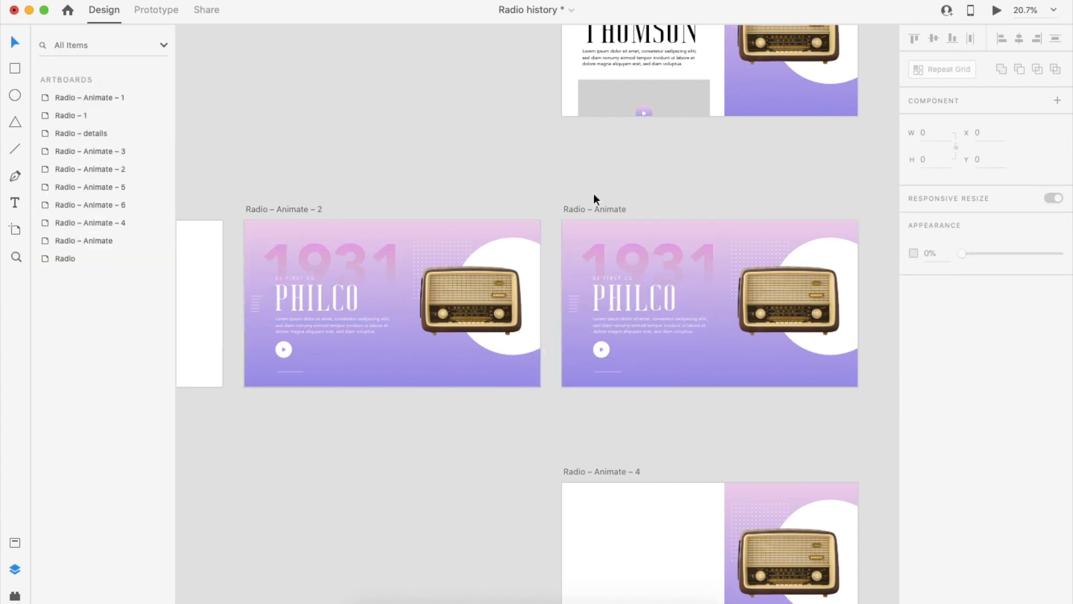
- Preview from the blank starting artboard, checking the intro, the detail panel opening and closing, and the PHILCO–THOMSON transition
{"action": "scroll", "coordinate": [305, 213], "scroll_direction": "left", "scroll_amount": 2}
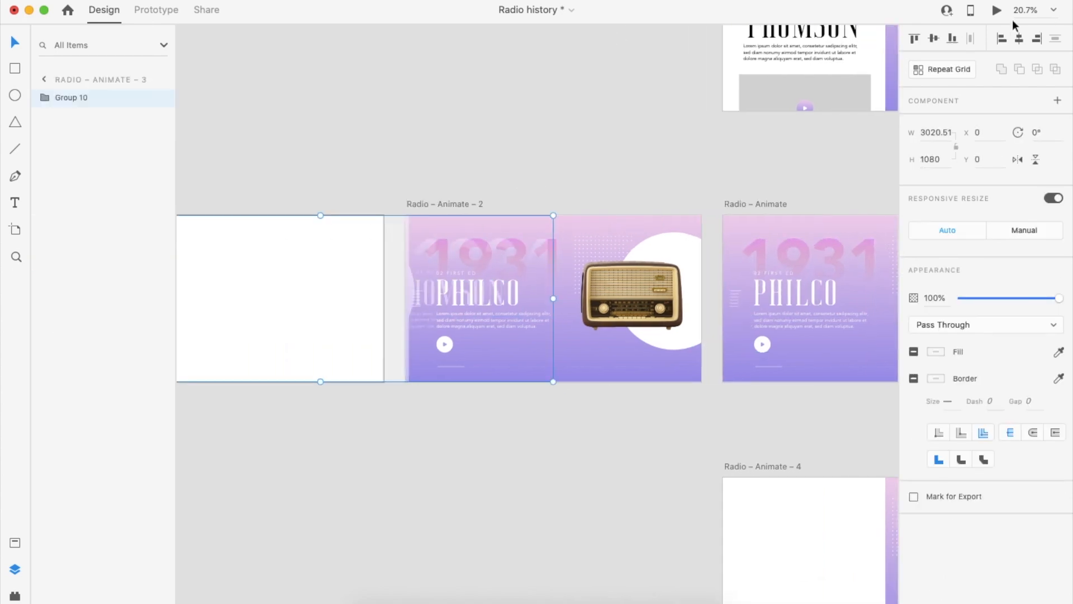
{"action": "left_click", "coordinate": [996, 10]}
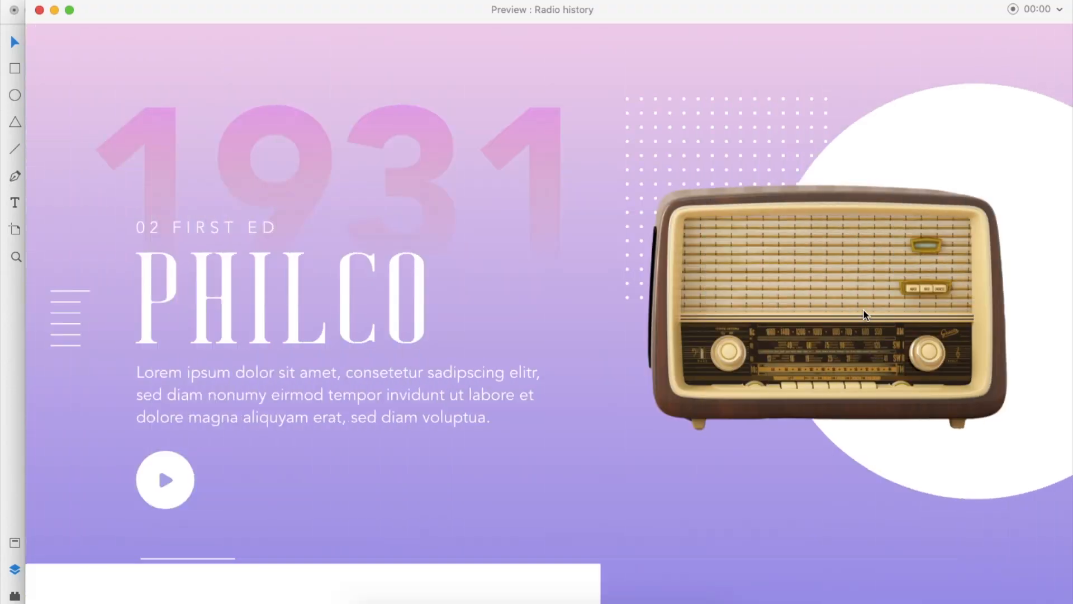
{"action": "left_click", "coordinate": [863, 315]}
{"action": "left_click", "coordinate": [82, 59]}
{"action": "left_click", "coordinate": [275, 559]}
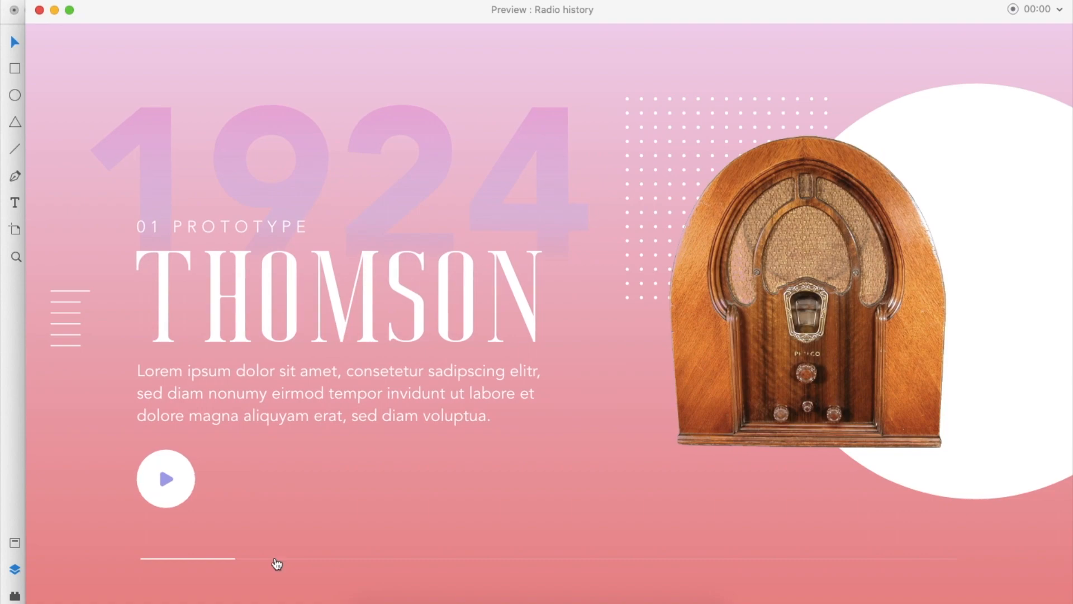
{"action": "left_click", "coordinate": [187, 559]}
{"action": "left_click", "coordinate": [39, 11]}
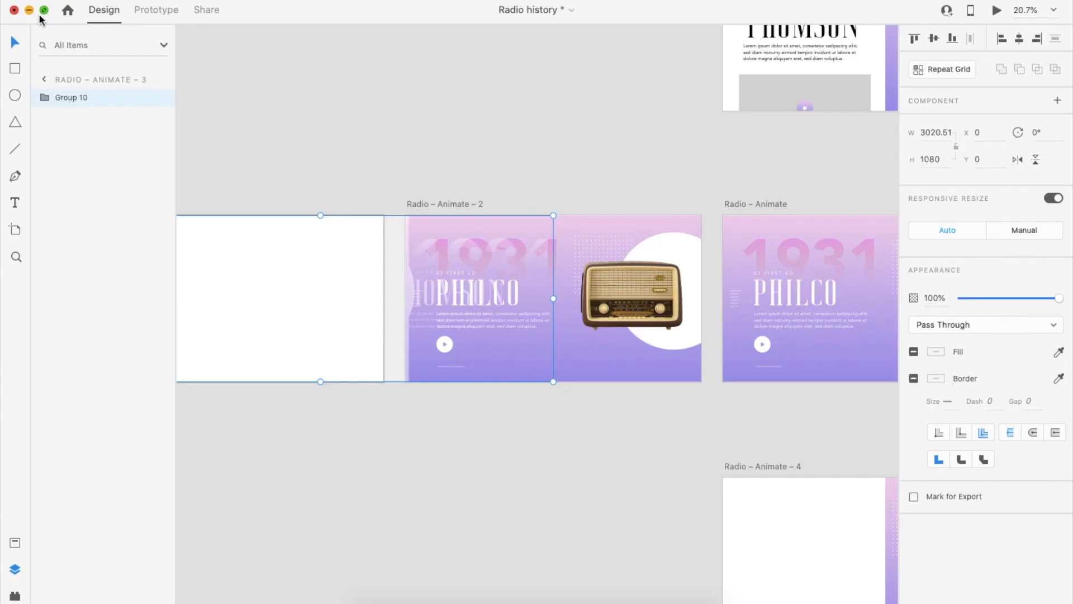
- Try the #F8CEEC – #A88BEB gradient on the Radio – Animate – 1 background, and switch it back to #F8CEEC – #FB8085
{"action": "scroll", "coordinate": [666, 282], "scroll_direction": "down", "scroll_amount": 3}
{"action": "left_click", "coordinate": [674, 251]}
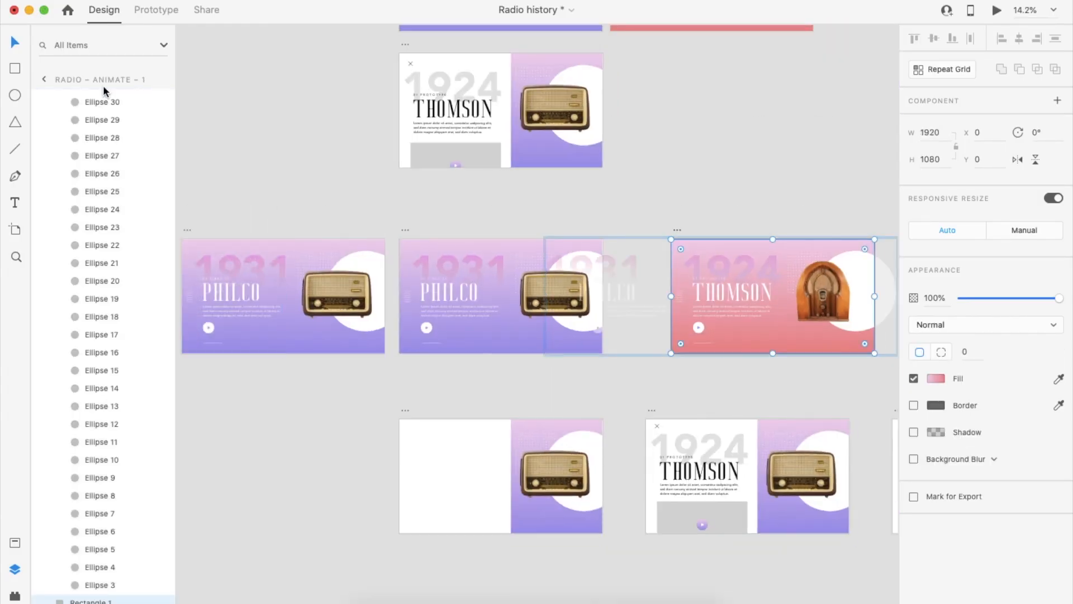
{"action": "left_click", "coordinate": [17, 541]}
{"action": "left_click", "coordinate": [666, 119]}
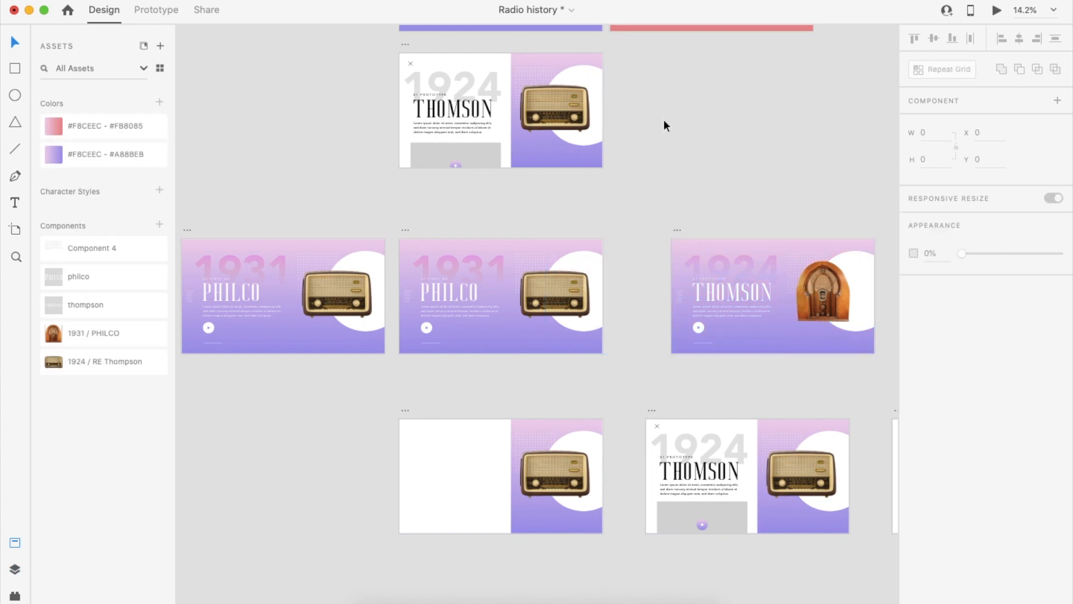
{"action": "left_click", "coordinate": [675, 253]}
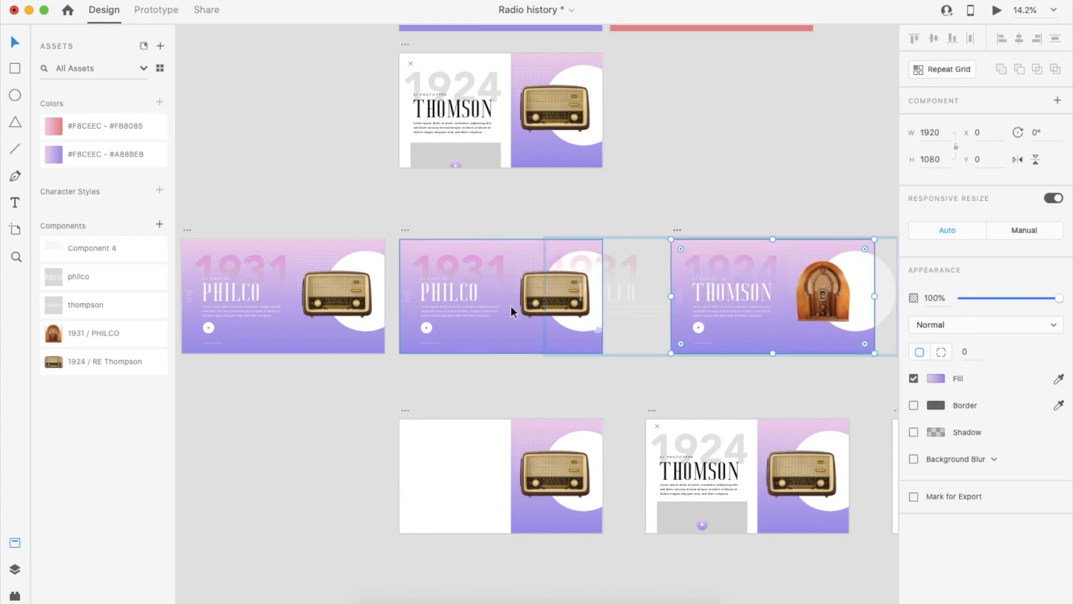
{"action": "left_click", "coordinate": [130, 127]}
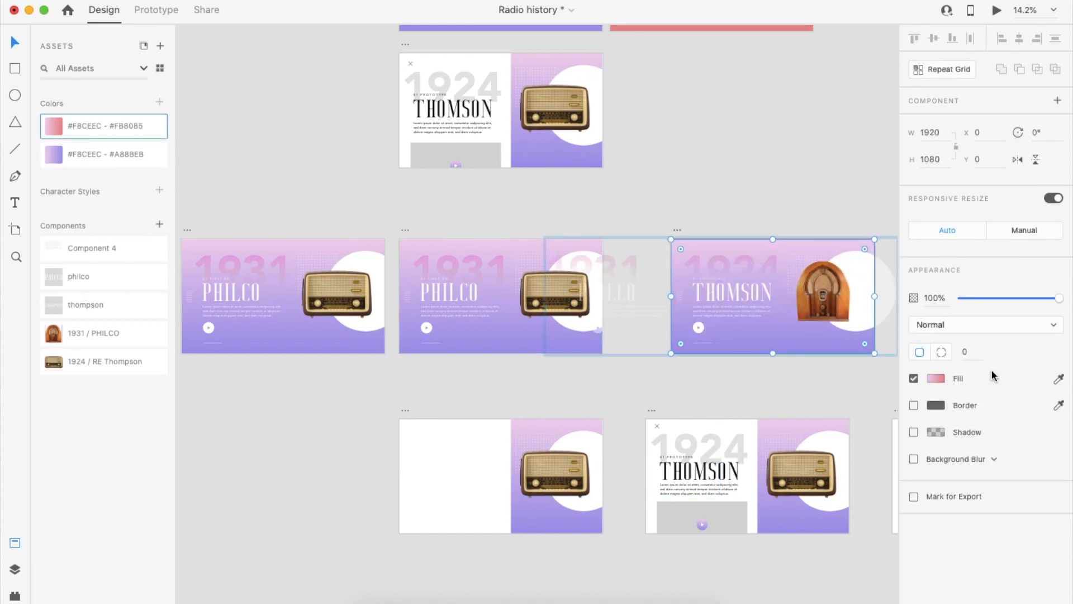
- Try reversing the gradient direction of the THOMSON background on Radio – Animate – 1
{"action": "scroll", "coordinate": [869, 233], "scroll_direction": "right", "scroll_amount": 5}
{"action": "scroll", "coordinate": [870, 233], "scroll_direction": "down", "scroll_amount": 2}
{"action": "left_click", "coordinate": [604, 302]}
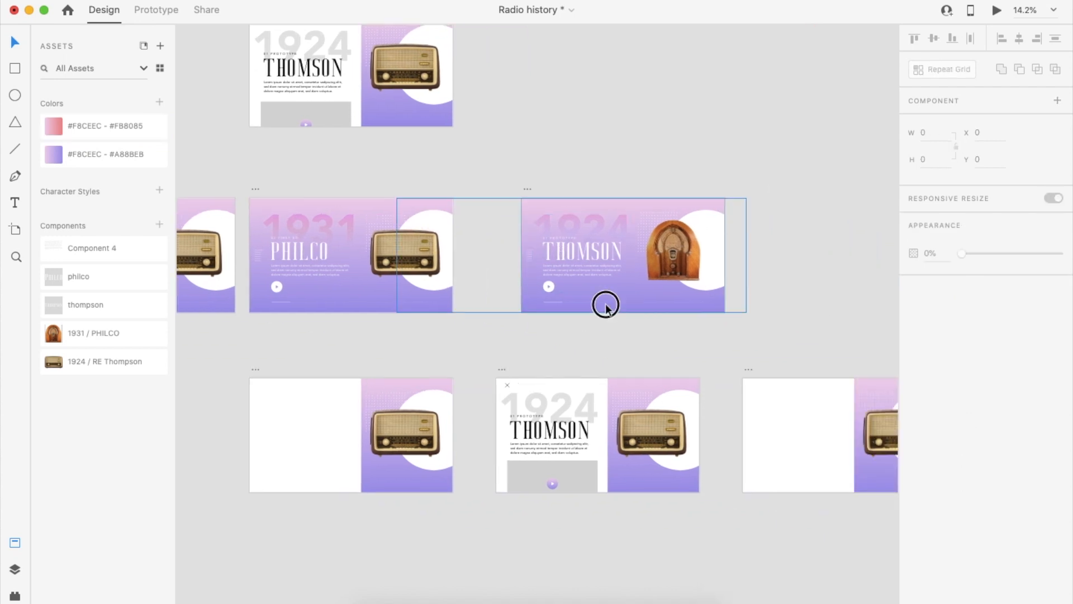
{"action": "left_click_drag", "start_coordinate": [635, 210], "coordinate": [619, 314]}
{"action": "left_click", "coordinate": [462, 311]}
{"action": "left_click", "coordinate": [441, 301]}
- Preview the transition between PHILCO and THOMSON several times to check how the altered background animates
{"action": "left_click", "coordinate": [997, 10]}
{"action": "left_click", "coordinate": [810, 488]}
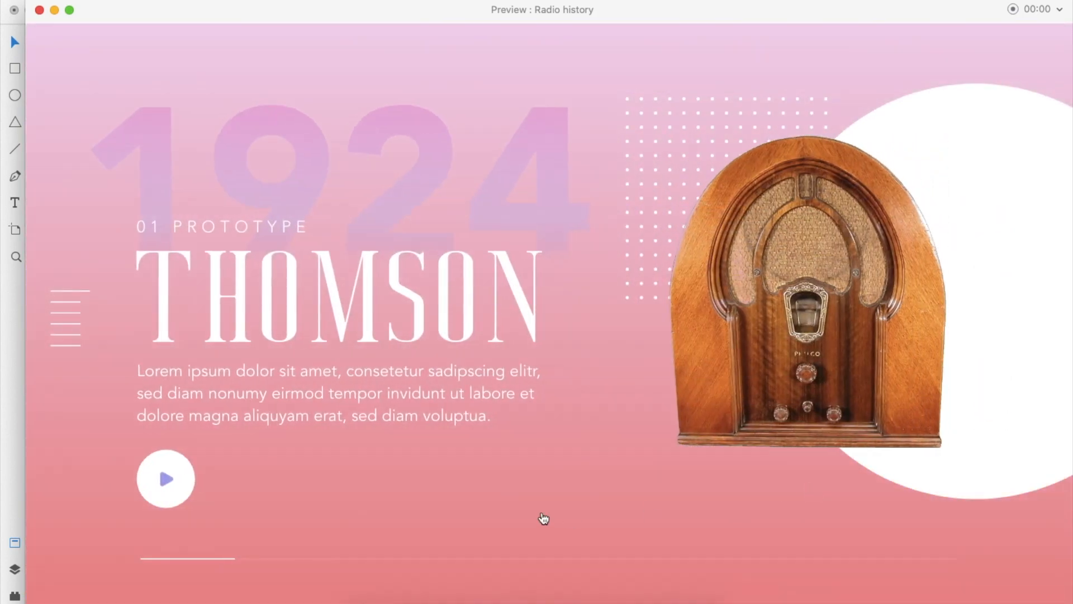
{"action": "left_click", "coordinate": [543, 519]}
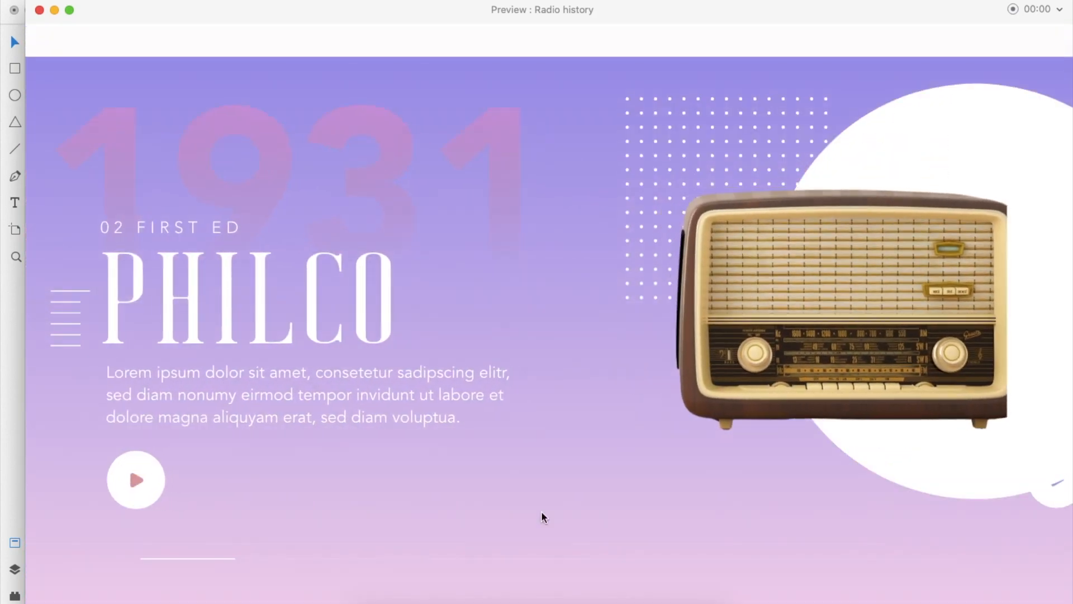
{"action": "left_click", "coordinate": [541, 511]}
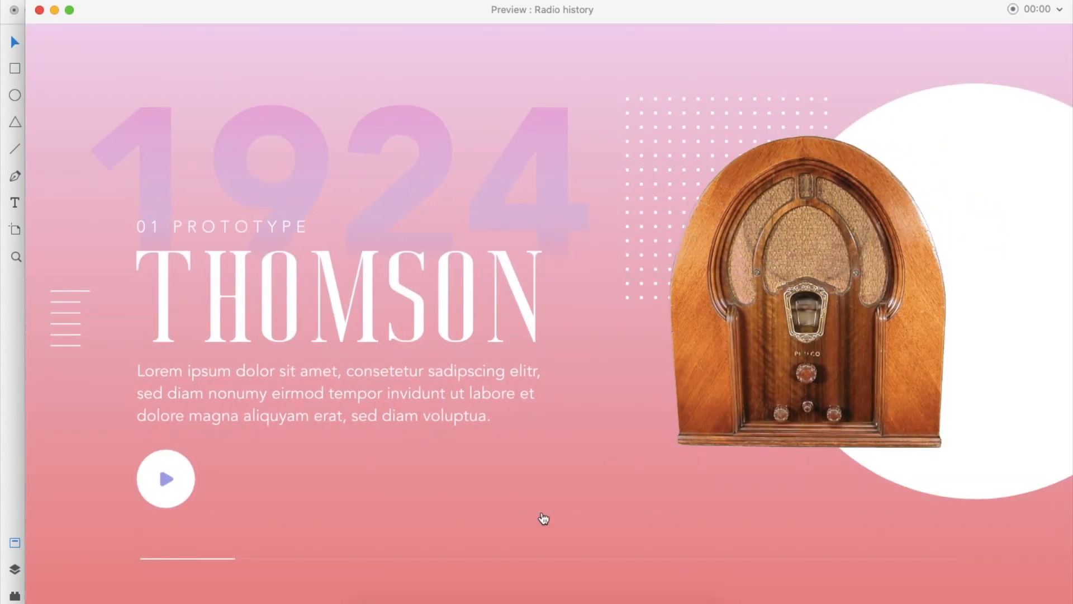
{"action": "left_click", "coordinate": [541, 511]}
{"action": "key", "text": "Escape"}
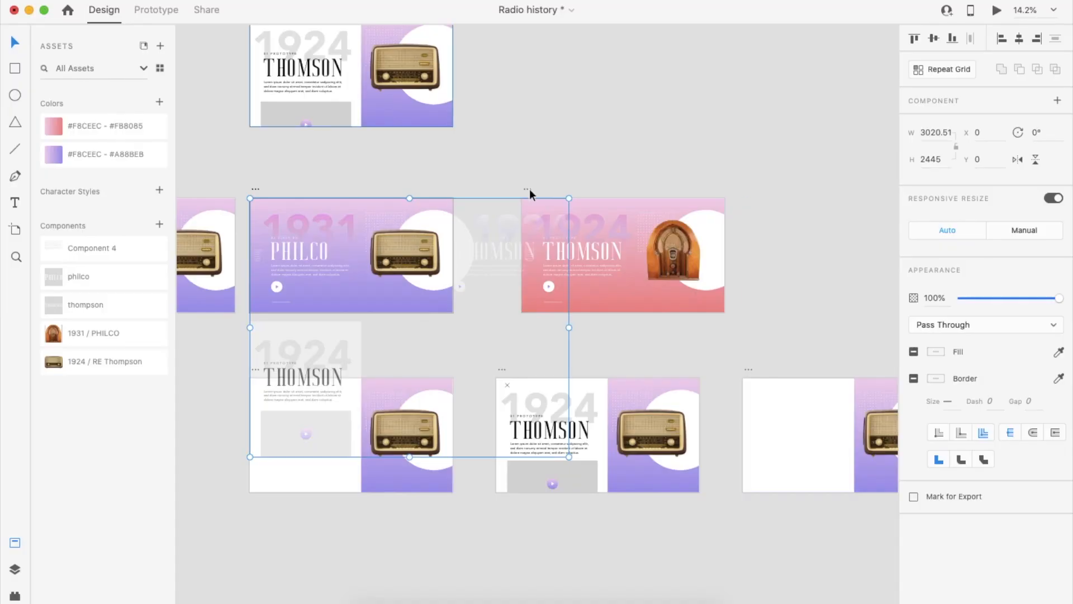
- Undo the background experiment on Radio – Animate – 1 and restore its #F8CEEC – #FB8085 gradient fill
{"action": "key", "text": "super+z"}
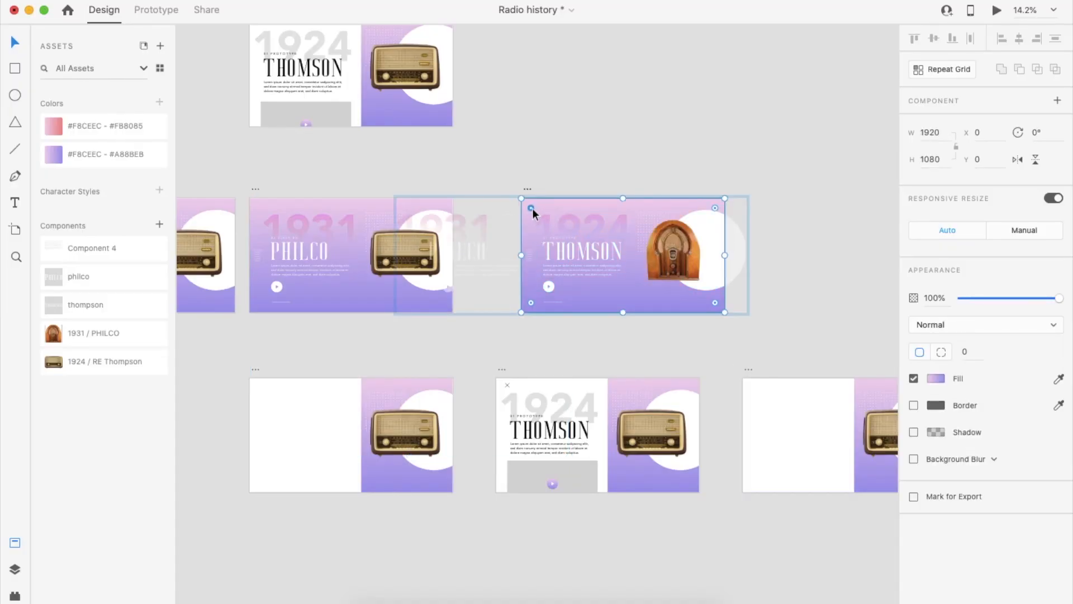
{"action": "left_click_drag", "start_coordinate": [1038, 299], "coordinate": [877, 313]}
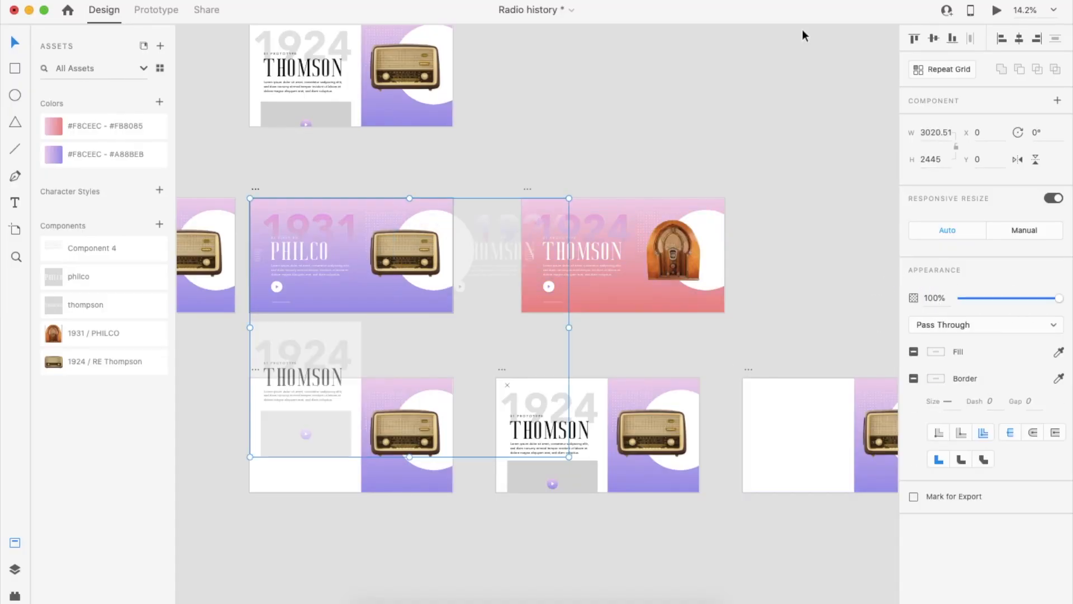
- Preview Radio – Animate, opening and closing the detail panel and moving between PHILCO and THOMSON
{"action": "left_click", "coordinate": [996, 10]}
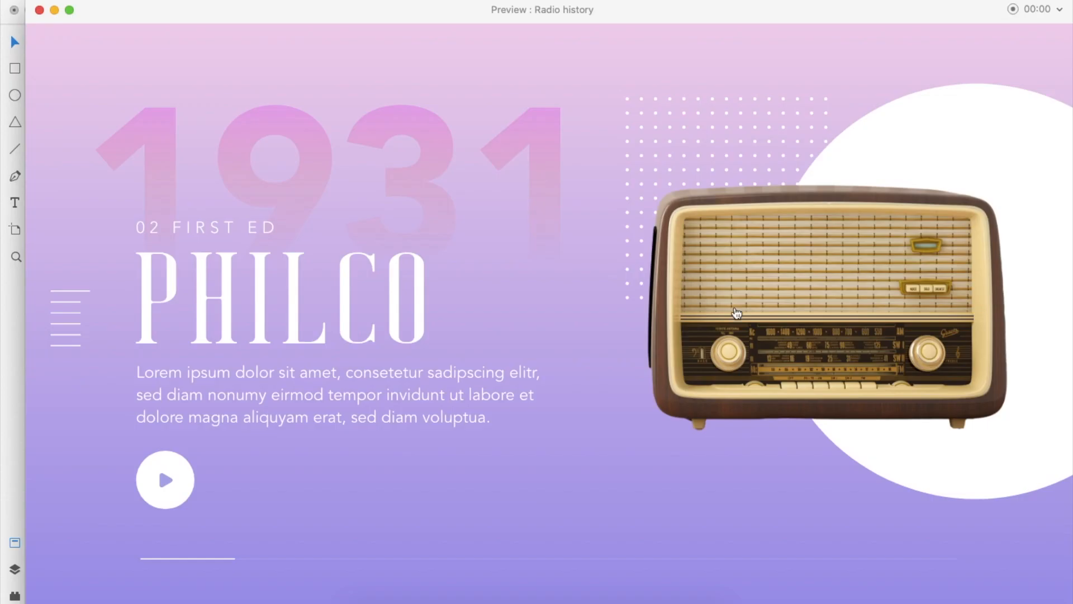
{"action": "left_click", "coordinate": [735, 307]}
{"action": "left_click", "coordinate": [92, 68]}
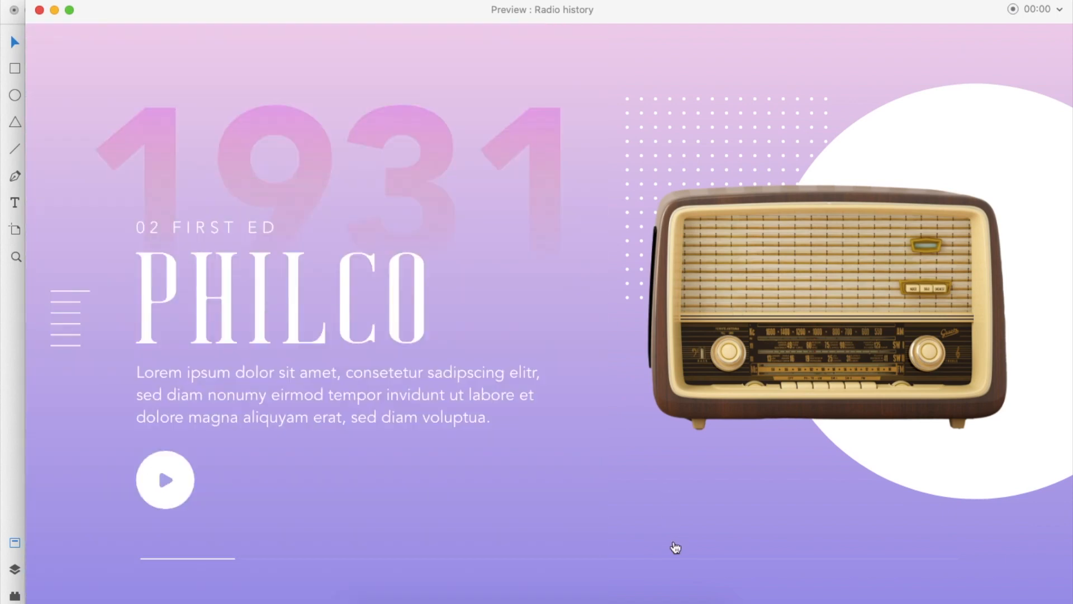
{"action": "left_click", "coordinate": [675, 548]}
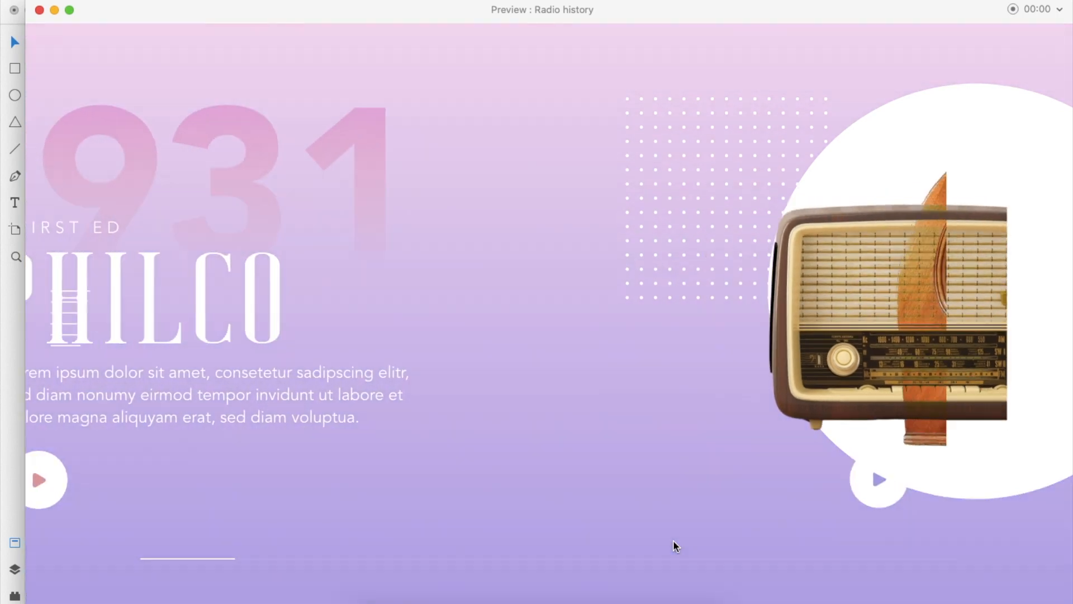
{"action": "left_click", "coordinate": [269, 544]}
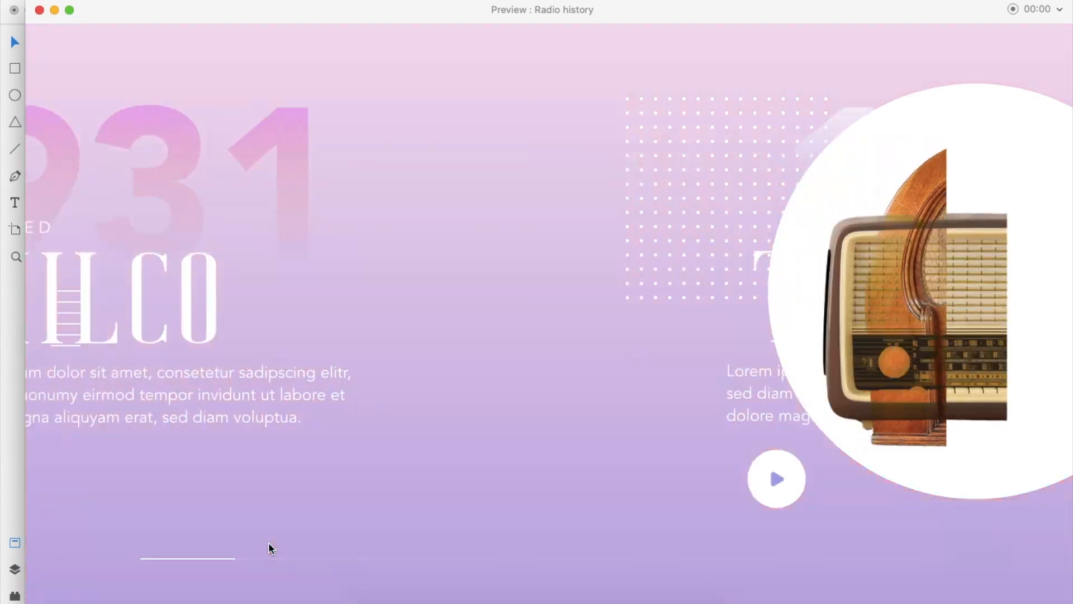
{"action": "left_click", "coordinate": [39, 10]}
- Run the preview again, switching from PHILCO to the red THOMSON screen and back to examine the colour change
{"action": "scroll", "coordinate": [615, 151], "scroll_direction": "down", "scroll_amount": 2}
{"action": "scroll", "coordinate": [427, 222], "scroll_direction": "left", "scroll_amount": 4}
{"action": "scroll", "coordinate": [529, 170], "scroll_direction": "left", "scroll_amount": 3}
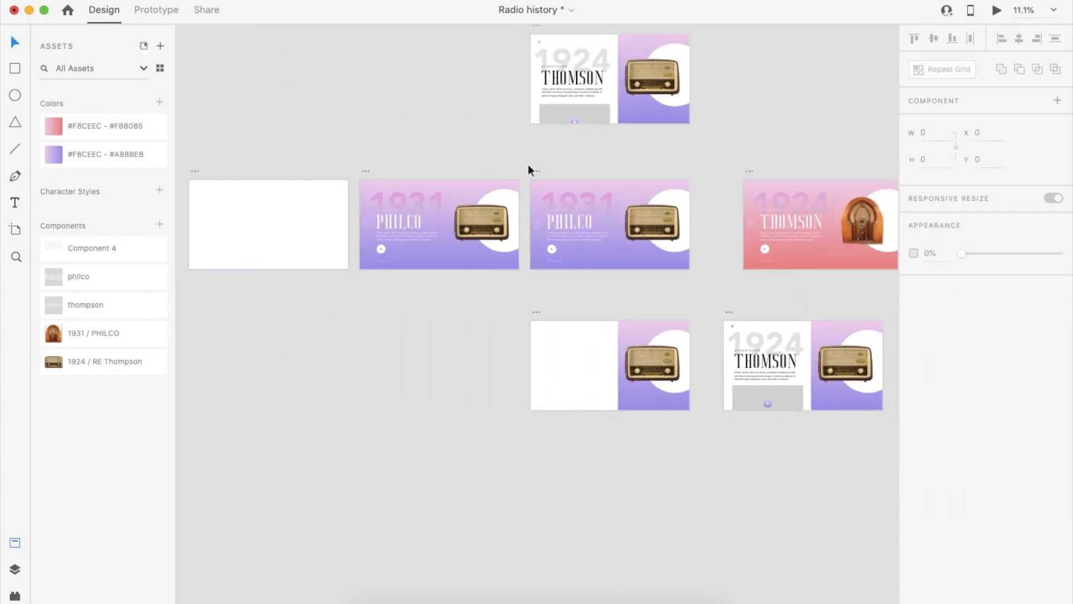
{"action": "scroll", "coordinate": [592, 175], "scroll_direction": "up", "scroll_amount": 3}
{"action": "key", "text": "super+Return"}
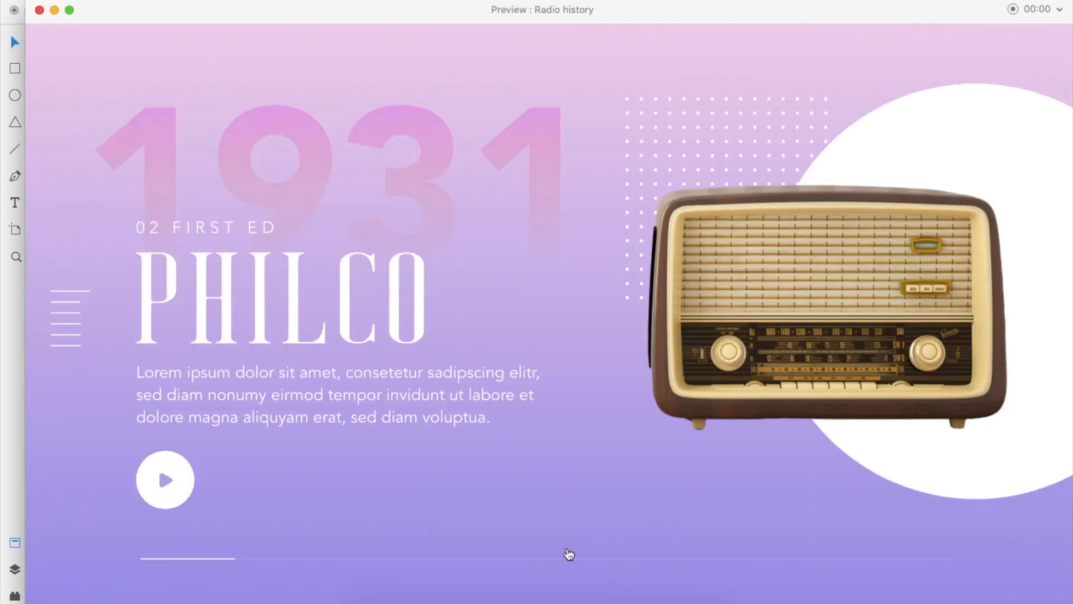
{"action": "left_click_drag", "start_coordinate": [568, 552], "coordinate": [279, 562]}
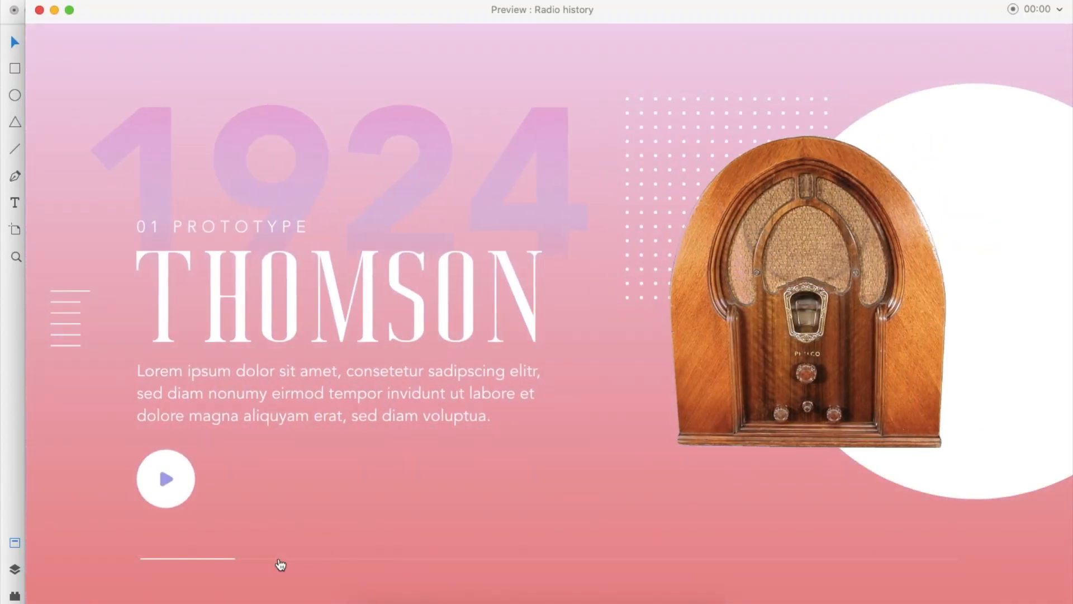
{"action": "left_click", "coordinate": [173, 558]}
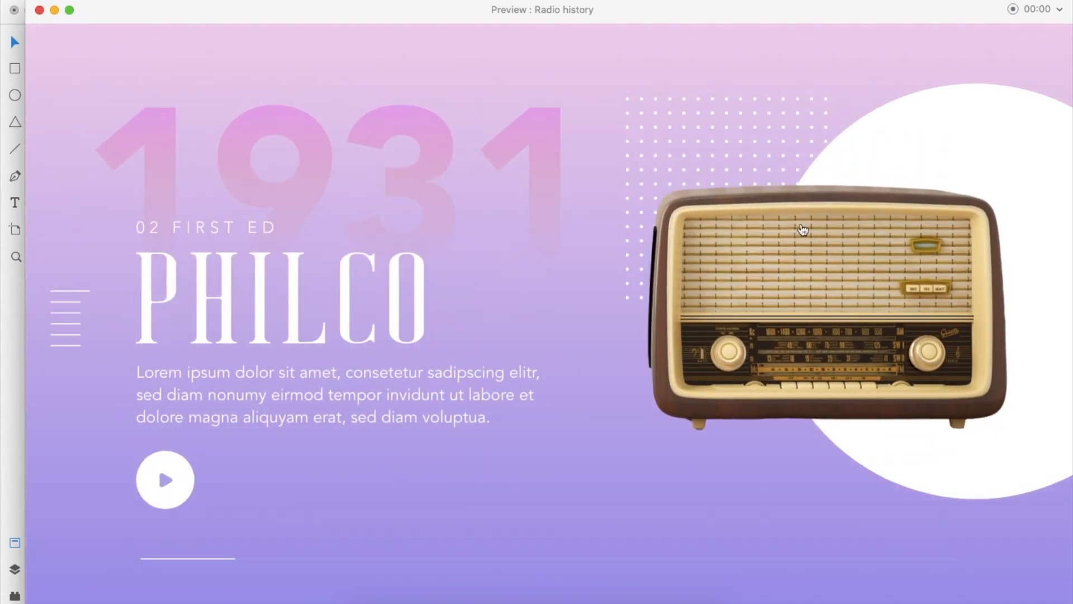
{"action": "left_click", "coordinate": [802, 226]}
{"action": "left_click", "coordinate": [39, 10]}
- Recolour the play triangle on Radio – Animate – 1 with a red sampled from the THOMSON background
{"action": "left_click", "coordinate": [552, 350]}
{"action": "scroll", "coordinate": [643, 313], "scroll_direction": "right", "scroll_amount": 3}
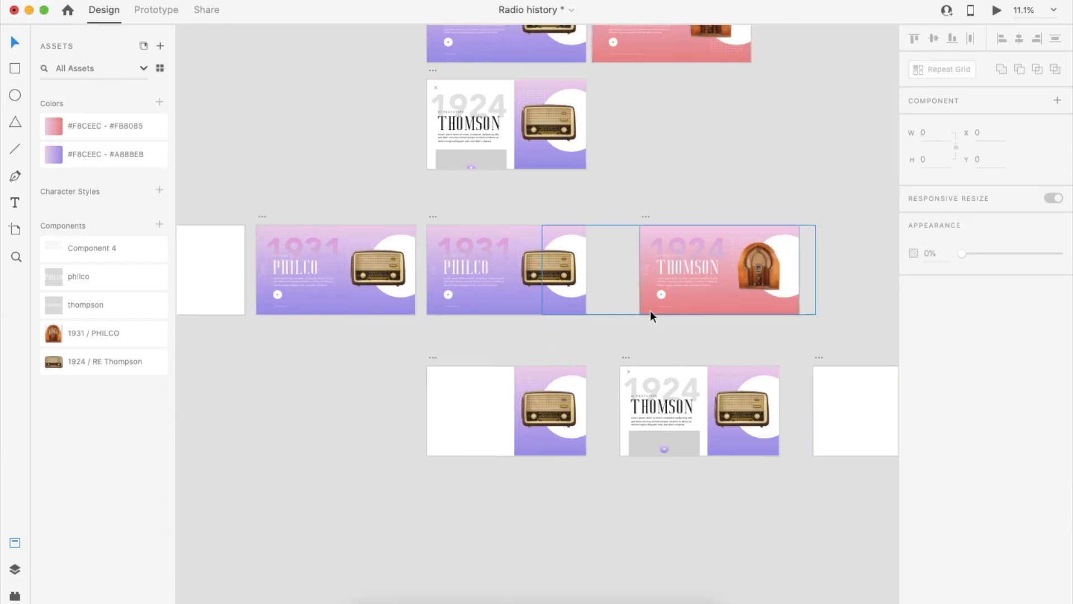
{"action": "scroll", "coordinate": [650, 313], "scroll_direction": "up", "scroll_amount": 5}
{"action": "left_click", "coordinate": [695, 242]}
{"action": "double_click", "coordinate": [695, 242]}
{"action": "left_click", "coordinate": [1059, 353]}
{"action": "left_click", "coordinate": [832, 265]}
{"action": "left_click", "coordinate": [720, 366]}
{"action": "scroll", "coordinate": [719, 367], "scroll_direction": "down", "scroll_amount": 3}
{"action": "right_click", "coordinate": [719, 367]}
{"action": "left_click", "coordinate": [642, 363]}
{"action": "scroll", "coordinate": [637, 363], "scroll_direction": "right", "scroll_amount": 1}
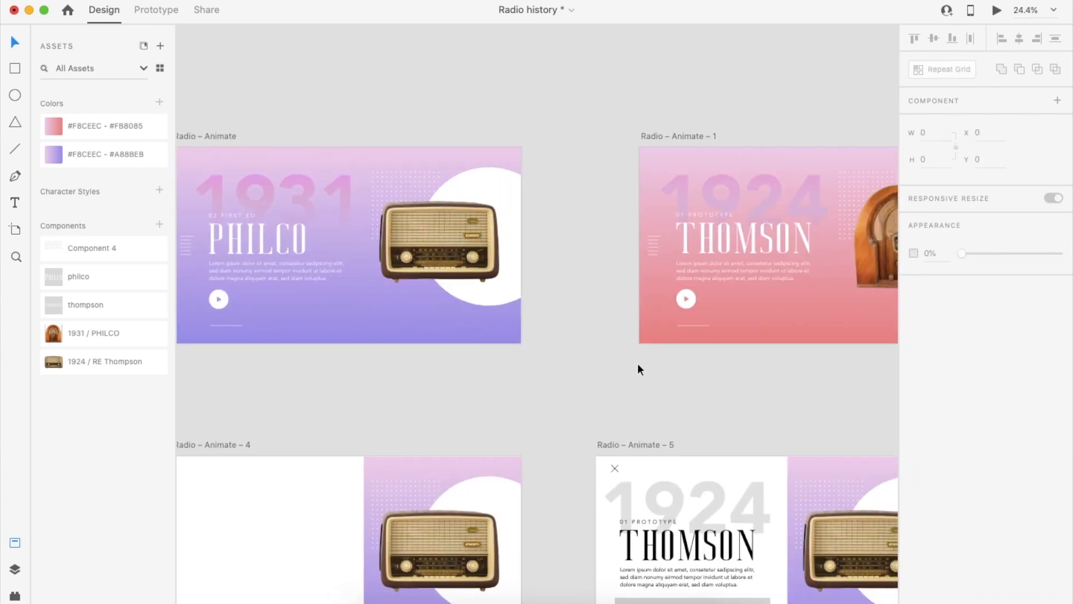
- Scale down the THOMSON title and the 1924 numerals waiting off the right edge of the Radio – Animate artboard
{"action": "scroll", "coordinate": [598, 363], "scroll_direction": "down", "scroll_amount": 3}
{"action": "scroll", "coordinate": [599, 363], "scroll_direction": "left", "scroll_amount": 2}
{"action": "double_click", "coordinate": [484, 281]}
{"action": "double_click", "coordinate": [689, 284]}
{"action": "scroll", "coordinate": [689, 284], "scroll_direction": "up", "scroll_amount": 5}
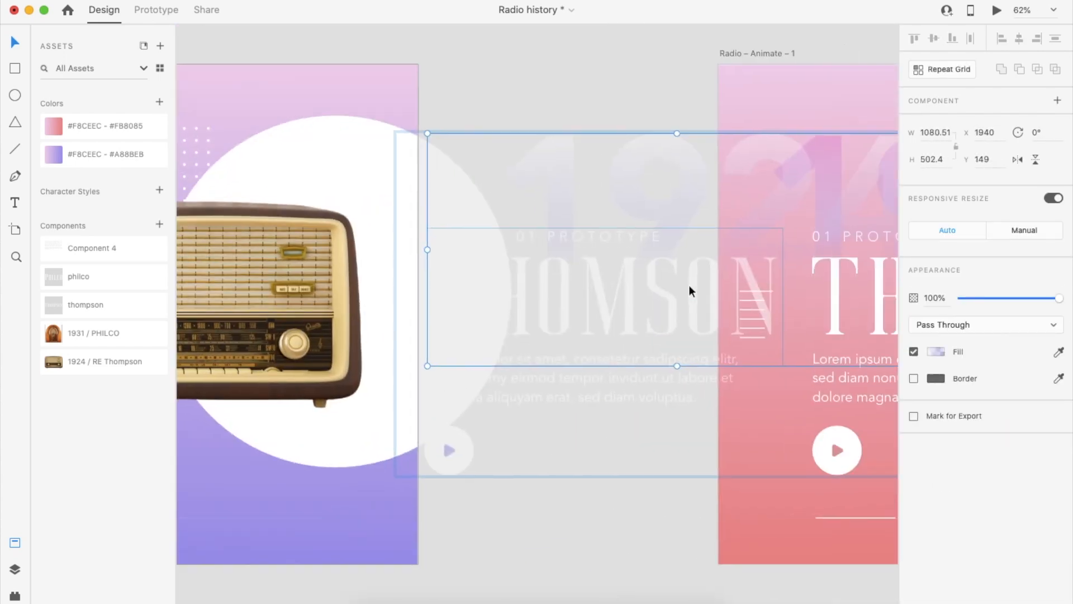
{"action": "scroll", "coordinate": [689, 284], "scroll_direction": "right", "scroll_amount": 2}
{"action": "scroll", "coordinate": [689, 284], "scroll_direction": "down", "scroll_amount": 1}
{"action": "left_click_drag", "start_coordinate": [656, 358], "coordinate": [660, 339]}
{"action": "key", "text": "super+z"}
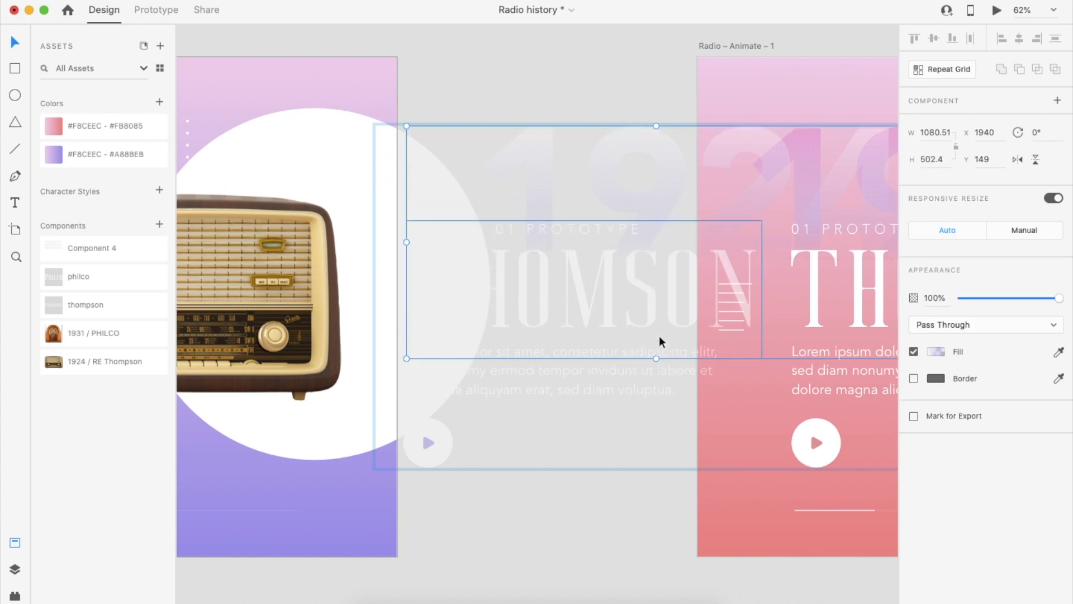
{"action": "double_click", "coordinate": [648, 321]}
{"action": "left_click_drag", "start_coordinate": [585, 359], "coordinate": [602, 328]}
{"action": "left_click", "coordinate": [652, 200]}
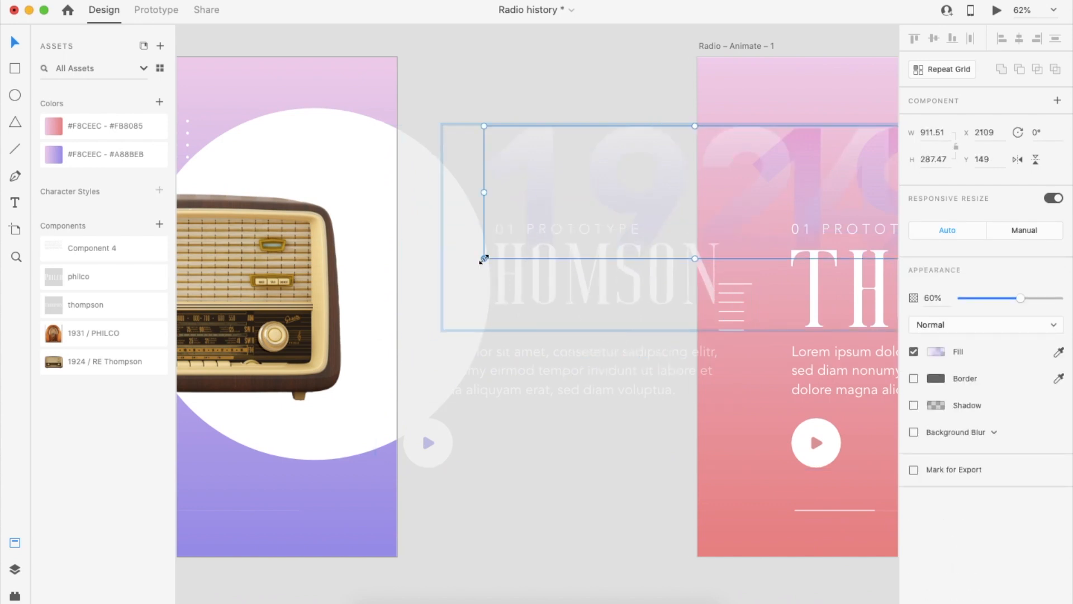
{"action": "left_click_drag", "start_coordinate": [484, 259], "coordinate": [607, 220]}
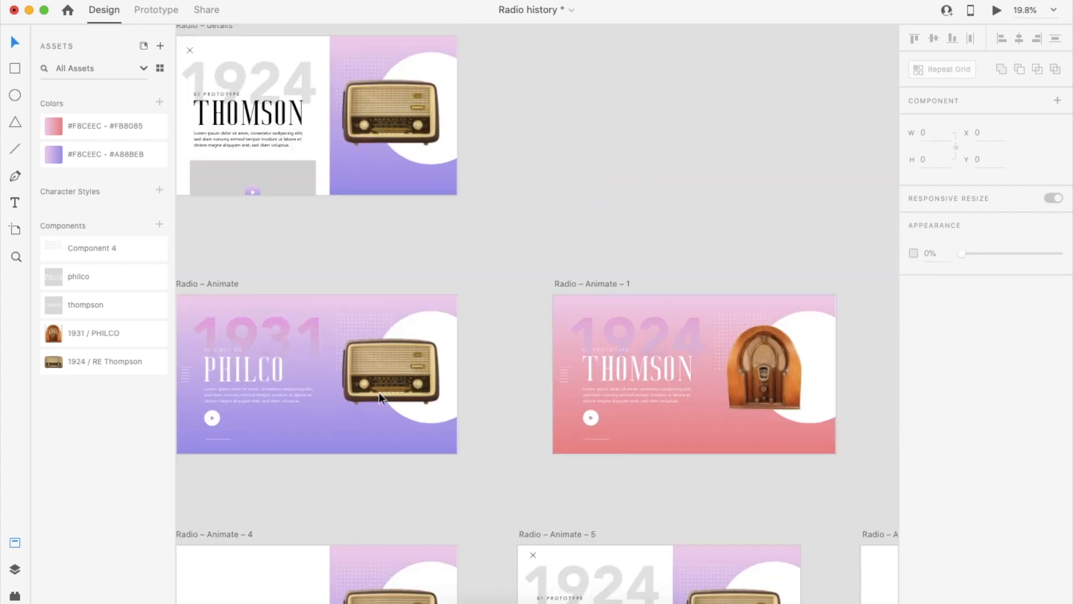
- Preview the transition from PHILCO to THOMSON and back to check the scaled-down title and numerals animating
{"action": "left_click", "coordinate": [997, 10]}
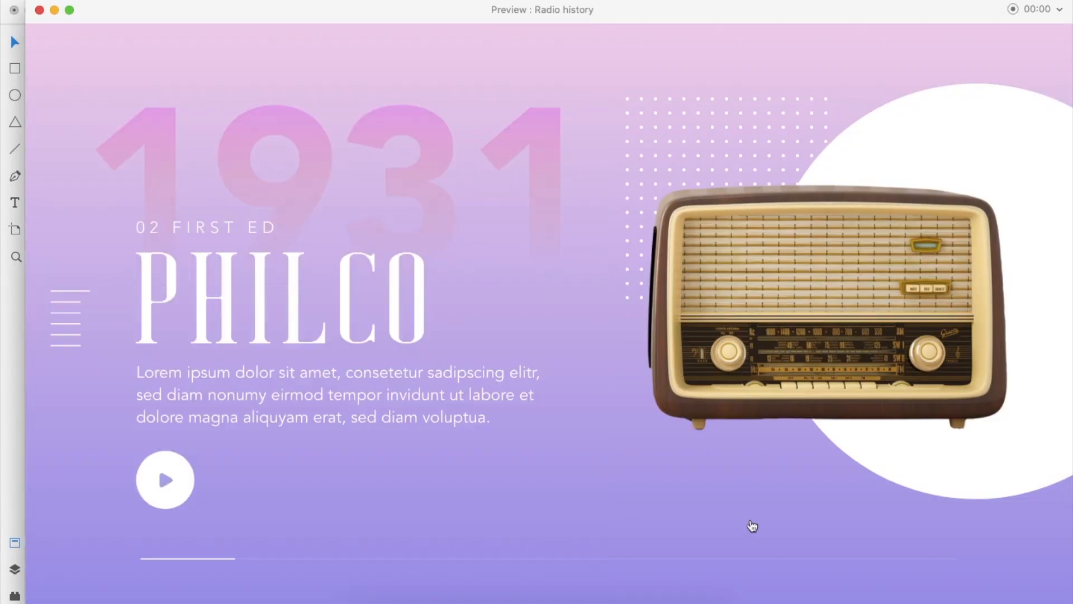
{"action": "left_click", "coordinate": [752, 525]}
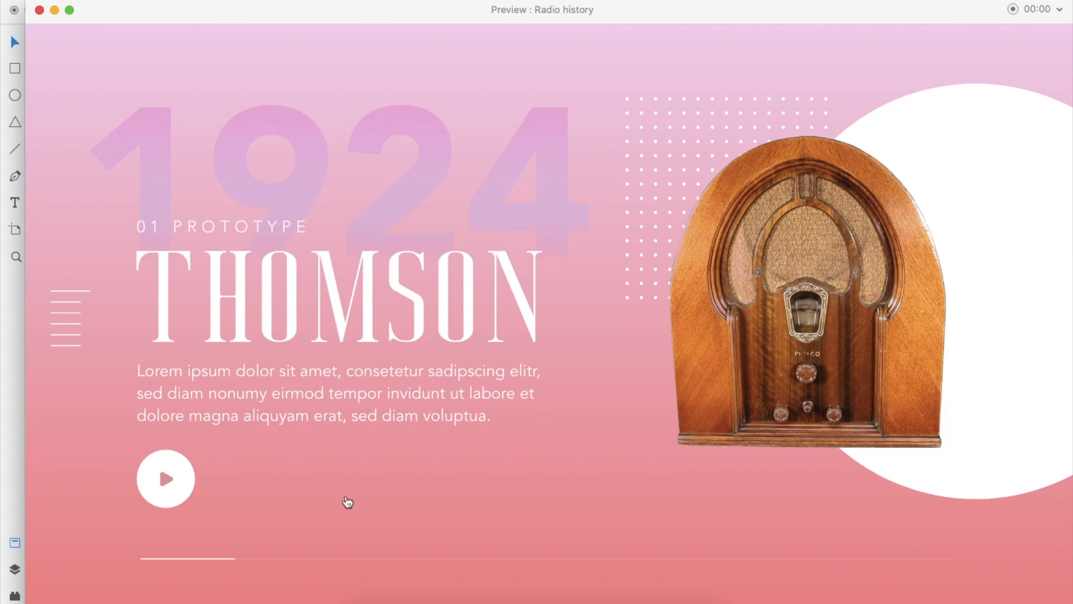
{"action": "left_click", "coordinate": [307, 496]}
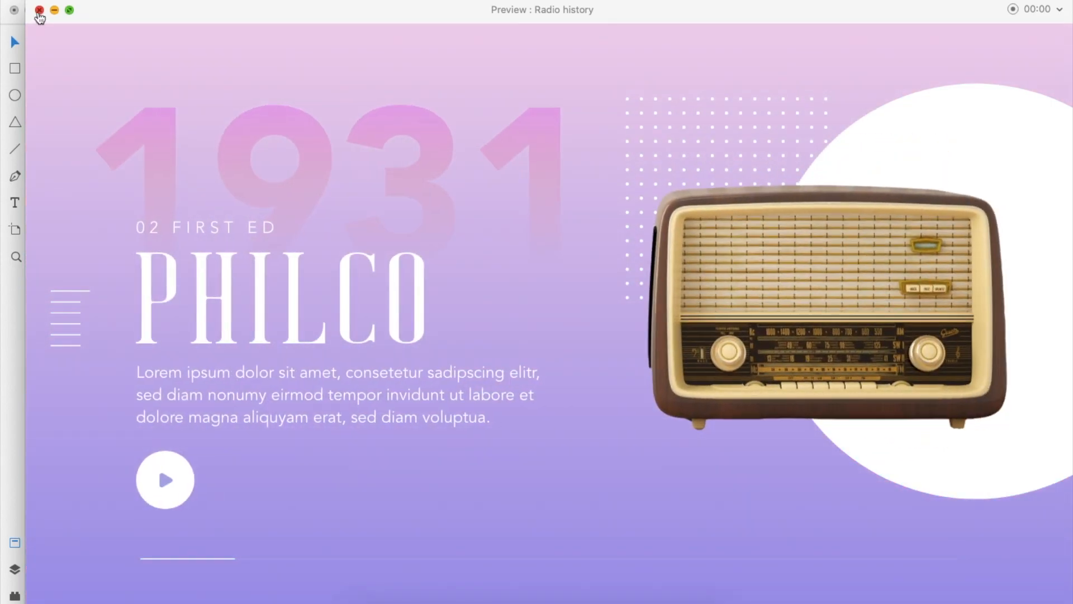
{"action": "left_click", "coordinate": [39, 10]}
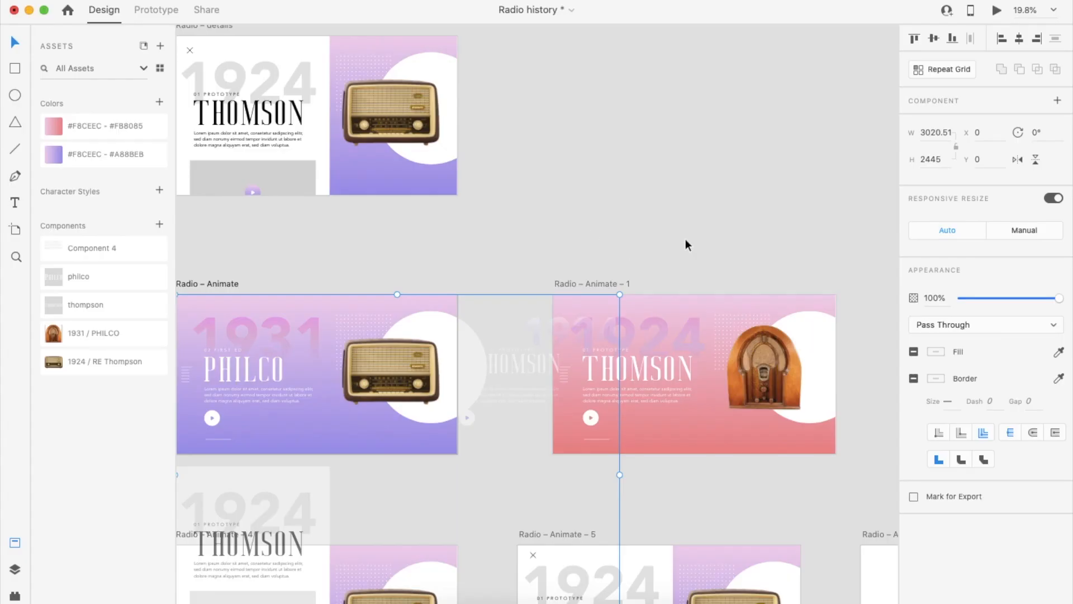
- Move the Radio – Animate – 1 artboard further away from Radio – Animate, to X 3989
{"action": "left_click", "coordinate": [685, 240]}
{"action": "scroll", "coordinate": [685, 241], "scroll_direction": "left", "scroll_amount": 3}
{"action": "scroll", "coordinate": [685, 240], "scroll_direction": "down", "scroll_amount": 2}
{"action": "scroll", "coordinate": [685, 241], "scroll_direction": "down", "scroll_amount": 5}
{"action": "left_click", "coordinate": [750, 252]}
{"action": "left_click", "coordinate": [661, 202]}
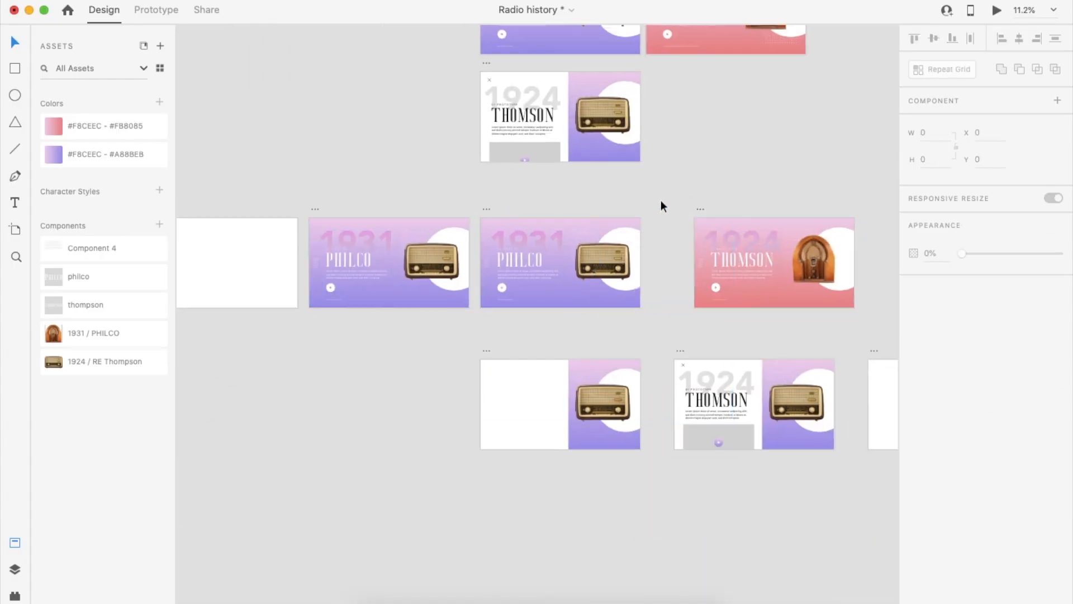
{"action": "double_click", "coordinate": [548, 237]}
{"action": "double_click", "coordinate": [543, 239]}
{"action": "left_click", "coordinate": [667, 259]}
{"action": "left_click", "coordinate": [767, 189]}
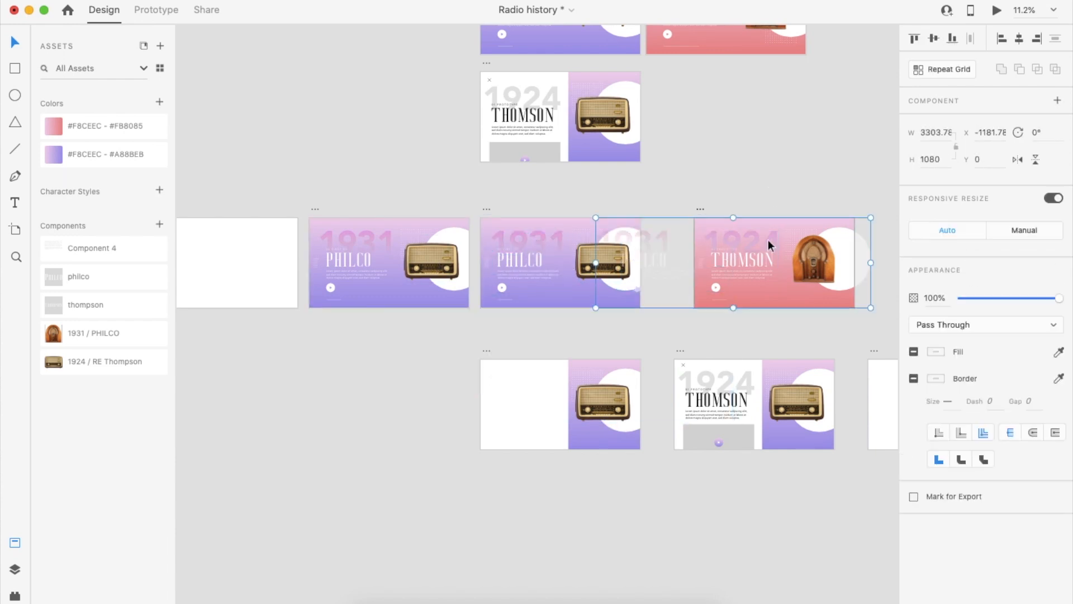
{"action": "scroll", "coordinate": [722, 178], "scroll_direction": "down", "scroll_amount": 3}
{"action": "scroll", "coordinate": [723, 179], "scroll_direction": "right", "scroll_amount": 4}
{"action": "left_click_drag", "start_coordinate": [497, 221], "coordinate": [584, 219]}
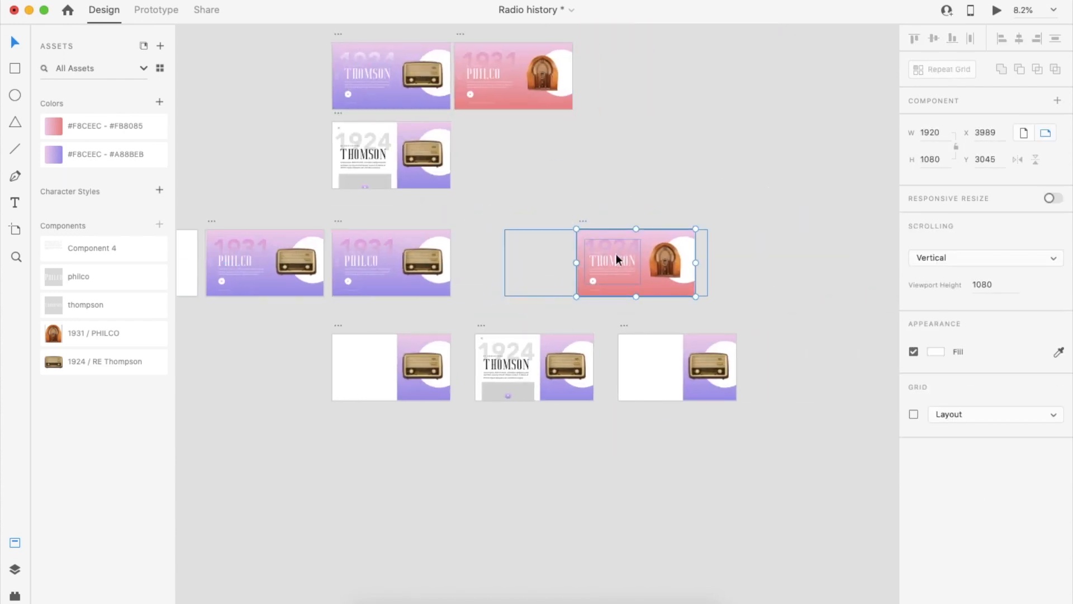
- Scale down the 1931 numerals and PHILCO title waiting off the left edge of the Radio – Animate – 1 artboard
{"action": "double_click", "coordinate": [616, 255]}
{"action": "double_click", "coordinate": [556, 243]}
{"action": "double_click", "coordinate": [555, 243]}
{"action": "scroll", "coordinate": [556, 243], "scroll_direction": "up", "scroll_amount": 4}
{"action": "left_click", "coordinate": [566, 279]}
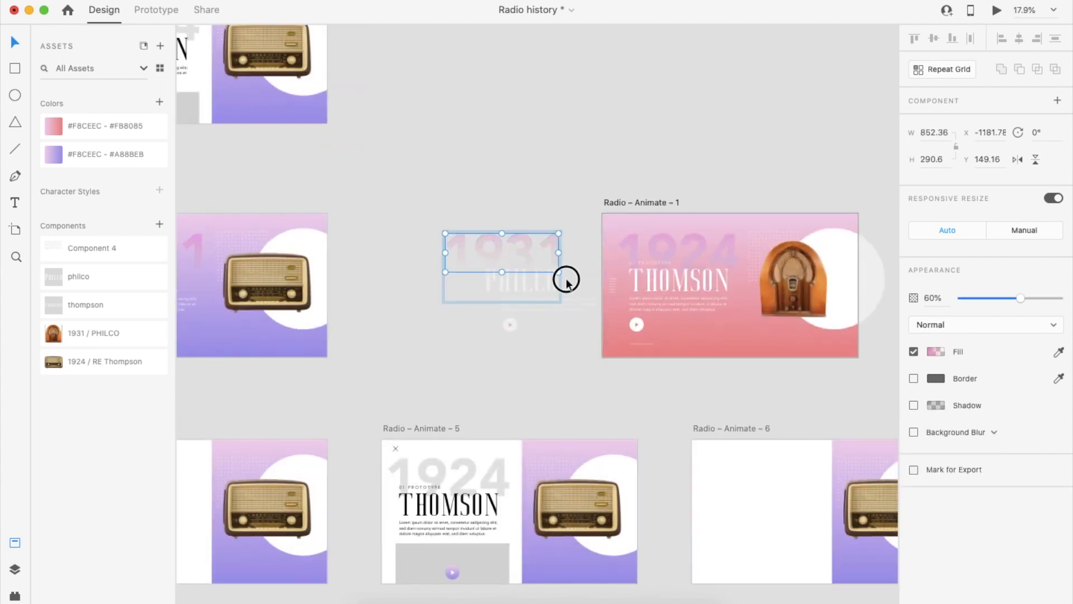
{"action": "left_click", "coordinate": [547, 286]}
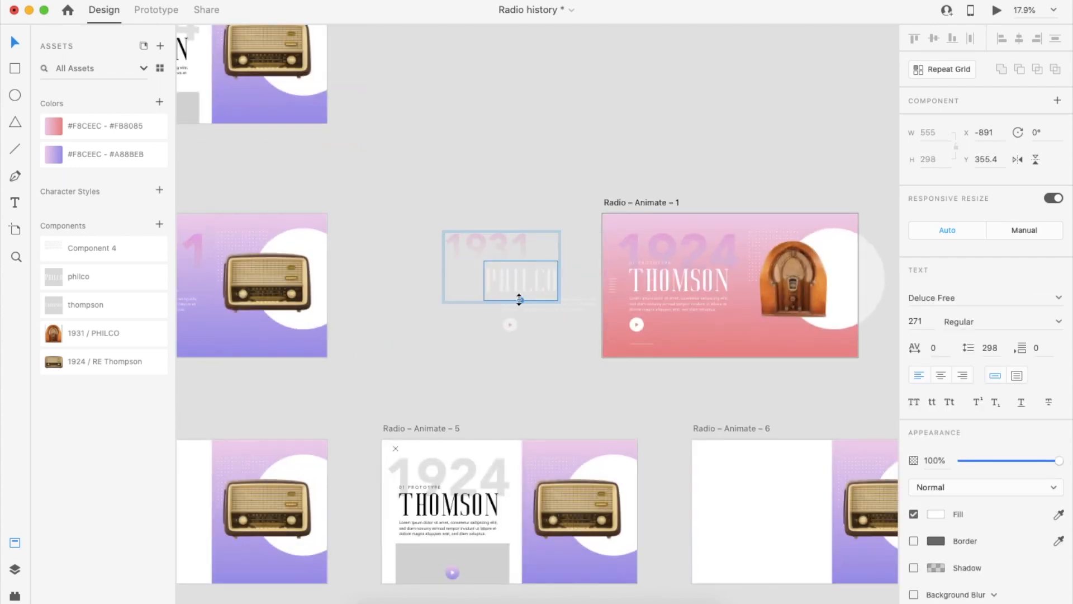
{"action": "scroll", "coordinate": [582, 223], "scroll_direction": "down", "scroll_amount": 4}
- Preview the switch to the red THOMSON screen to check the scaled-down PHILCO text animating out
{"action": "left_click", "coordinate": [612, 206]}
{"action": "left_click", "coordinate": [998, 11]}
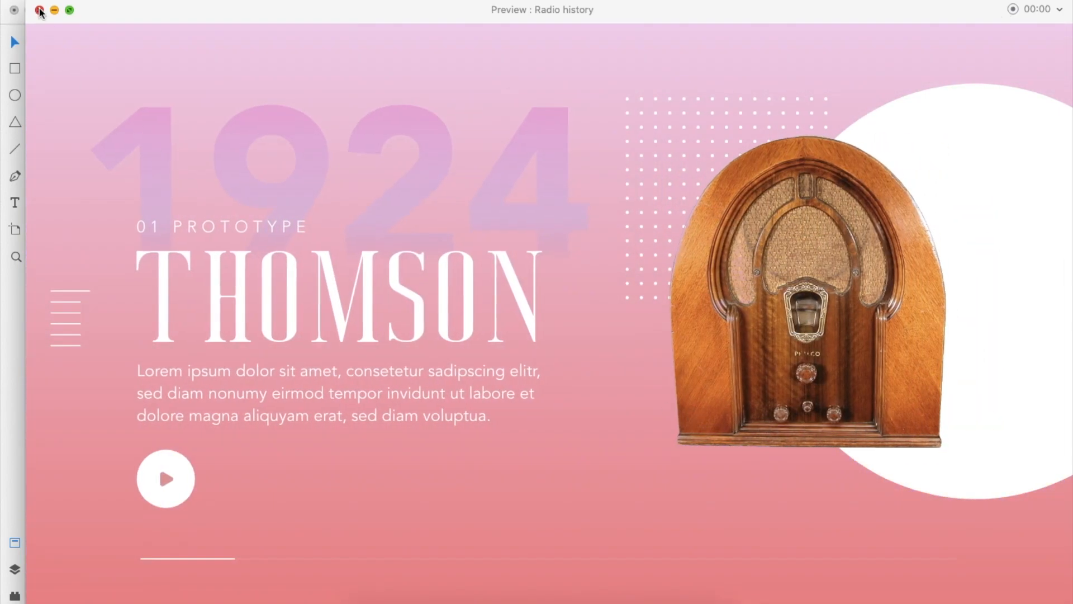
{"action": "left_click", "coordinate": [39, 10]}
- Scale down the wooden radio image on Radio – Animate – 1
{"action": "scroll", "coordinate": [685, 224], "scroll_direction": "up", "scroll_amount": 4}
{"action": "double_click", "coordinate": [686, 223]}
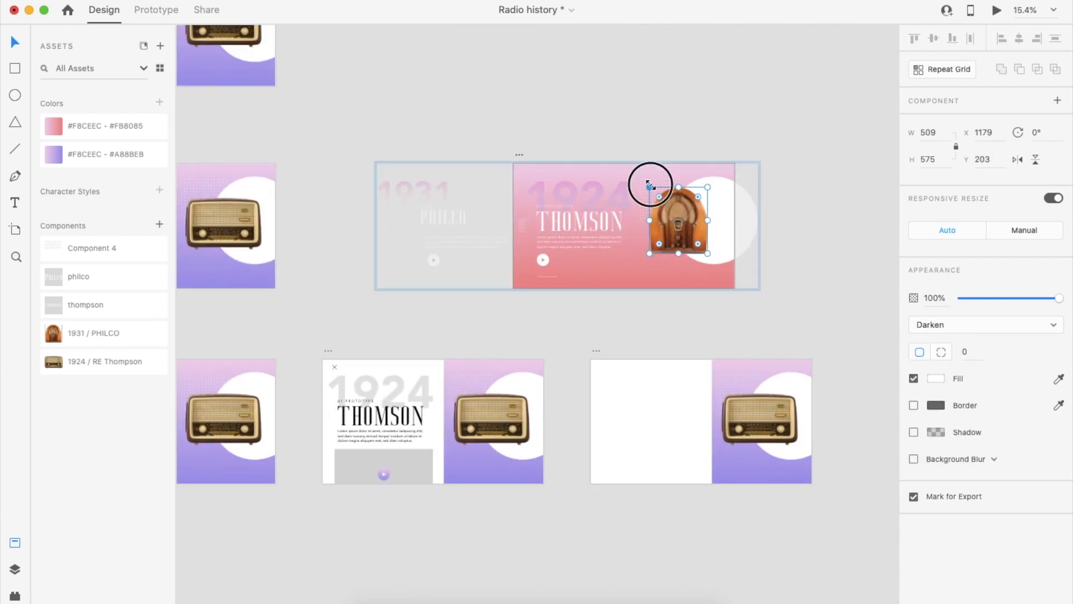
{"action": "left_click", "coordinate": [729, 123]}
- Move the white circle behind the radio on Radio – Animate down to Y 230
{"action": "scroll", "coordinate": [729, 123], "scroll_direction": "down", "scroll_amount": 3}
{"action": "scroll", "coordinate": [461, 189], "scroll_direction": "left", "scroll_amount": 1}
{"action": "double_click", "coordinate": [460, 189]}
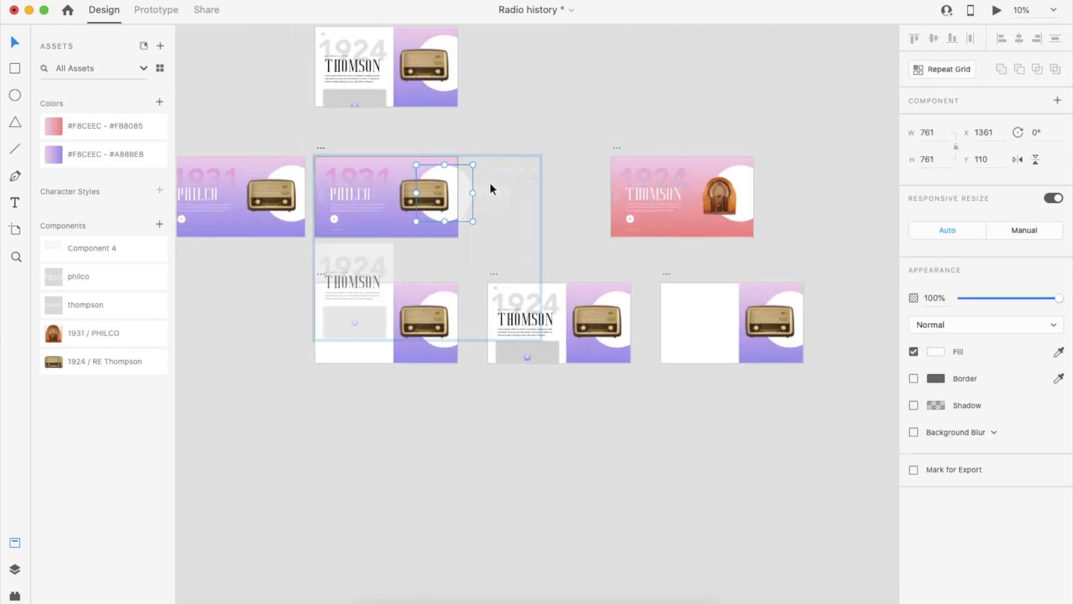
{"action": "scroll", "coordinate": [451, 165], "scroll_direction": "up", "scroll_amount": 4}
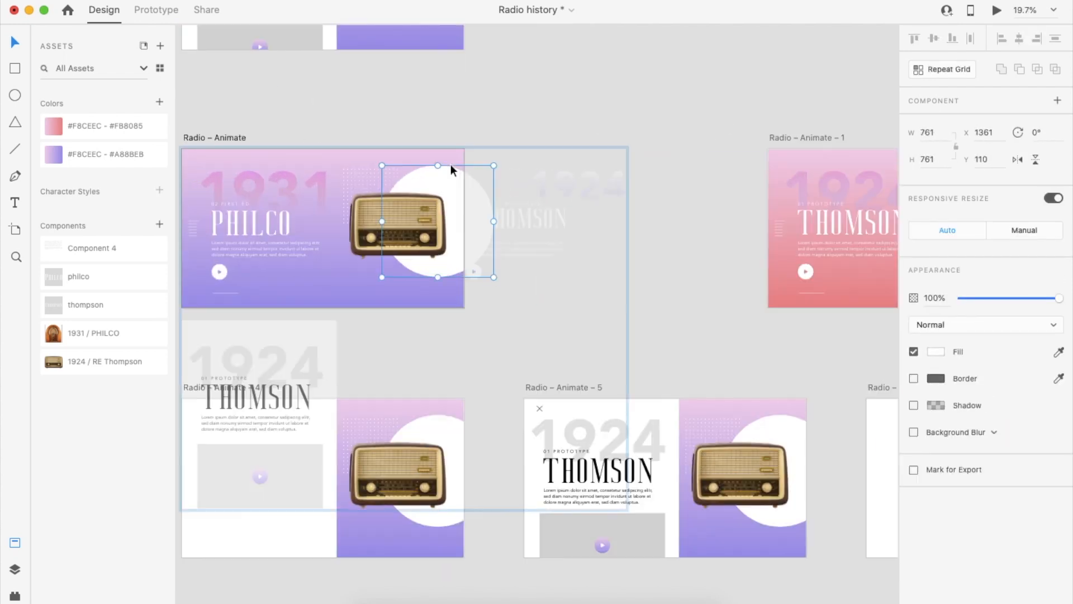
{"action": "key", "text": "shift+Down"}
{"action": "key", "text": "shift+Down"}
{"action": "key", "text": "shift+Down"}
{"action": "key", "text": "shift+Down"}
{"action": "key", "text": "shift+Down"}
{"action": "key", "text": "shift+Down"}
{"action": "key", "text": "shift+Down"}
{"action": "key", "text": "shift+Down"}
{"action": "key", "text": "shift+Down"}
{"action": "key", "text": "shift+Down"}
{"action": "key", "text": "shift+Down"}
{"action": "key", "text": "shift+Down"}
{"action": "scroll", "coordinate": [458, 229], "scroll_direction": "right", "scroll_amount": 5}
{"action": "scroll", "coordinate": [701, 207], "scroll_direction": "down", "scroll_amount": 3}
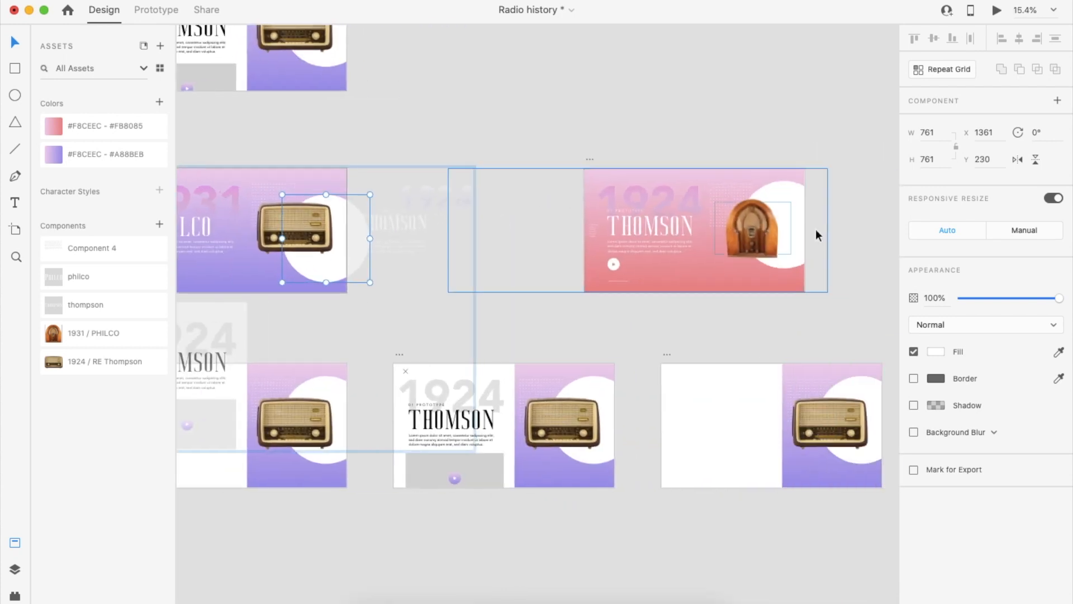
- Move the dot grid on Radio – Animate – 1 down to Y 525
{"action": "scroll", "coordinate": [701, 207], "scroll_direction": "right", "scroll_amount": 2}
{"action": "left_click", "coordinate": [616, 214]}
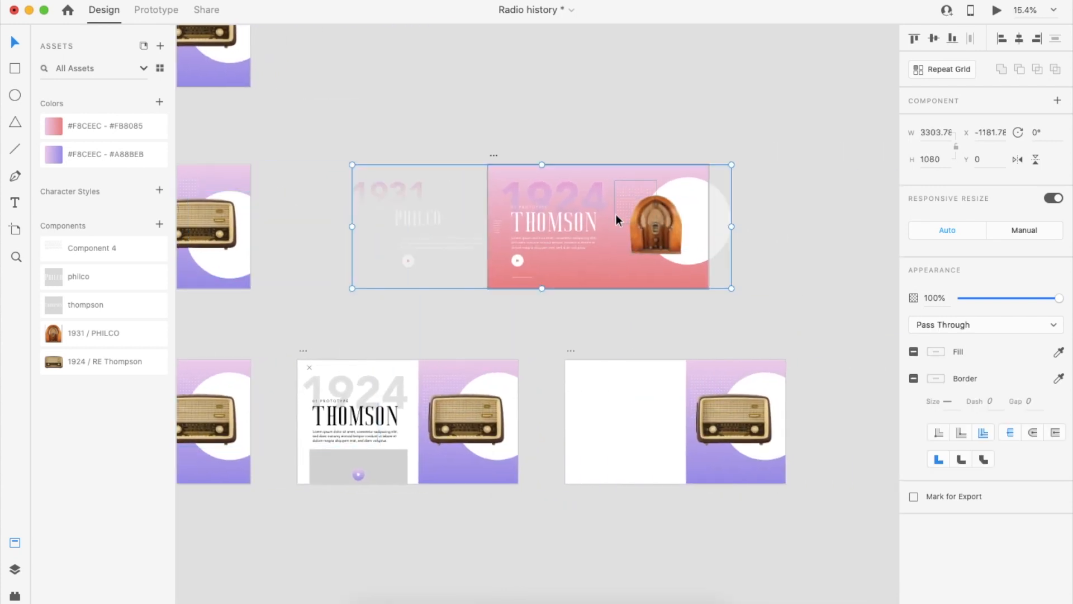
{"action": "key", "text": "shift+Down"}
{"action": "key", "text": "shift+Down"}
{"action": "key", "text": "shift+Down"}
{"action": "key", "text": "shift+Down"}
{"action": "key", "text": "shift+Down"}
{"action": "key", "text": "shift+Down"}
{"action": "key", "text": "shift+Down"}
{"action": "key", "text": "shift+Down"}
{"action": "key", "text": "shift+Down"}
{"action": "key", "text": "shift+Down"}
{"action": "key", "text": "shift+Down"}
{"action": "key", "text": "shift+Down"}
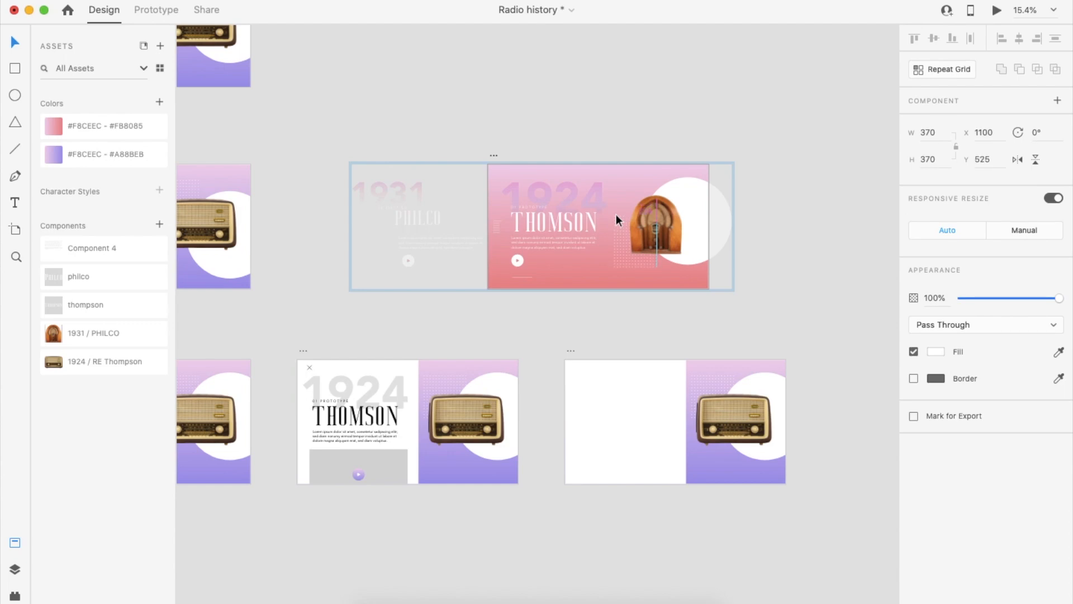
- Preview the prototype twice to check how the lowered circle and dot grid animate
{"action": "scroll", "coordinate": [616, 214], "scroll_direction": "down", "scroll_amount": 2}
{"action": "left_click", "coordinate": [280, 207]}
{"action": "scroll", "coordinate": [282, 208], "scroll_direction": "left", "scroll_amount": 5}
{"action": "key", "text": "super+Return"}
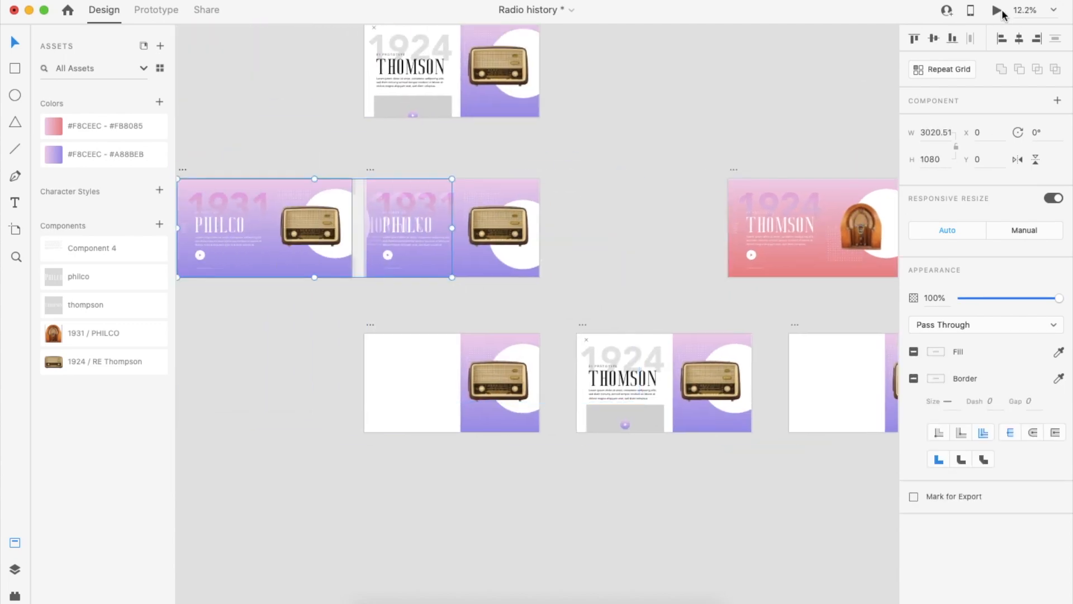
{"action": "left_click", "coordinate": [850, 445]}
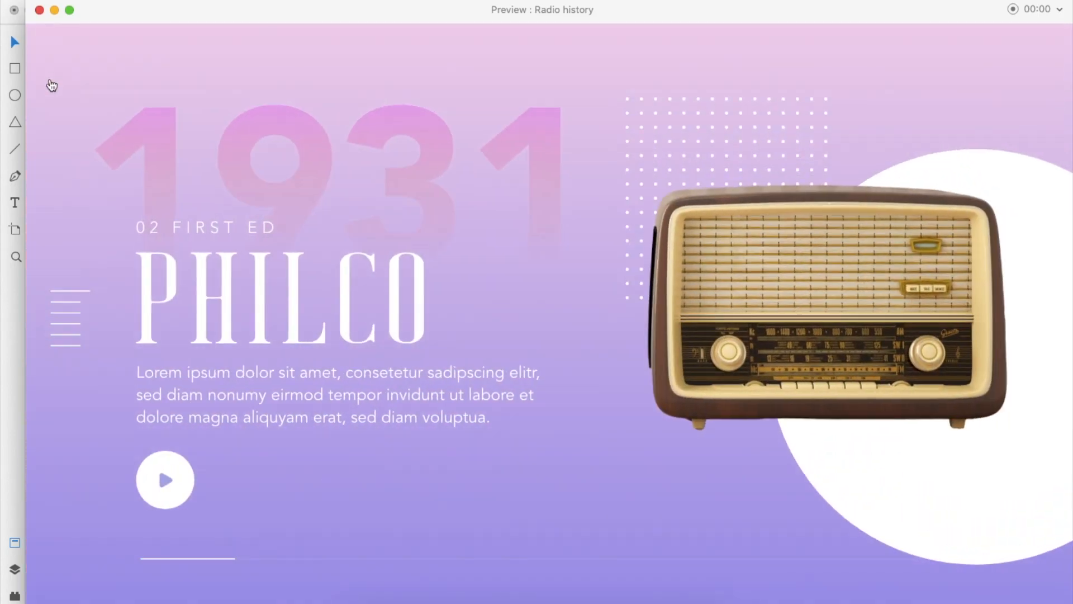
{"action": "left_click", "coordinate": [40, 10]}
{"action": "left_click", "coordinate": [997, 10]}
{"action": "left_click", "coordinate": [39, 10]}
- Open the duration of the timed Auto-Animate from Radio – Animate – 2 to Radio – Animate, and replay the intro in the preview
{"action": "left_click", "coordinate": [517, 333]}
{"action": "left_click", "coordinate": [413, 162]}
{"action": "left_click", "coordinate": [156, 10]}
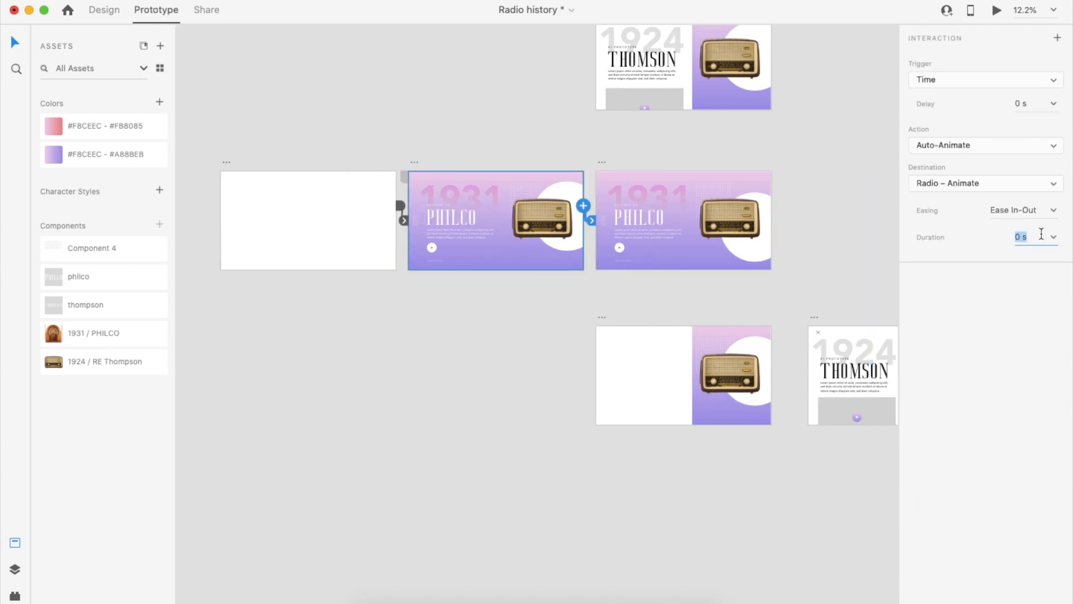
{"action": "left_click", "coordinate": [358, 202]}
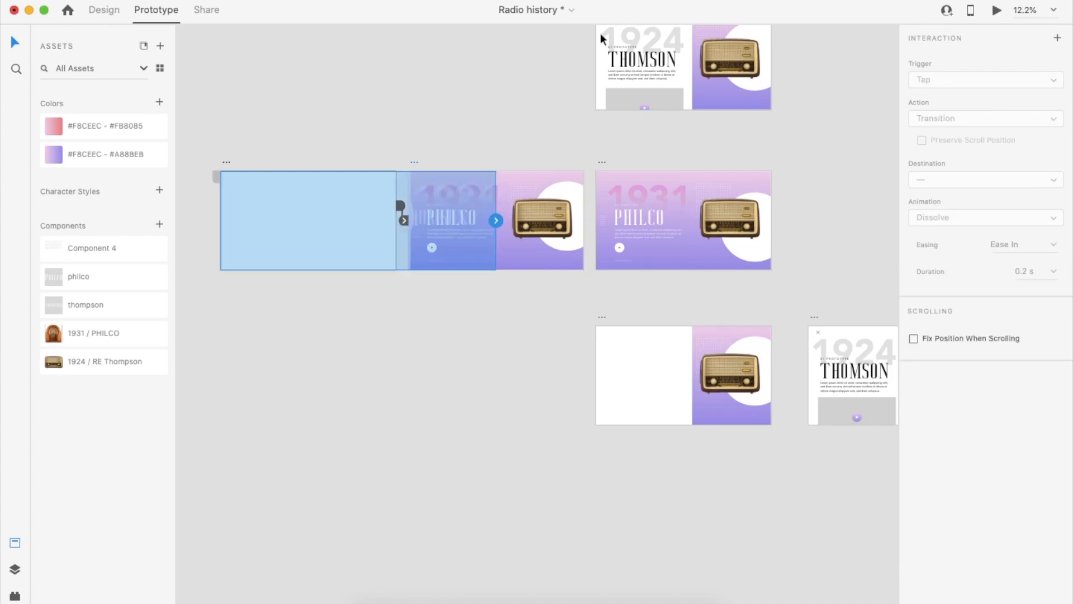
{"action": "left_click", "coordinate": [997, 11]}
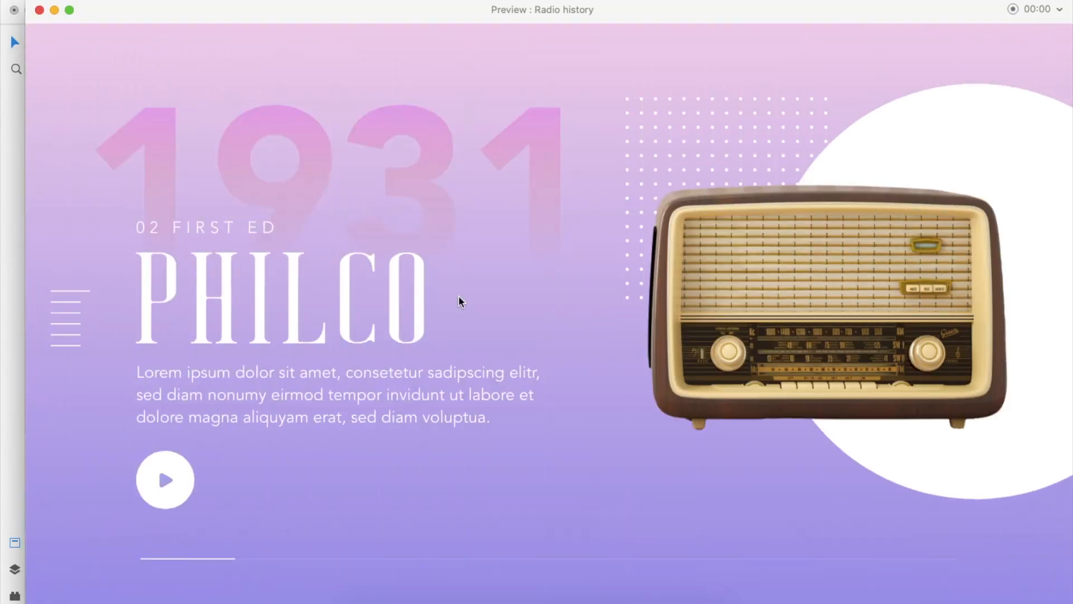
{"action": "left_click_drag", "start_coordinate": [639, 470], "coordinate": [484, 394]}
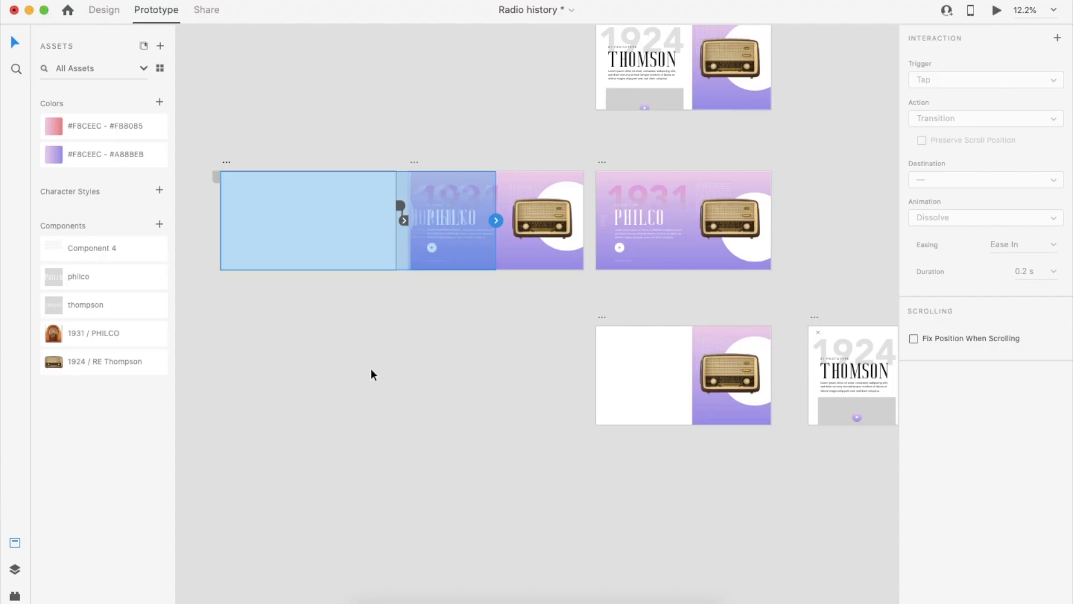
- Scale down the radio image about its centre on Radio – Animate – 2
{"action": "scroll", "coordinate": [506, 225], "scroll_direction": "up", "scroll_amount": 3}
{"action": "left_click", "coordinate": [507, 224]}
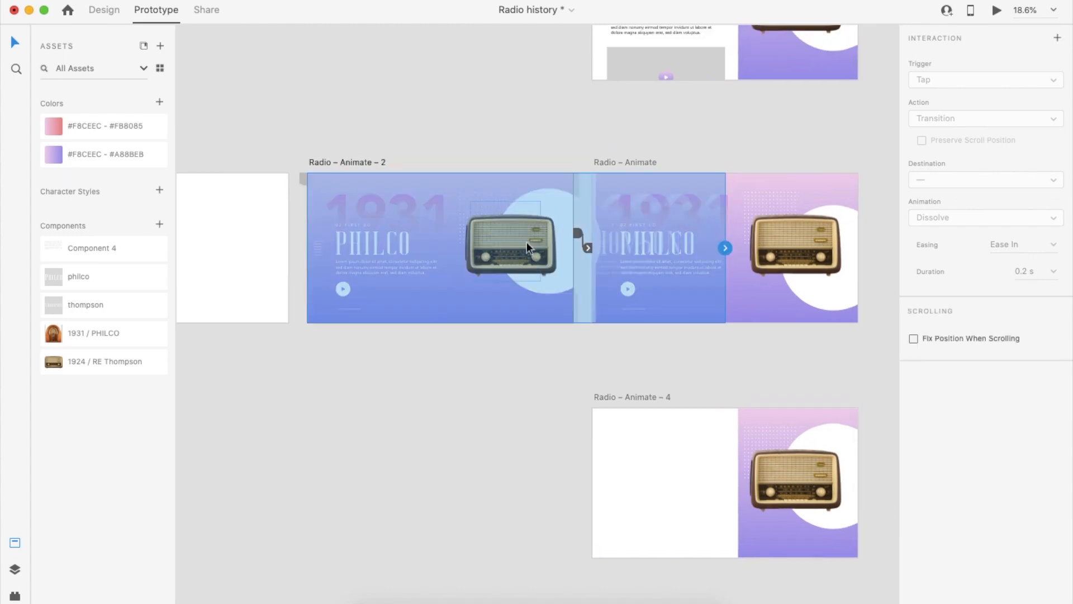
{"action": "key", "text": "super+1"}
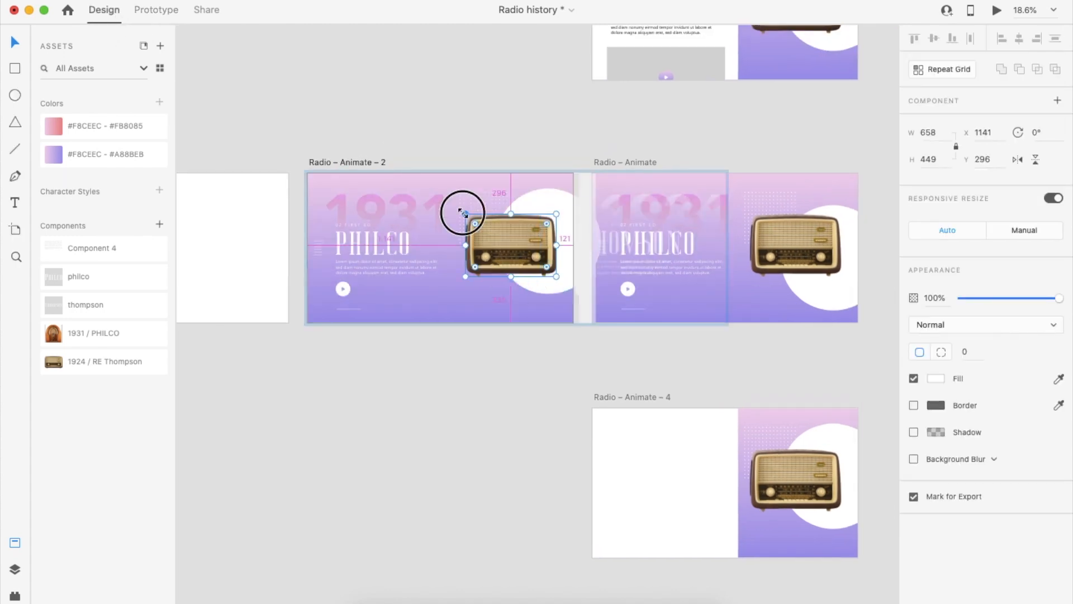
{"action": "left_click_drag", "start_coordinate": [463, 212], "coordinate": [481, 228]}
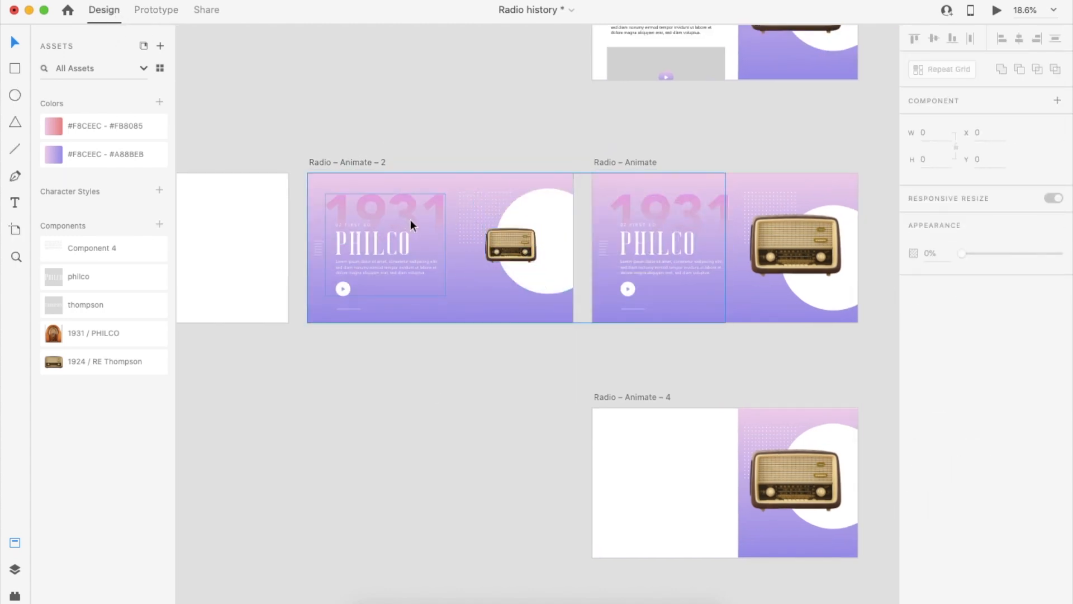
- Preview the intro to check the radio growing into place on the PHILCO screen
{"action": "left_click", "coordinate": [410, 219]}
{"action": "scroll", "coordinate": [368, 353], "scroll_direction": "left", "scroll_amount": 2}
{"action": "left_click", "coordinate": [996, 10]}
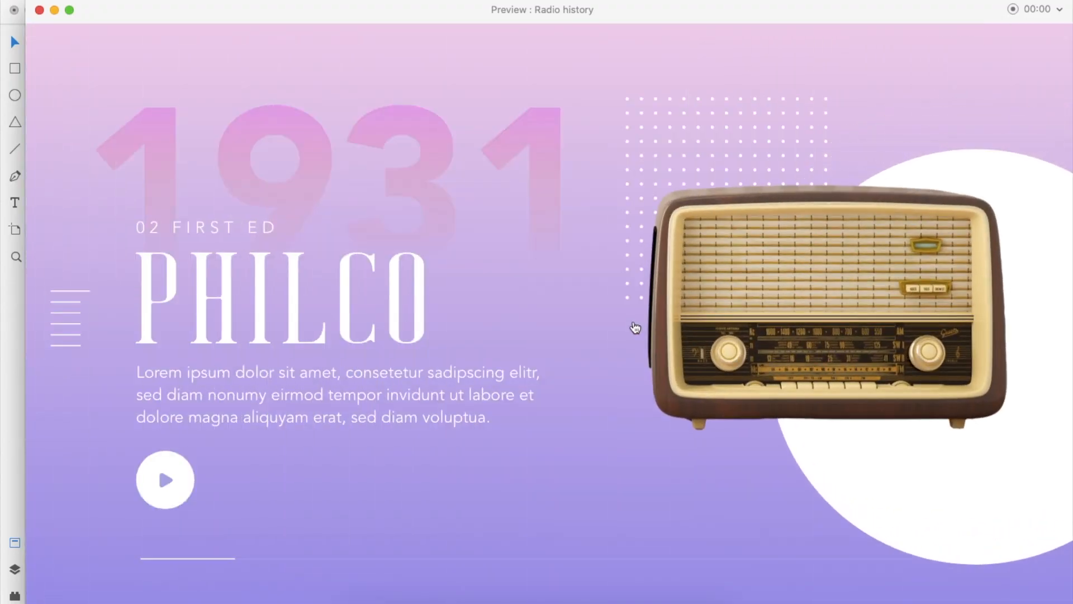
{"action": "left_click", "coordinate": [39, 9]}
{"action": "scroll", "coordinate": [343, 293], "scroll_direction": "left", "scroll_amount": 3}
- Lower the opacity of the 1931 numerals and PHILCO title on Radio – Animate – 2
{"action": "left_click", "coordinate": [504, 431]}
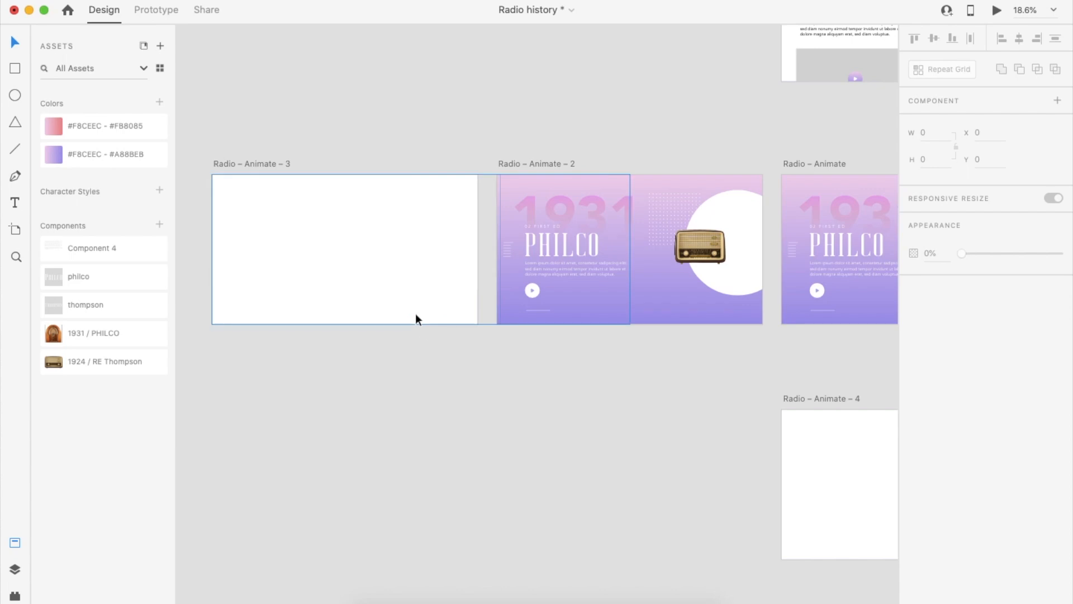
{"action": "left_click", "coordinate": [589, 266]}
{"action": "scroll", "coordinate": [590, 266], "scroll_direction": "up", "scroll_amount": 2}
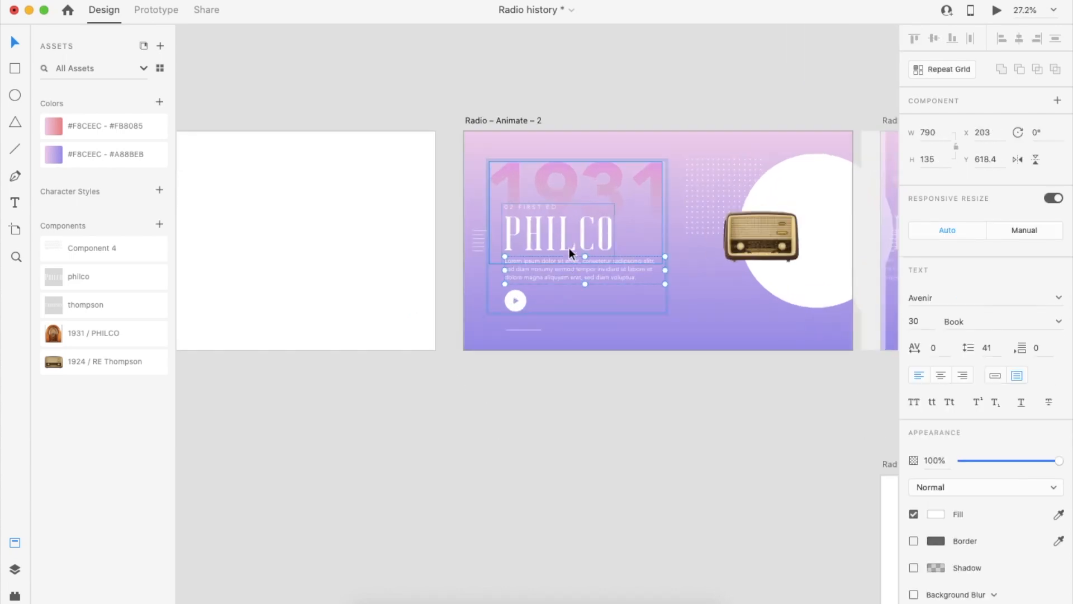
{"action": "double_click", "coordinate": [604, 223]}
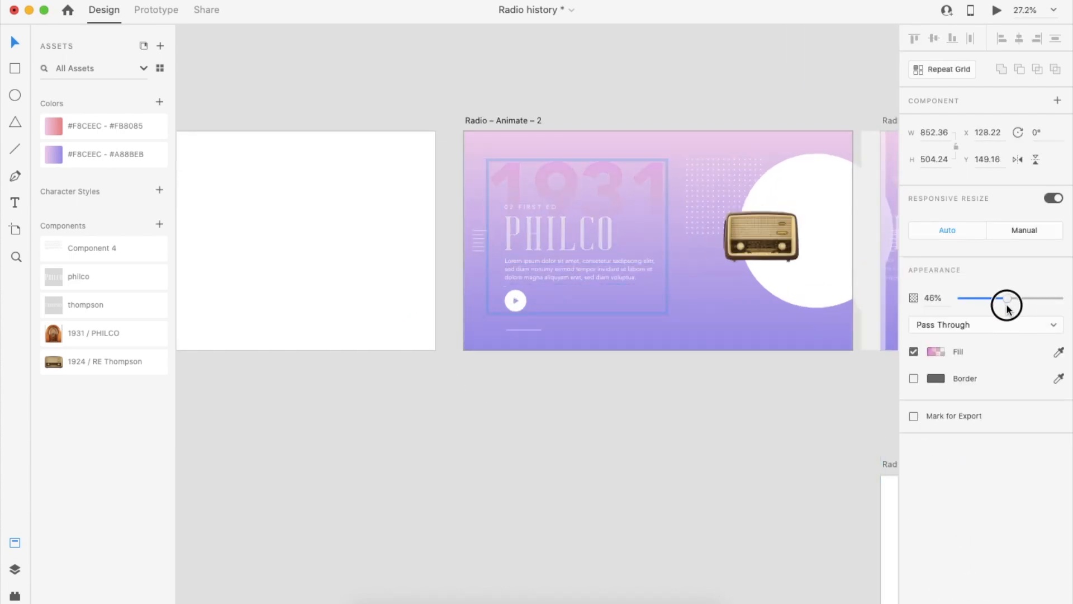
- Try to shift the white cover rectangle on Radio – Animate – 3 to reach the content beneath it
{"action": "scroll", "coordinate": [599, 391], "scroll_direction": "left", "scroll_amount": 5}
{"action": "left_click", "coordinate": [512, 293]}
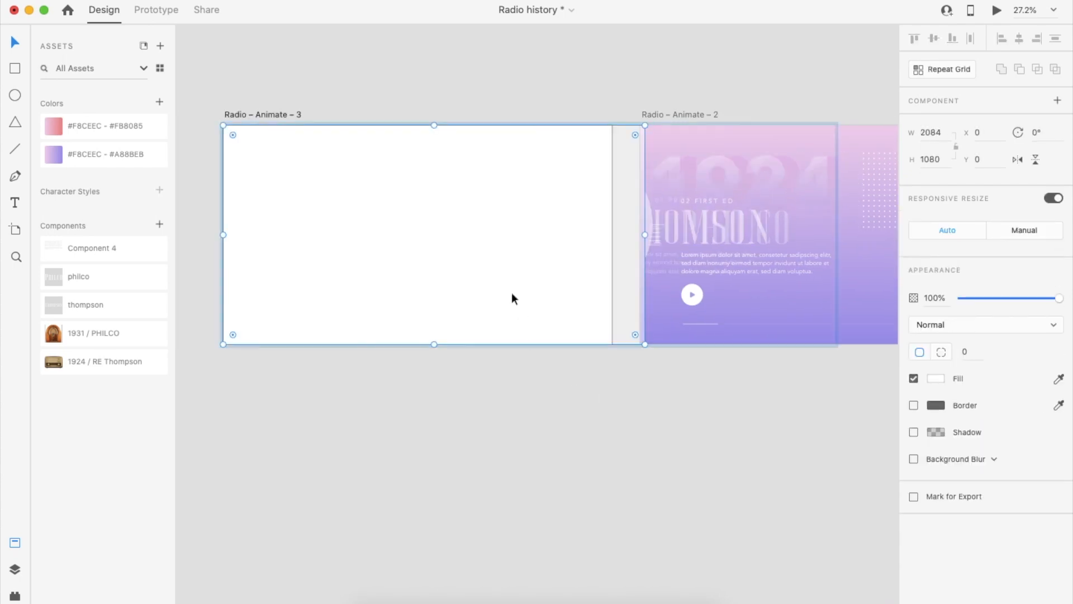
{"action": "key", "text": "super+v"}
{"action": "left_click_drag", "start_coordinate": [1053, 297], "coordinate": [894, 306]}
{"action": "key", "text": "super+z"}
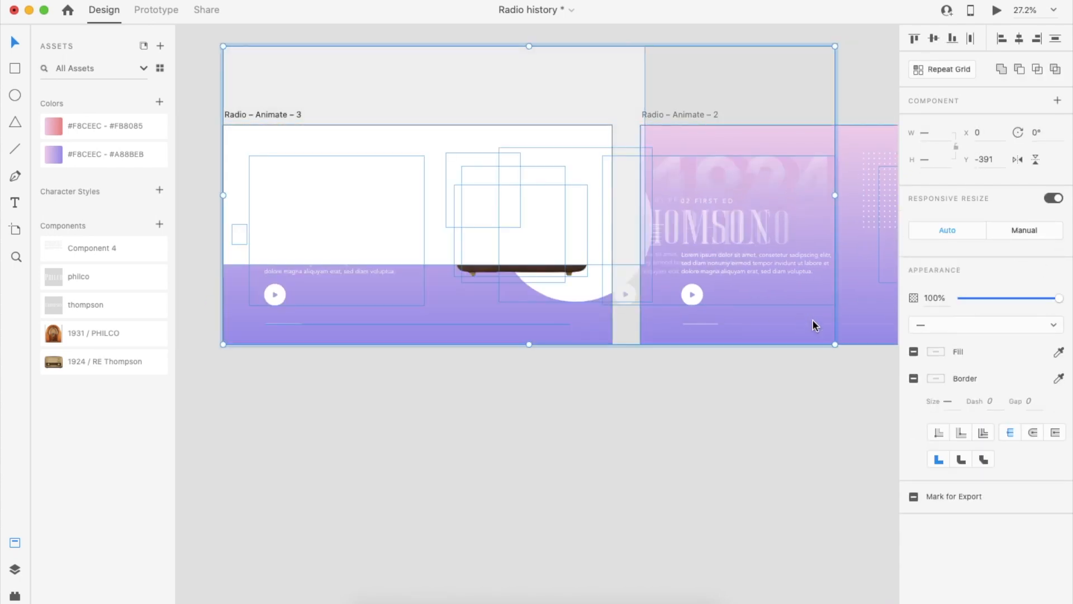
{"action": "left_click_drag", "start_coordinate": [1012, 301], "coordinate": [840, 321]}
{"action": "key", "text": "Escape"}
{"action": "left_click", "coordinate": [420, 223]}
{"action": "key", "text": "super+z"}
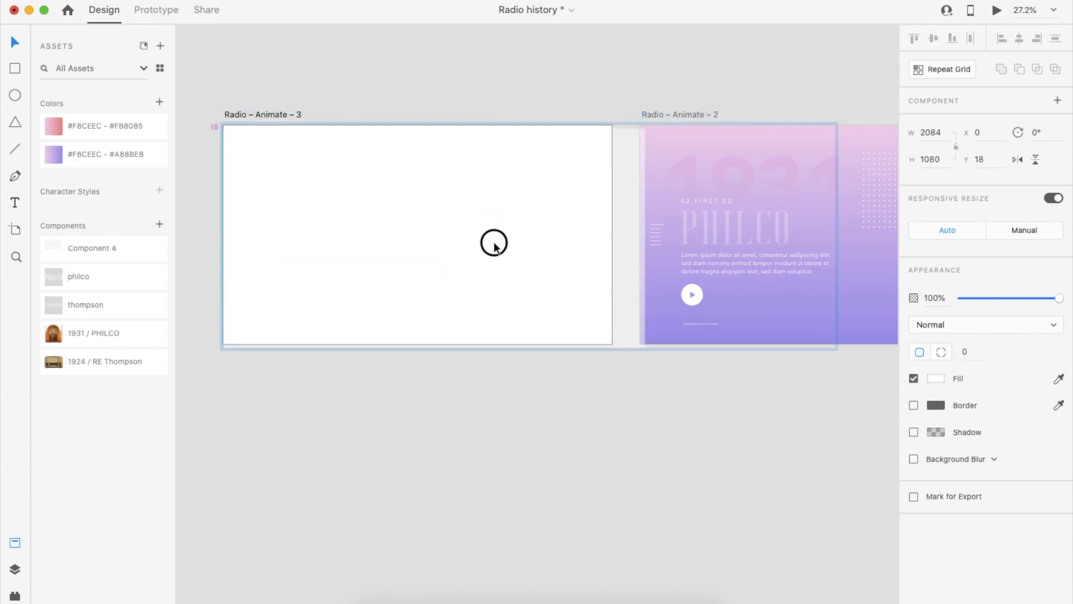
- Preview the intro with the fading text, switching from PHILCO to THOMSON and back
{"action": "scroll", "coordinate": [503, 419], "scroll_direction": "down", "scroll_amount": 3}
{"action": "left_click", "coordinate": [997, 10]}
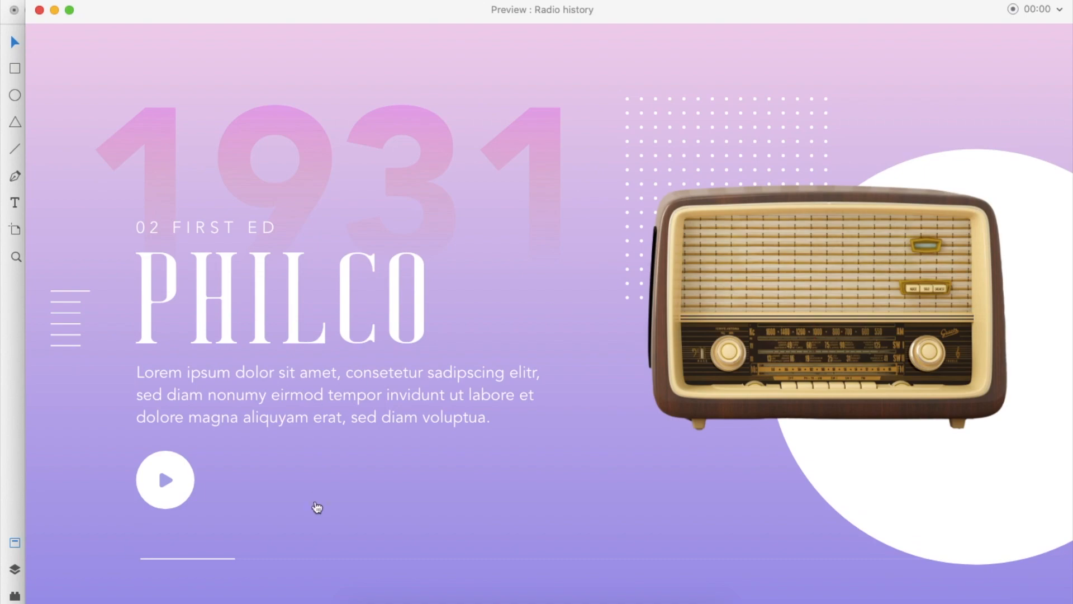
{"action": "left_click", "coordinate": [316, 504]}
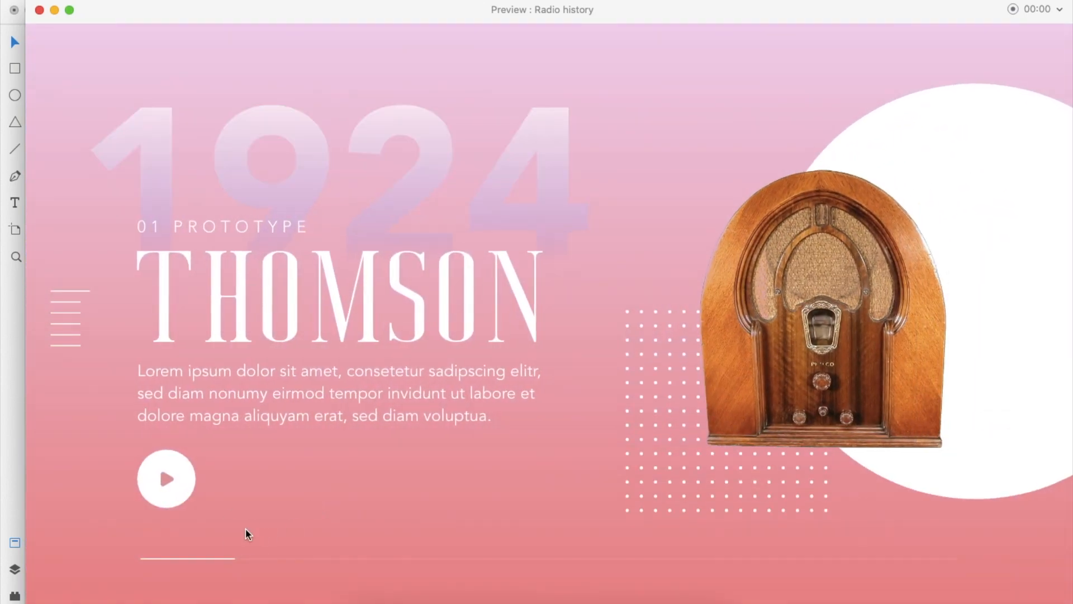
{"action": "left_click", "coordinate": [245, 528]}
{"action": "left_click", "coordinate": [39, 10]}
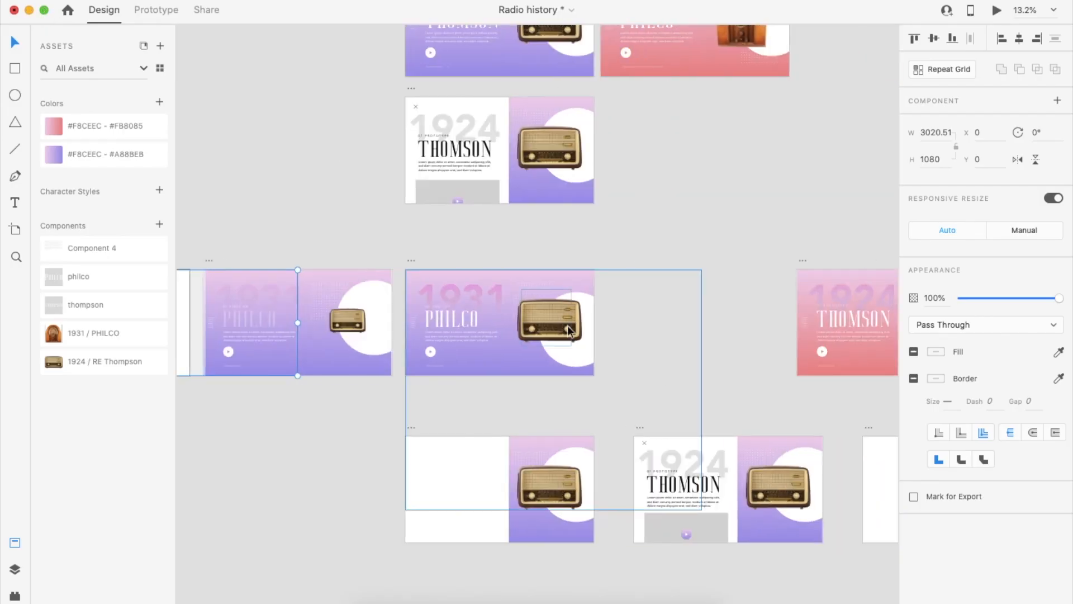
- Set the opacity of the dot grid on Radio – Animate – 2 to 0%
{"action": "scroll", "coordinate": [413, 361], "scroll_direction": "up", "scroll_amount": 3}
{"action": "scroll", "coordinate": [413, 361], "scroll_direction": "left", "scroll_amount": 2}
{"action": "scroll", "coordinate": [367, 252], "scroll_direction": "up", "scroll_amount": 2}
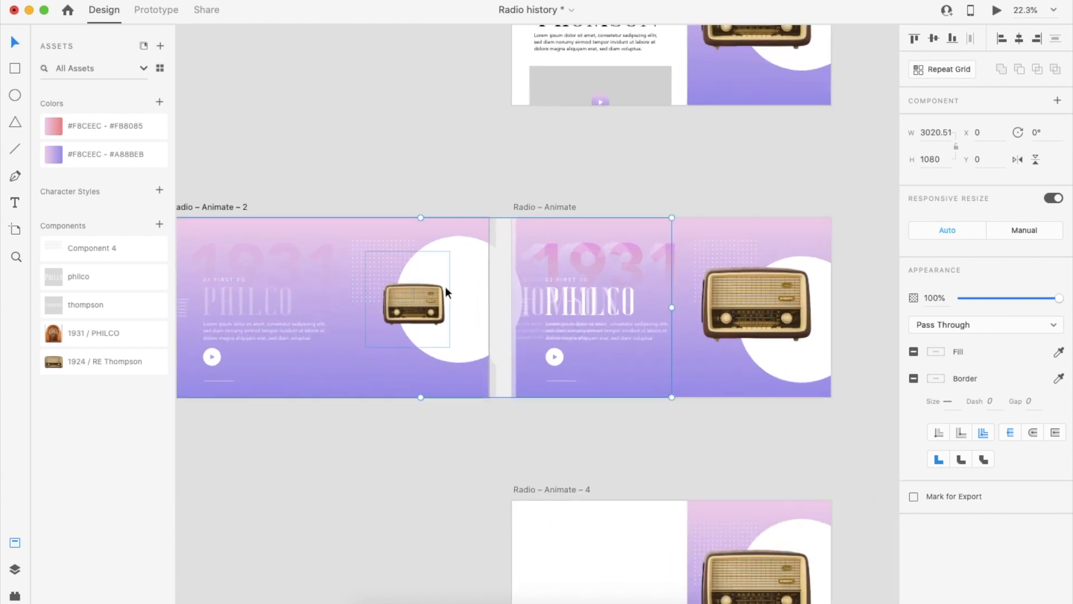
{"action": "left_click", "coordinate": [365, 272]}
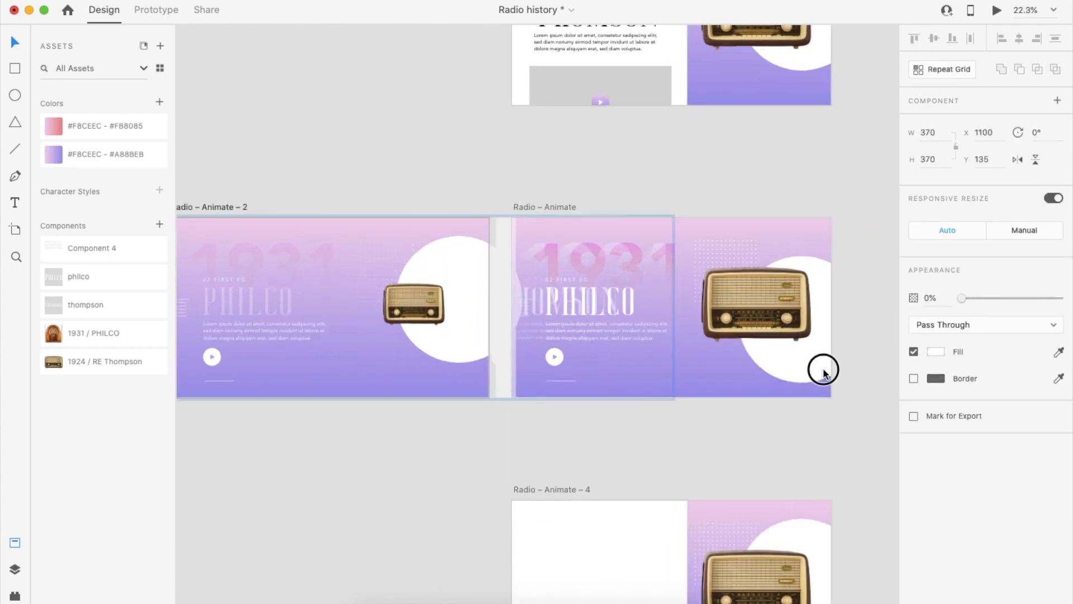
{"action": "left_click", "coordinate": [823, 370]}
- Move the dot grid behind the wooden radio on Radio – Animate – 1 straight up to Y 165
{"action": "scroll", "coordinate": [790, 434], "scroll_direction": "right", "scroll_amount": 7}
{"action": "left_click", "coordinate": [333, 247]}
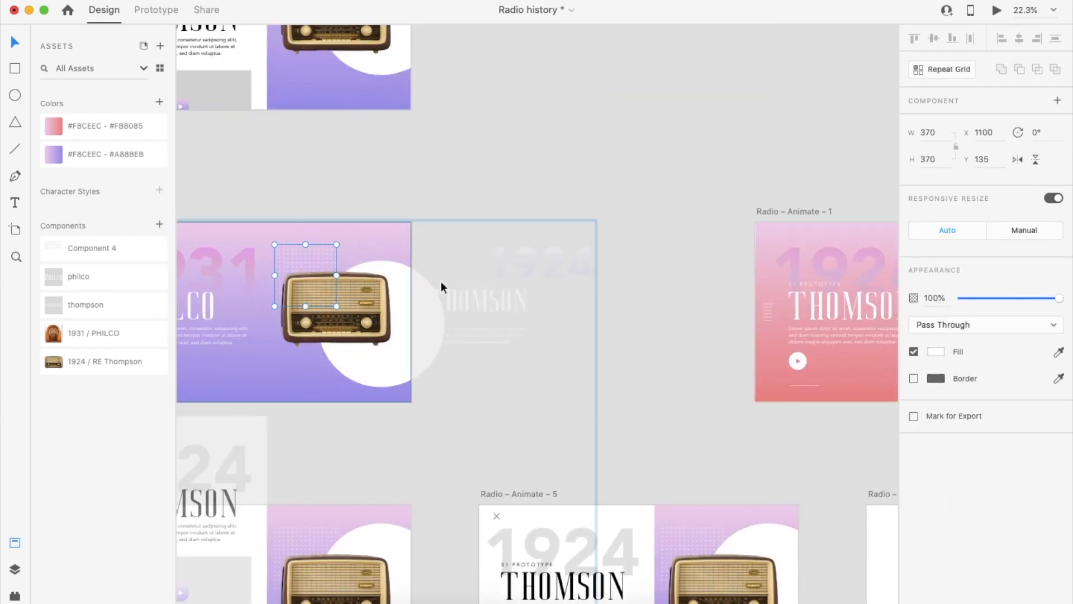
{"action": "scroll", "coordinate": [520, 308], "scroll_direction": "right", "scroll_amount": 7}
{"action": "double_click", "coordinate": [581, 370]}
{"action": "key", "text": "shift+Up"}
{"action": "key", "text": "shift+Up"}
{"action": "key", "text": "shift+Up"}
{"action": "key", "text": "shift+Up"}
{"action": "key", "text": "shift+Up"}
{"action": "key", "text": "shift+Up"}
{"action": "key", "text": "shift+Up"}
{"action": "key", "text": "shift+Up"}
{"action": "key", "text": "shift+Up"}
{"action": "key", "text": "shift+Up"}
{"action": "key", "text": "shift+Up"}
{"action": "key", "text": "shift+Up"}
{"action": "key", "text": "shift+Up"}
{"action": "key", "text": "shift+Up"}
{"action": "key", "text": "shift+Up"}
{"action": "key", "text": "shift+Up"}
{"action": "key", "text": "shift+Up"}
{"action": "key", "text": "shift+Up"}
{"action": "key", "text": "shift+Up"}
{"action": "key", "text": "shift+Up"}
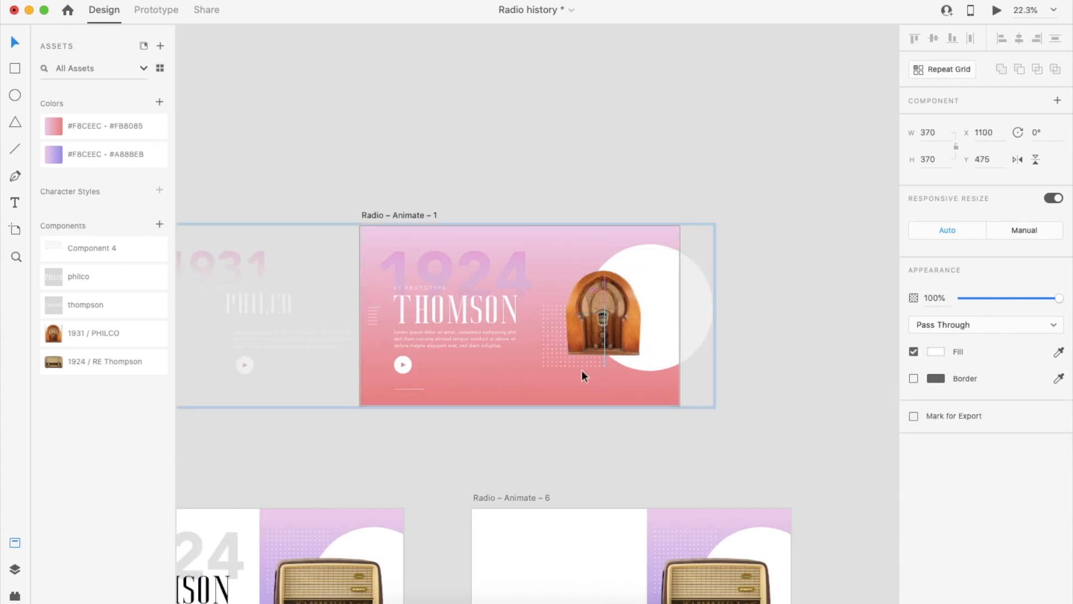
{"action": "key", "text": "shift+Up"}
{"action": "key", "text": "shift+Up"}
{"action": "key", "text": "shift+Up"}
{"action": "key", "text": "shift+Up"}
{"action": "key", "text": "shift+Up"}
{"action": "key", "text": "shift+Up"}
{"action": "key", "text": "shift+Up"}
{"action": "key", "text": "shift+Up"}
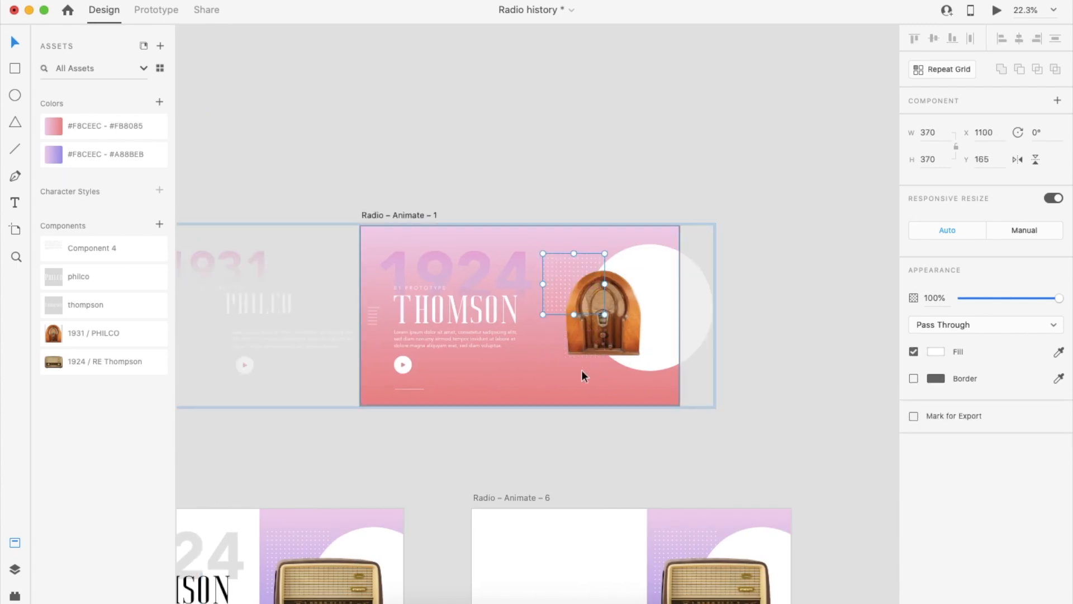
- Shift the hidden wooden radio on Radio – Animate and the cream radio on Radio – Animate – 1 outward to the right of their artboards
{"action": "key", "text": "super+minus"}
{"action": "left_click", "coordinate": [299, 344]}
{"action": "double_click", "coordinate": [352, 342]}
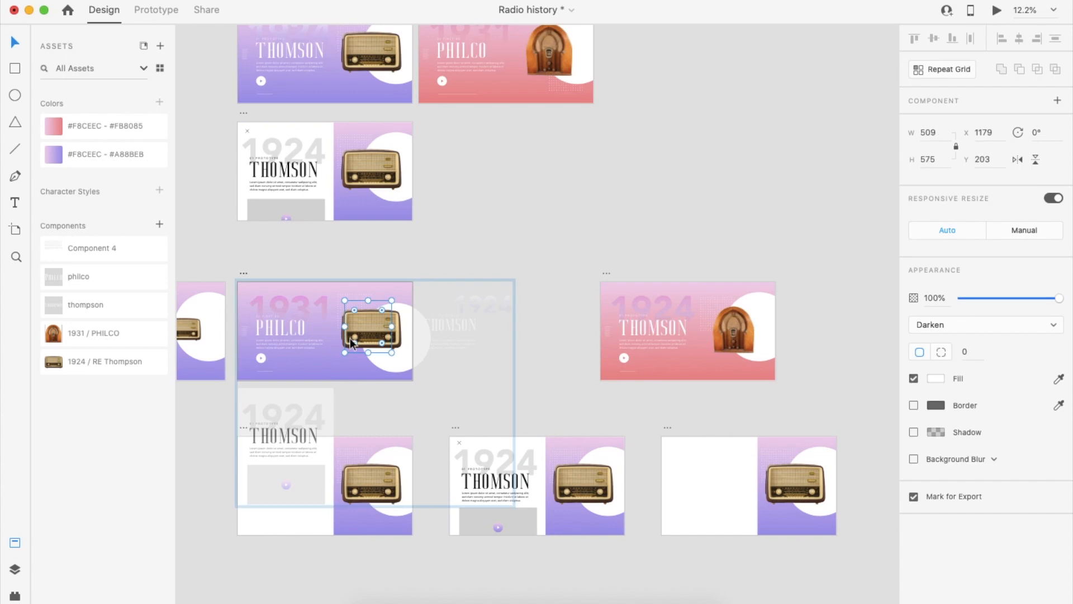
{"action": "left_click_drag", "start_coordinate": [416, 313], "coordinate": [411, 315]}
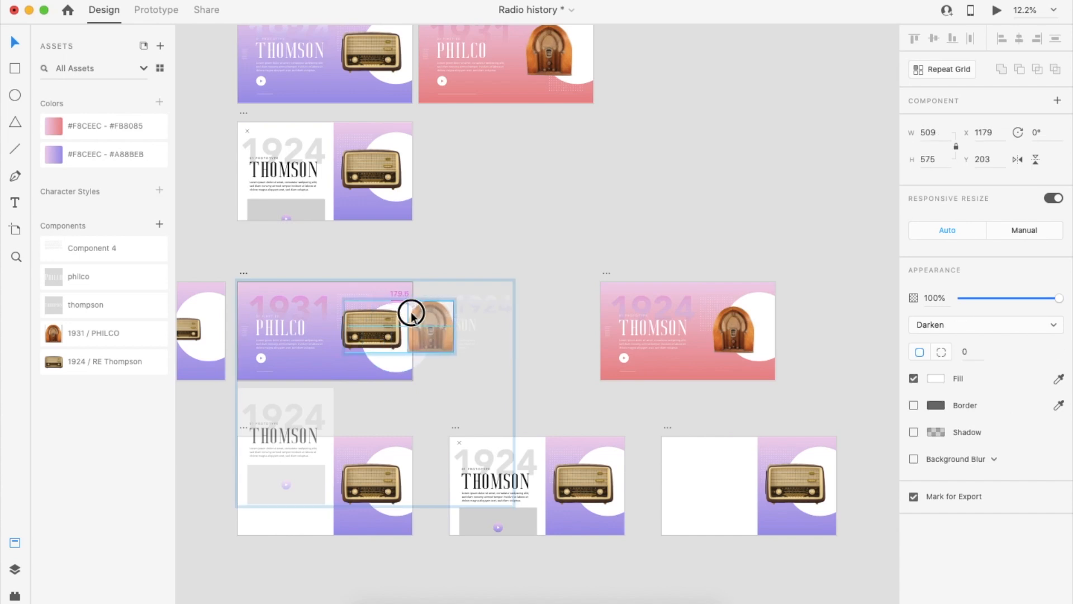
{"action": "left_click_drag", "start_coordinate": [735, 338], "coordinate": [864, 340]}
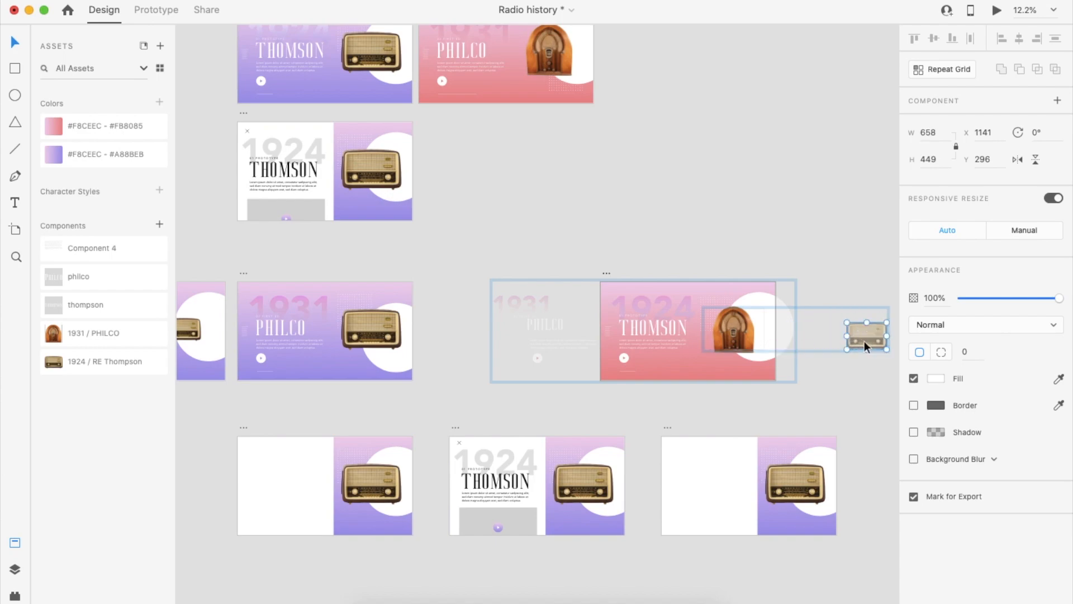
- Preview the slide transitions between PHILCO and THOMSON with the shifted radios, and close the preview
{"action": "key", "text": "super+minus"}
{"action": "key", "text": "super+Return"}
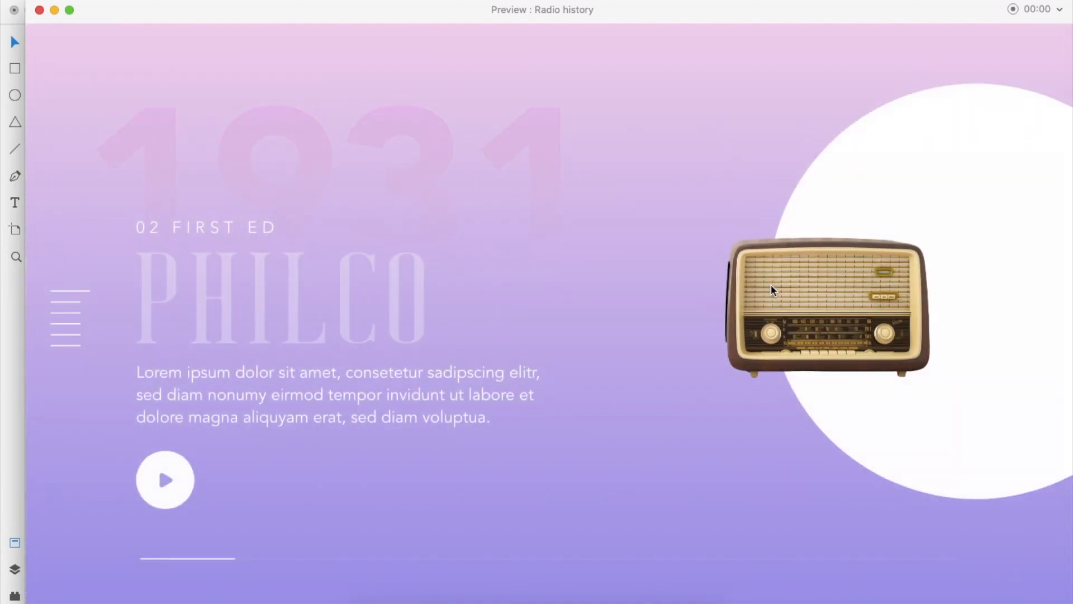
{"action": "left_click_drag", "start_coordinate": [771, 286], "coordinate": [395, 482]}
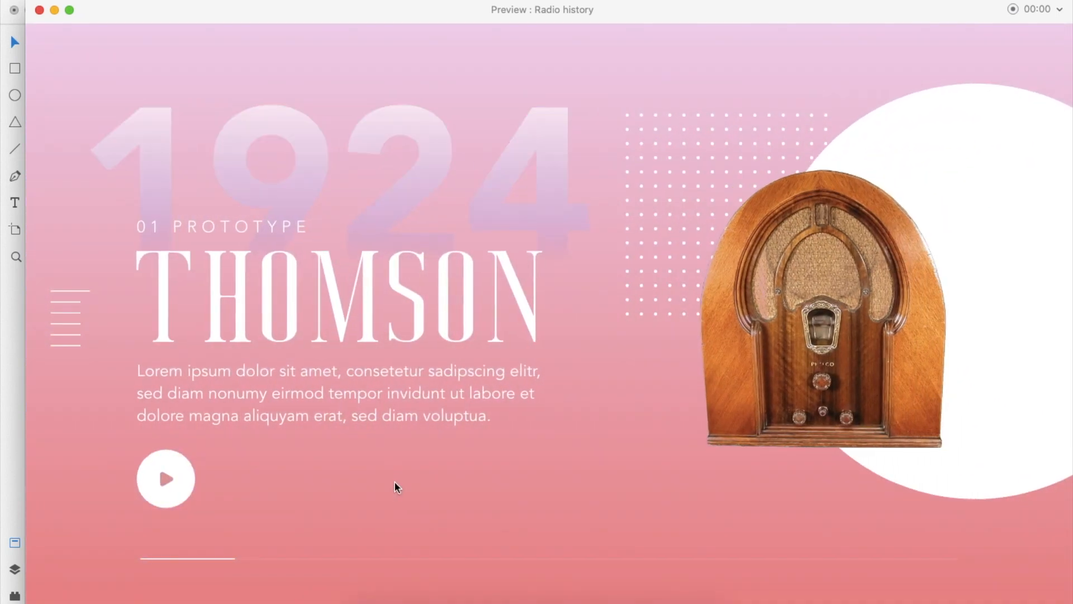
{"action": "left_click", "coordinate": [395, 481]}
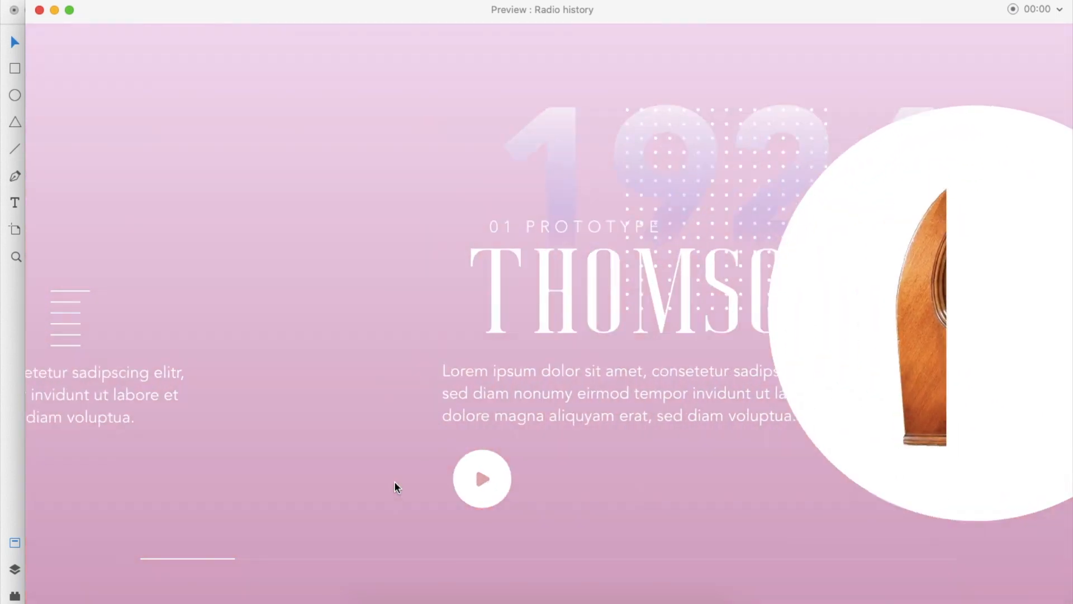
{"action": "left_click", "coordinate": [290, 557]}
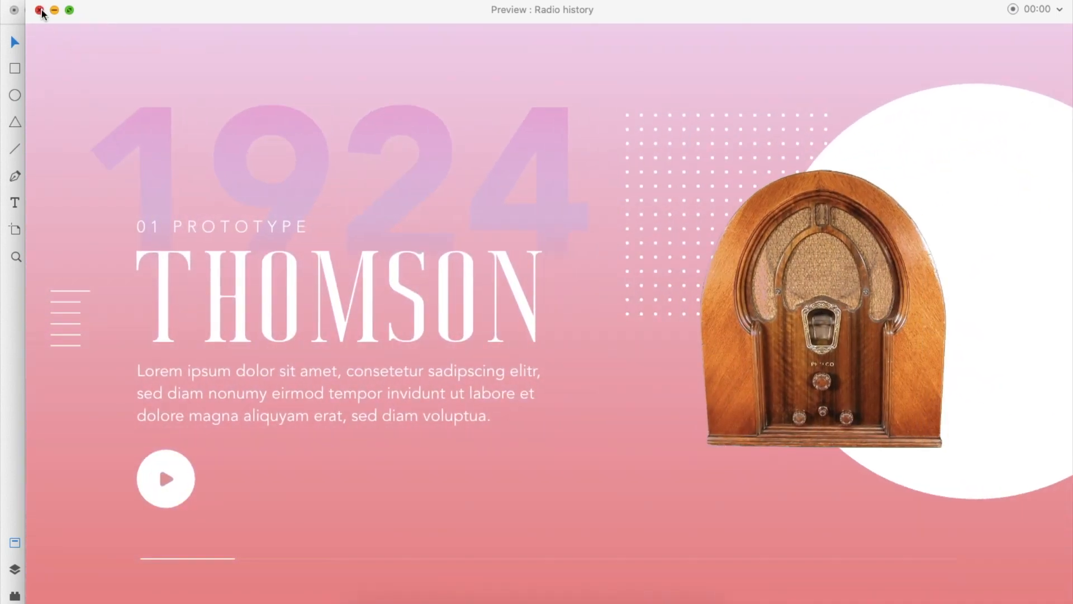
{"action": "left_click", "coordinate": [40, 10]}
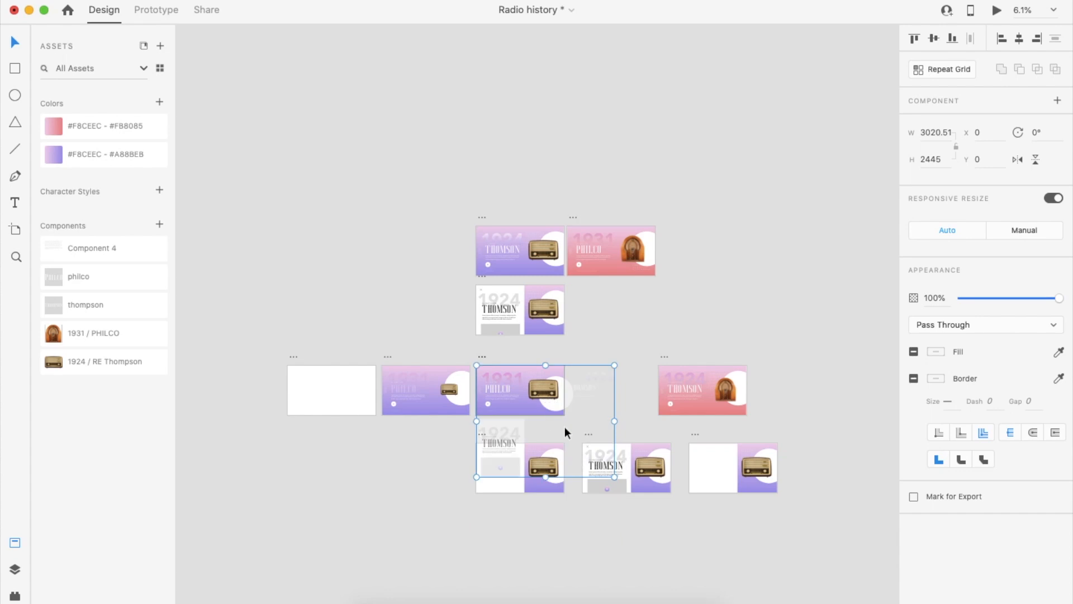
- Lengthen the short white progress line beneath the play button on Radio – Animate – 1
{"action": "scroll", "coordinate": [695, 409], "scroll_direction": "up", "scroll_amount": 5}
{"action": "left_click", "coordinate": [557, 397]}
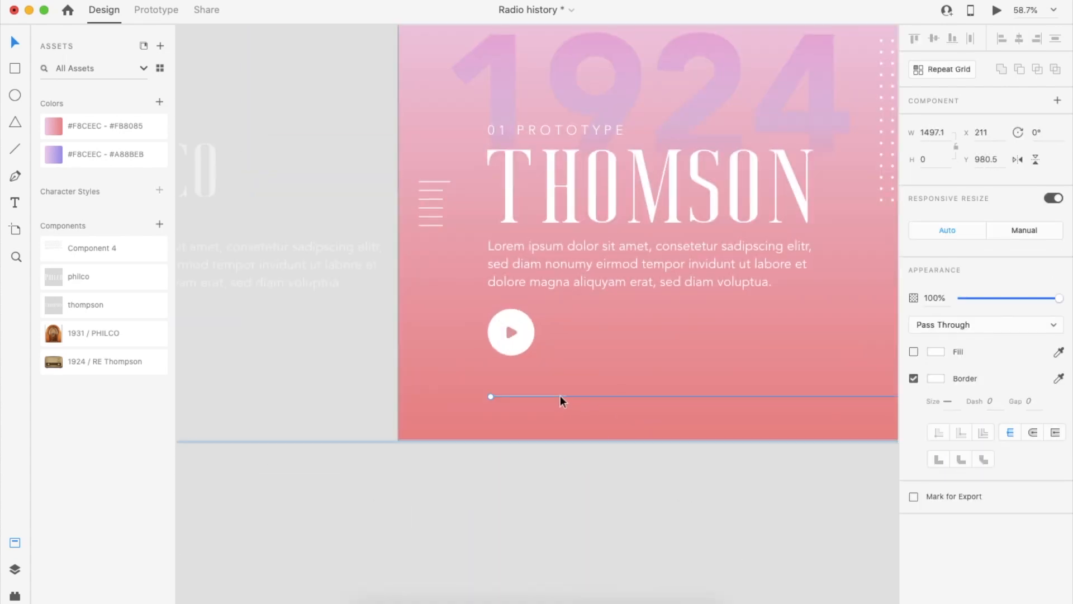
{"action": "left_click_drag", "start_coordinate": [730, 414], "coordinate": [730, 414]}
{"action": "left_click", "coordinate": [699, 489]}
{"action": "scroll", "coordinate": [693, 495], "scroll_direction": "down", "scroll_amount": 4}
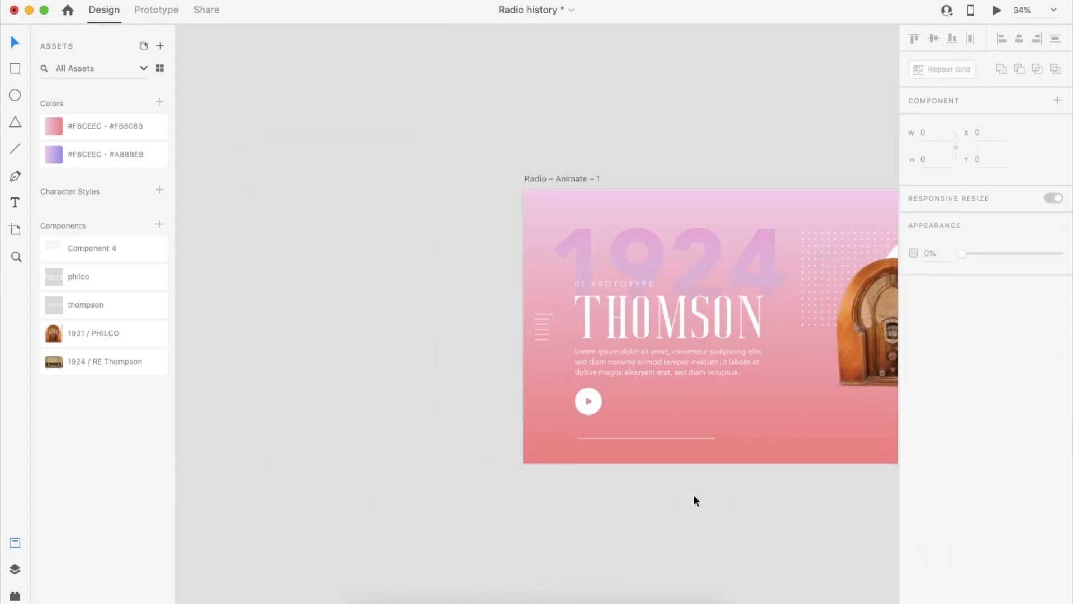
- Examine the hidden wooden radio and the off-artboard THOMSON text on Radio – Animate, and the small radio on Radio – Animate – 2
{"action": "scroll", "coordinate": [594, 412], "scroll_direction": "down", "scroll_amount": 5}
{"action": "scroll", "coordinate": [595, 412], "scroll_direction": "left", "scroll_amount": 5}
{"action": "scroll", "coordinate": [594, 411], "scroll_direction": "right", "scroll_amount": 3}
{"action": "double_click", "coordinate": [408, 337]}
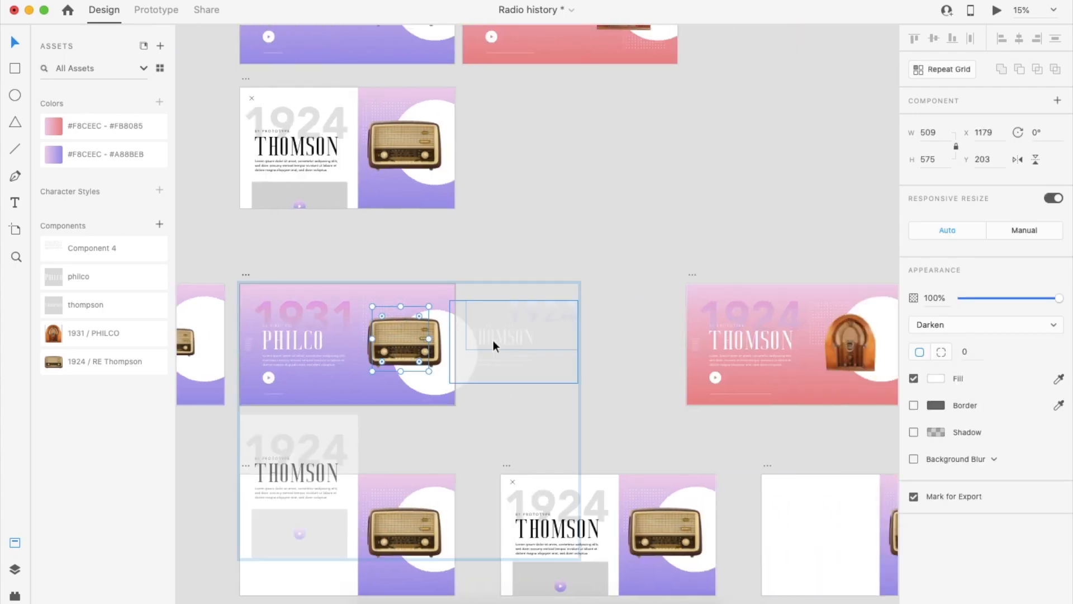
{"action": "left_click", "coordinate": [493, 340]}
{"action": "scroll", "coordinate": [476, 380], "scroll_direction": "up", "scroll_amount": 3}
{"action": "scroll", "coordinate": [474, 378], "scroll_direction": "up", "scroll_amount": 2}
{"action": "left_click", "coordinate": [494, 355]}
{"action": "scroll", "coordinate": [494, 355], "scroll_direction": "down", "scroll_amount": 4}
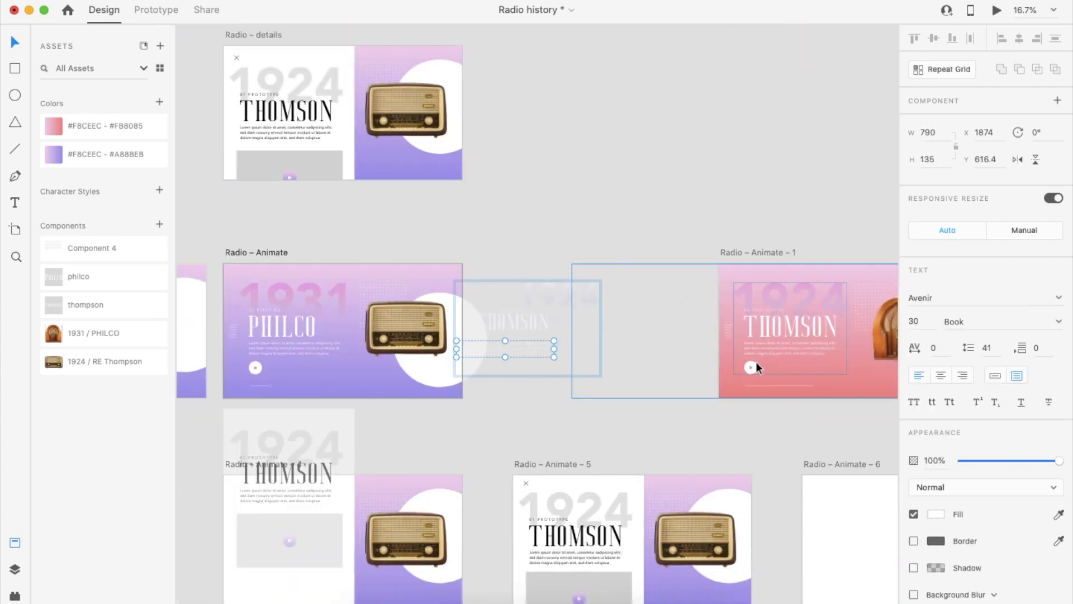
{"action": "scroll", "coordinate": [653, 371], "scroll_direction": "down", "scroll_amount": 2}
{"action": "scroll", "coordinate": [653, 371], "scroll_direction": "right", "scroll_amount": 3}
{"action": "scroll", "coordinate": [542, 398], "scroll_direction": "left", "scroll_amount": 5}
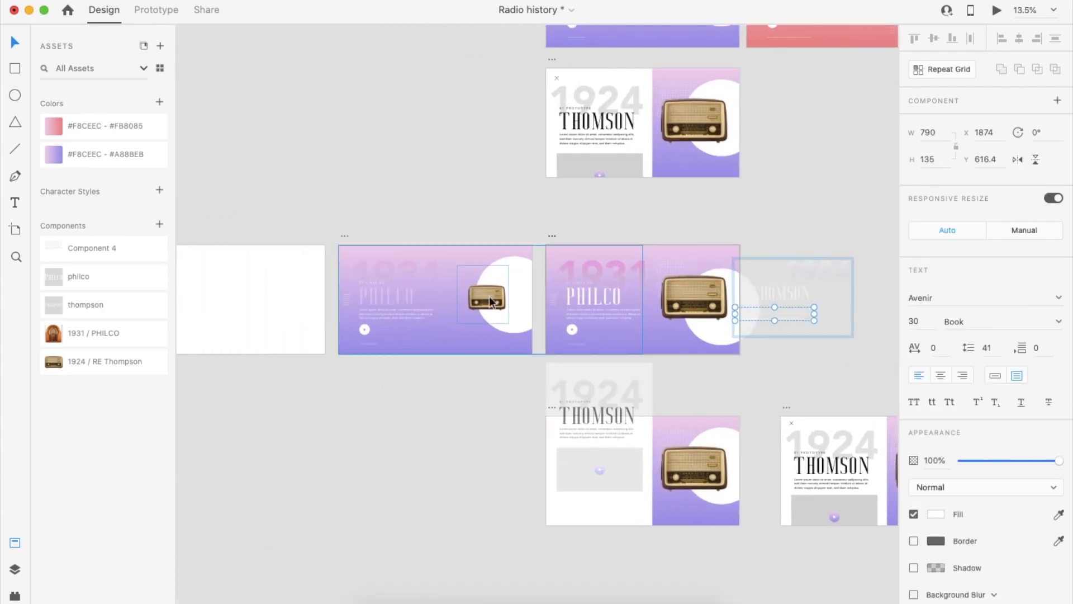
{"action": "double_click", "coordinate": [484, 294]}
- Move the white cover rectangle on Radio – Animate – 3 aside, reposition the wooden radio beneath it, and put the cover back
{"action": "scroll", "coordinate": [467, 407], "scroll_direction": "left", "scroll_amount": 4}
{"action": "left_click", "coordinate": [390, 300]}
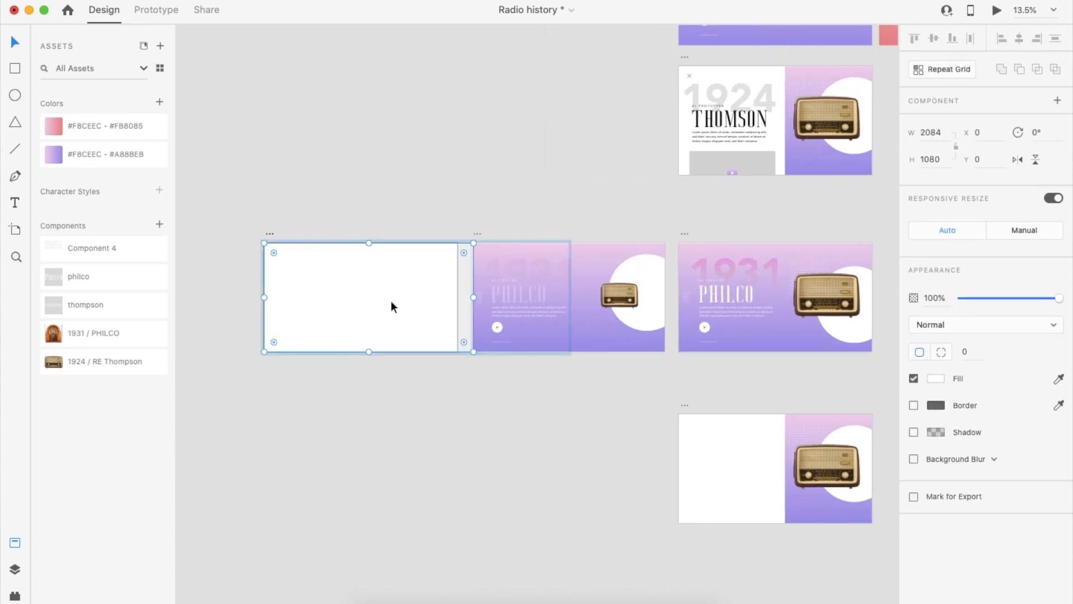
{"action": "left_click_drag", "start_coordinate": [391, 300], "coordinate": [385, 237]}
{"action": "left_click", "coordinate": [409, 310]}
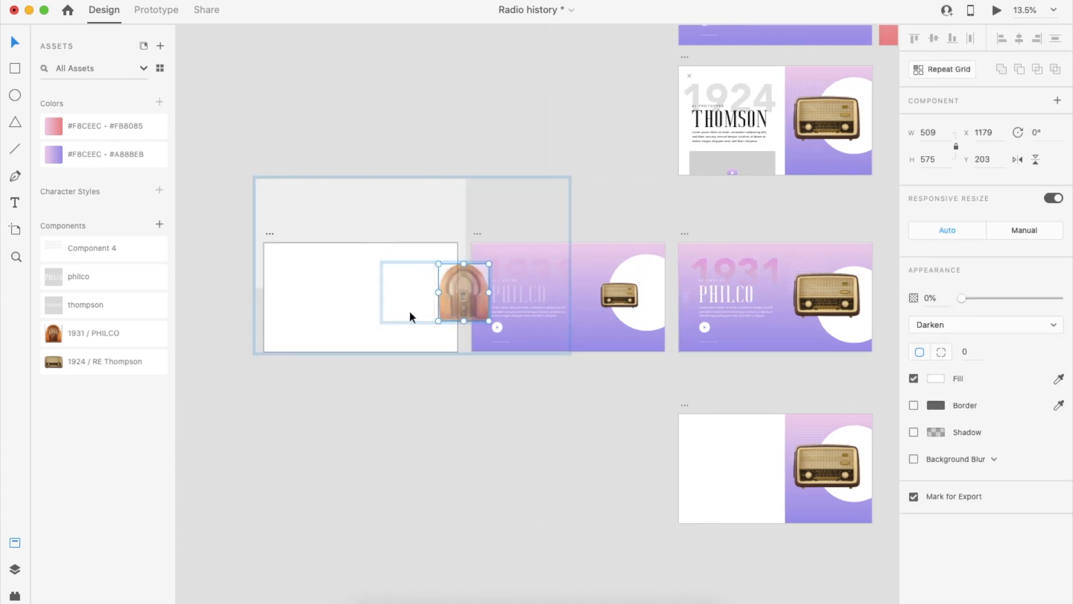
{"action": "left_click", "coordinate": [403, 340]}
{"action": "left_click", "coordinate": [439, 302]}
{"action": "left_click_drag", "start_coordinate": [446, 274], "coordinate": [443, 287]}
{"action": "left_click_drag", "start_coordinate": [436, 267], "coordinate": [435, 318]}
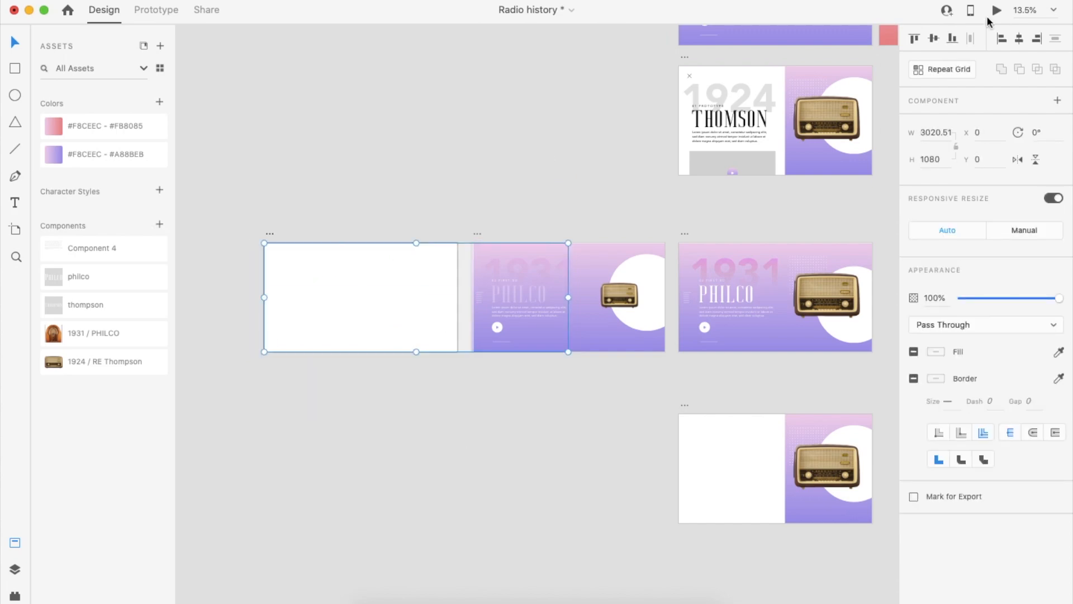
- Preview the intro through to the PHILCO slide with the full-size radio, and close the preview
{"action": "left_click", "coordinate": [997, 10]}
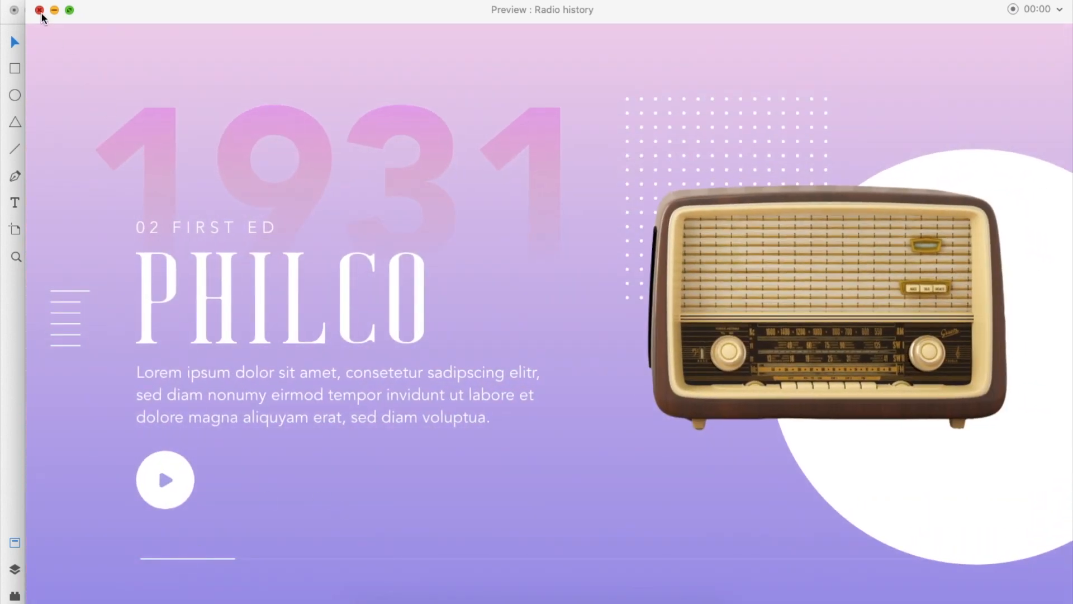
{"action": "left_click", "coordinate": [39, 10]}
{"action": "scroll", "coordinate": [538, 366], "scroll_direction": "up", "scroll_amount": 5}
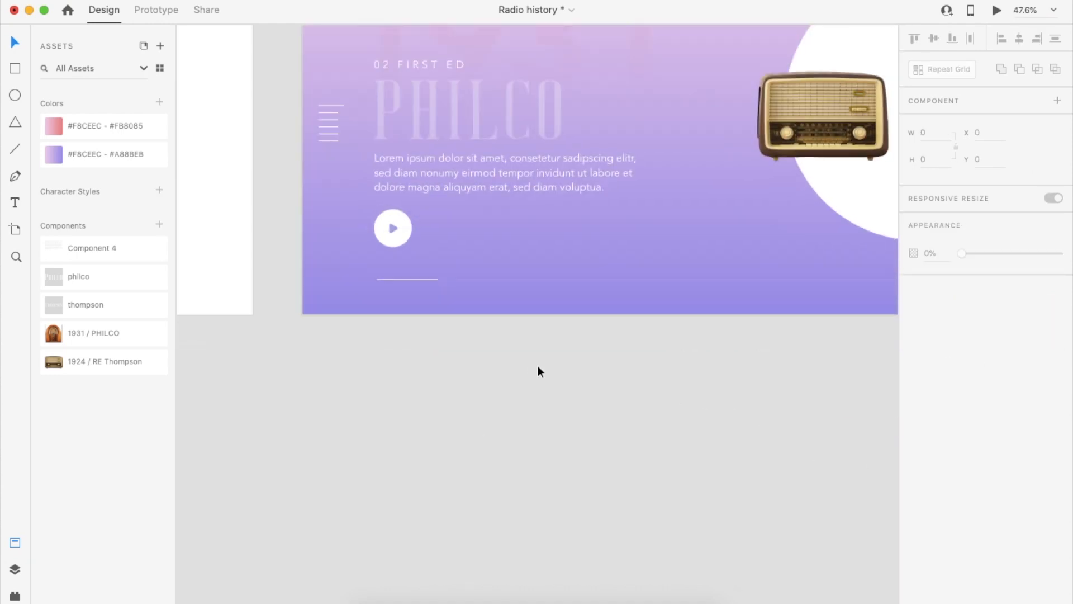
- Place a copy of the cream radio image in the grey video placeholder on Radio – Animate – 5 and copy it for reuse
{"action": "scroll", "coordinate": [486, 355], "scroll_direction": "down", "scroll_amount": 5}
{"action": "scroll", "coordinate": [451, 343], "scroll_direction": "down", "scroll_amount": 3}
{"action": "left_click", "coordinate": [737, 356]}
{"action": "key", "text": "super+c"}
{"action": "double_click", "coordinate": [620, 425]}
{"action": "scroll", "coordinate": [619, 425], "scroll_direction": "up", "scroll_amount": 5}
{"action": "key", "text": "super+v"}
{"action": "left_click_drag", "start_coordinate": [748, 296], "coordinate": [509, 434]}
{"action": "key", "text": "super+c"}
{"action": "scroll", "coordinate": [502, 447], "scroll_direction": "down", "scroll_amount": 3}
{"action": "scroll", "coordinate": [502, 448], "scroll_direction": "left", "scroll_amount": 4}
{"action": "double_click", "coordinate": [377, 471]}
{"action": "key", "text": "super+v"}
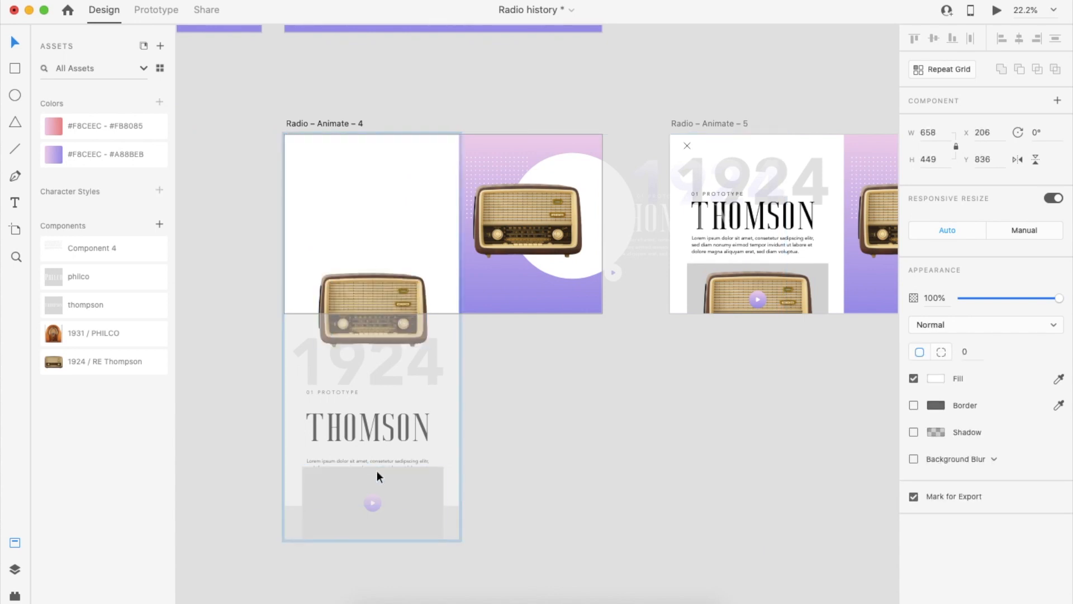
{"action": "left_click_drag", "start_coordinate": [398, 290], "coordinate": [396, 496]}
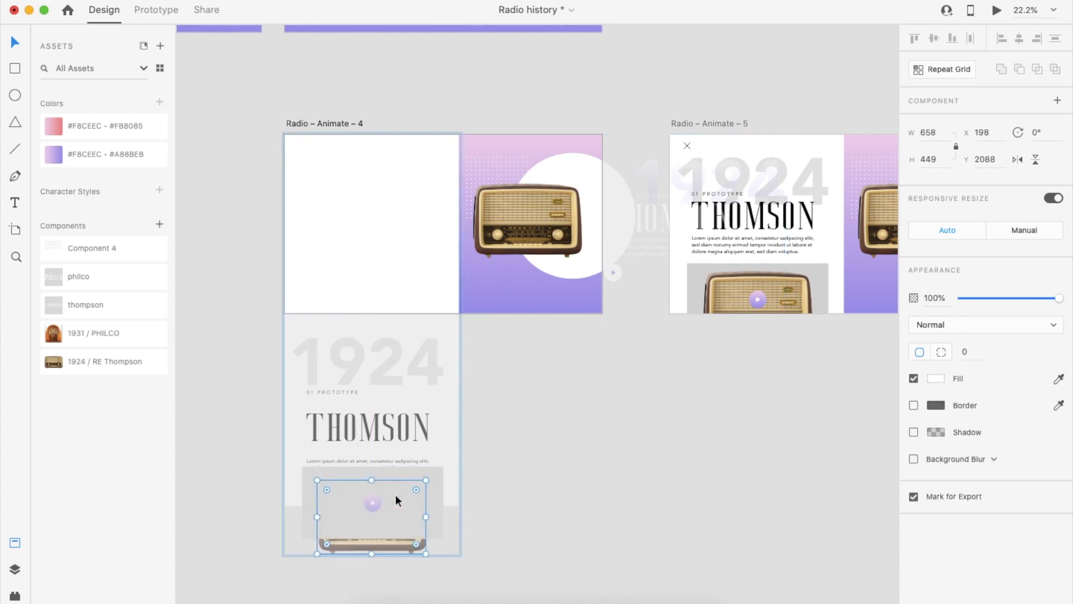
{"action": "key", "text": "Delete"}
- Paste the cream radio image into the hidden details panel on Radio – Animate – 4 and position it over the grey video placeholder
{"action": "left_click", "coordinate": [394, 494]}
{"action": "left_click", "coordinate": [387, 297]}
{"action": "double_click", "coordinate": [404, 484]}
{"action": "key", "text": "super+v"}
{"action": "left_click_drag", "start_coordinate": [414, 224], "coordinate": [369, 494]}
{"action": "key", "text": "Escape"}
- Preview the details panel opening and closing over the PHILCO slide, and return to the artboards
{"action": "key", "text": "super+Return"}
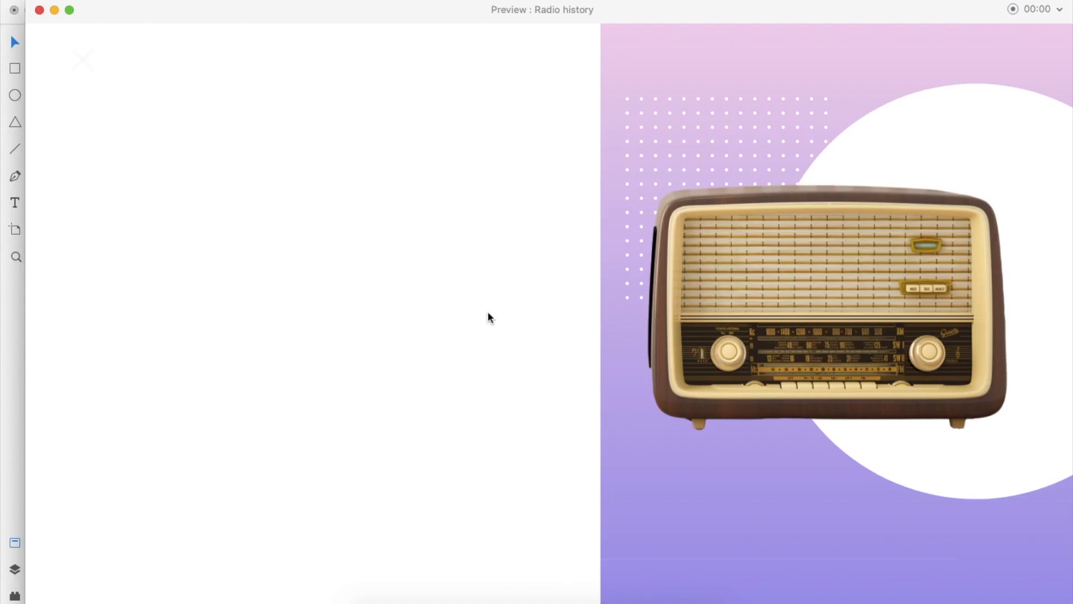
{"action": "left_click", "coordinate": [309, 552]}
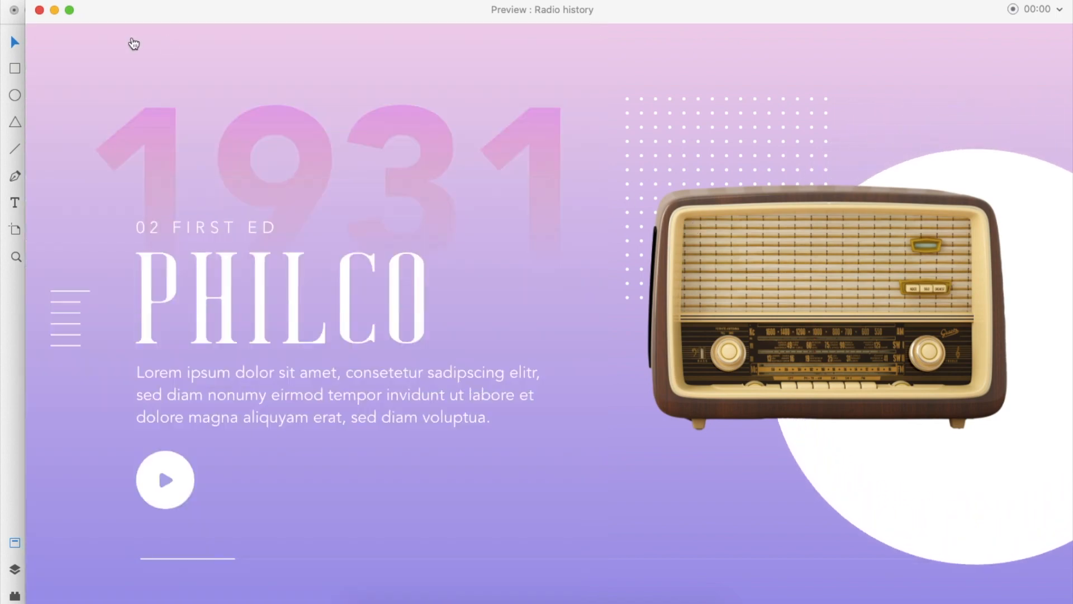
{"action": "left_click", "coordinate": [40, 10]}
{"action": "scroll", "coordinate": [389, 200], "scroll_direction": "down", "scroll_amount": 5}
{"action": "left_click", "coordinate": [480, 139]}
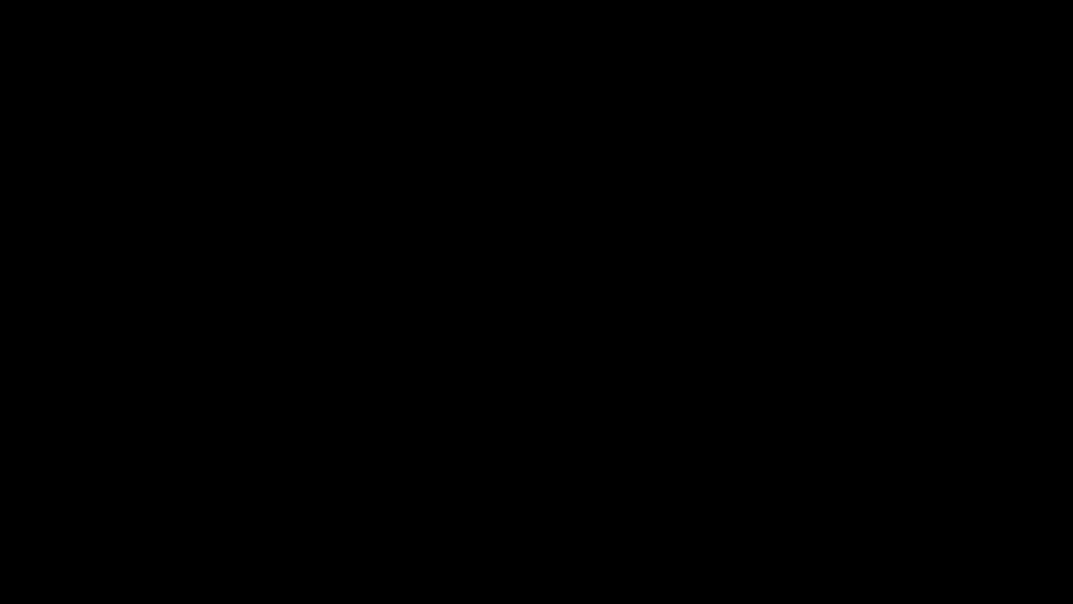